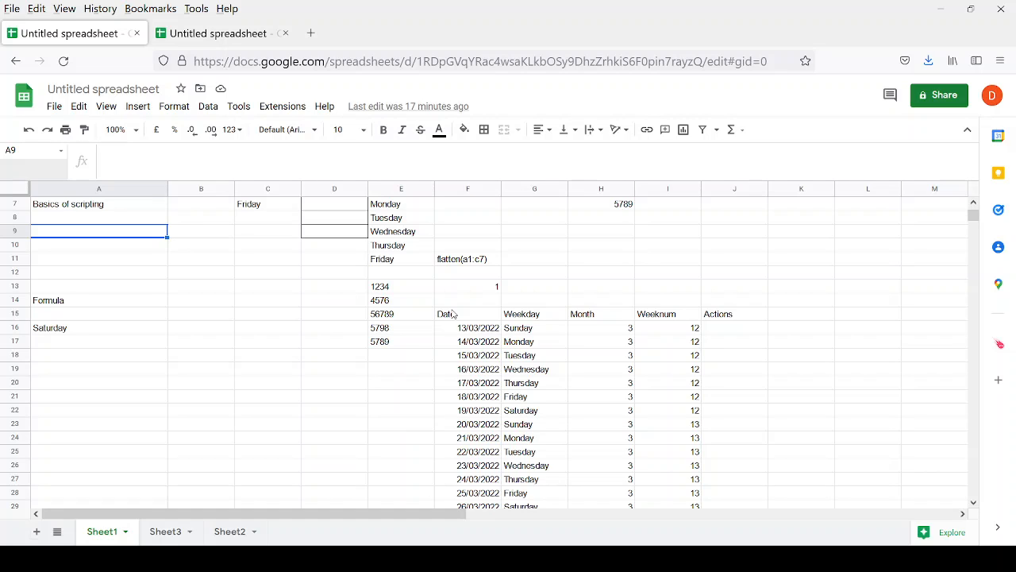
# Delete the date-table formula in F15.
pyautogui.click(450, 314)
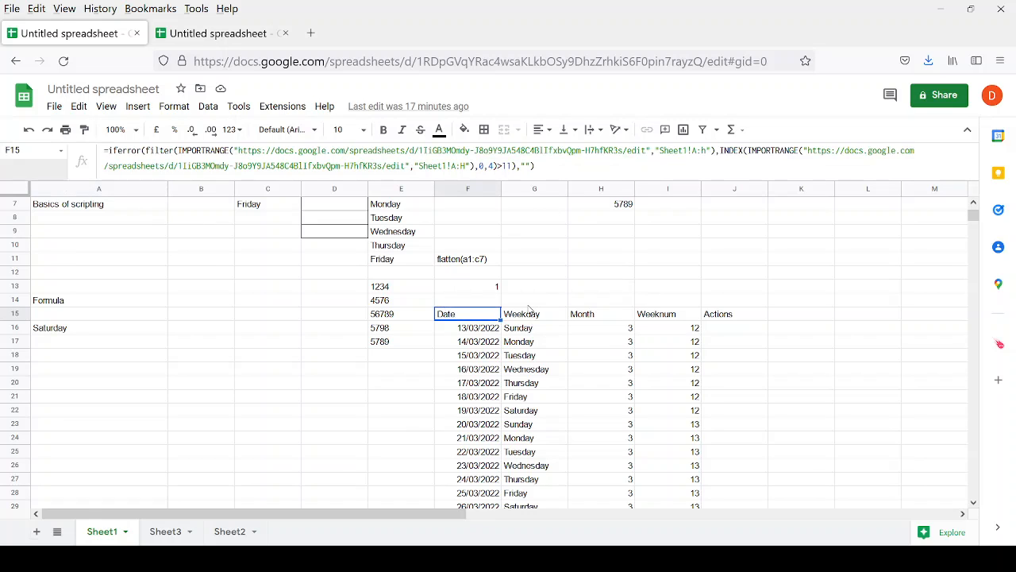
pyautogui.scroll(2, 530, 309)
pyautogui.press('Delete')
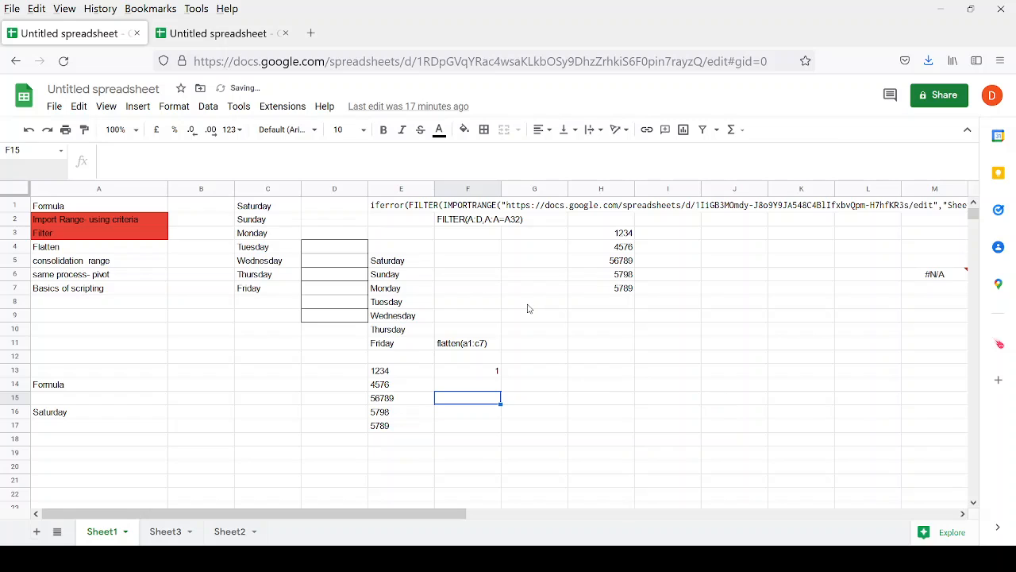
# Clear the value 1 from F13.
pyautogui.click(469, 371)
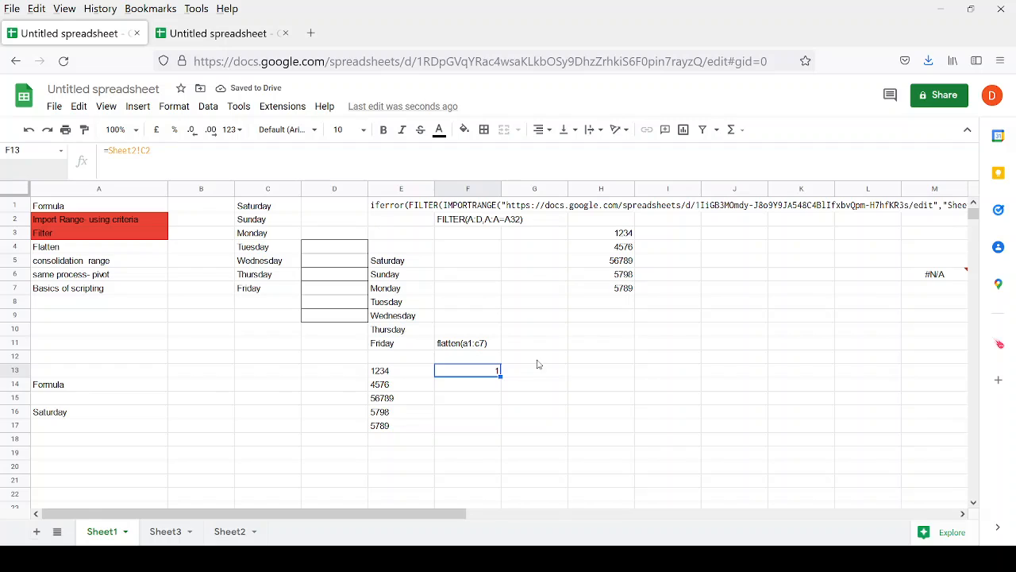
pyautogui.press('Delete')
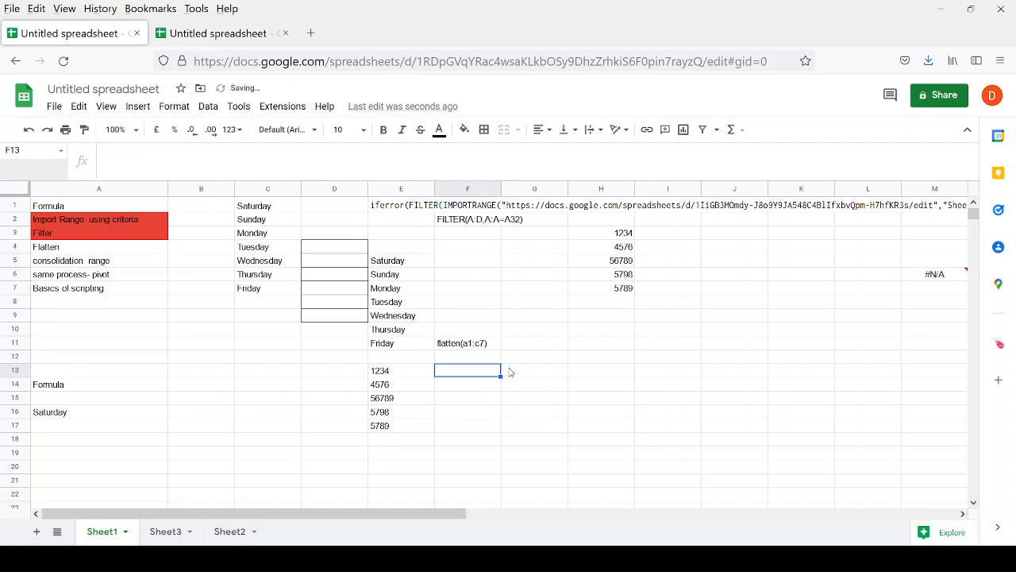
pyautogui.click(511, 372)
# Enter =Sheet2!F2 in G13 so it returns 'orange'.
pyautogui.write('+')
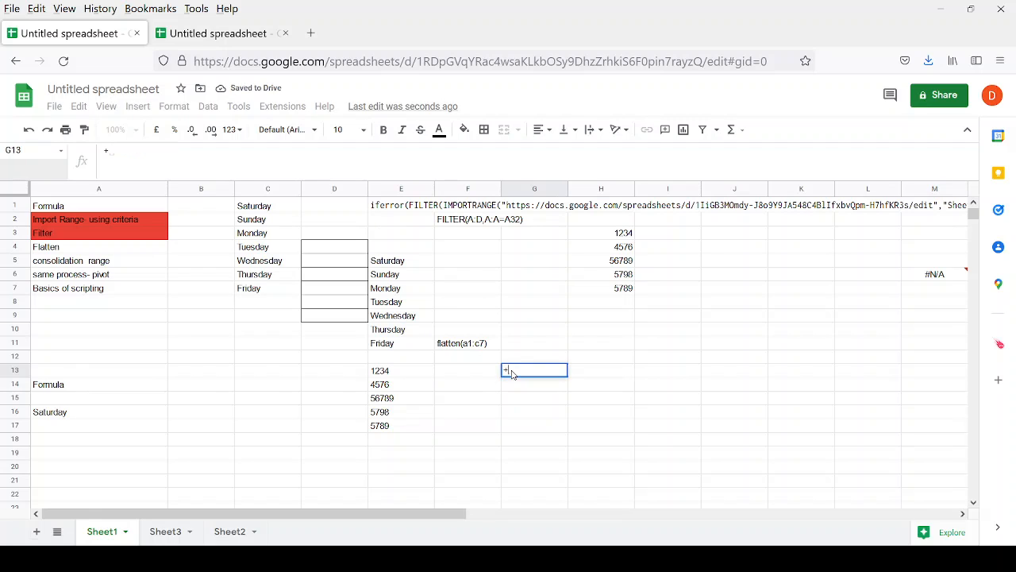
pyautogui.click(216, 532)
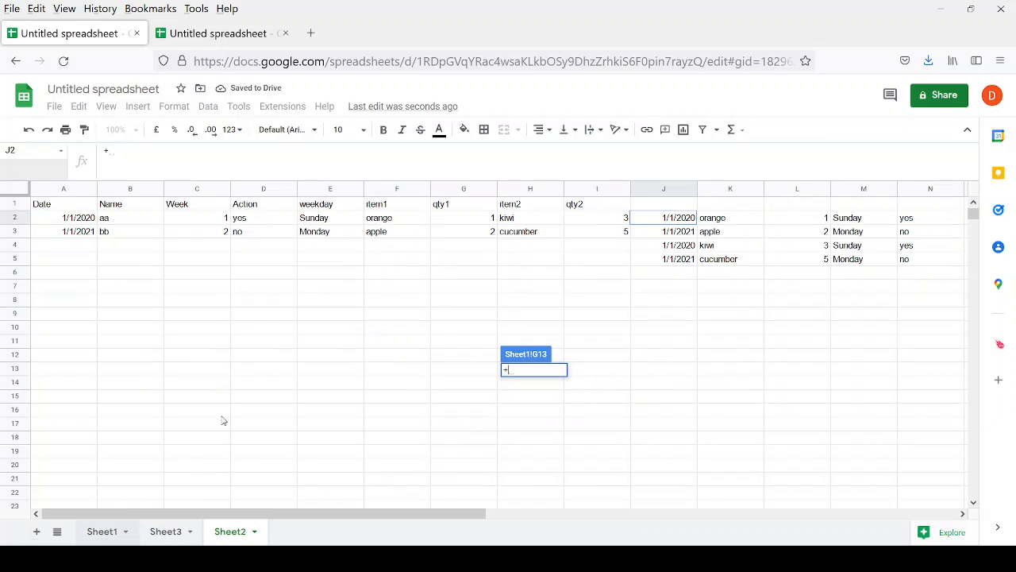
pyautogui.click(399, 221)
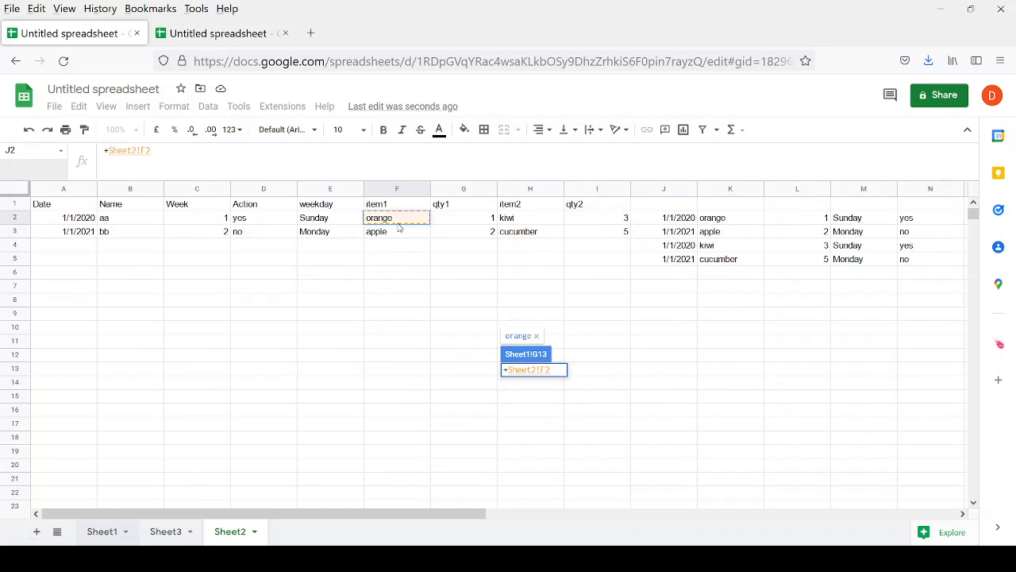
pyautogui.press('Return')
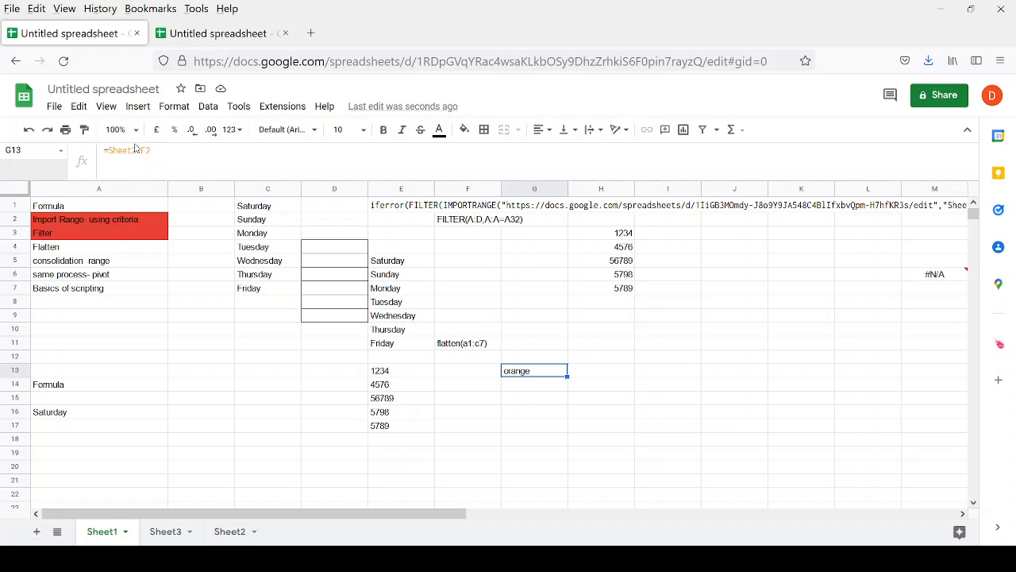
# Remove the stray 'avc' text from G14, leaving G14 empty below G13.
pyautogui.click(511, 392)
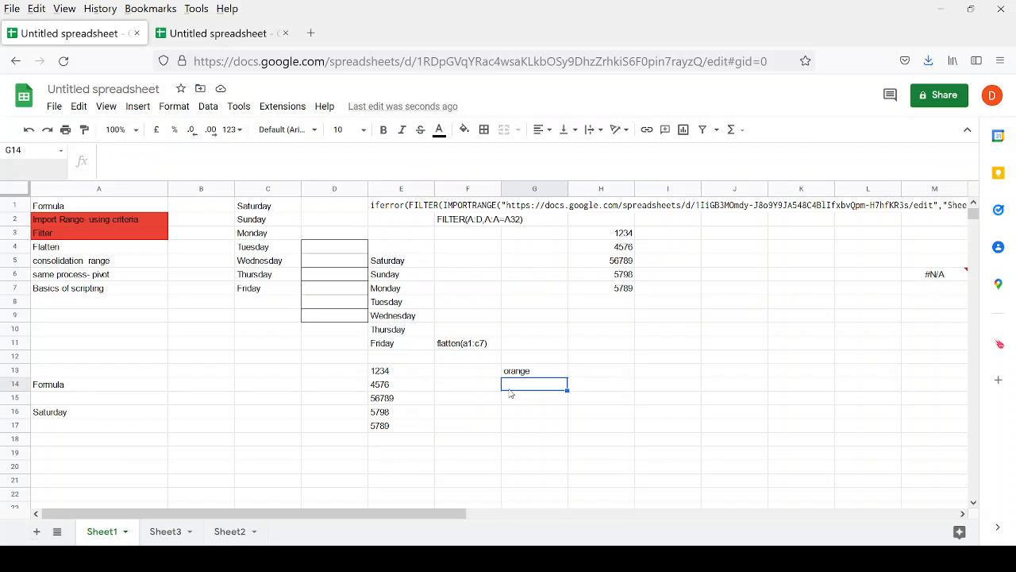
pyautogui.write('avc')
pyautogui.press('BackSpace')
pyautogui.press('BackSpace')
pyautogui.press('BackSpace')
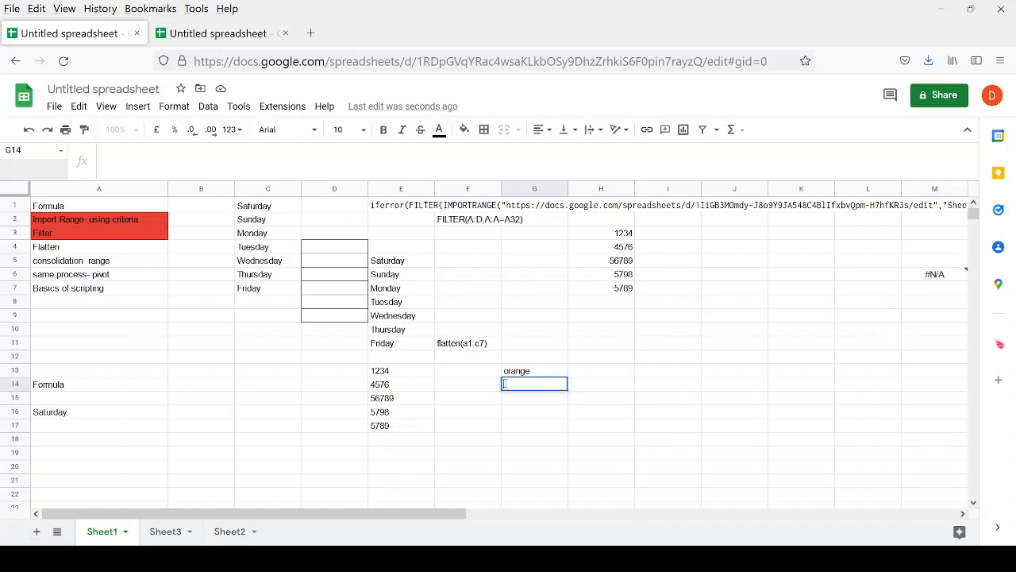
pyautogui.press('Up')
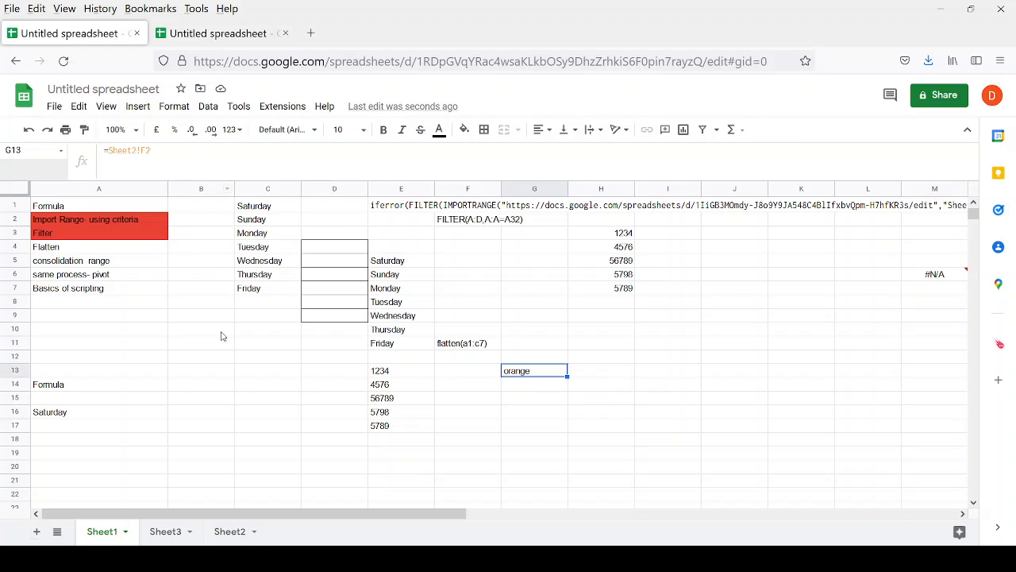
pyautogui.press('Down')
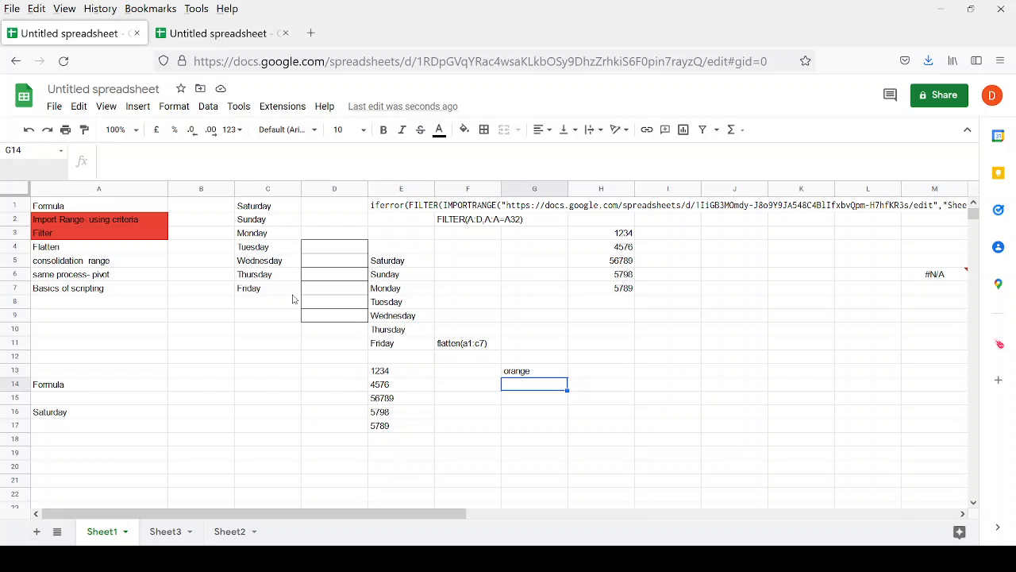
pyautogui.press('Up')
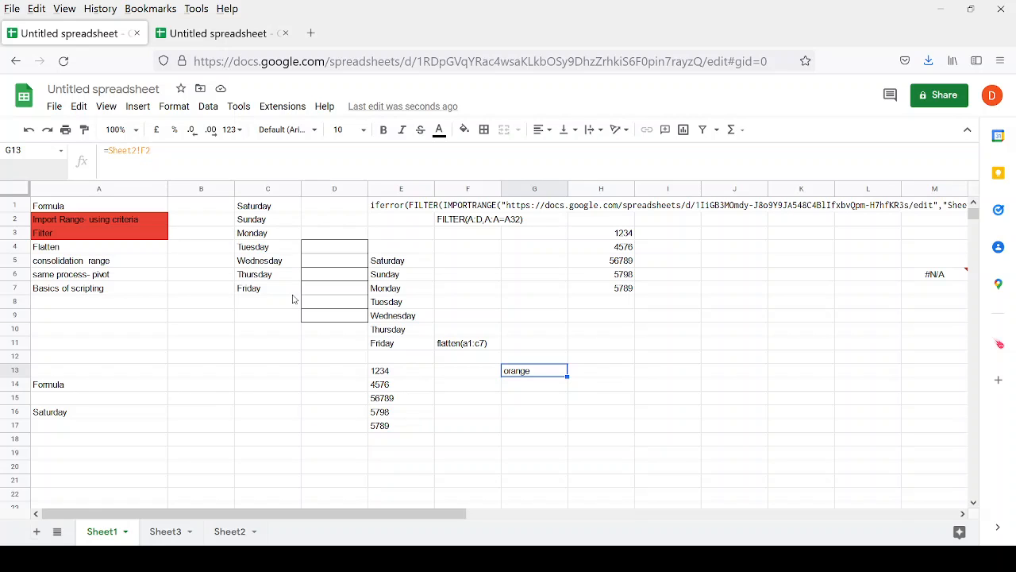
pyautogui.press('Down')
pyautogui.press('Up')
pyautogui.click(516, 398)
# Enter =IMPORTRANGE("","") with empty arguments in G15, which returns #N/A.
pyautogui.write('+')
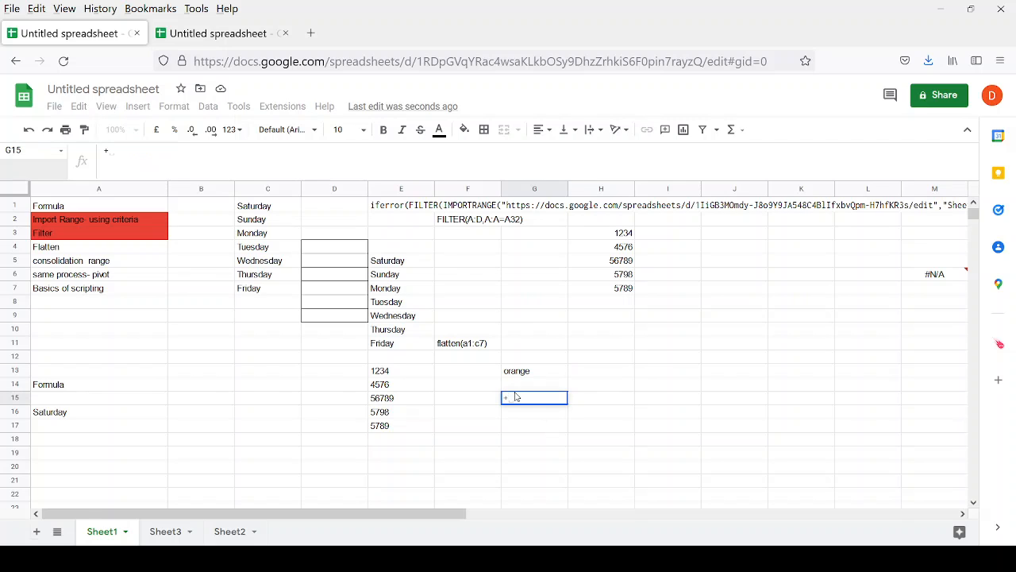
pyautogui.write('import')
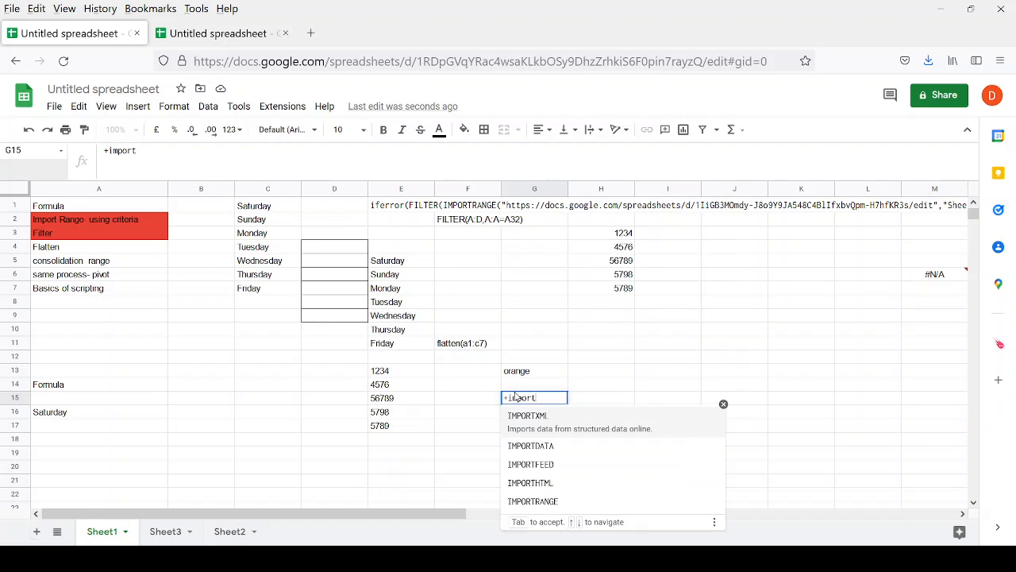
pyautogui.write('ra')
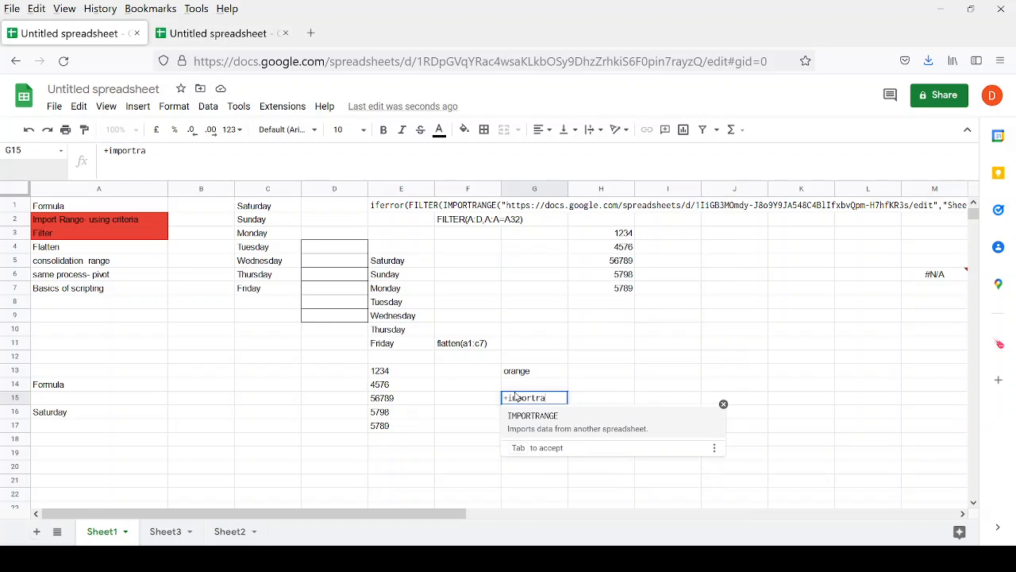
pyautogui.press('Tab')
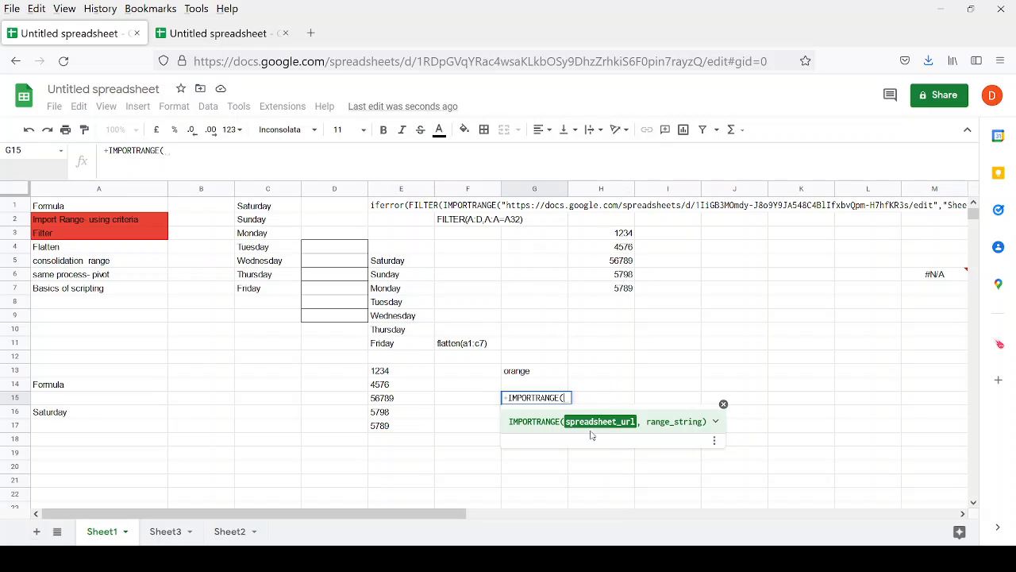
pyautogui.write('"')
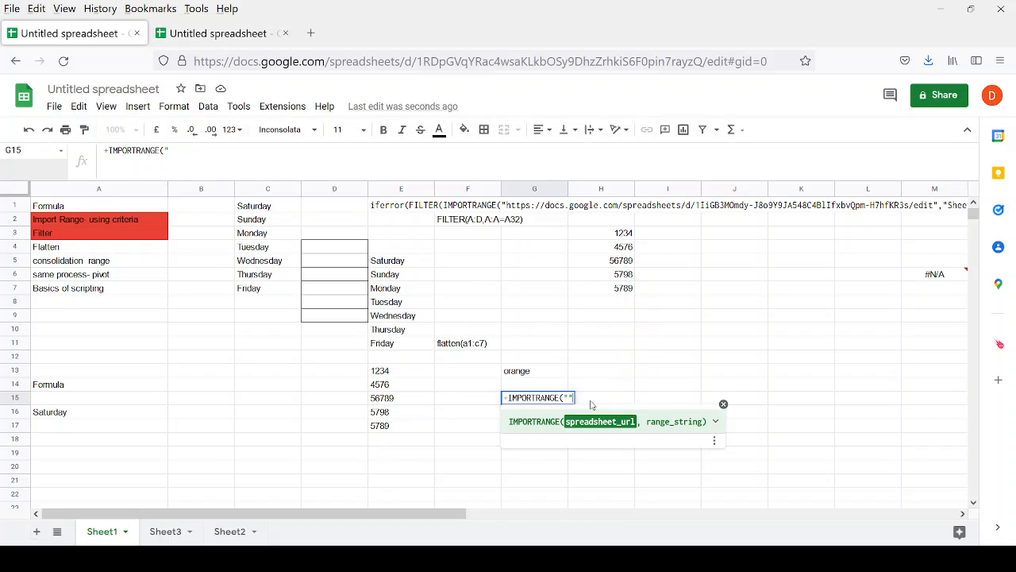
pyautogui.write(',')
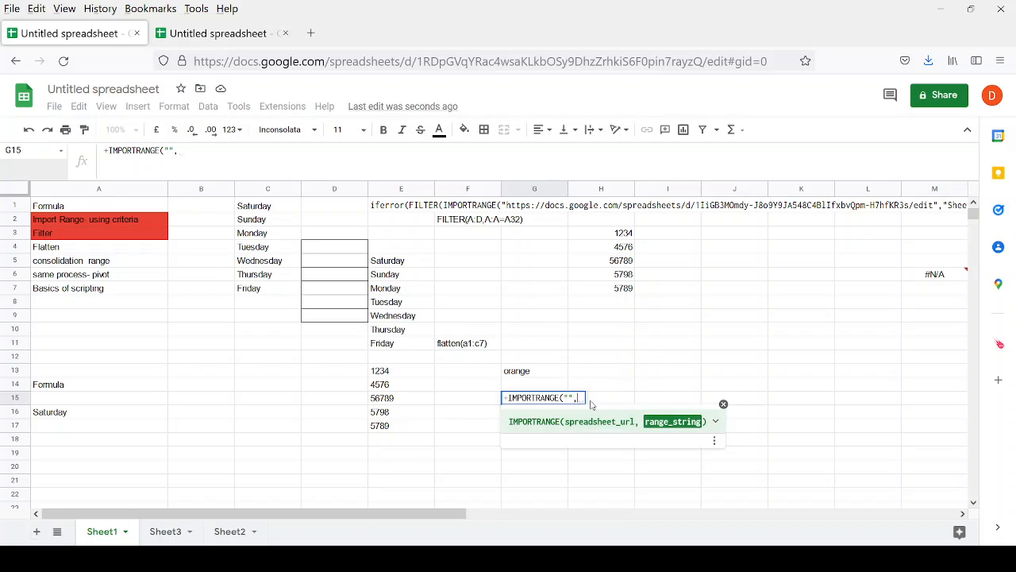
pyautogui.write('")')
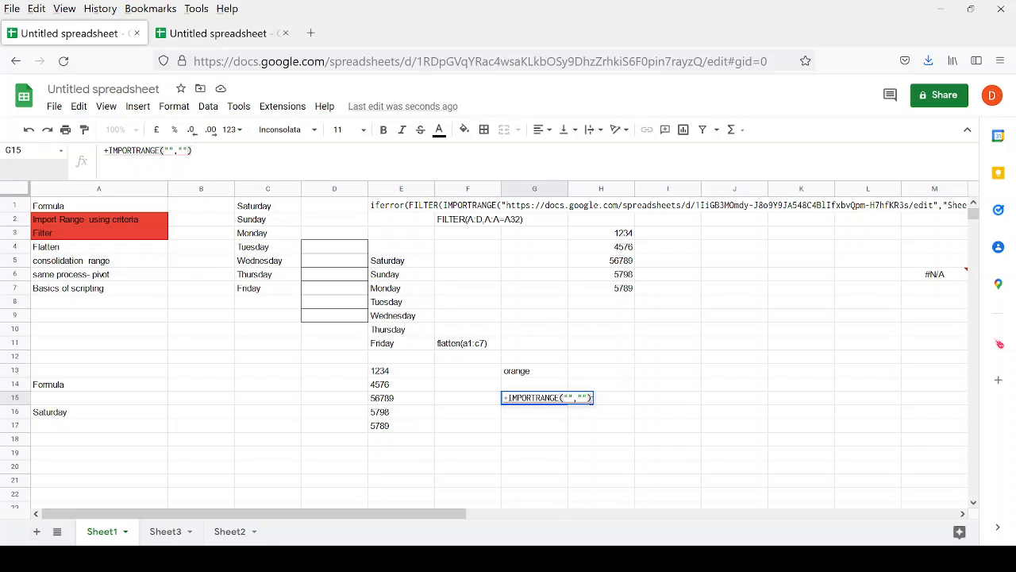
pyautogui.press('Return')
pyautogui.press('Up')
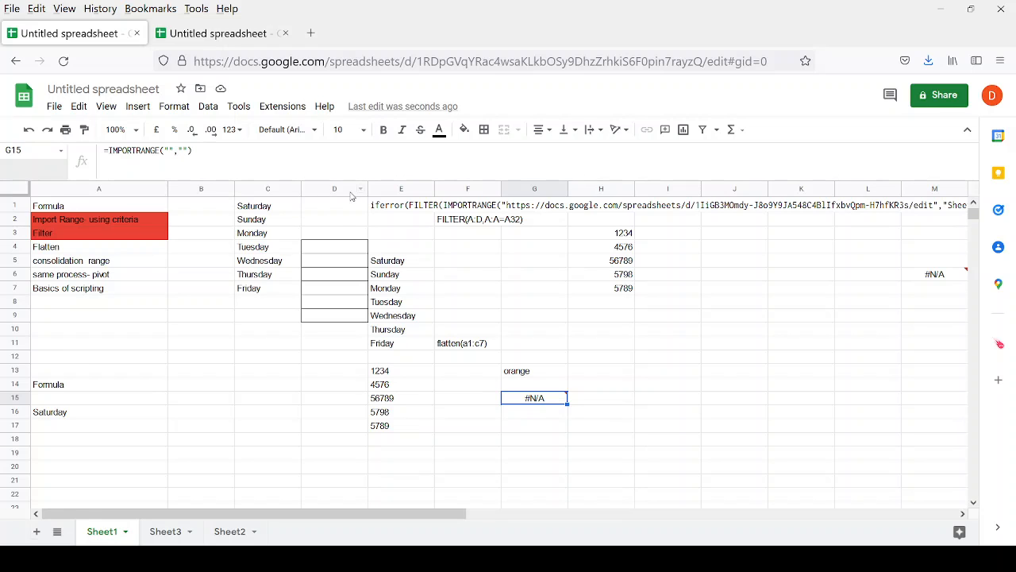
pyautogui.click(374, 206)
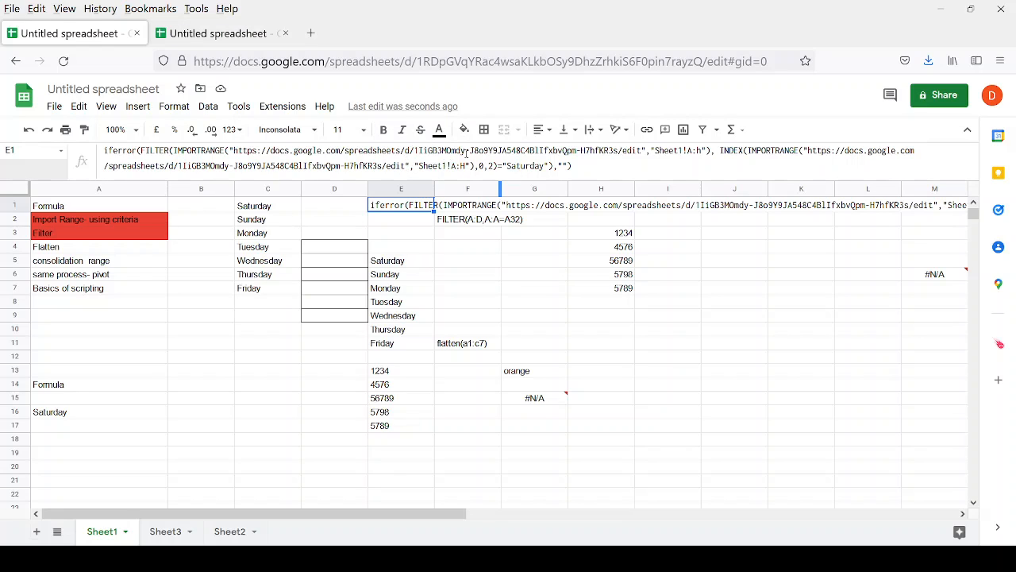
# Copy the source spreadsheet URL from E1's IMPORTRANGE formula.
pyautogui.click(641, 150)
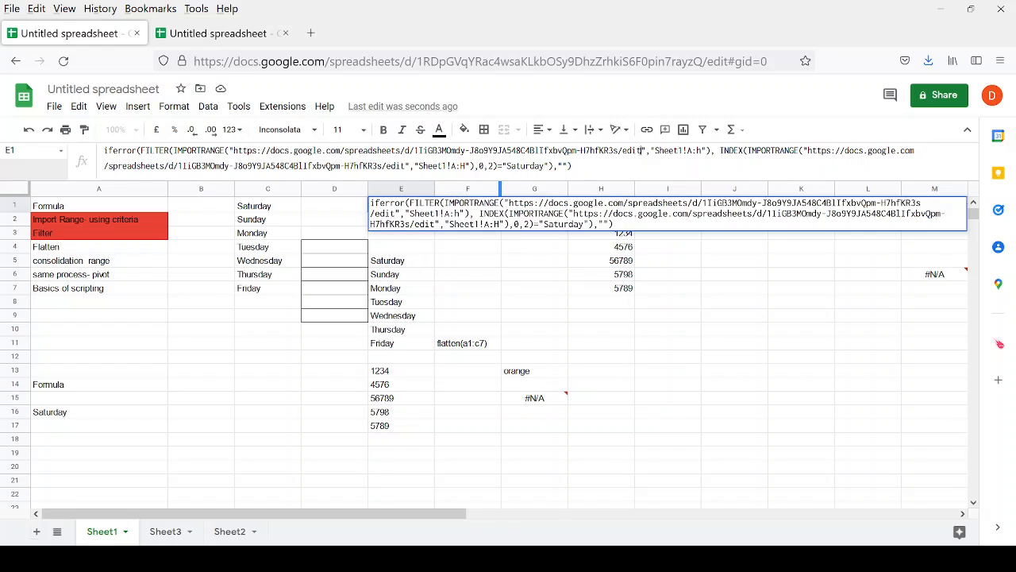
pyautogui.moveTo(641, 150); pyautogui.dragTo(233, 150)
pyautogui.hotkey('ctrl', 'c')
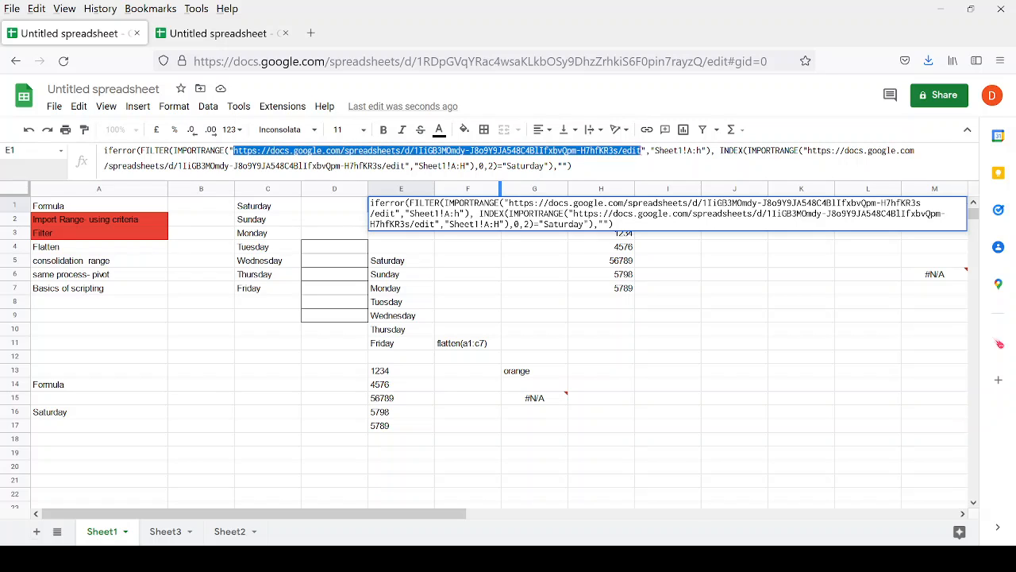
pyautogui.press('Escape')
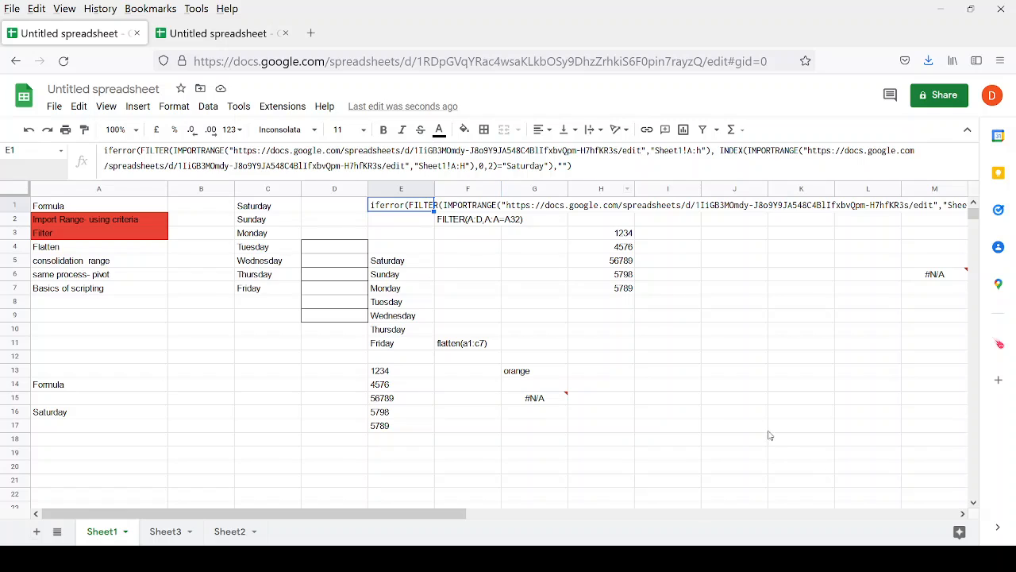
# Paste the URL as G15's first IMPORTRANGE argument, then check E1's Sheet1!A:H range.
pyautogui.click(547, 400)
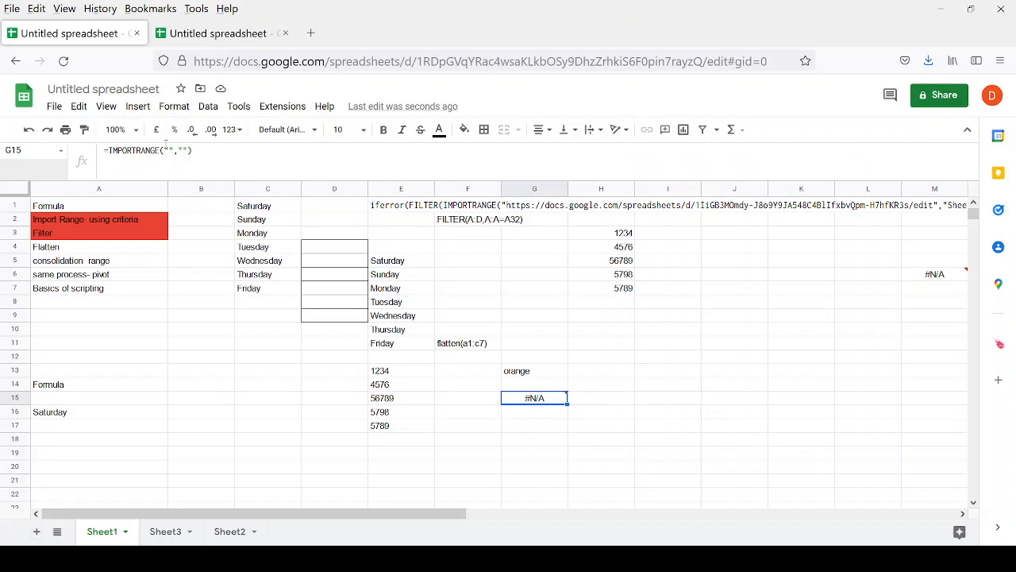
pyautogui.click(169, 150)
pyautogui.hotkey('ctrl', 'v')
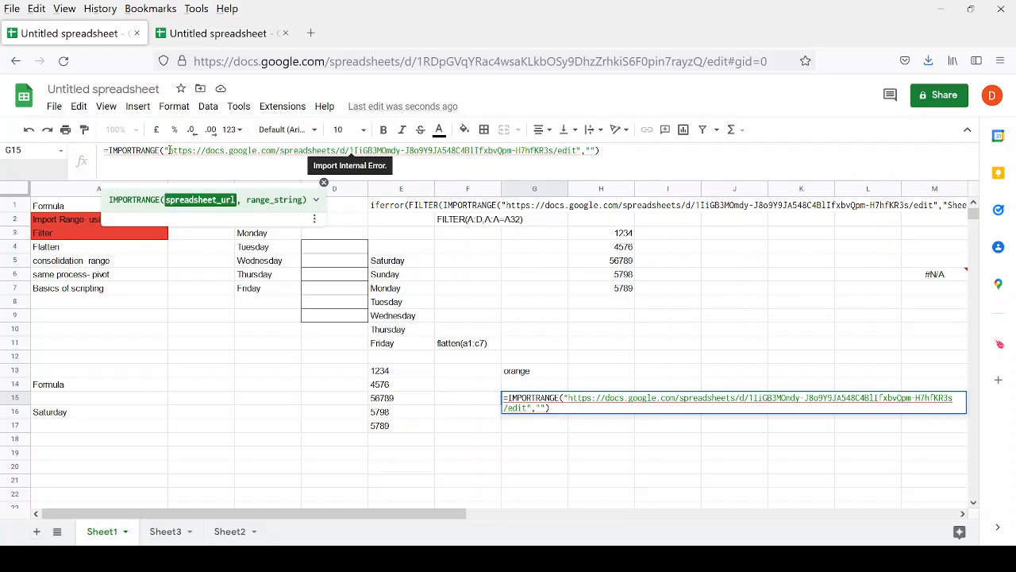
pyautogui.press('Return')
pyautogui.press('Up')
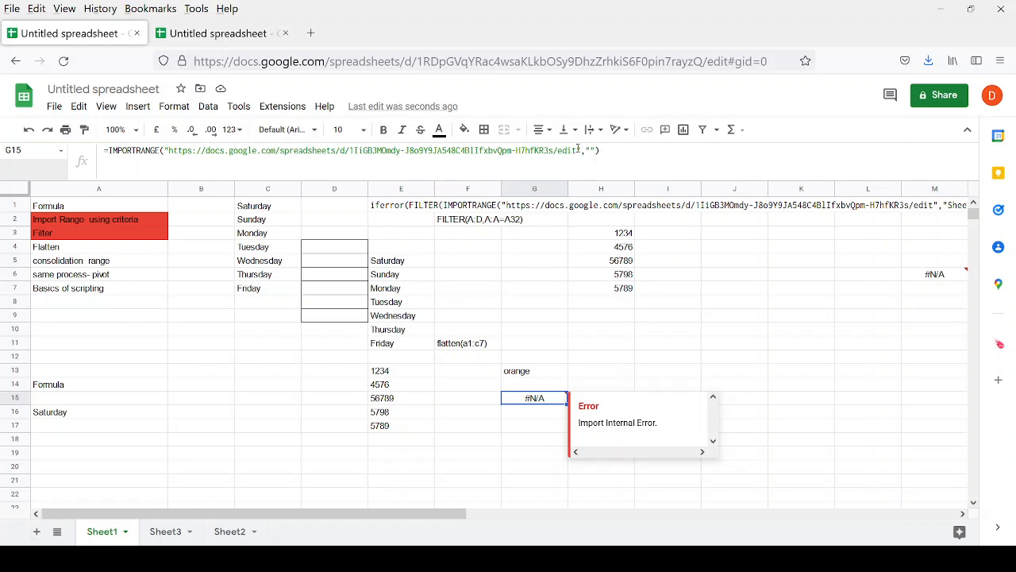
pyautogui.click(405, 209)
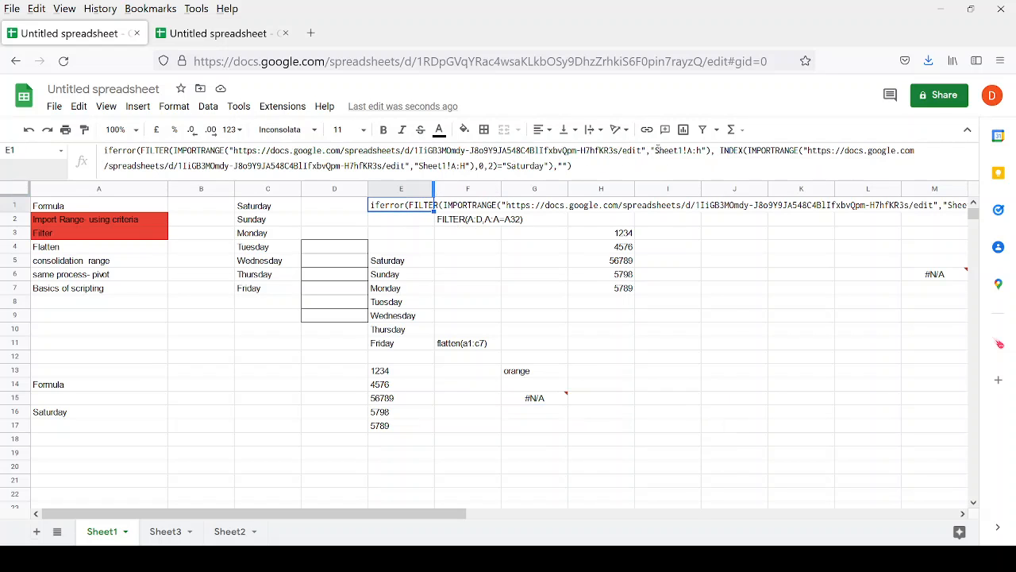
pyautogui.moveTo(656, 150); pyautogui.dragTo(701, 151)
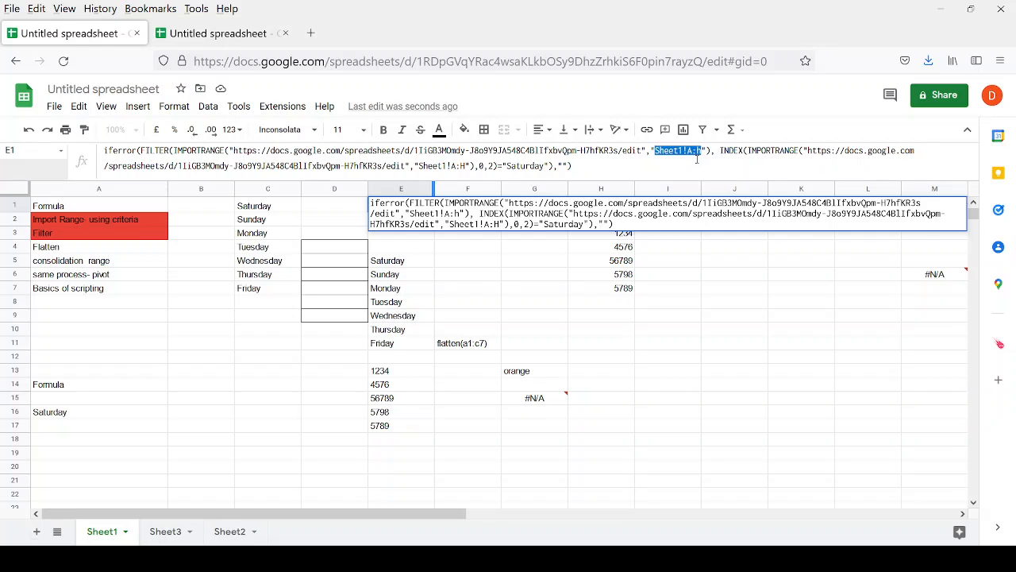
pyautogui.click(218, 32)
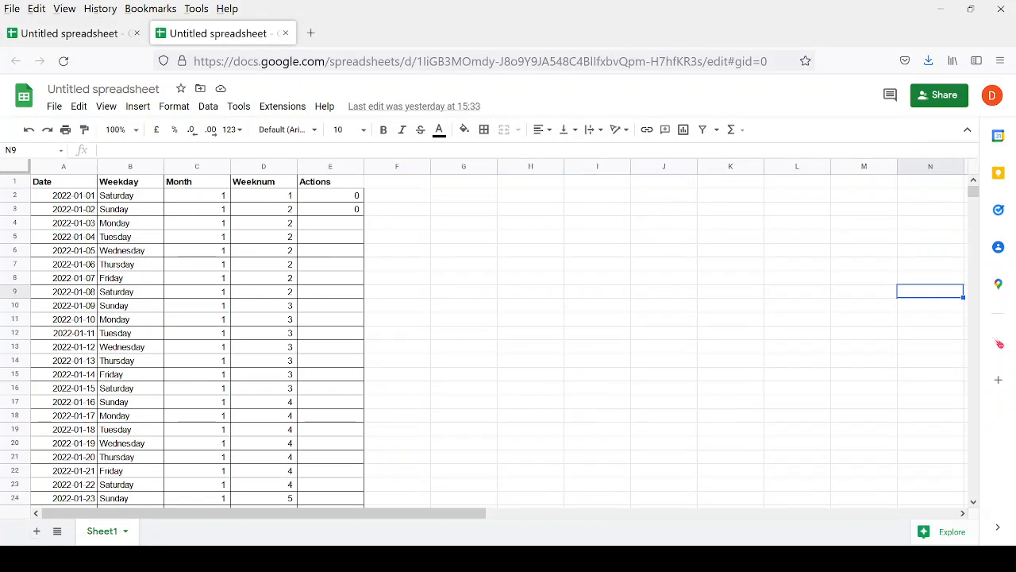
pyautogui.moveTo(56, 186)
pyautogui.mouseDown()
pyautogui.moveTo(317, 209)
pyautogui.moveTo(358, 197)
pyautogui.mouseUp()
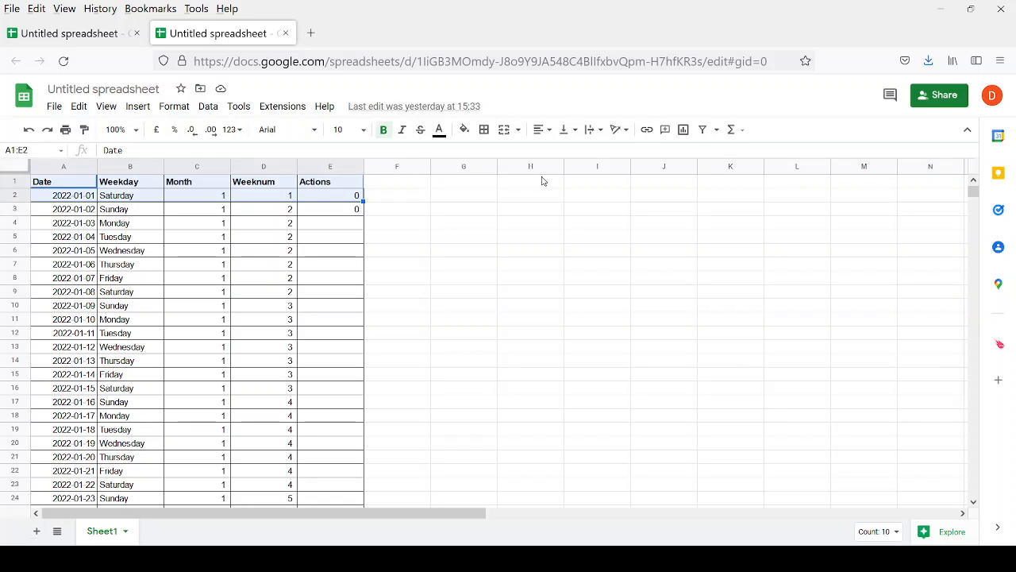
pyautogui.click(92, 33)
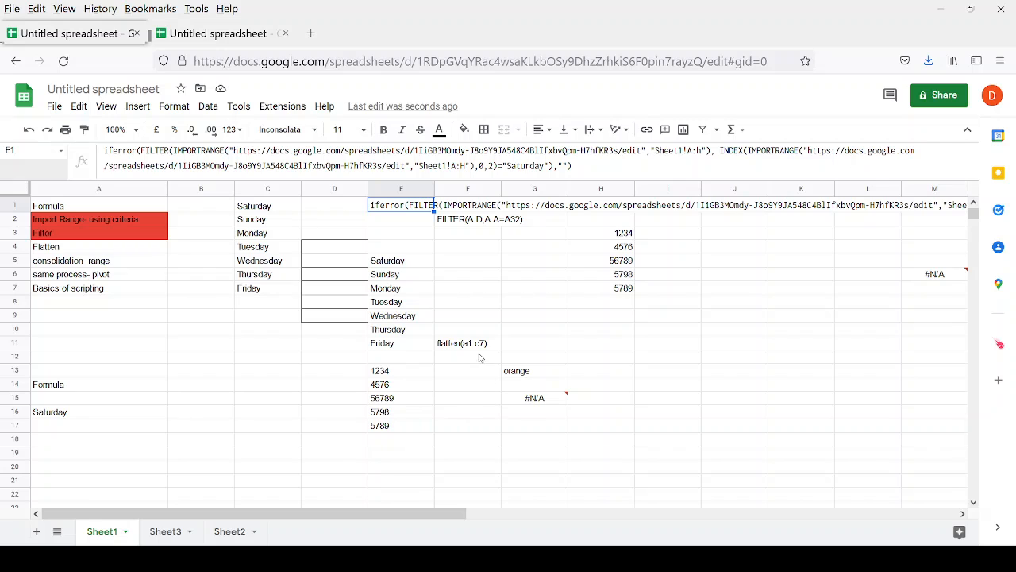
# Set G15's IMPORTRANGE range to Sheet1!A:H, filling the Date, Weekday, Month, Weeknum, Actions table.
pyautogui.click(535, 400)
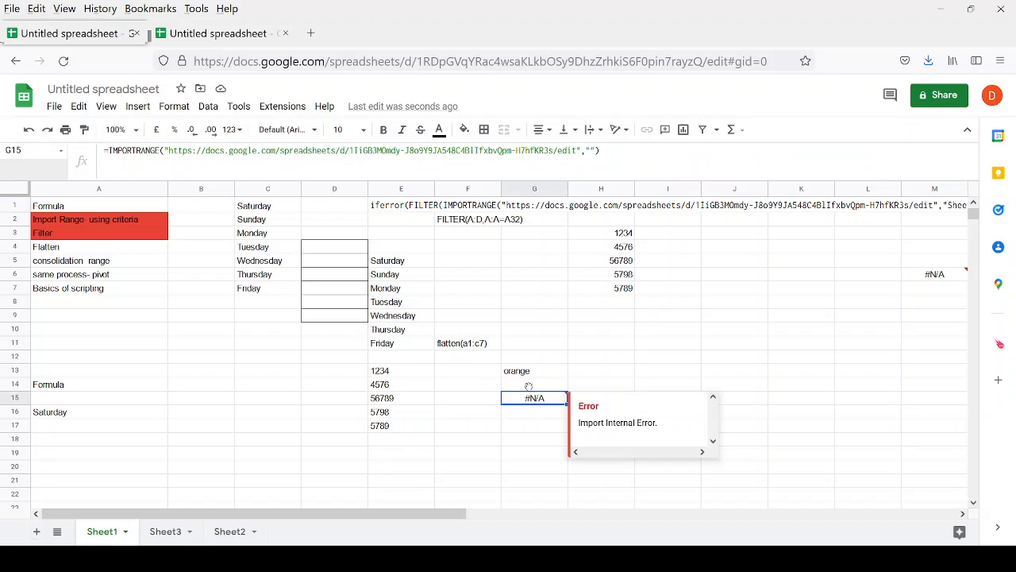
pyautogui.click(591, 151)
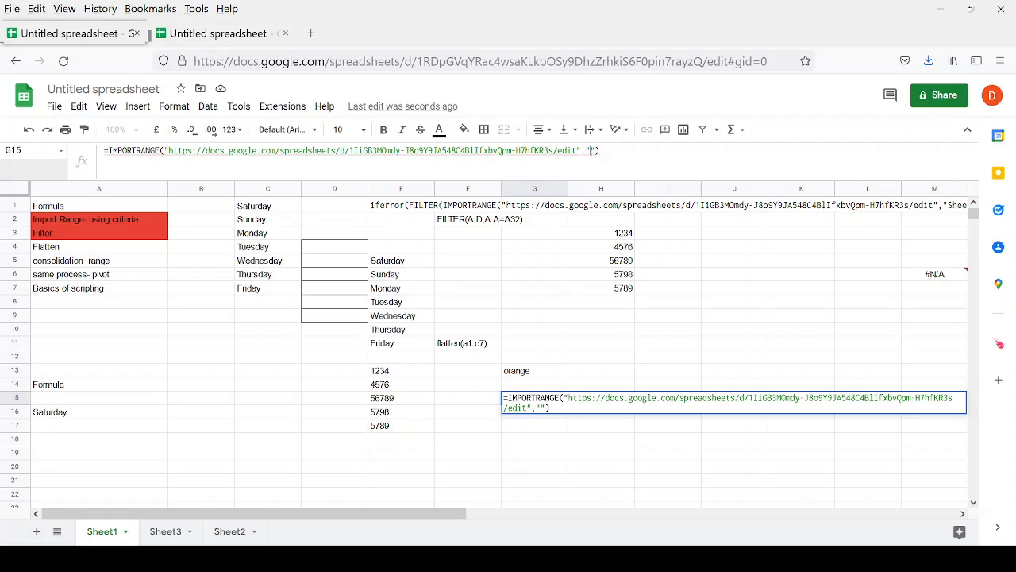
pyautogui.write('Sheet1!A:H')
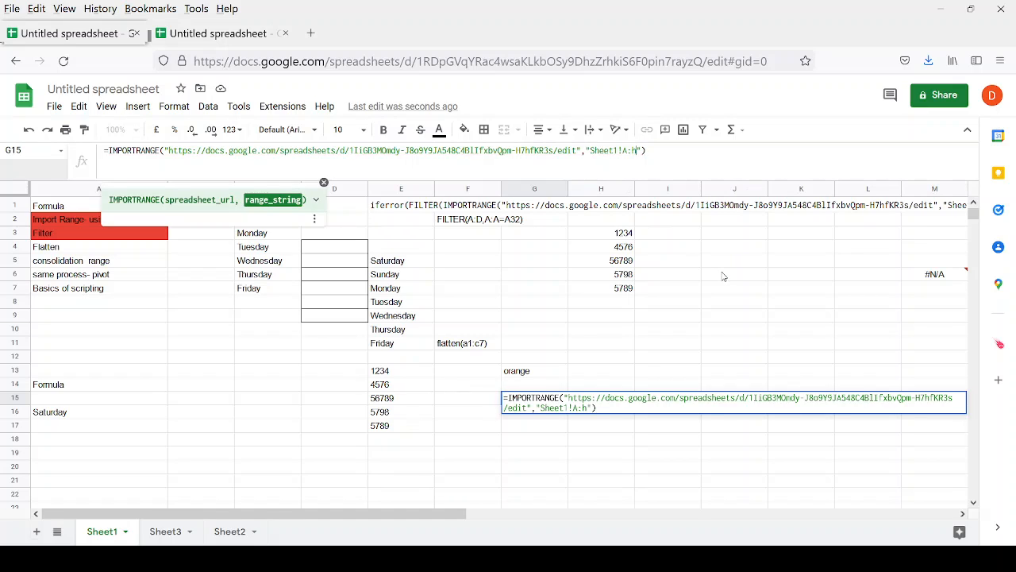
pyautogui.press('Return')
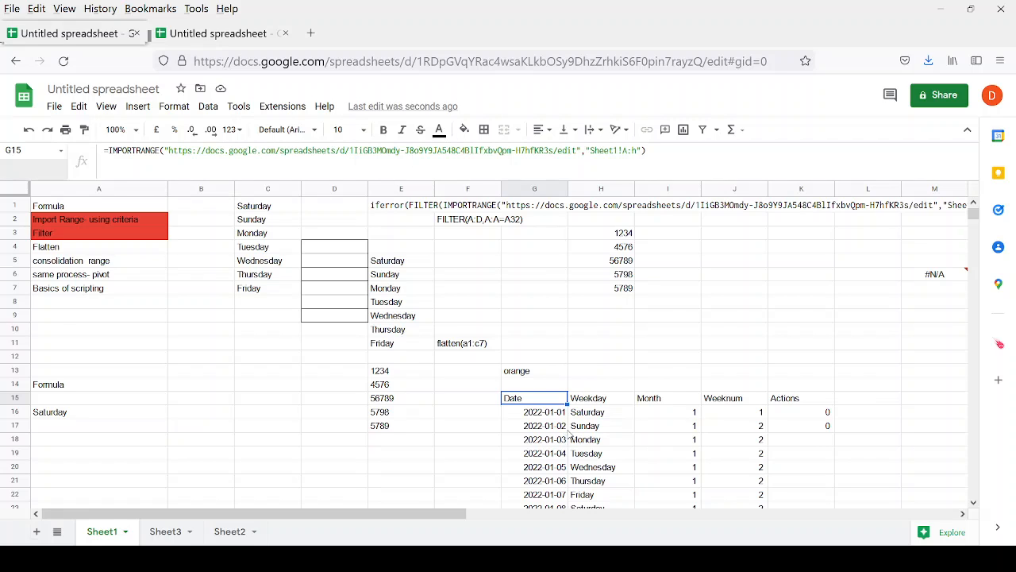
pyautogui.scroll(-2, 568, 430)
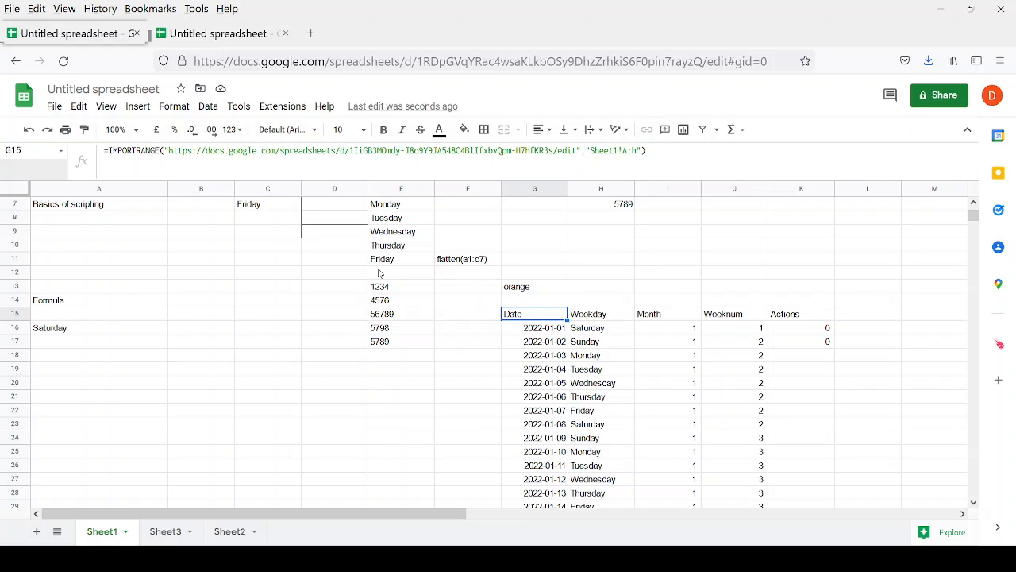
pyautogui.click(536, 342)
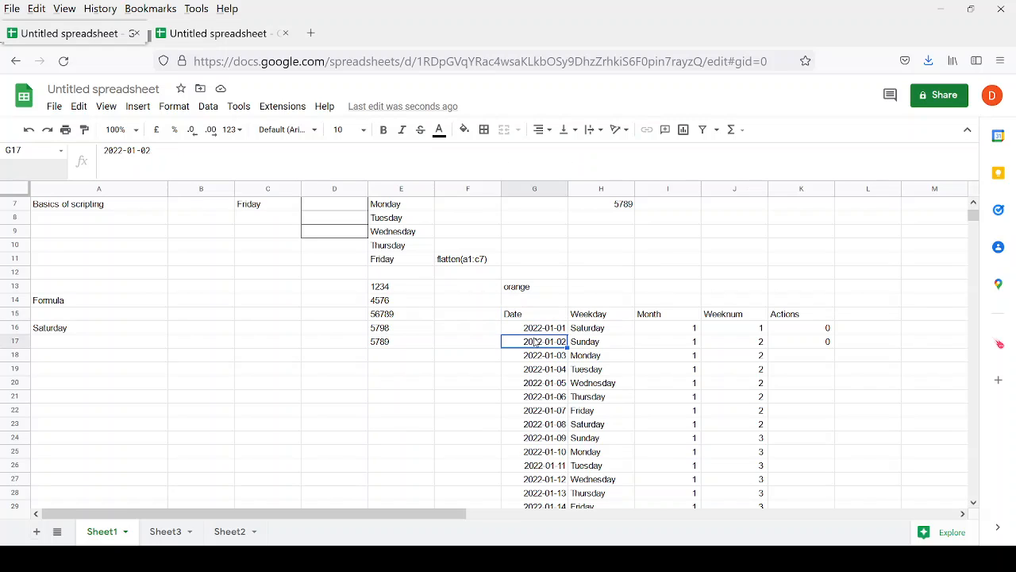
pyautogui.press('Up')
pyautogui.hotkey('ctrl', 'Down')
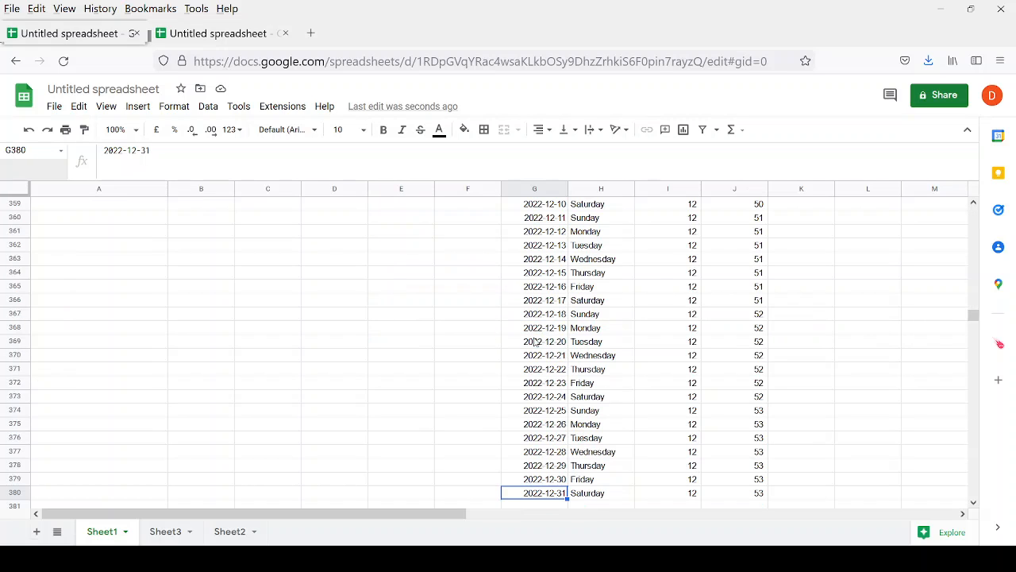
pyautogui.press('Right')
pyautogui.press('Right')
pyautogui.press('Right')
pyautogui.hotkey('ctrl', 'Up')
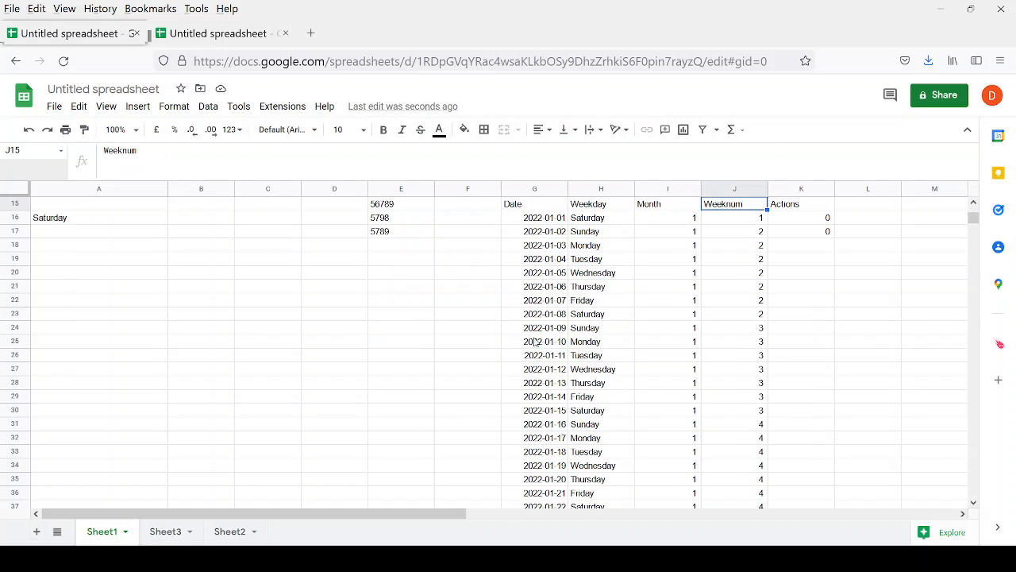
pyautogui.press('Left')
pyautogui.press('Left')
pyautogui.press('Left')
pyautogui.press('Up')
pyautogui.press('Down')
pyautogui.press('Right')
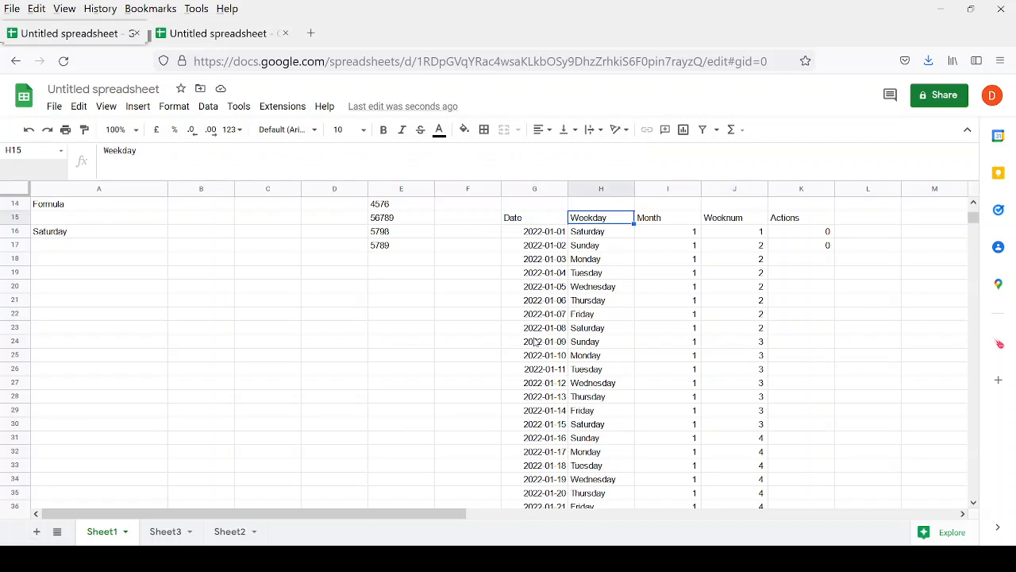
pyautogui.press('Right')
pyautogui.press('Right')
pyautogui.press('Left')
pyautogui.press('Left')
pyautogui.press('Left')
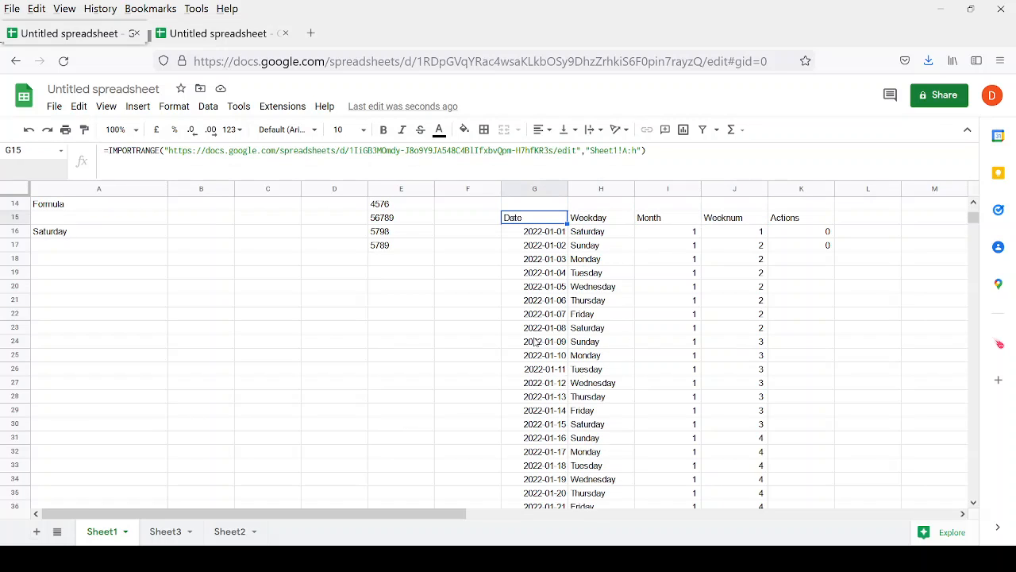
pyautogui.hotkey('ctrl', 'shift', 'Down')
pyautogui.hotkey('ctrl', 'shift', 'Right')
pyautogui.press('Up')
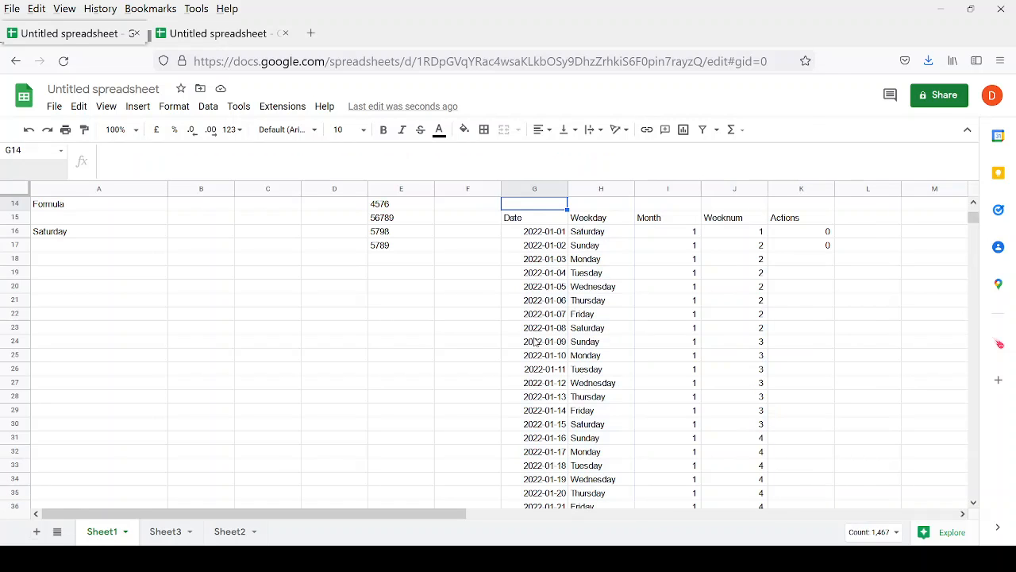
pyautogui.press('Down')
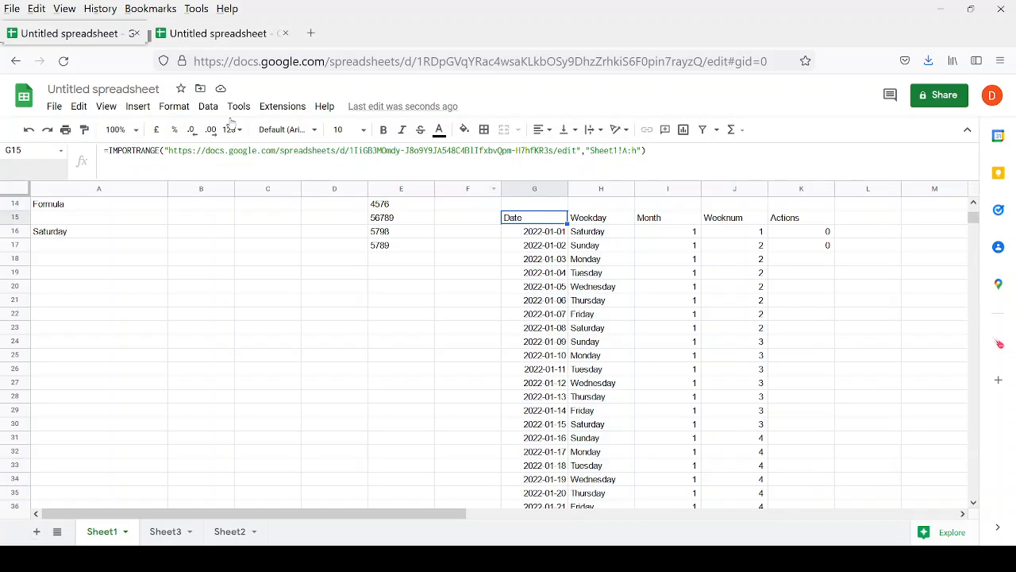
pyautogui.scroll(5, 219, 246)
pyautogui.scroll(-2, 553, 438)
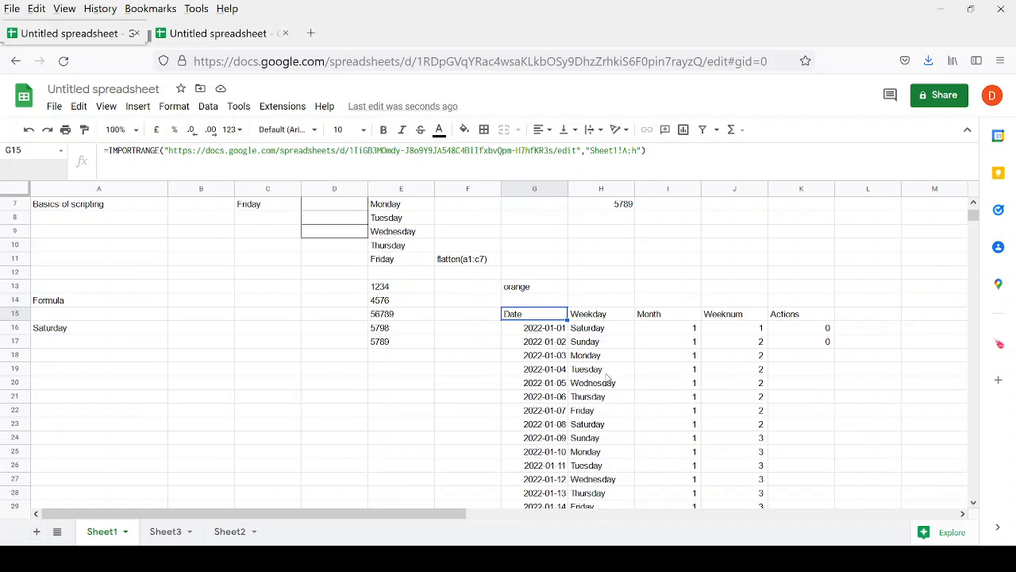
pyautogui.click(586, 343)
pyautogui.click(582, 357)
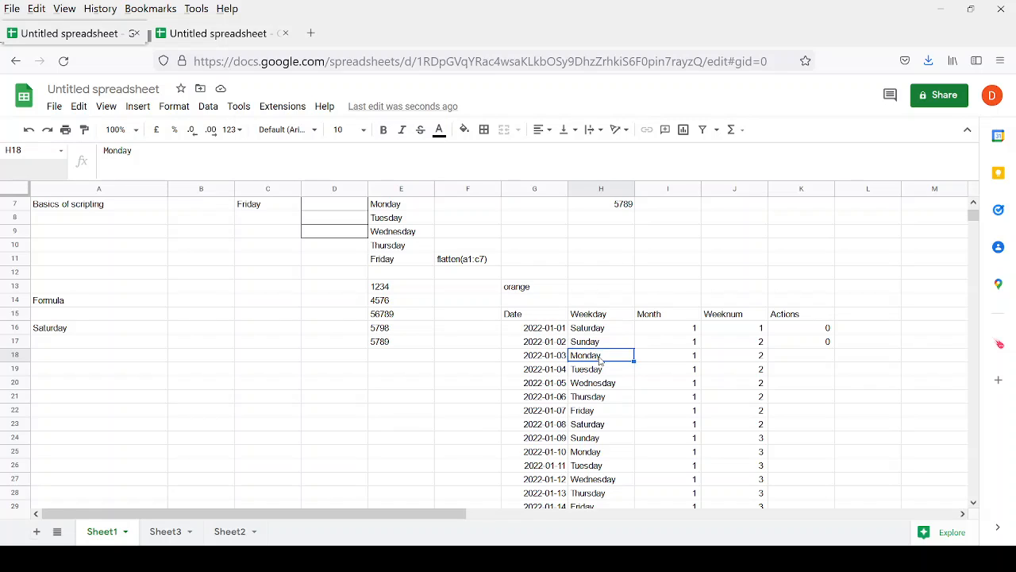
pyautogui.click(530, 315)
pyautogui.scroll(2, 513, 309)
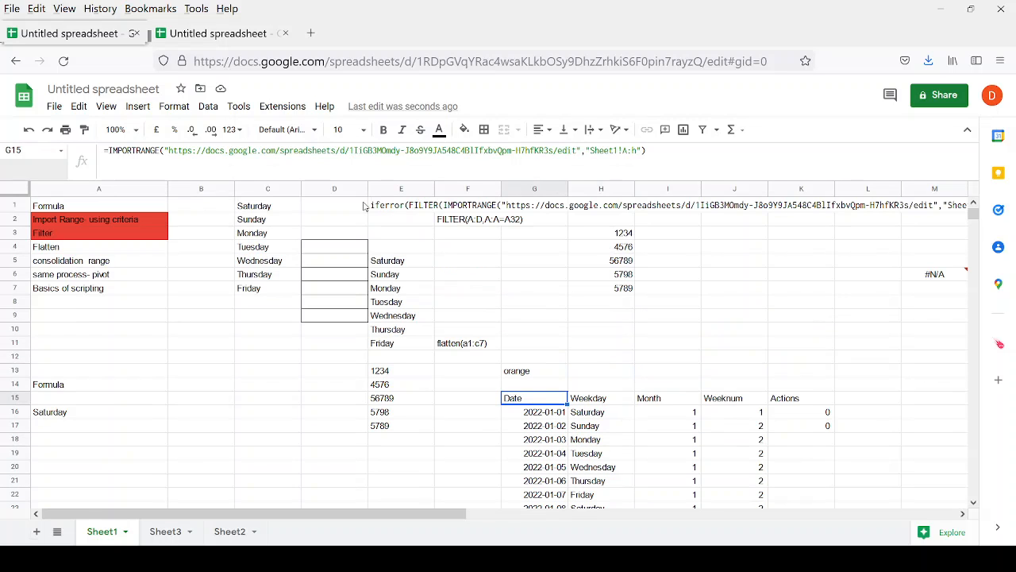
# Copy the INDEX Saturday condition from E1's formula.
pyautogui.click(394, 207)
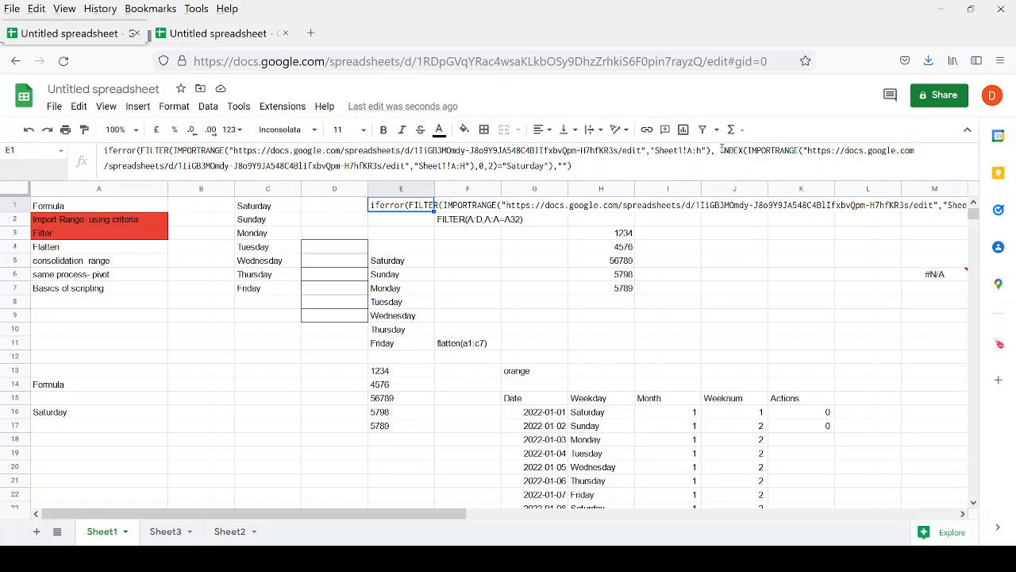
pyautogui.moveTo(721, 149); pyautogui.dragTo(556, 165)
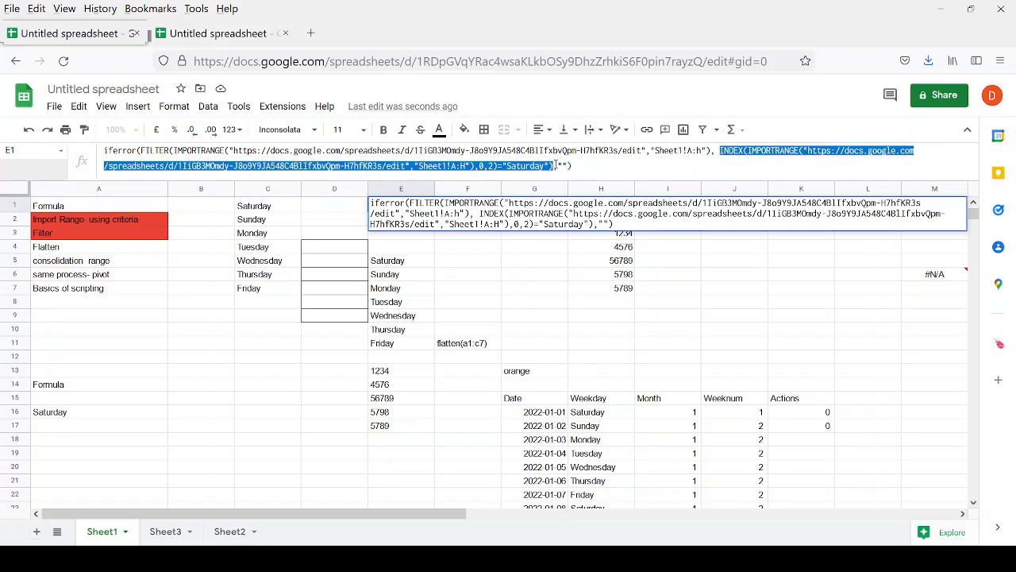
pyautogui.press('Escape')
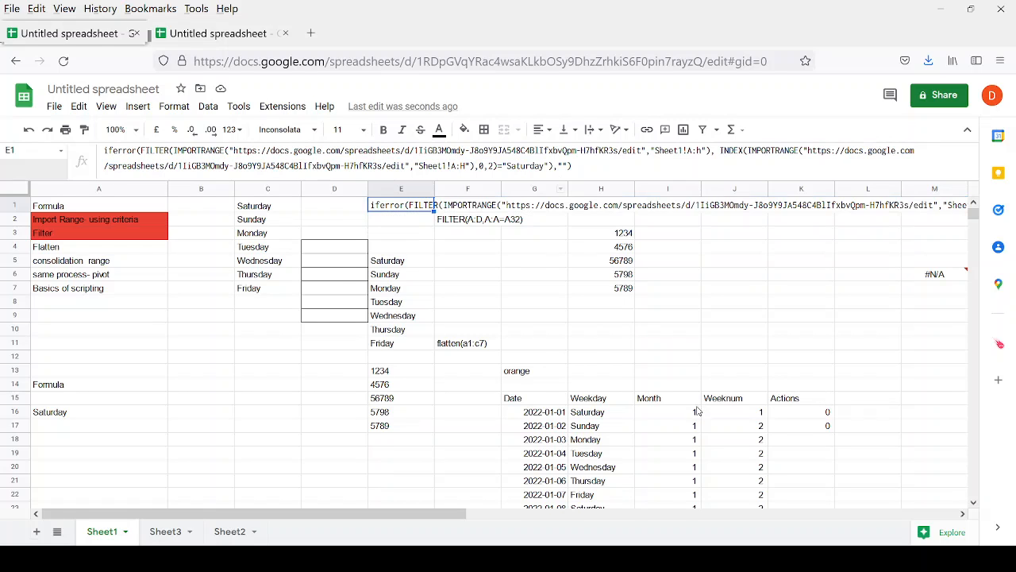
pyautogui.scroll(-7, 682, 397)
pyautogui.scroll(5, 516, 349)
# Wrap G15's IMPORTRANGE in FILTER using the pasted Saturday condition.
pyautogui.click(523, 316)
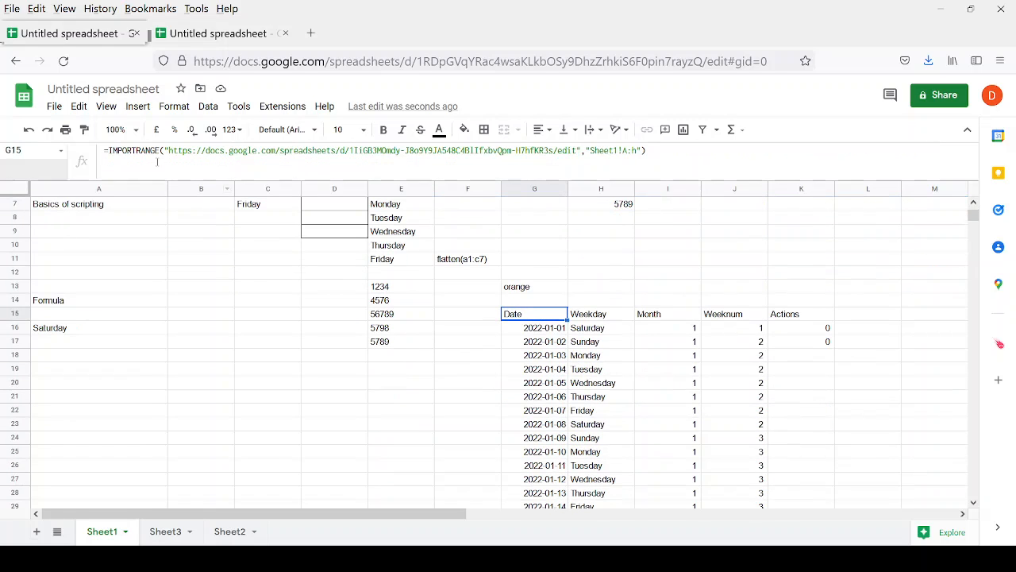
pyautogui.click(107, 151)
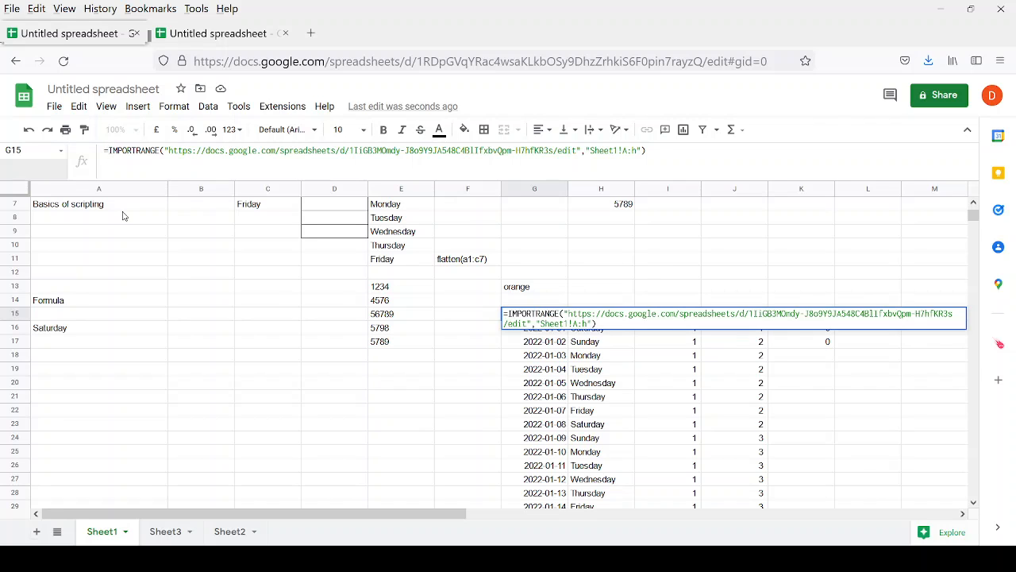
pyautogui.write('filter')
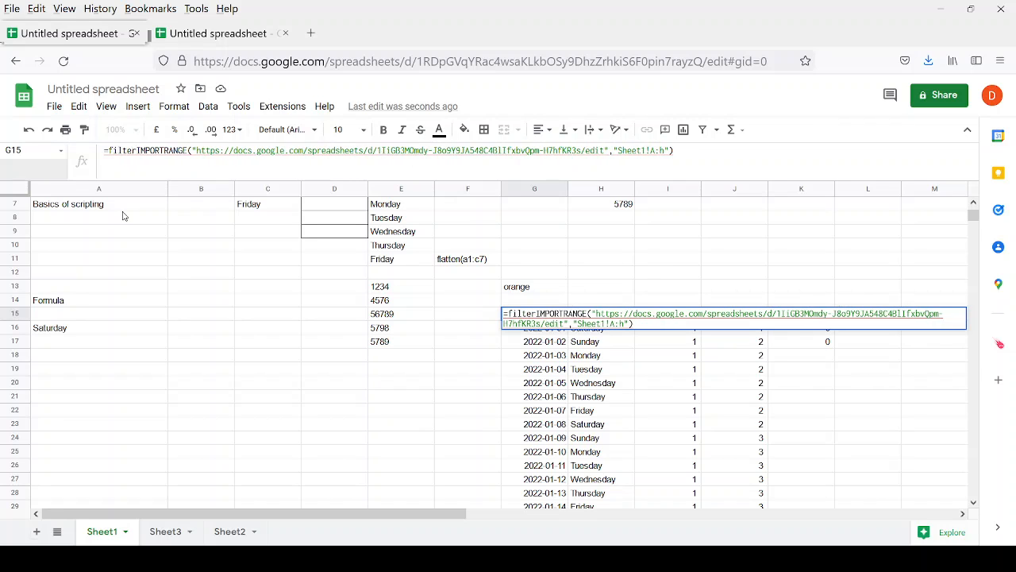
pyautogui.write('(')
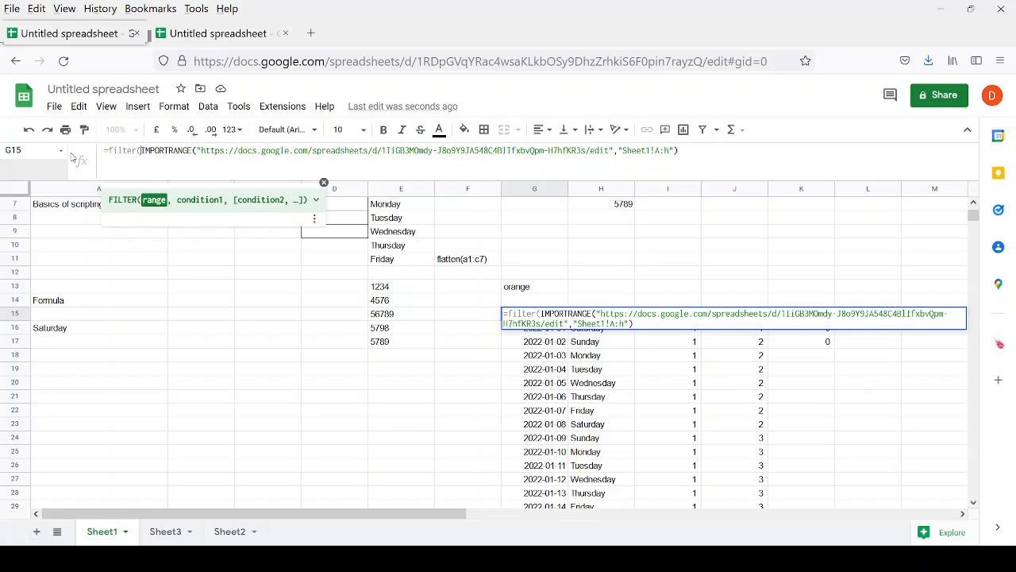
pyautogui.click(696, 156)
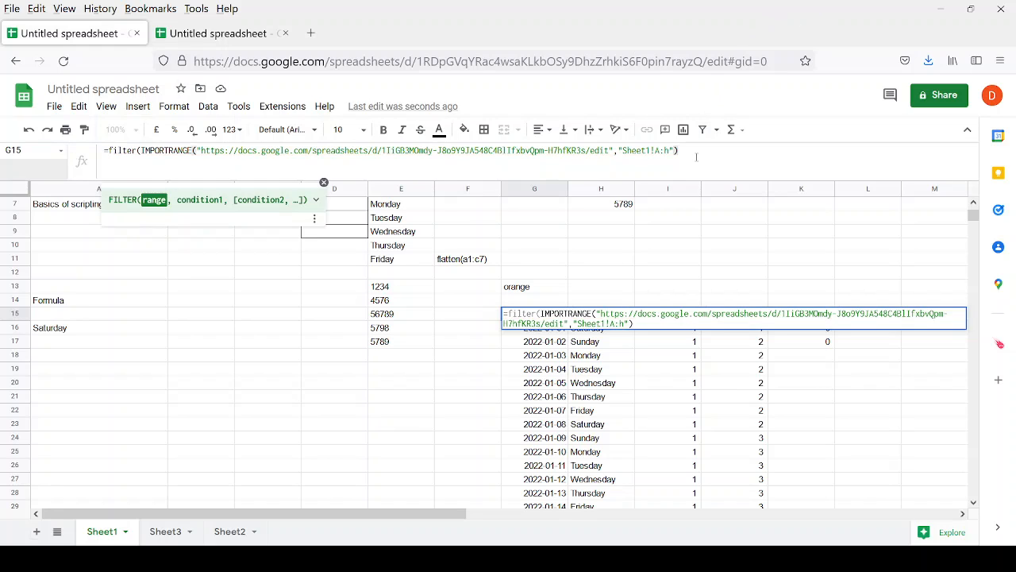
pyautogui.write(',')
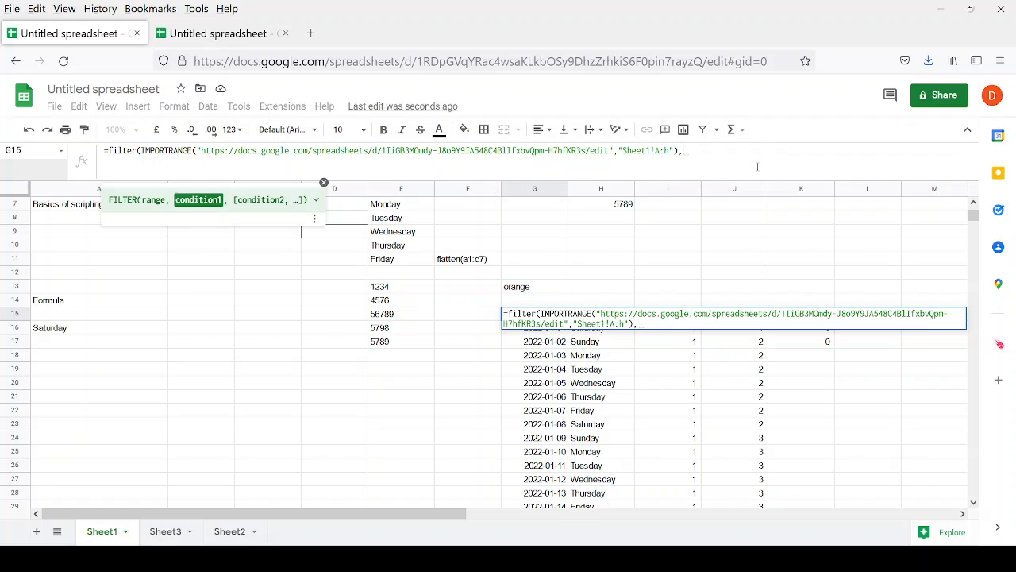
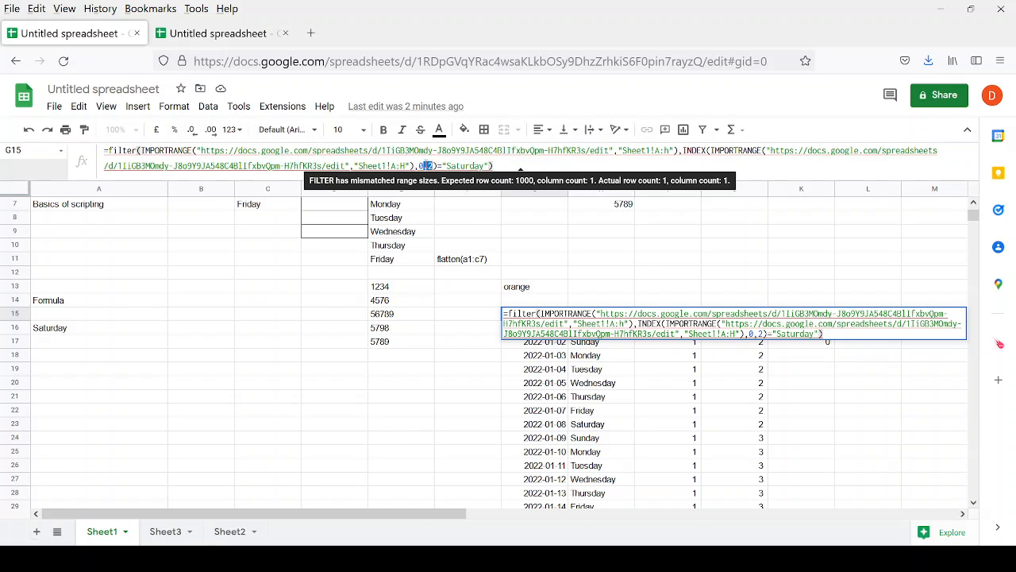
# Wrap the G15 formula in IFERROR(…,"") so errors return a blank.
pyautogui.doubleClick(429, 166)
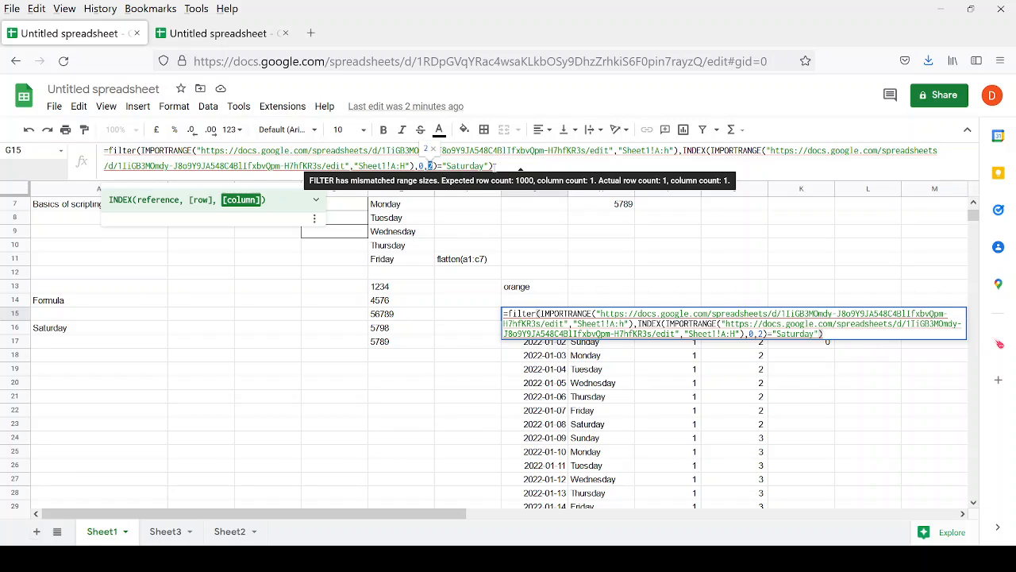
pyautogui.click(512, 166)
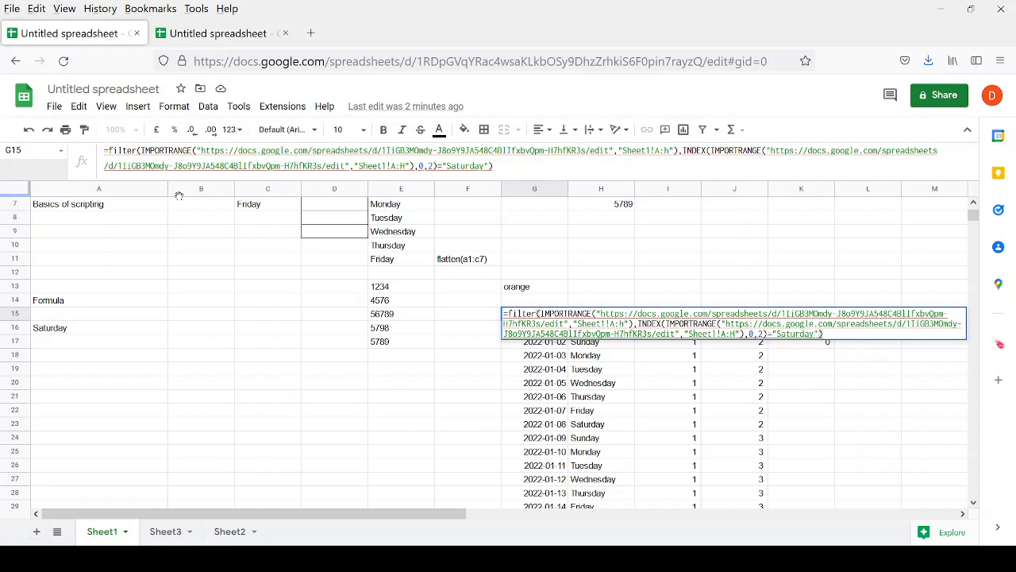
pyautogui.write('iferror')
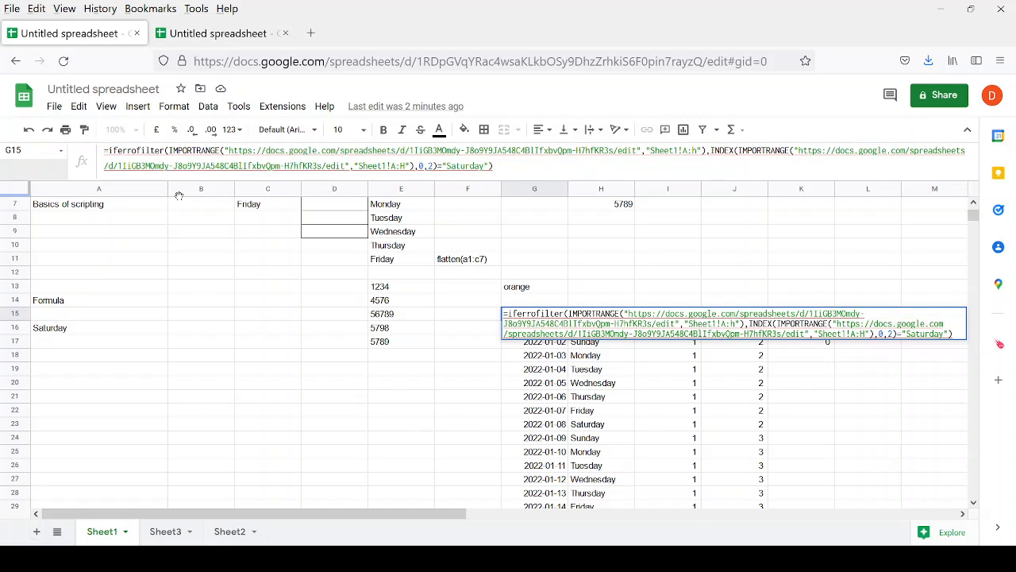
pyautogui.write('(')
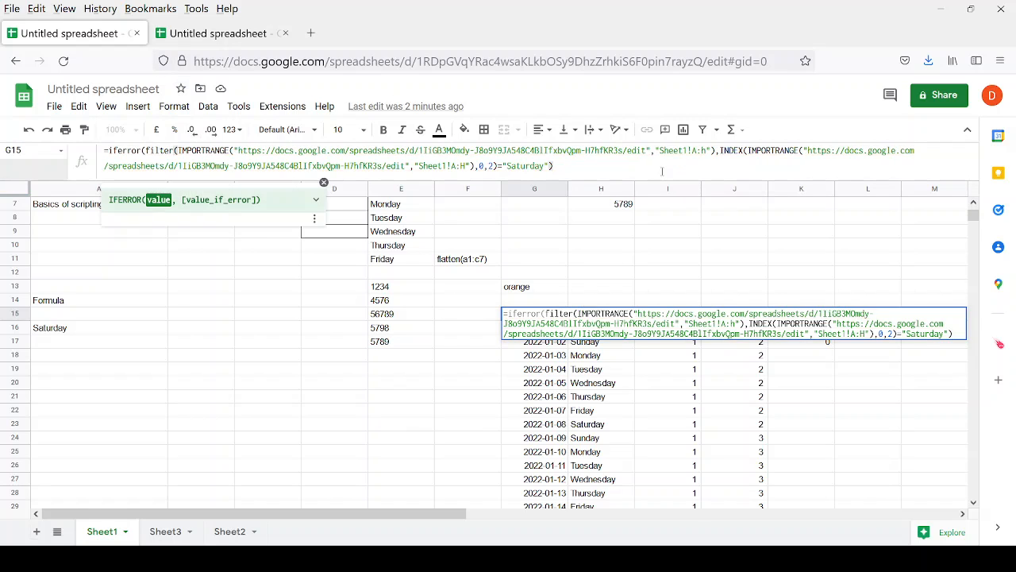
pyautogui.write(',"")')
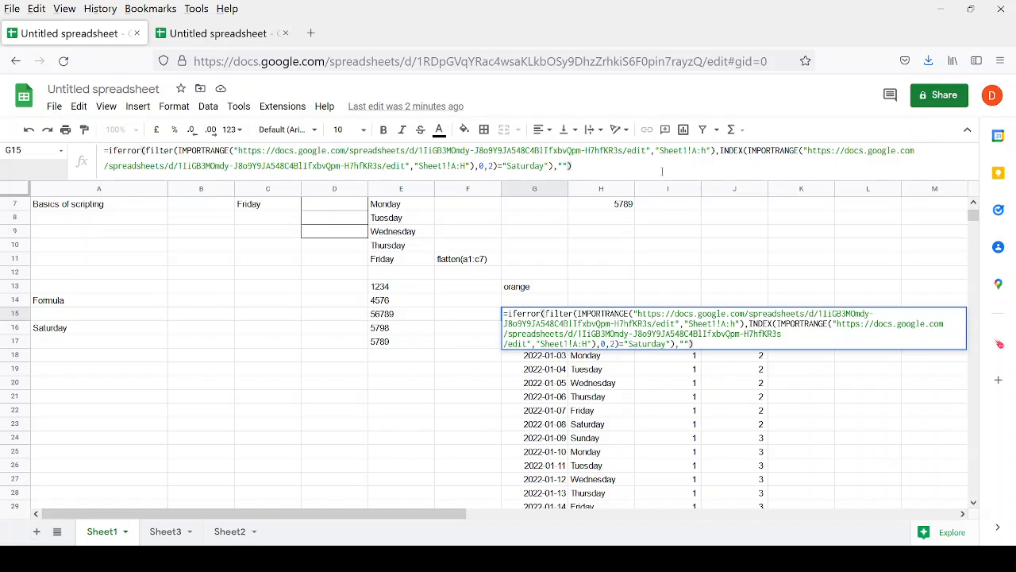
pyautogui.press('Return')
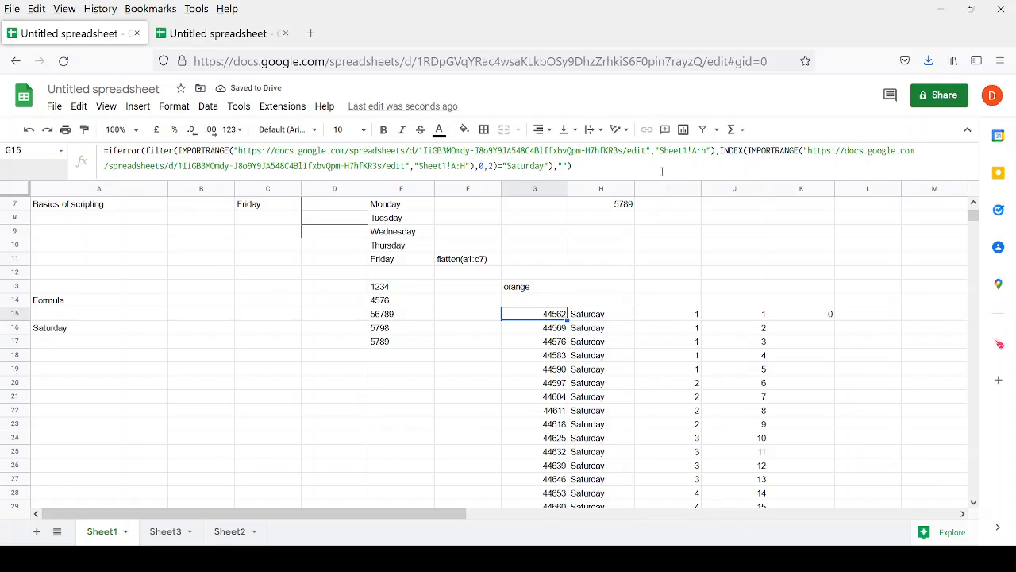
# Format G15:G67 as Date so serials like 44562 show as 01/01/2022.
pyautogui.hotkey('ctrl', 'shift', 'Down')
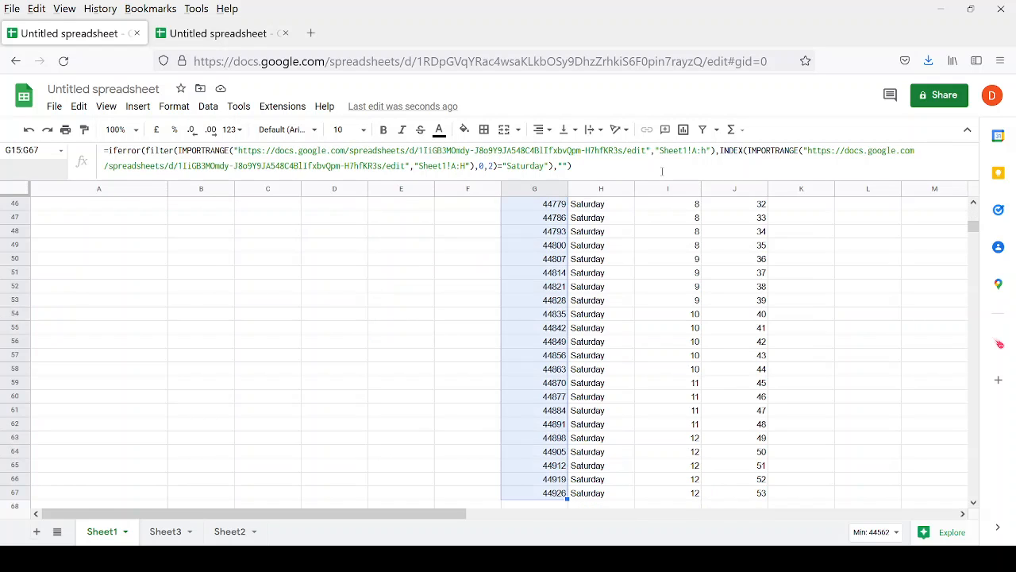
pyautogui.scroll(10, 547, 245)
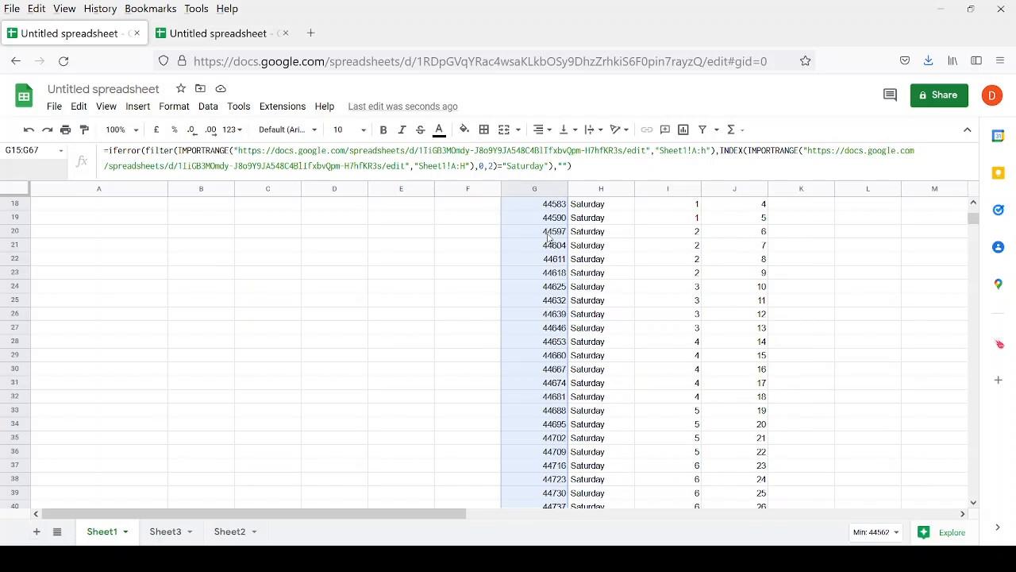
pyautogui.click(174, 105)
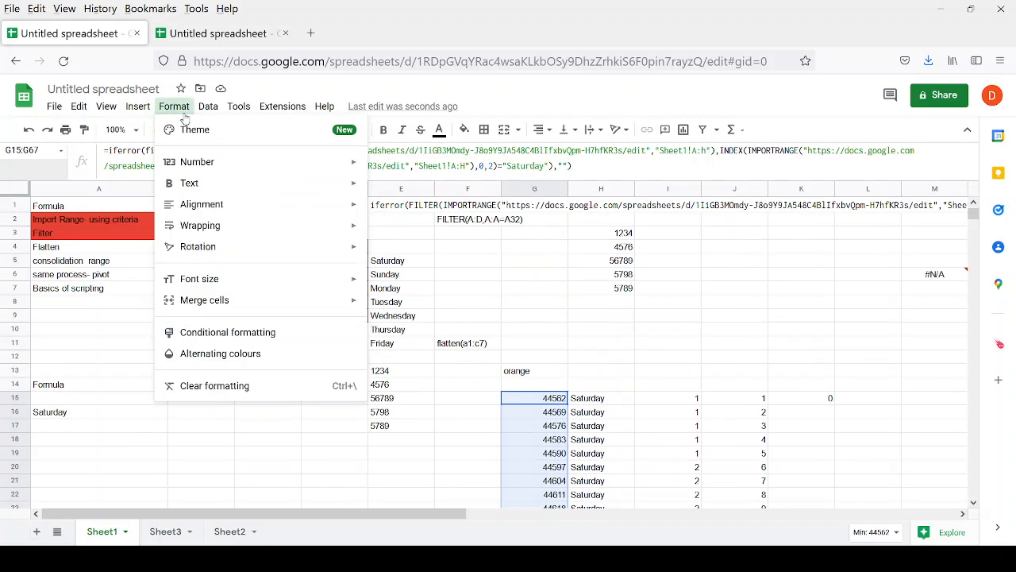
pyautogui.moveTo(313, 163)
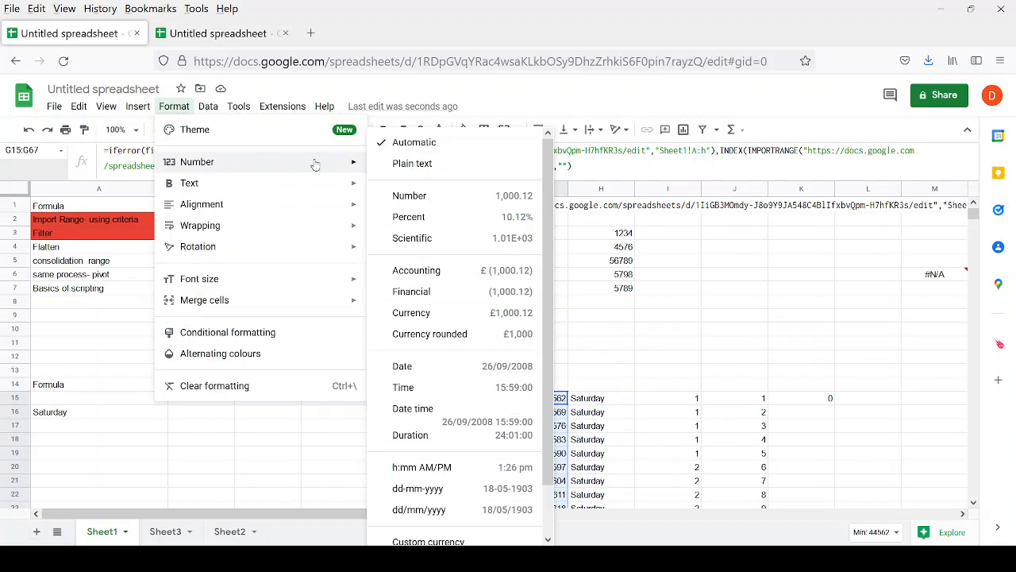
pyautogui.click(442, 366)
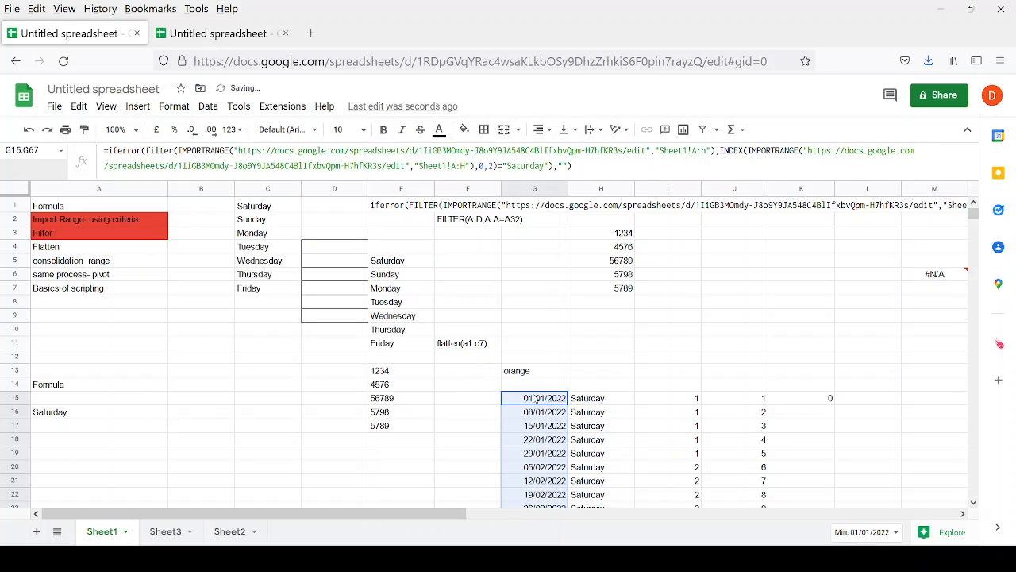
pyautogui.scroll(-2, 329, 472)
pyautogui.click(269, 397)
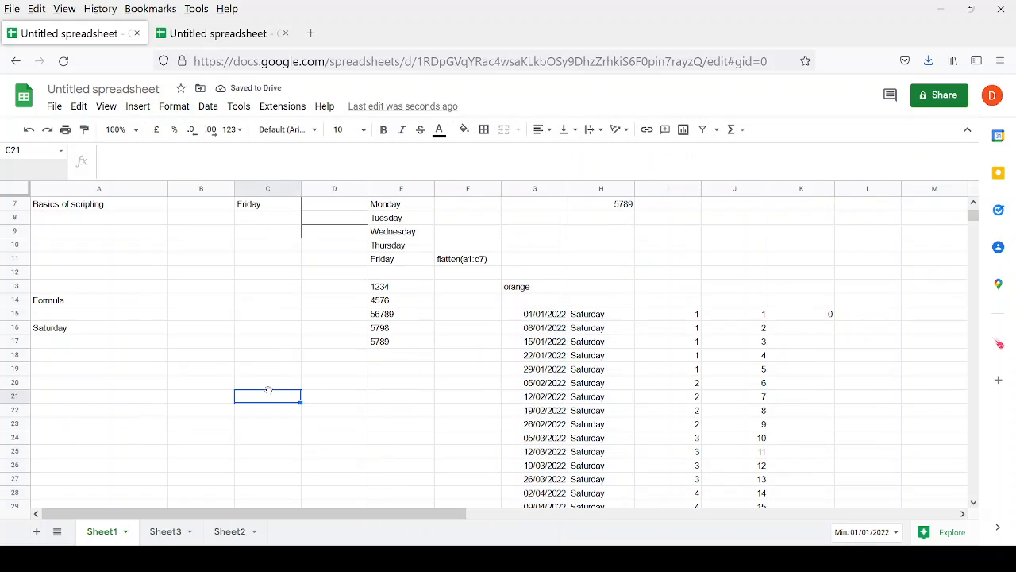
# Enter =FILTER(A1:C7,C1:C7="Monday") in C21.
pyautogui.write('=filt')
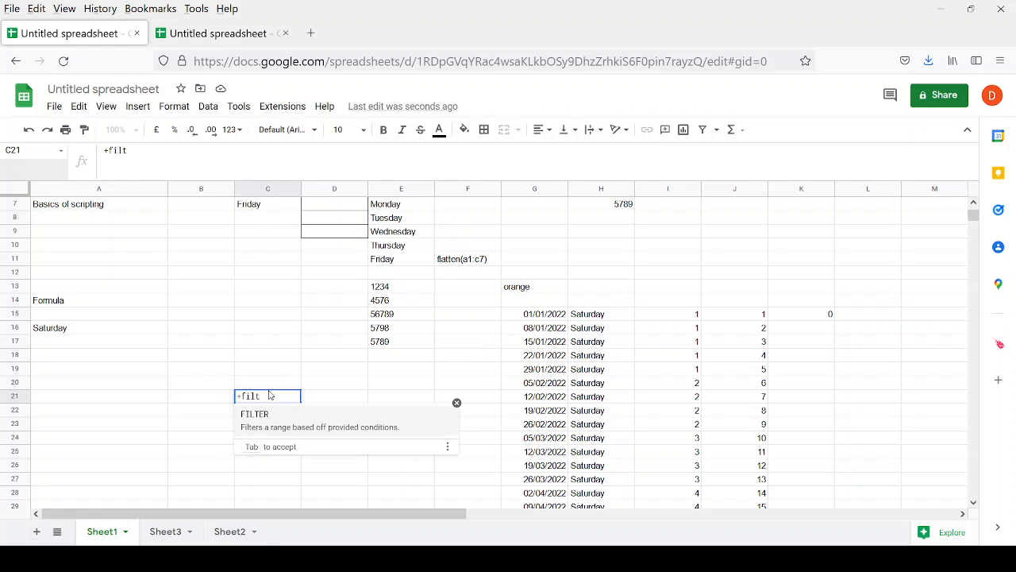
pyautogui.press('Tab')
pyautogui.scroll(2, 212, 285)
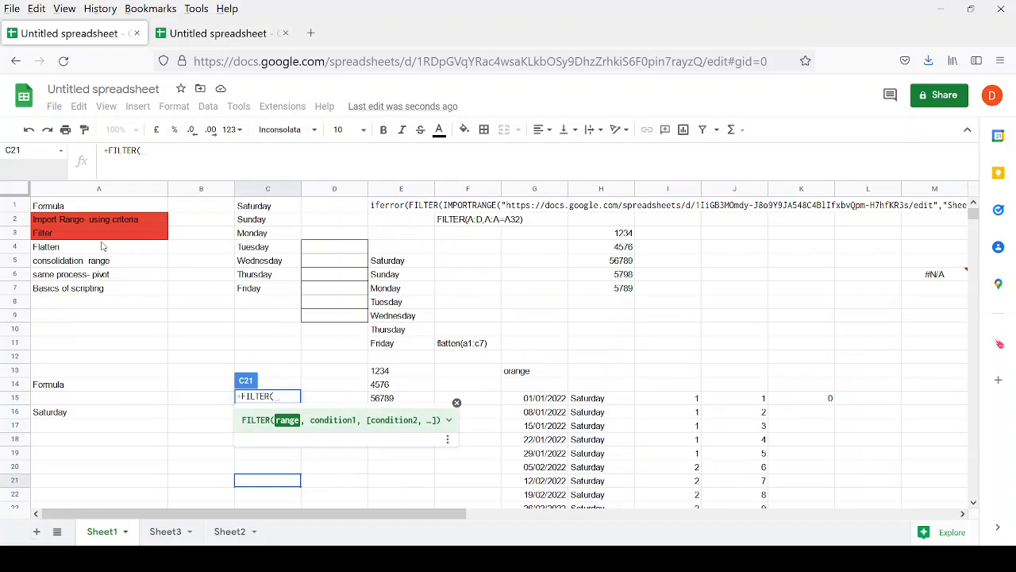
pyautogui.moveTo(57, 208); pyautogui.dragTo(256, 290)
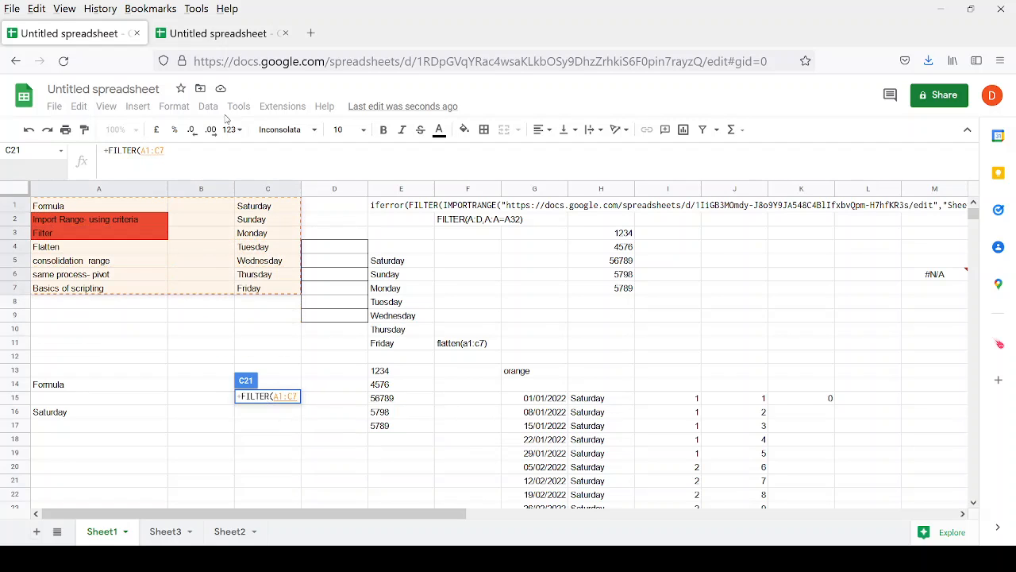
pyautogui.write(',')
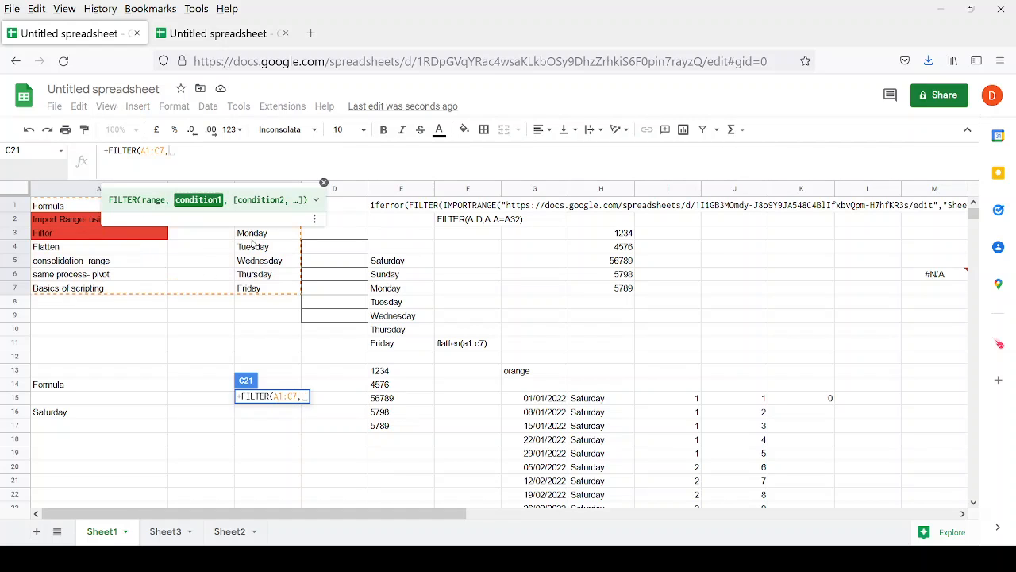
pyautogui.moveTo(250, 287); pyautogui.dragTo(251, 186)
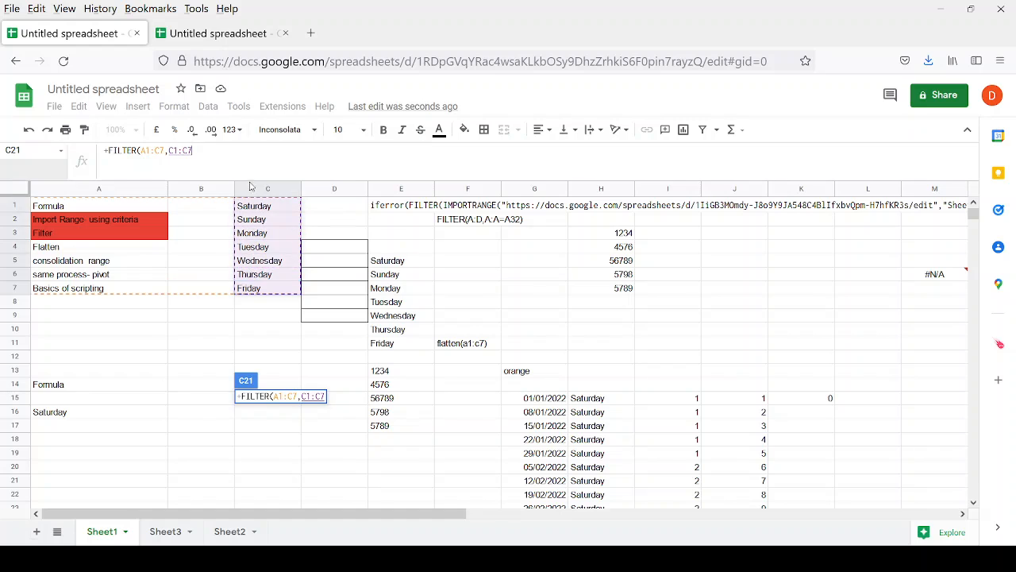
pyautogui.write('=')
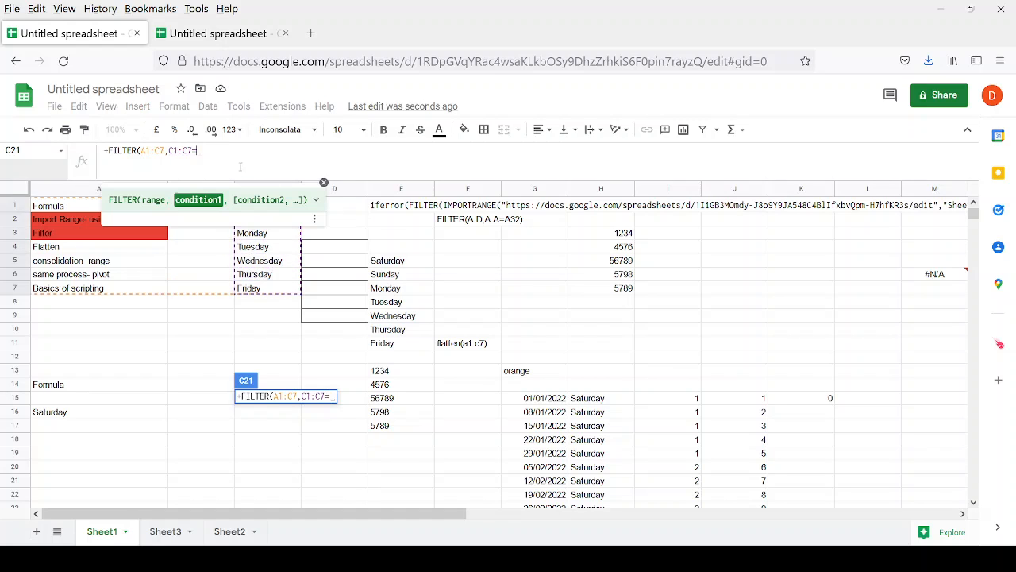
pyautogui.write('"Saturd')
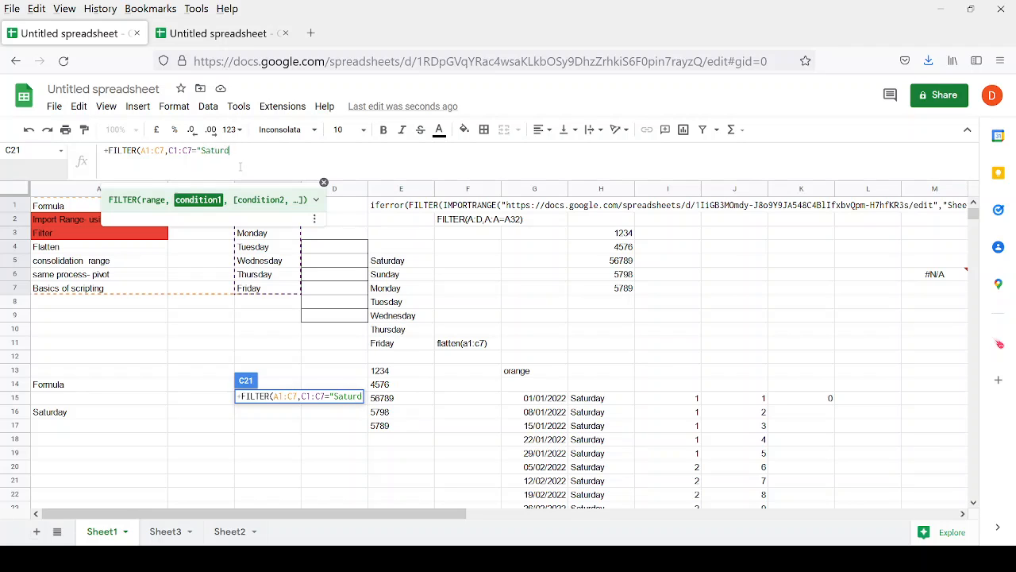
pyautogui.hotkey('ctrl', 'shift', 'Left')
pyautogui.write('Monday")')
pyautogui.press('Return')
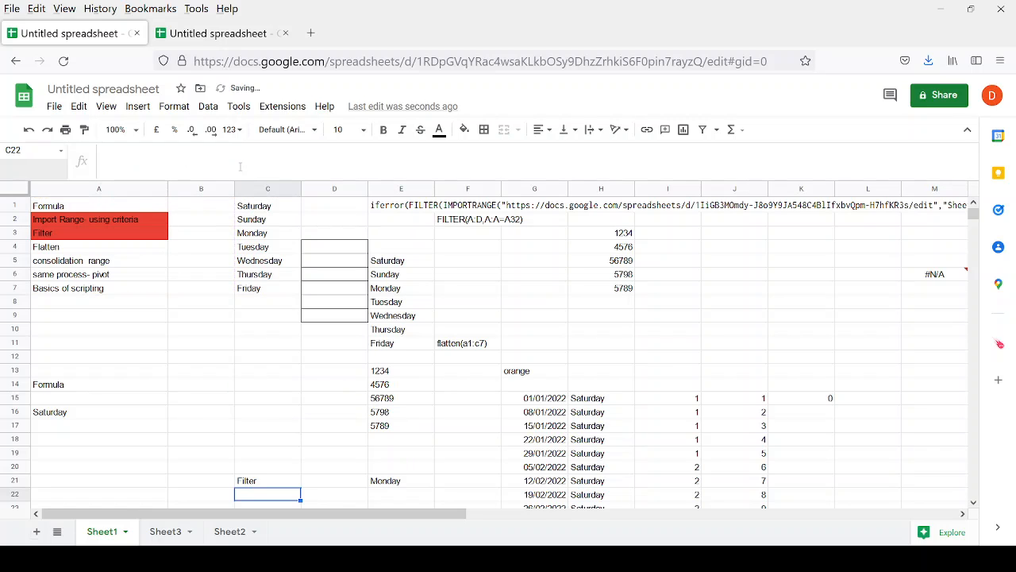
# Review the Monday FILTER result in C21 and E21.
pyautogui.press('Up')
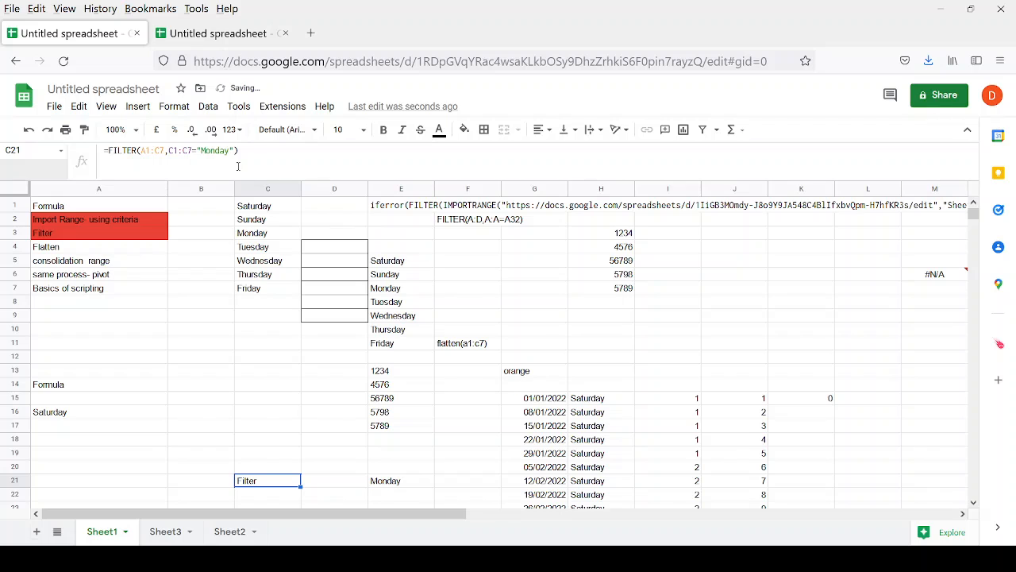
pyautogui.scroll(-2, 281, 475)
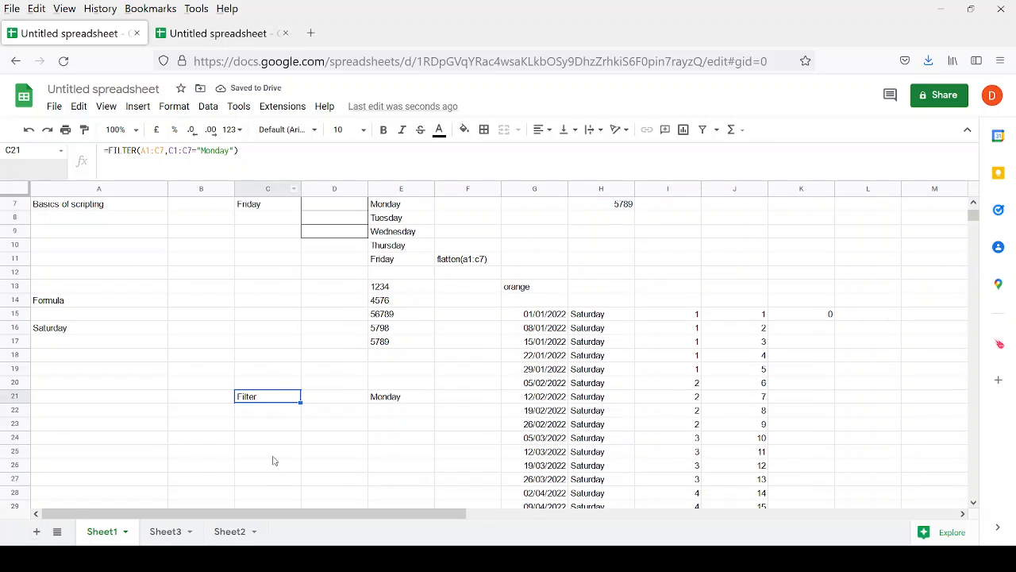
pyautogui.click(377, 403)
pyautogui.click(278, 394)
# Change C21's filter condition from Monday to Friday, returning the Basics of scripting row.
pyautogui.scroll(2, 355, 422)
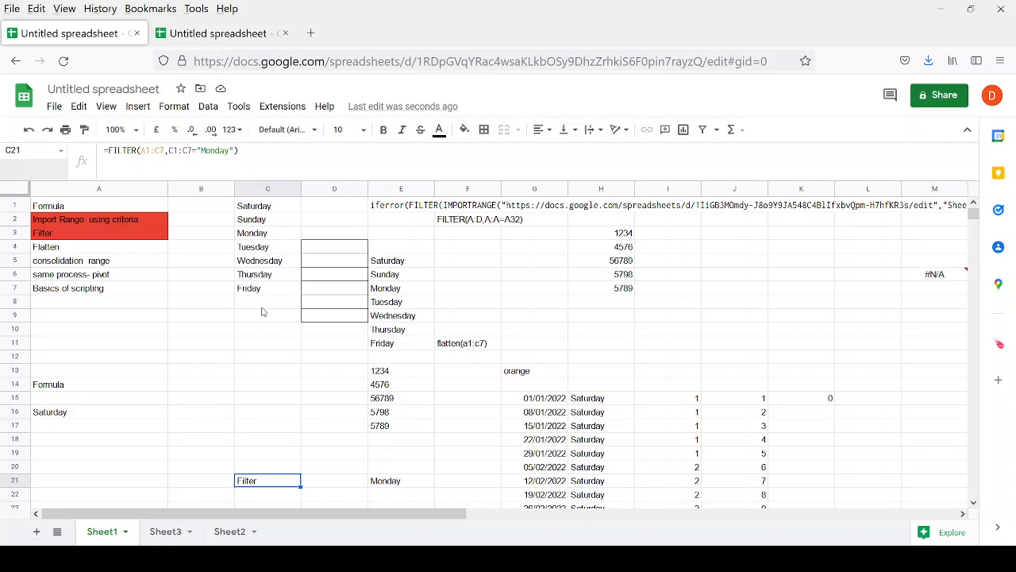
pyautogui.click(255, 235)
pyautogui.moveTo(220, 234); pyautogui.dragTo(104, 239)
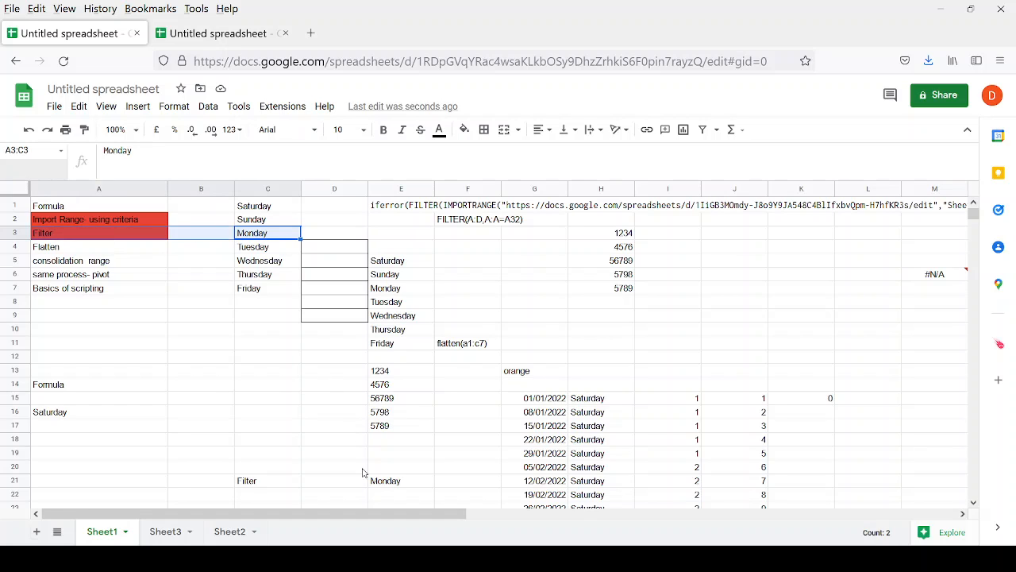
pyautogui.click(240, 485)
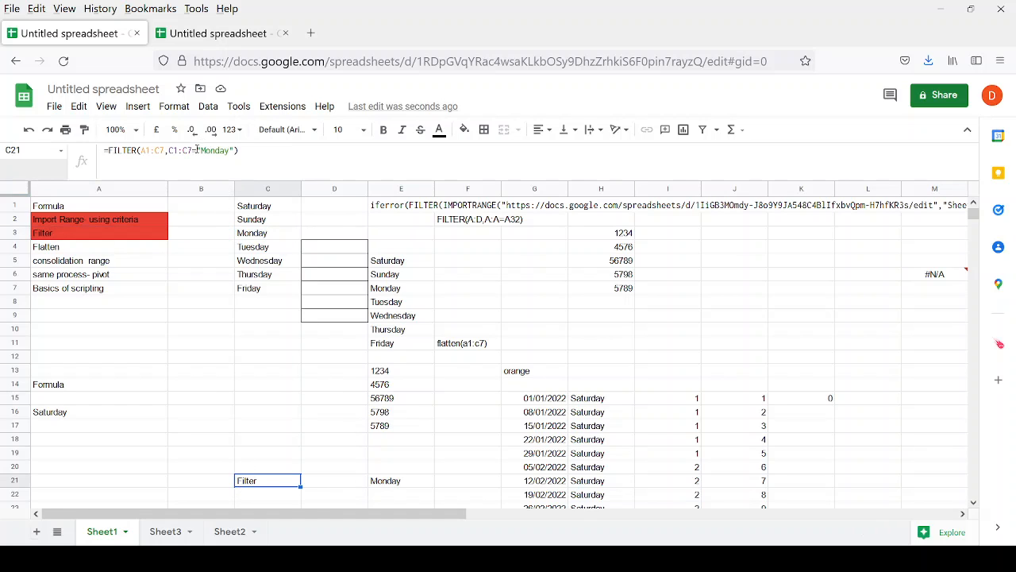
pyautogui.moveTo(201, 150); pyautogui.dragTo(227, 150)
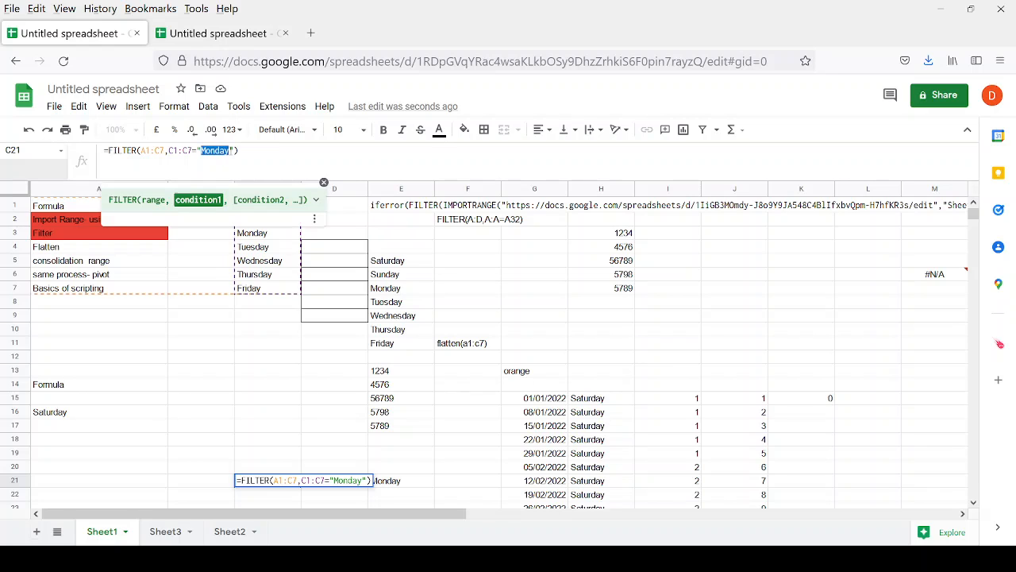
pyautogui.write('Friday')
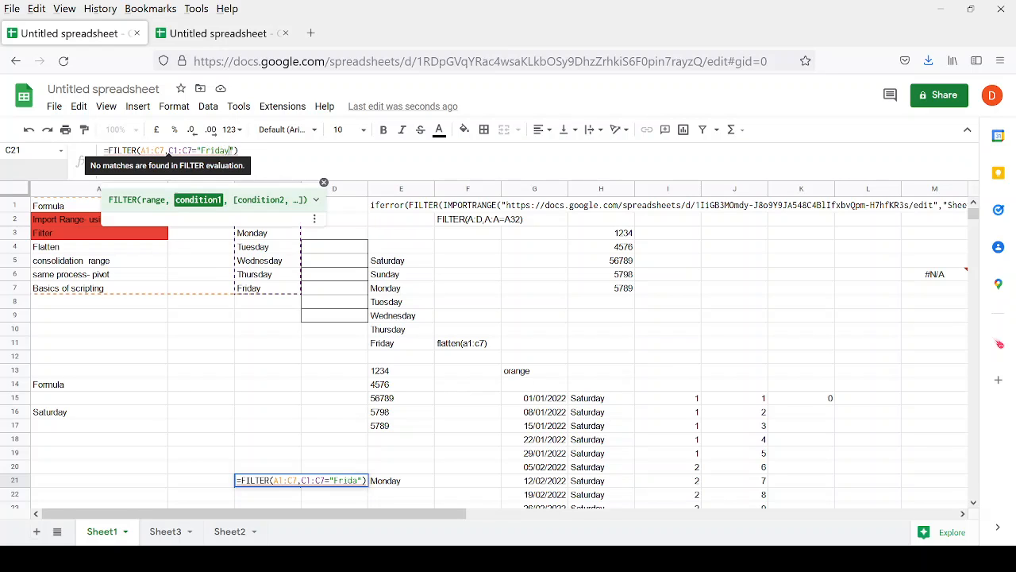
pyautogui.press('Return')
pyautogui.press('Up')
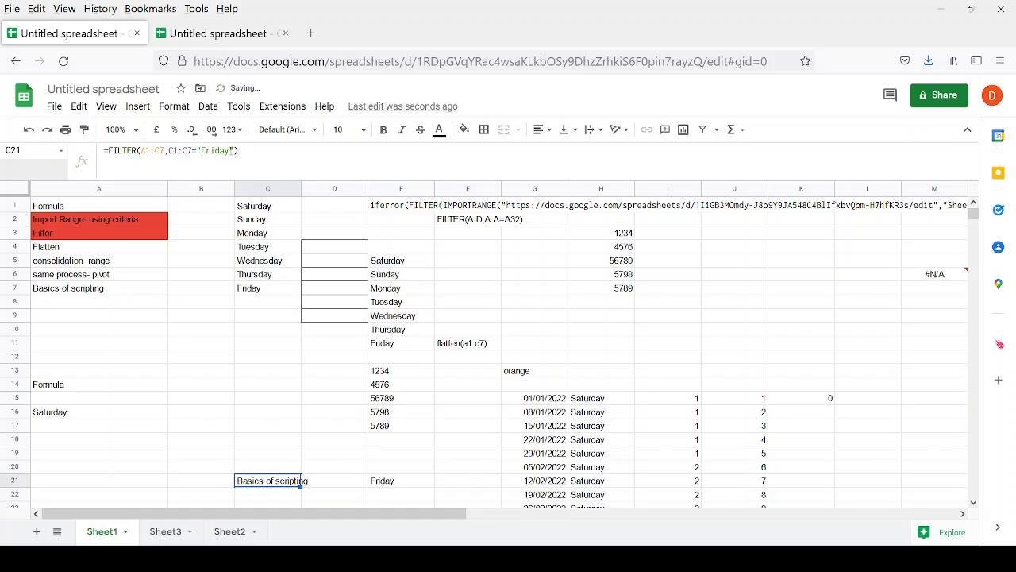
# Remove the extra trailing comma from C21's FILTER formula.
pyautogui.scroll(-2, 401, 490)
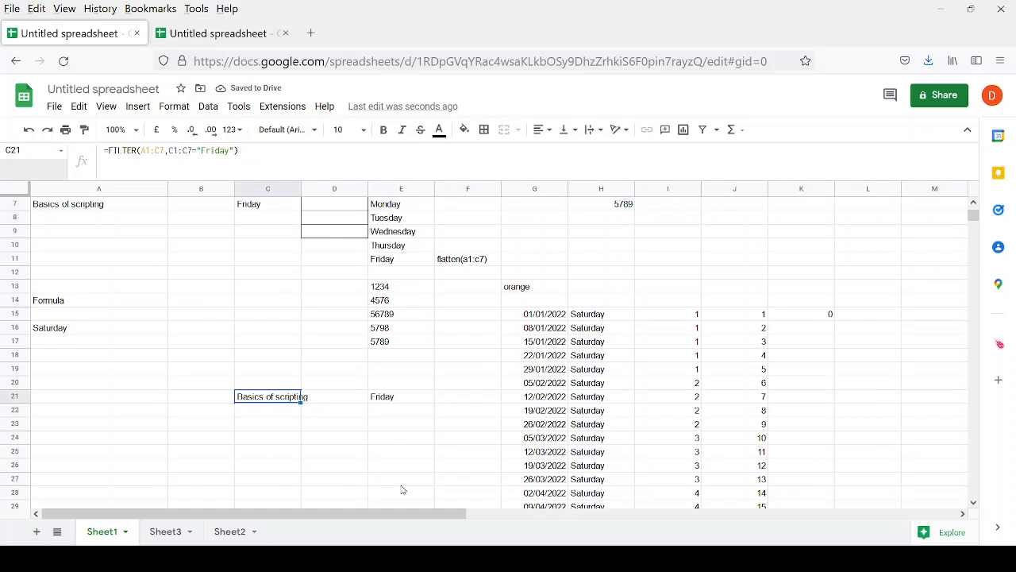
pyautogui.click(239, 150)
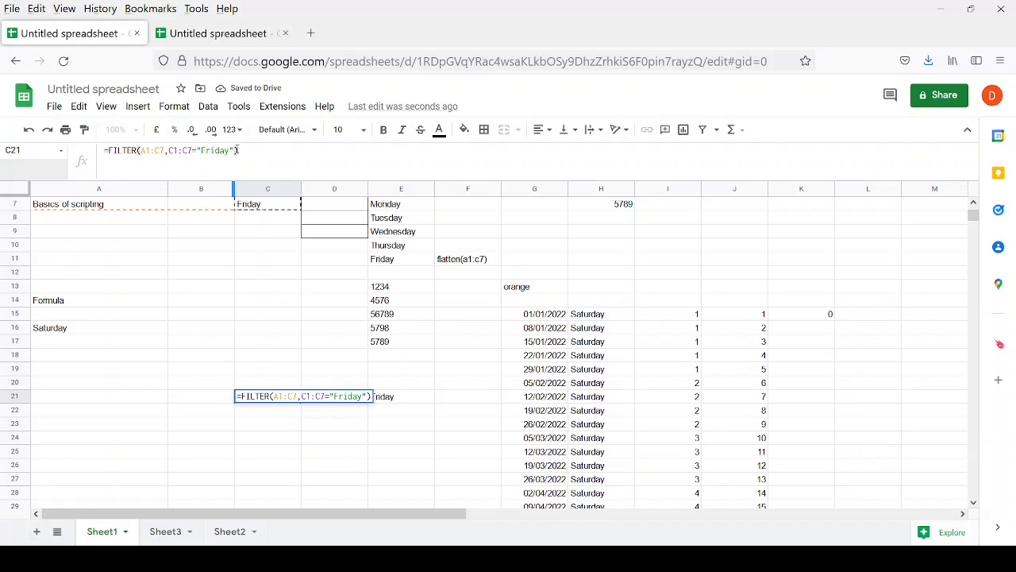
pyautogui.write(',')
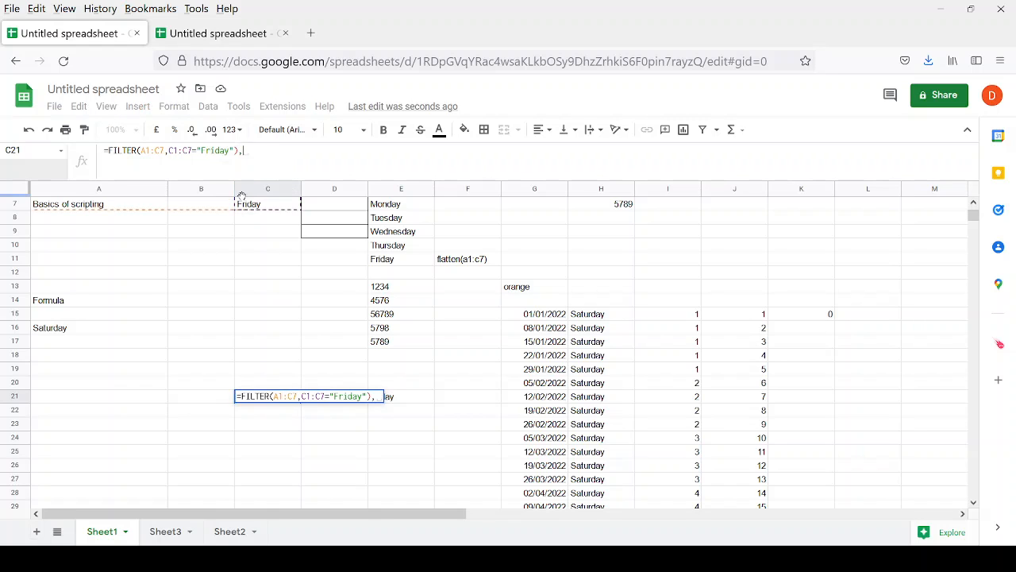
pyautogui.press('BackSpace')
pyautogui.press('Left')
pyautogui.write(',')
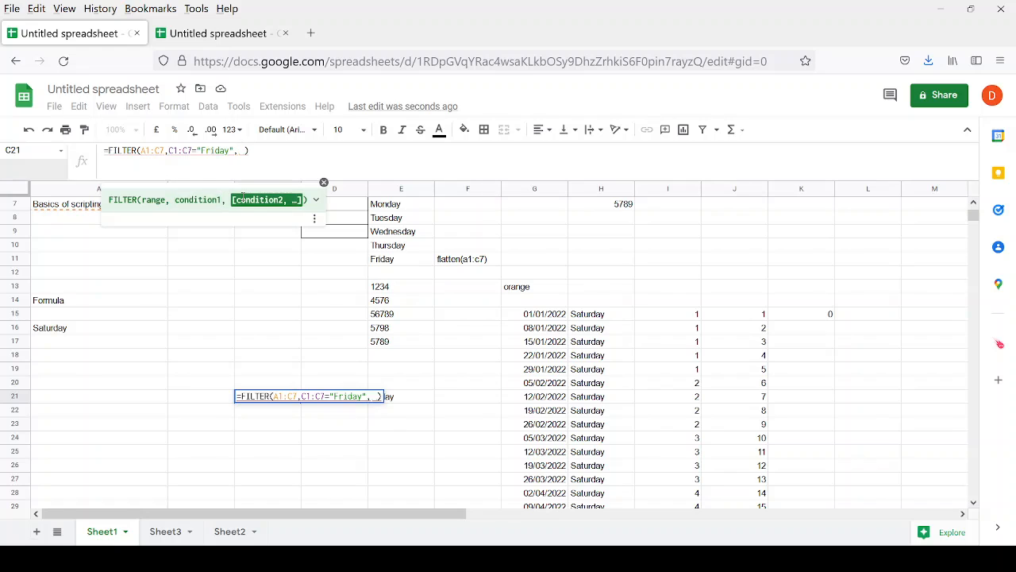
pyautogui.press('BackSpace')
pyautogui.press('BackSpace')
pyautogui.press('Return')
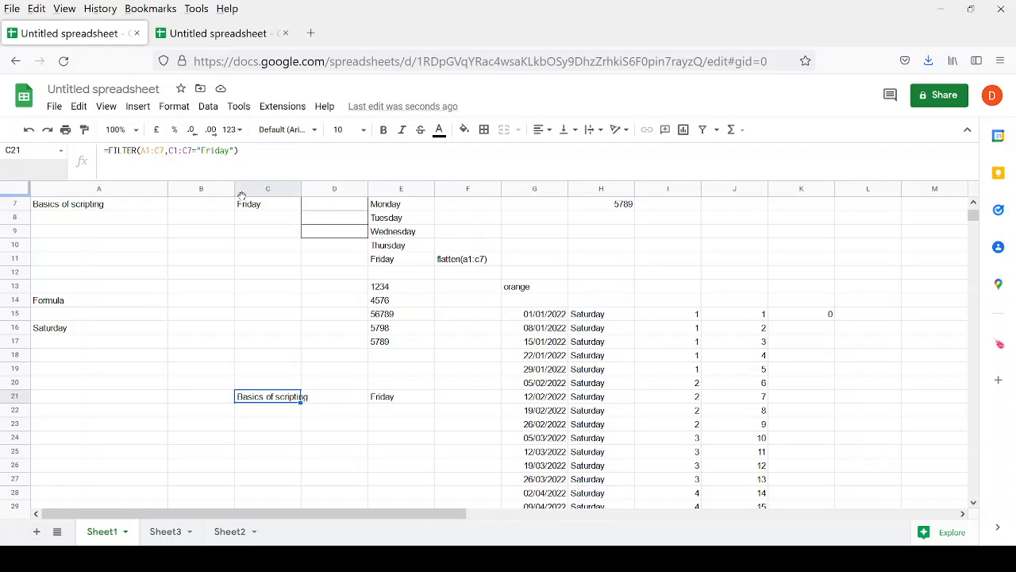
pyautogui.click(524, 316)
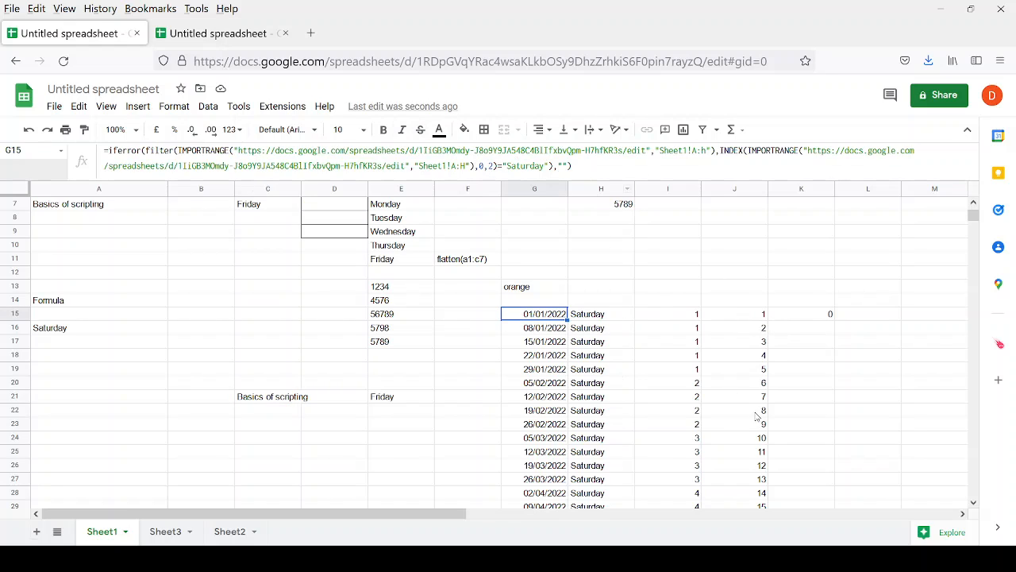
# Change G15's filter to INDEX column 4 >11, listing dates from 13/03/2022 onward.
pyautogui.scroll(2, 536, 254)
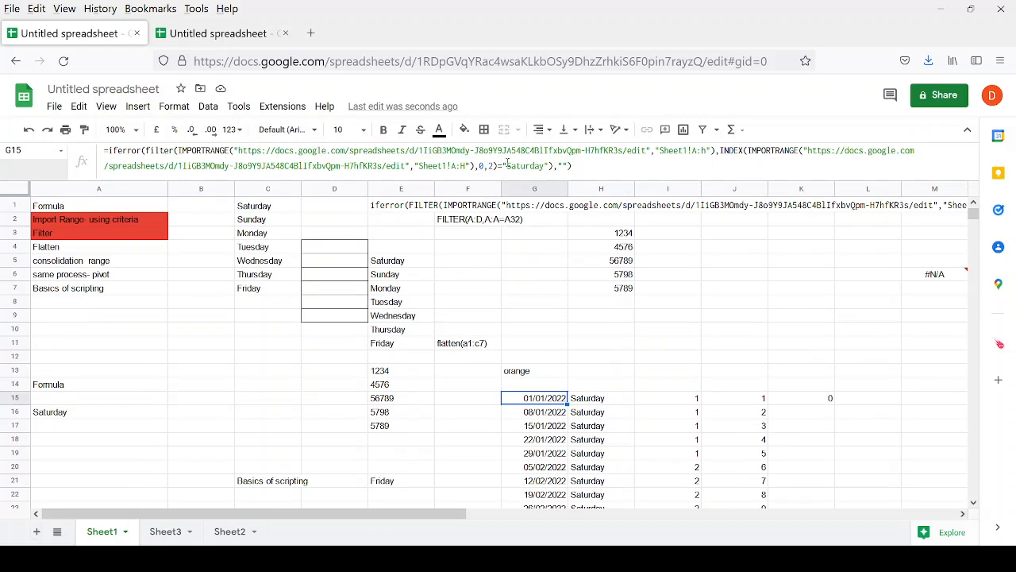
pyautogui.click(507, 164)
pyautogui.click(489, 166)
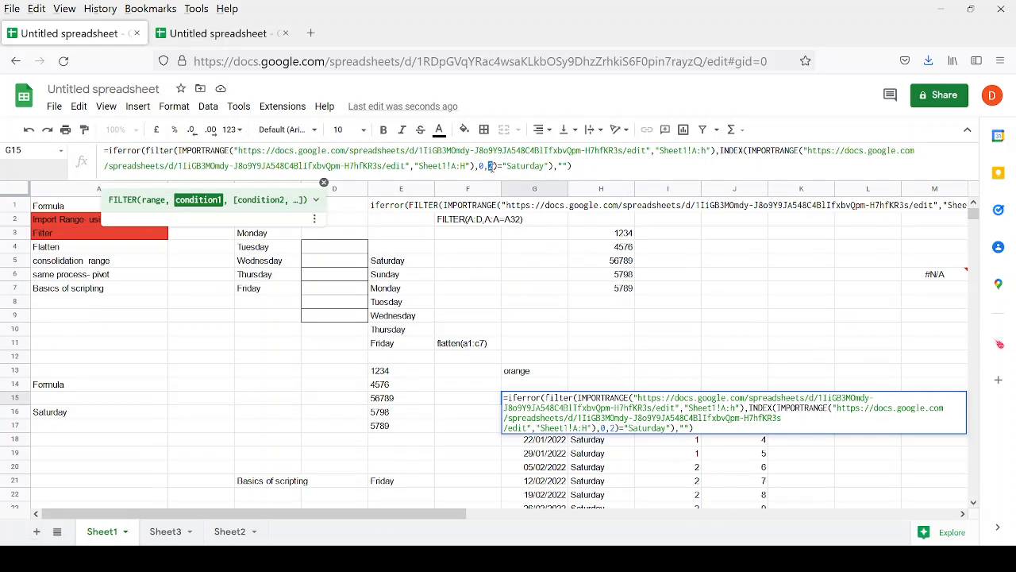
pyautogui.write('4')
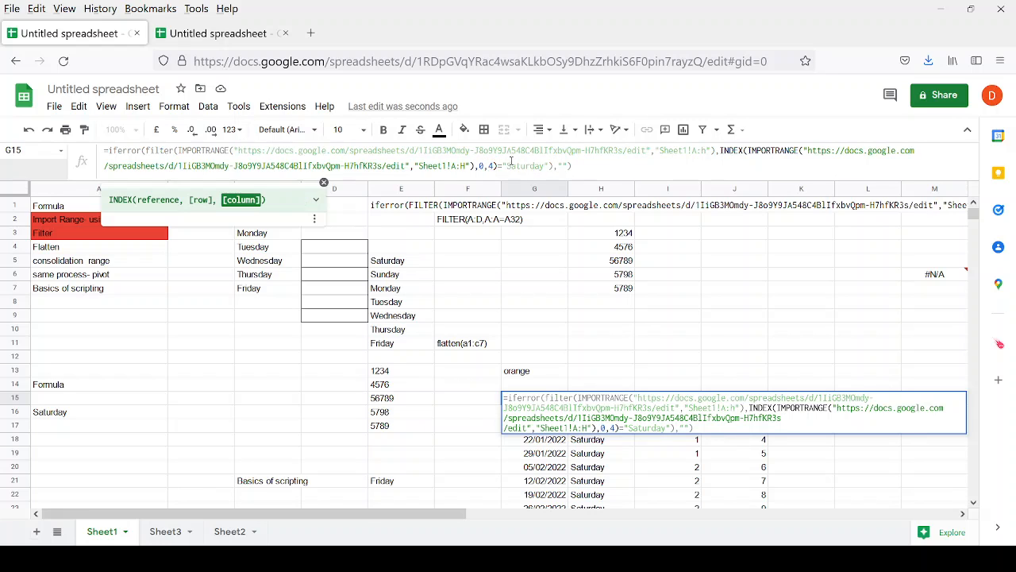
pyautogui.moveTo(497, 166); pyautogui.dragTo(551, 166)
pyautogui.write('>_')
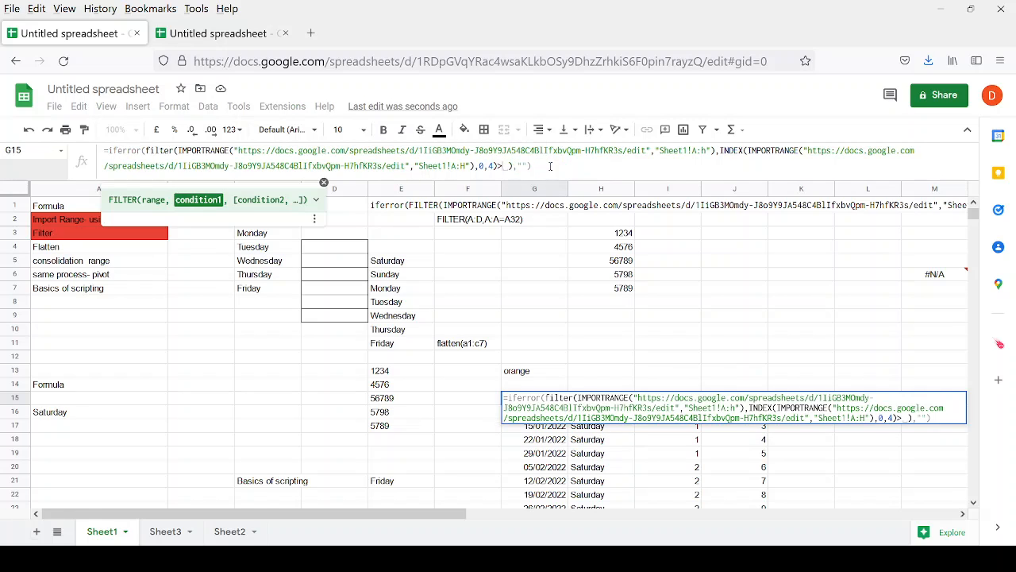
pyautogui.write('11')
pyautogui.press('Return')
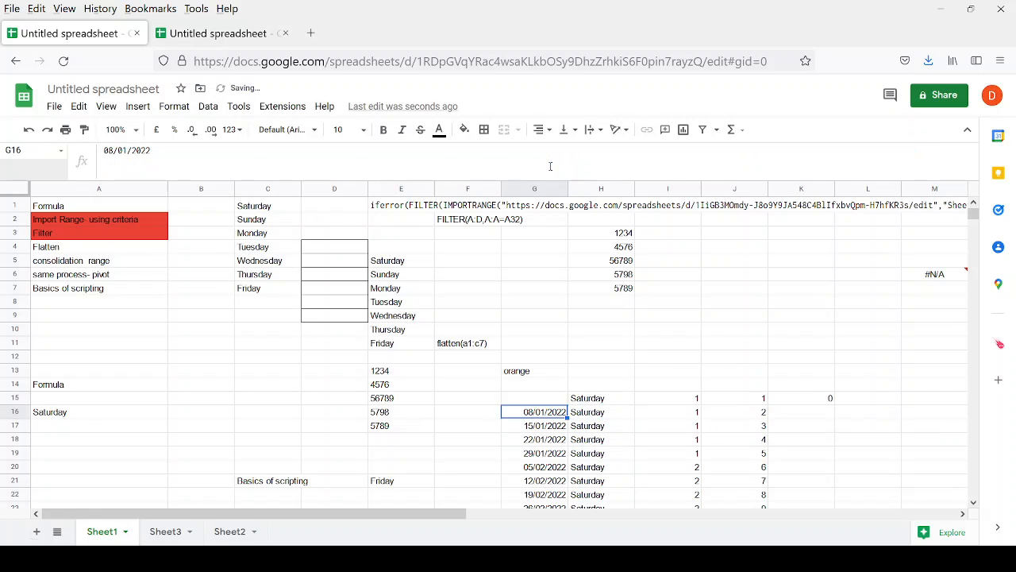
pyautogui.press('Up')
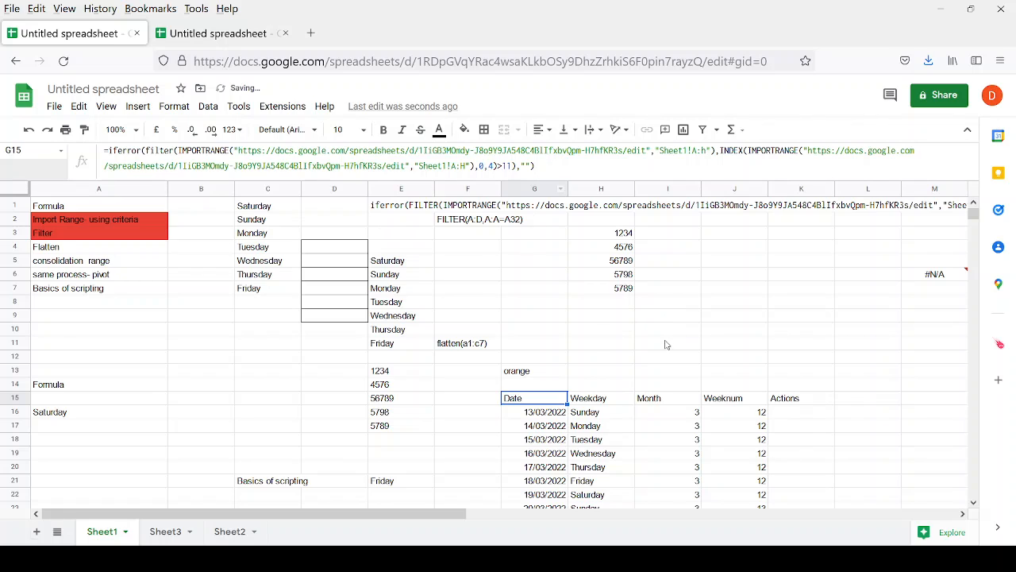
# Review the Weeknum results by selecting J16:J25.
pyautogui.scroll(-2, 651, 338)
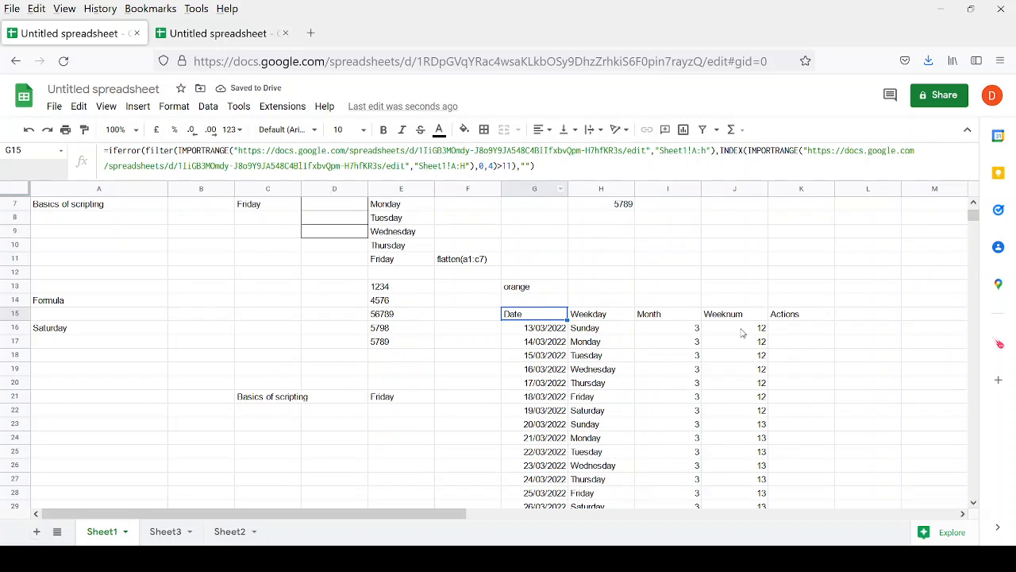
pyautogui.moveTo(737, 334); pyautogui.dragTo(754, 429)
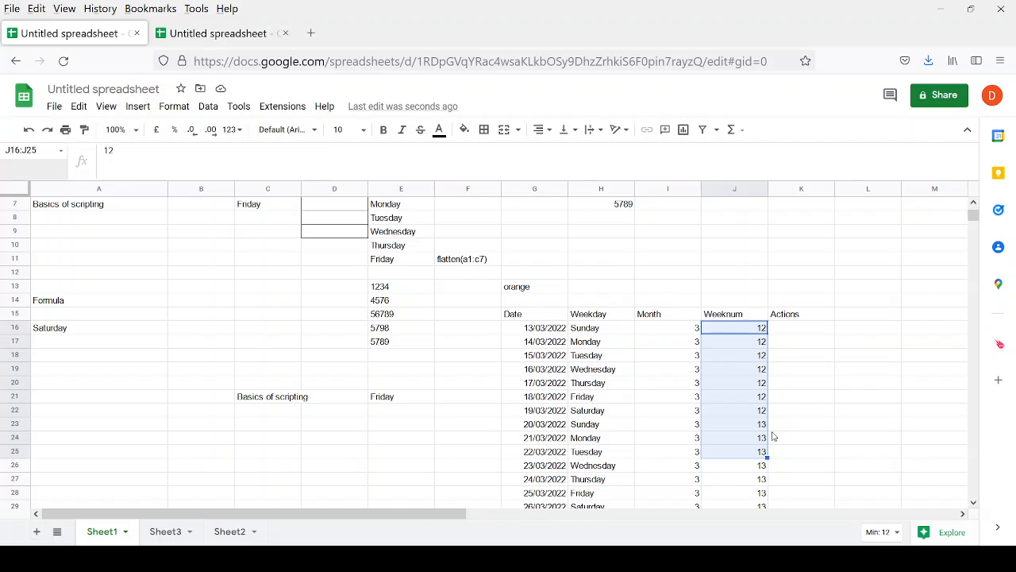
pyautogui.scroll(2, 768, 437)
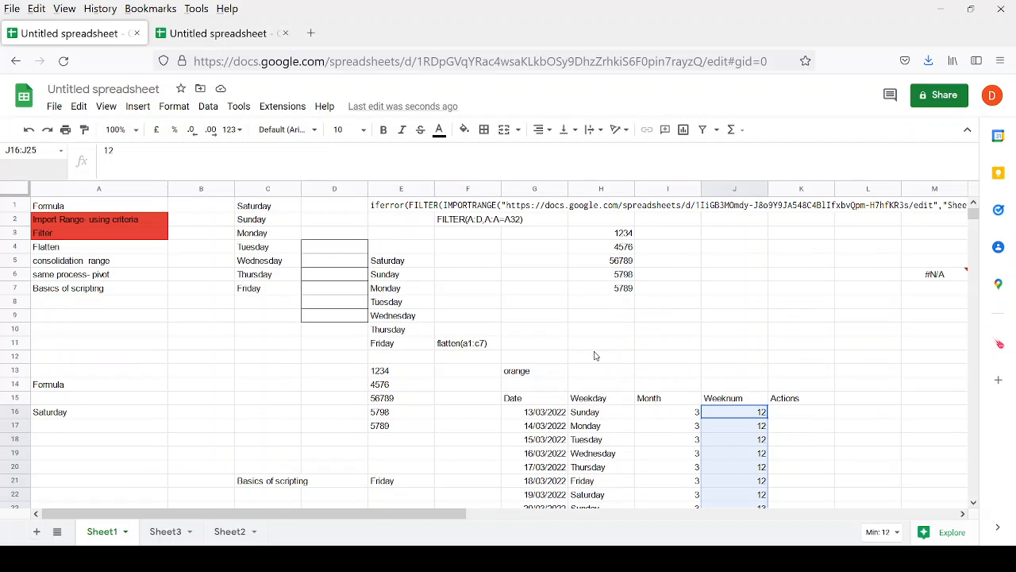
# Check the Import Range, Filter and Flatten topic cells, then go to Sheet3.
pyautogui.click(74, 225)
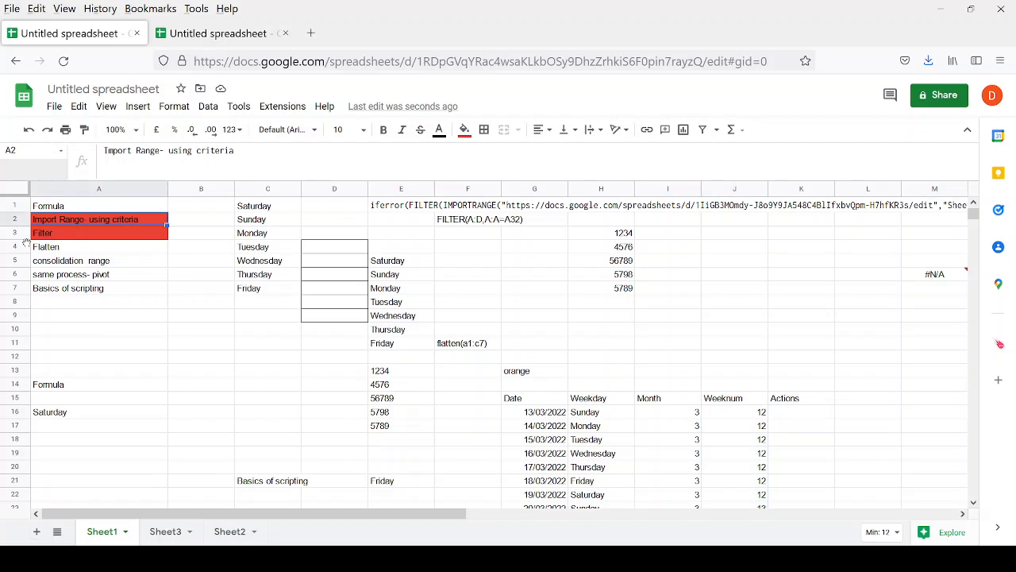
pyautogui.click(63, 239)
pyautogui.click(69, 249)
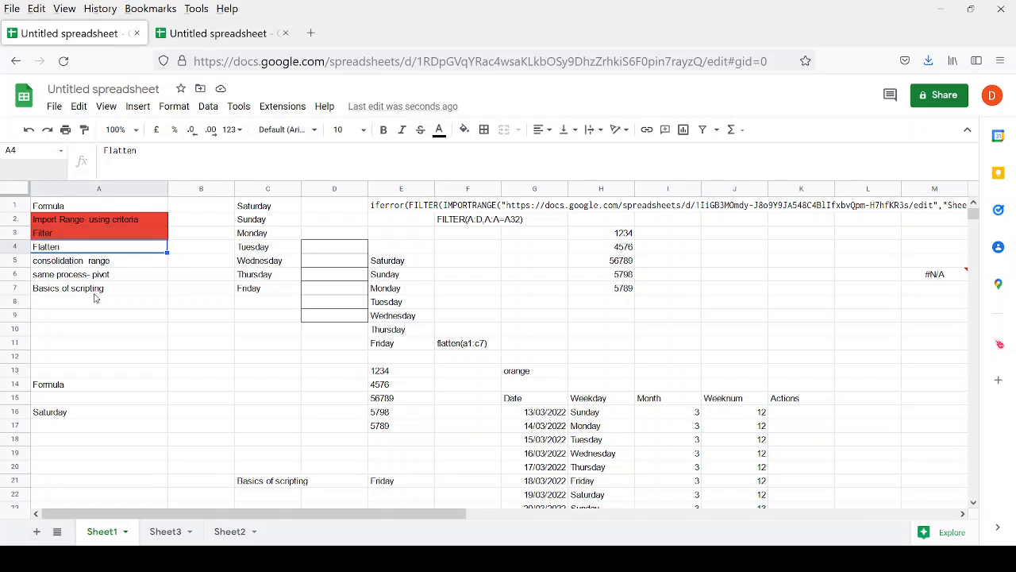
pyautogui.scroll(-5, 183, 353)
pyautogui.scroll(5, 183, 351)
pyautogui.click(178, 535)
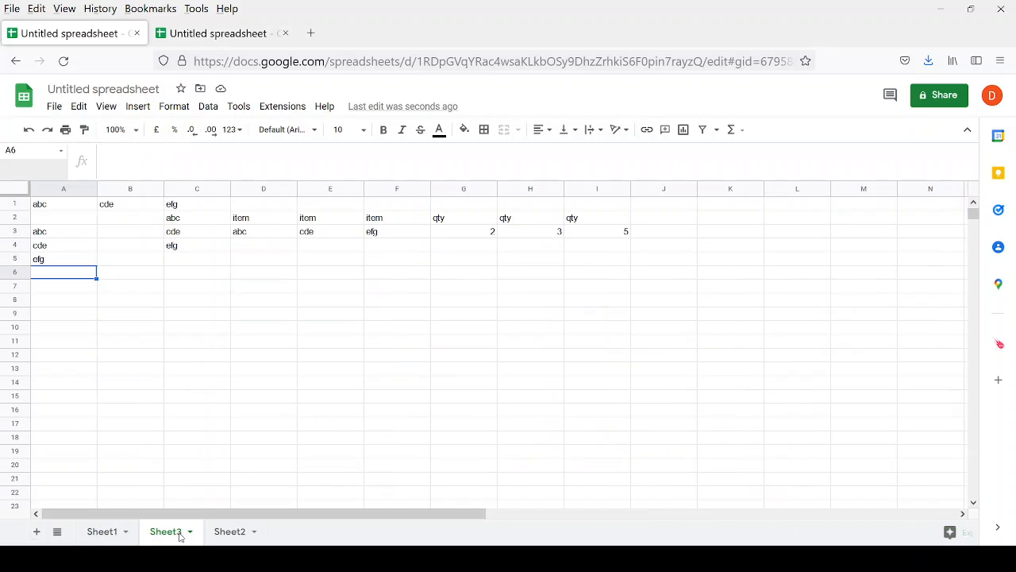
# Inspect the existing FLATTEN and TRANSPOSE formulas, then clear the old FLATTEN output in A3:A5.
pyautogui.click(54, 233)
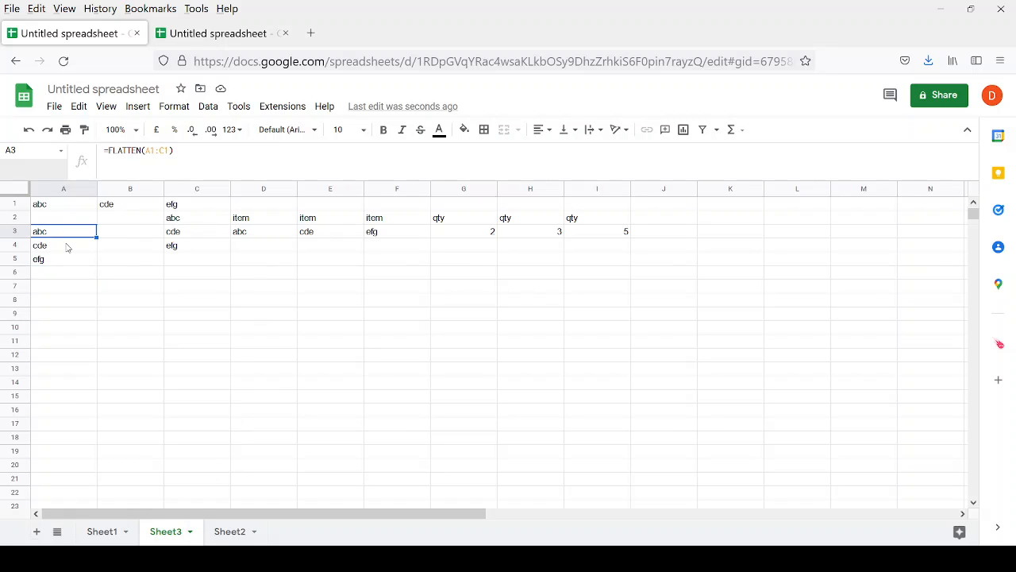
pyautogui.press('Up')
pyautogui.press('Right')
pyautogui.press('Right')
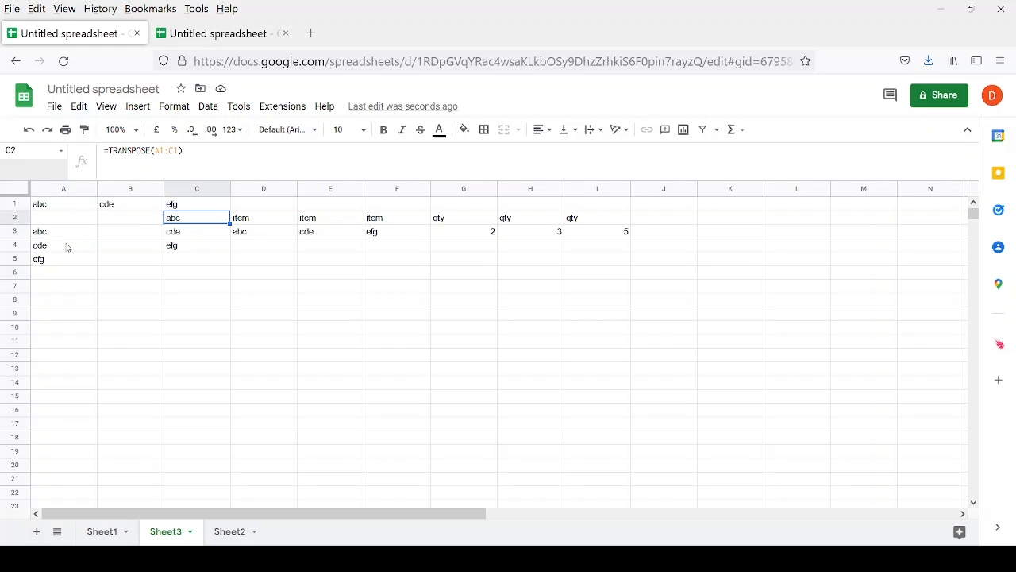
pyautogui.press('Right')
pyautogui.press('Left')
pyautogui.press('Left')
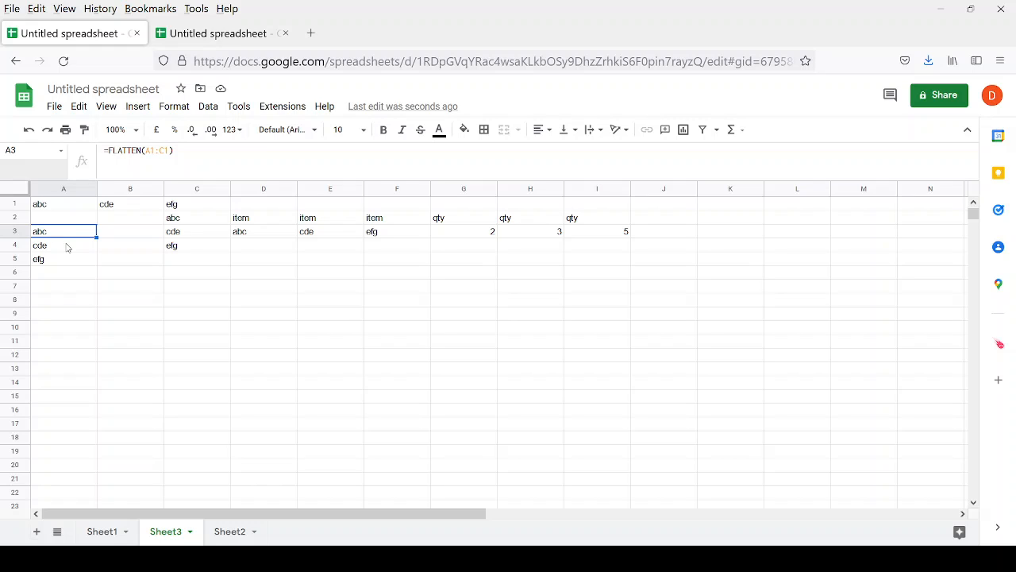
pyautogui.hotkey('shift', 'Down')
pyautogui.hotkey('shift', 'Down')
pyautogui.press('Delete')
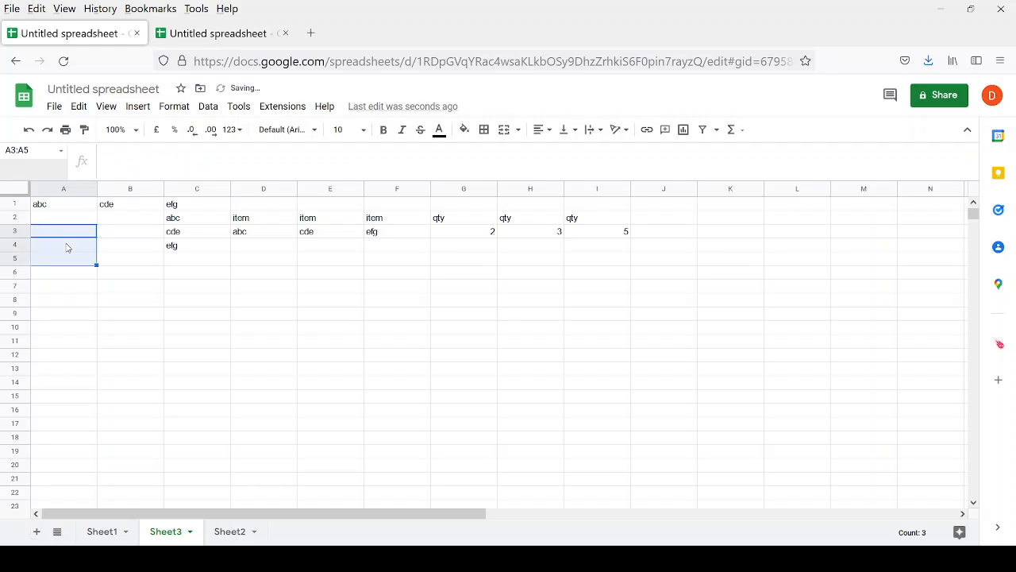
# Enter =FLATTEN(A1:C1) in A6.
pyautogui.press('Down')
pyautogui.press('Down')
pyautogui.press('Down')
pyautogui.write('+flat')
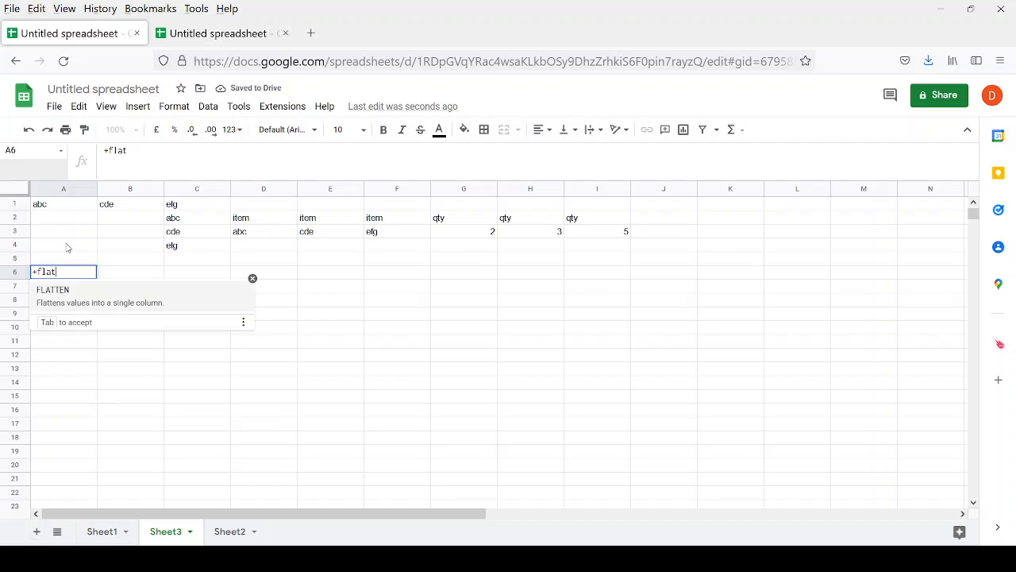
pyautogui.press('Tab')
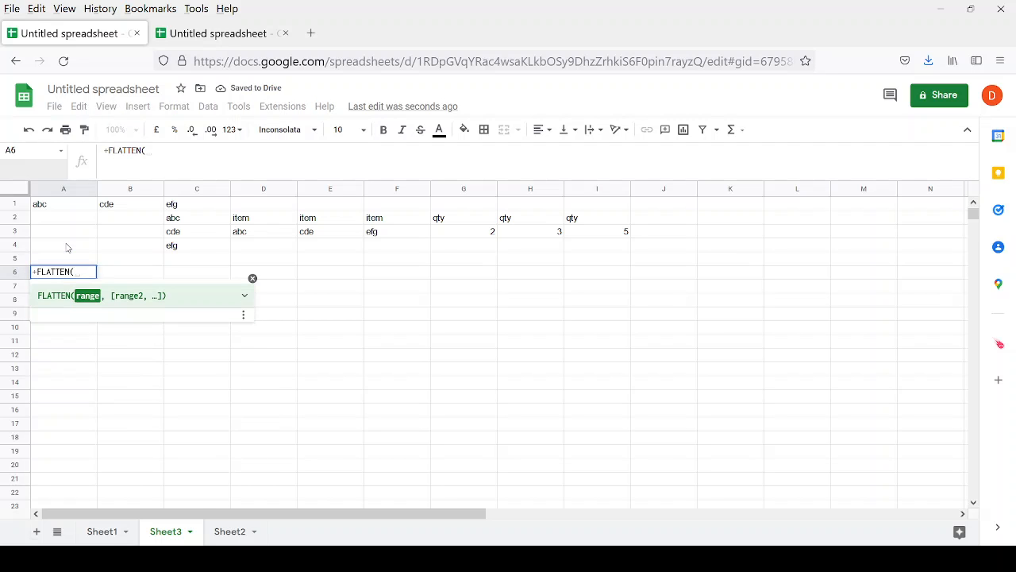
pyautogui.press('Up')
pyautogui.press('Up')
pyautogui.press('Up')
pyautogui.press('Up')
pyautogui.press('Up')
pyautogui.hotkey('shift', 'Right')
pyautogui.hotkey('shift', 'Right')
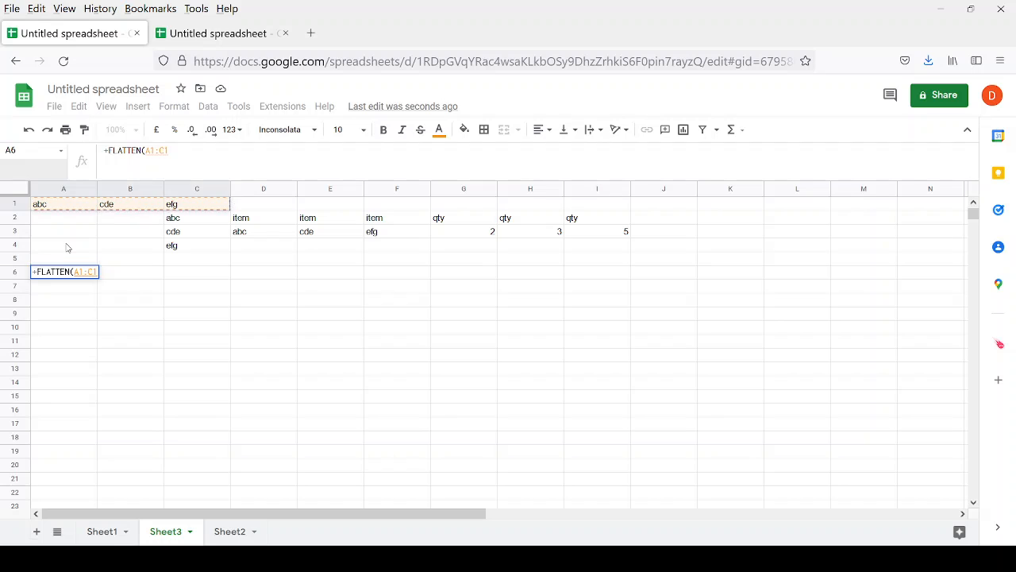
pyautogui.press('Return')
# Compare A6's flattened output against the source row A1:C1.
pyautogui.press('Up')
pyautogui.press('Right')
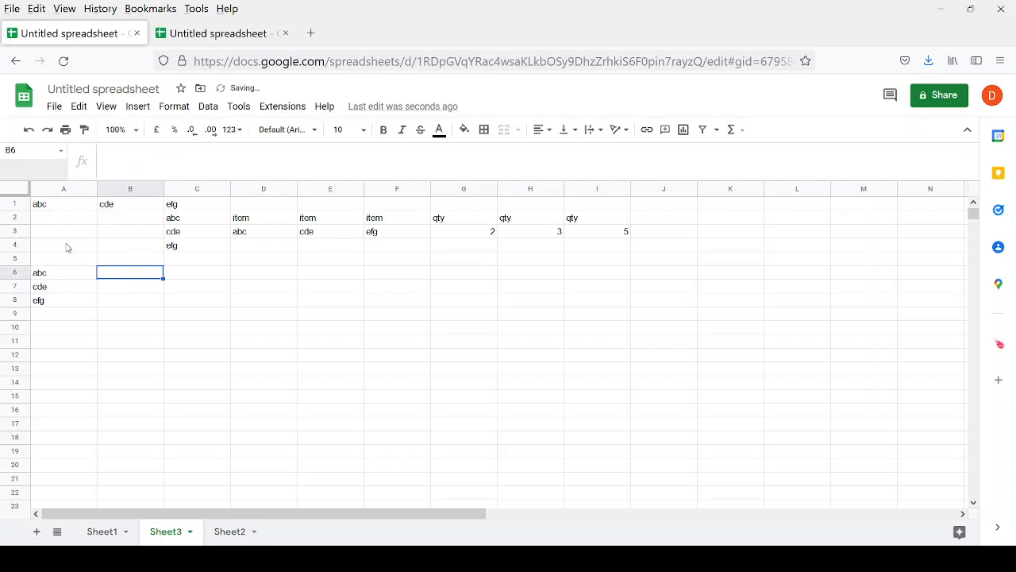
pyautogui.press('Left')
pyautogui.press('Up')
pyautogui.press('Up')
pyautogui.press('Up')
pyautogui.press('Up')
pyautogui.press('Up')
pyautogui.hotkey('shift', 'Right')
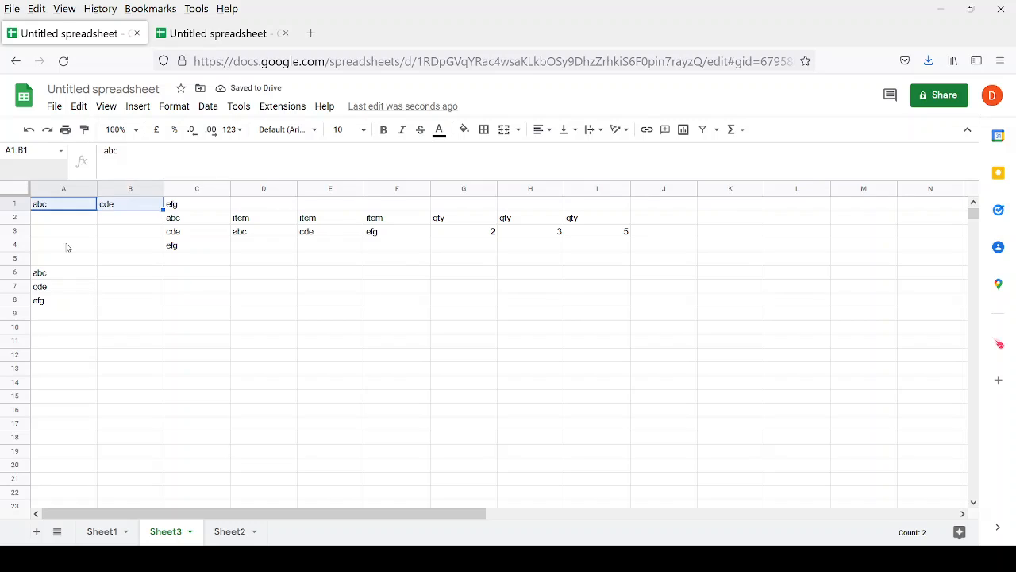
pyautogui.hotkey('shift', 'Right')
pyautogui.press('Down')
pyautogui.press('Down')
pyautogui.press('Down')
pyautogui.press('Down')
pyautogui.press('Down')
pyautogui.press('Up')
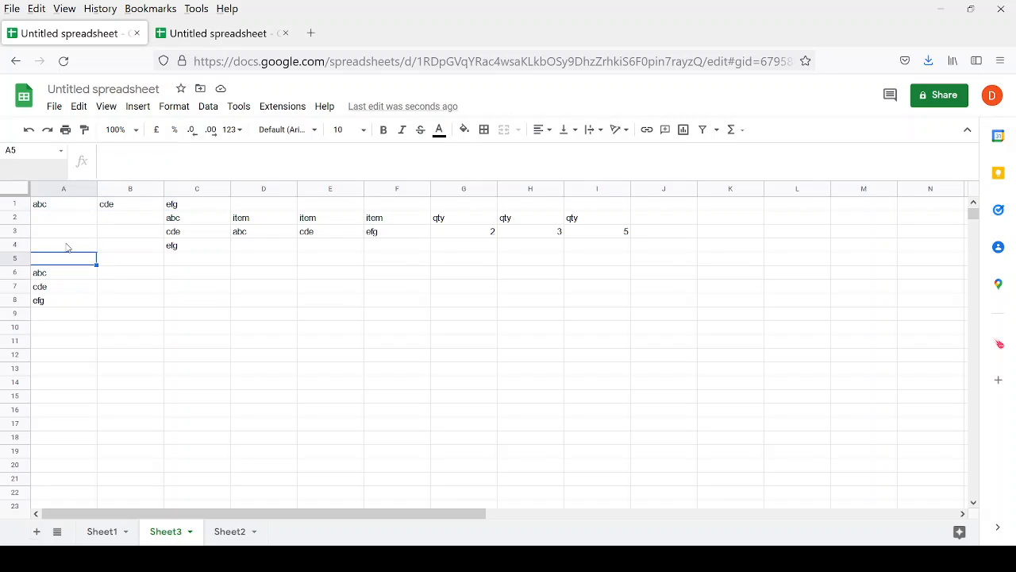
pyautogui.press('Down')
pyautogui.press('Down')
pyautogui.press('Up')
# Enter =TRANSPOSE(A1:C1) in B6, listing abc, cde, efg down B6:B8.
pyautogui.press('Right')
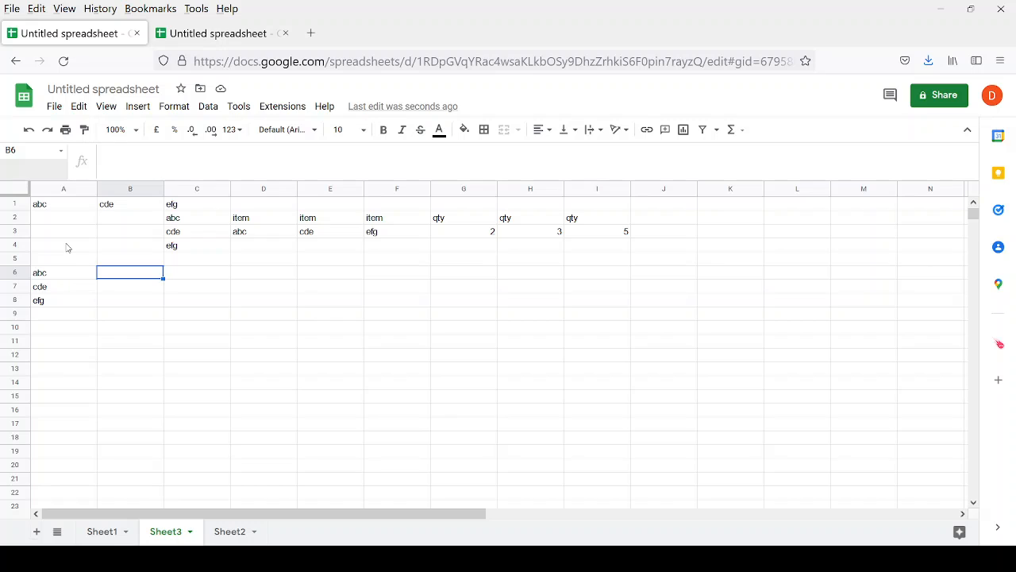
pyautogui.write('+tra')
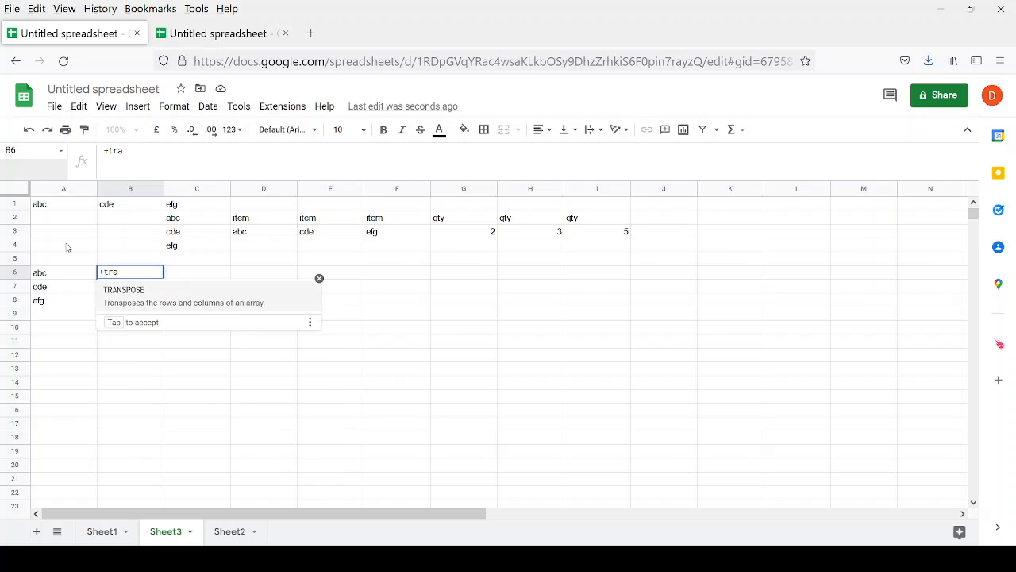
pyautogui.press('Tab')
pyautogui.press('Left')
pyautogui.press('Up')
pyautogui.press('Up')
pyautogui.press('Up')
pyautogui.press('Up')
pyautogui.press('Up')
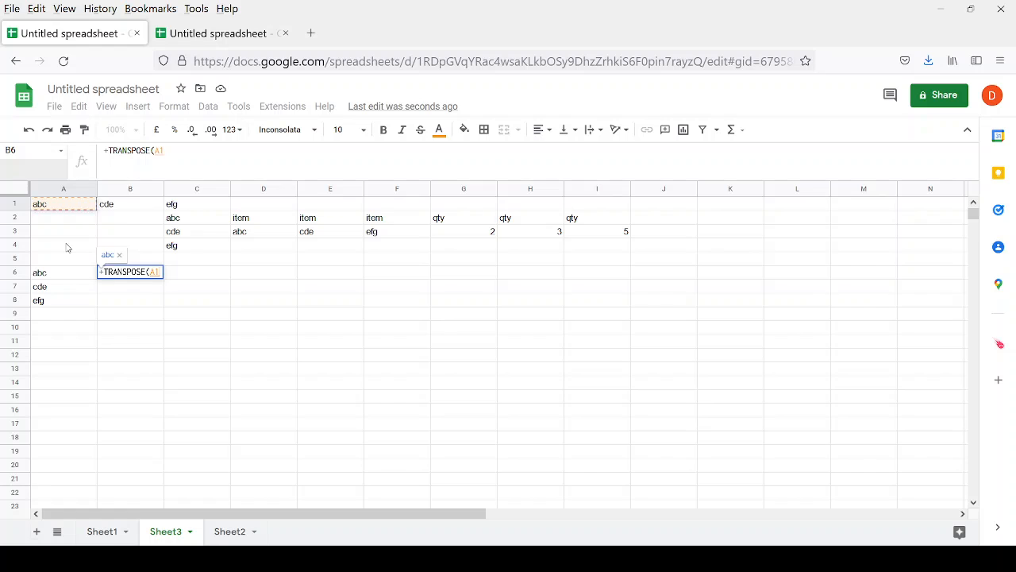
pyautogui.hotkey('shift', 'Right')
pyautogui.hotkey('shift', 'Right')
pyautogui.press('Return')
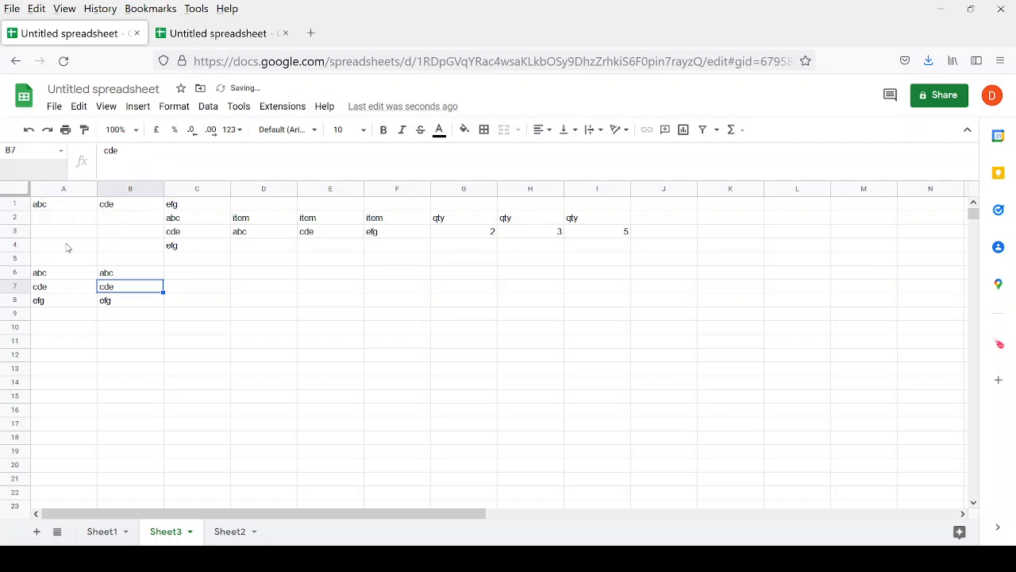
pyautogui.press('Up')
pyautogui.press('Right')
pyautogui.press('Right')
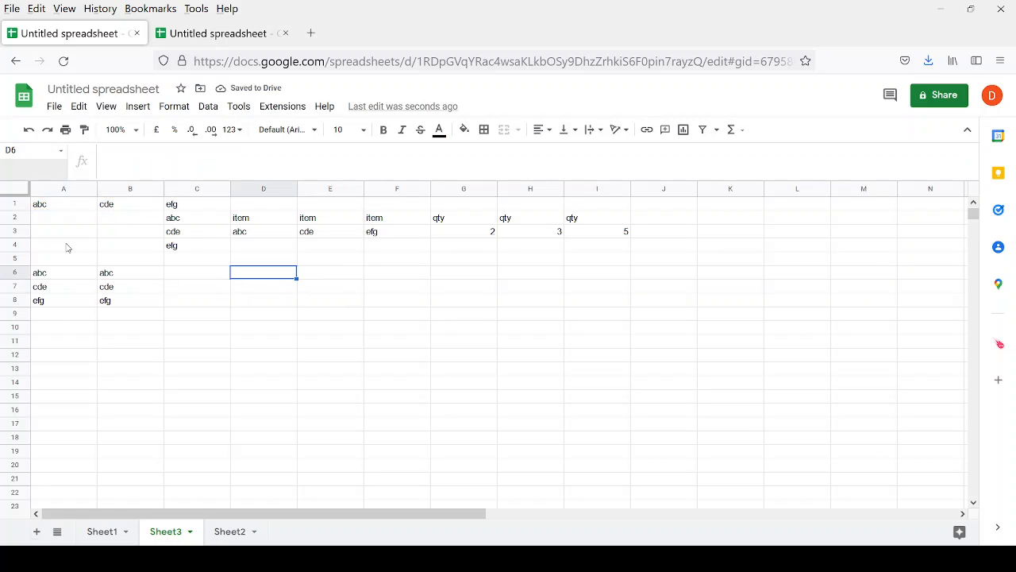
pyautogui.press('Left')
pyautogui.press('Left')
pyautogui.press('Left')
pyautogui.press('Right')
pyautogui.press('Right')
pyautogui.press('Right')
pyautogui.write('abc')
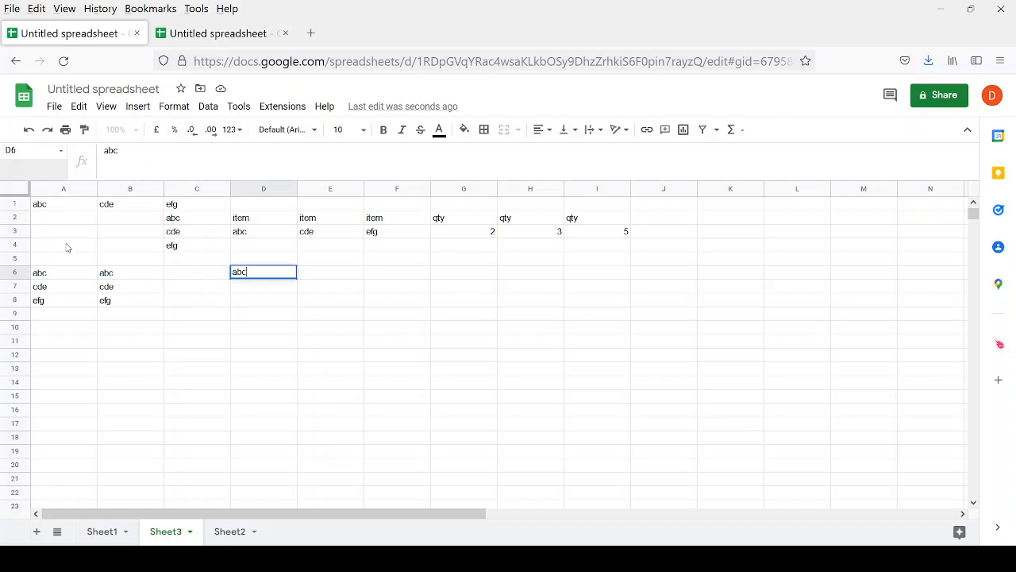
pyautogui.write(';cde;edf')
pyautogui.press('Return')
pyautogui.write('+')
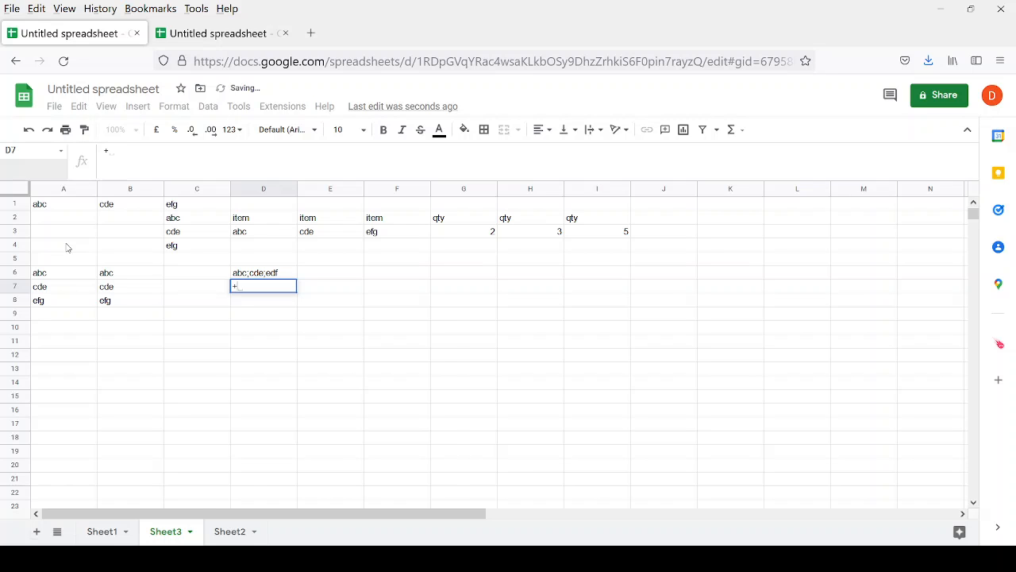
pyautogui.write('FLATTEN(')
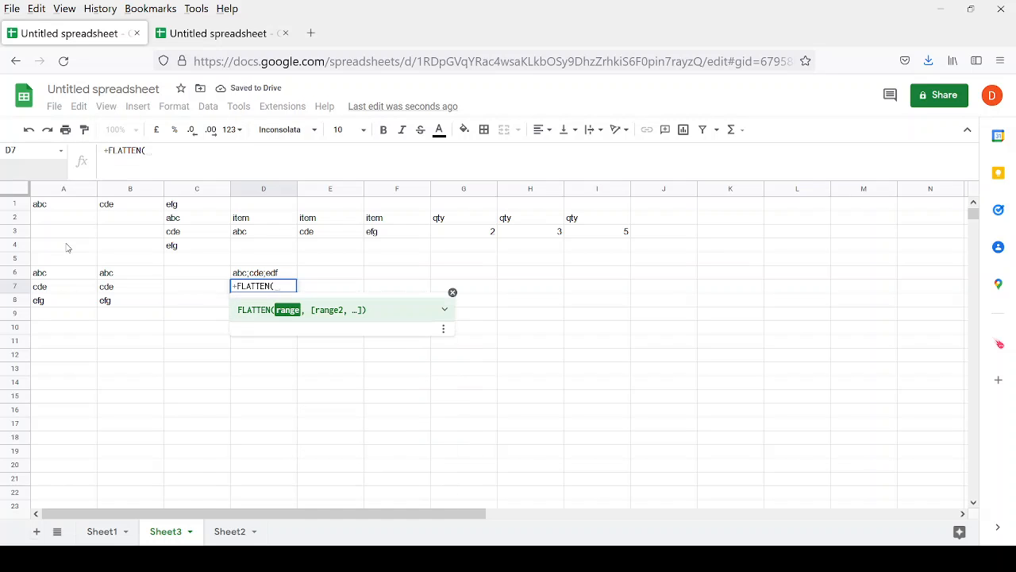
pyautogui.write('spl')
pyautogui.press('Tab')
pyautogui.write('D6')
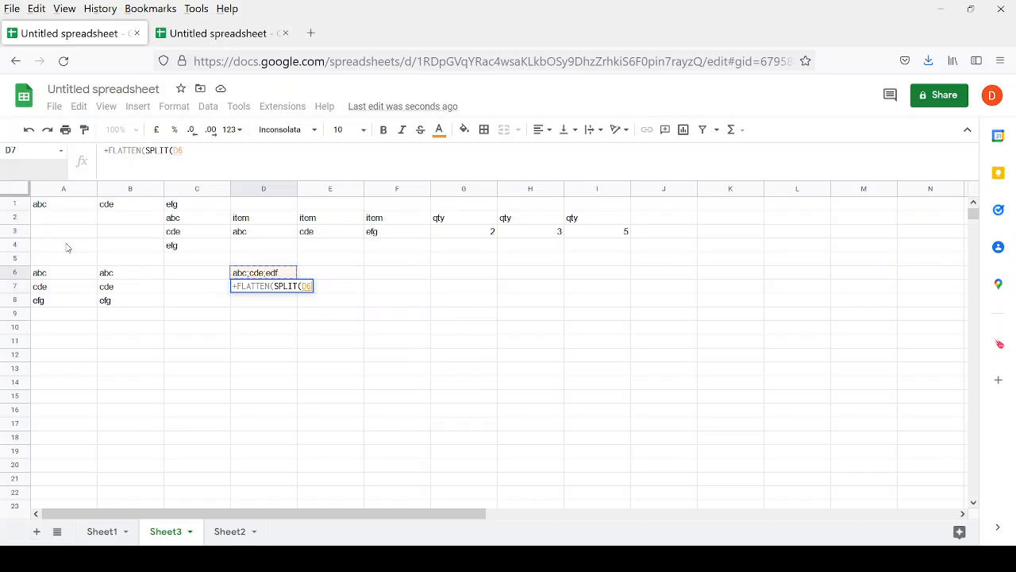
pyautogui.write('";")')
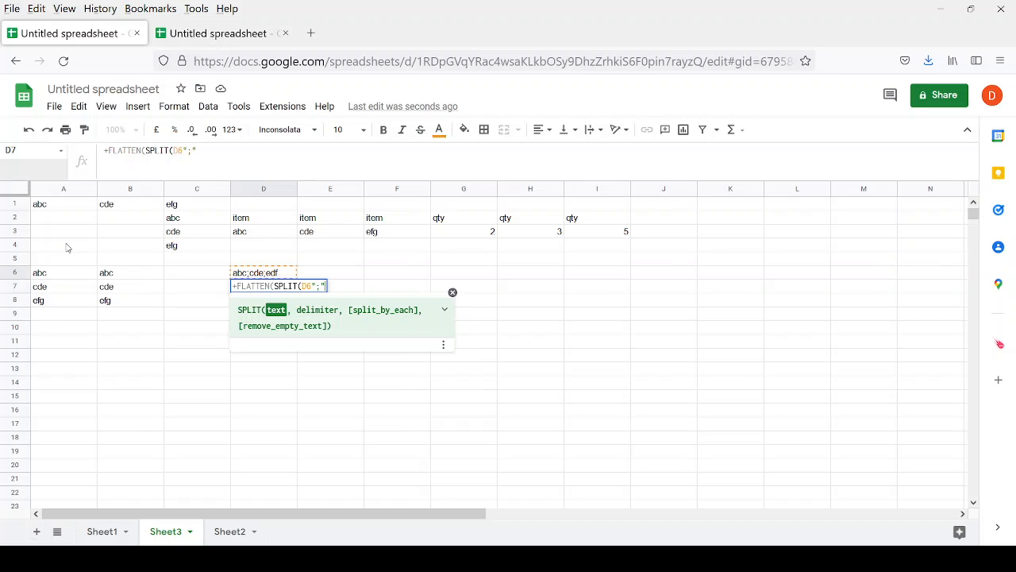
pyautogui.write(')')
pyautogui.press('Return')
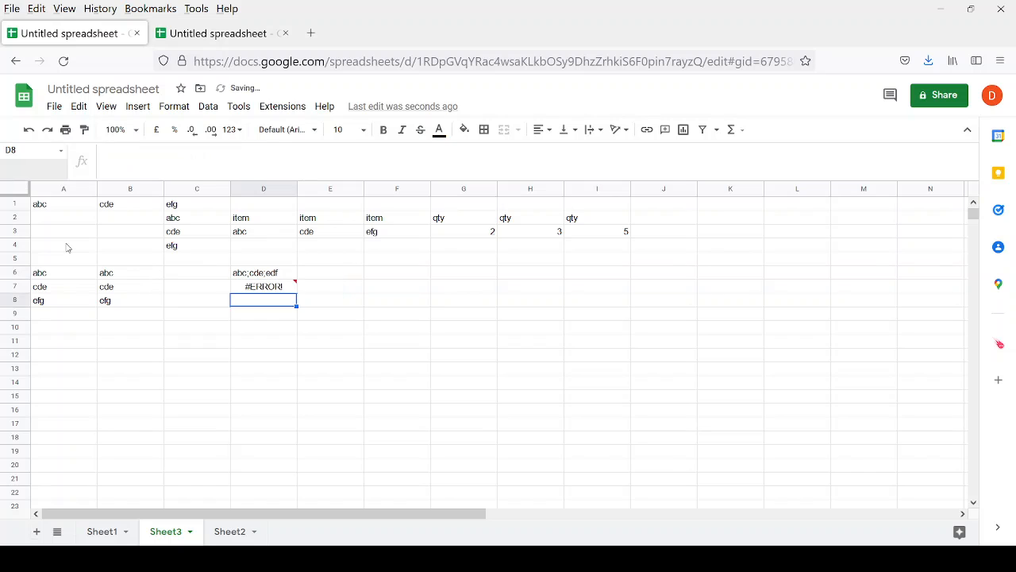
pyautogui.press('Up')
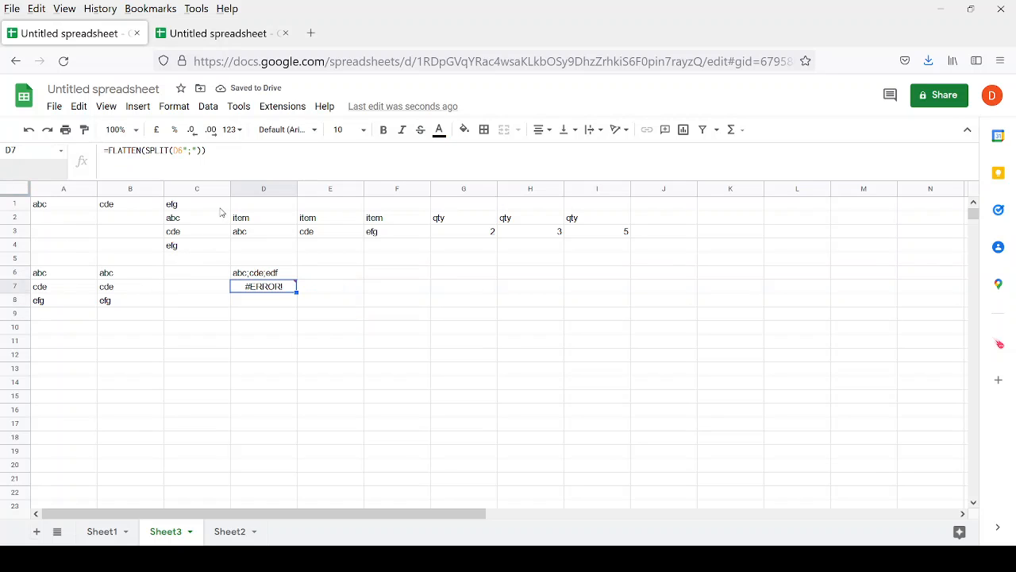
pyautogui.click(215, 149)
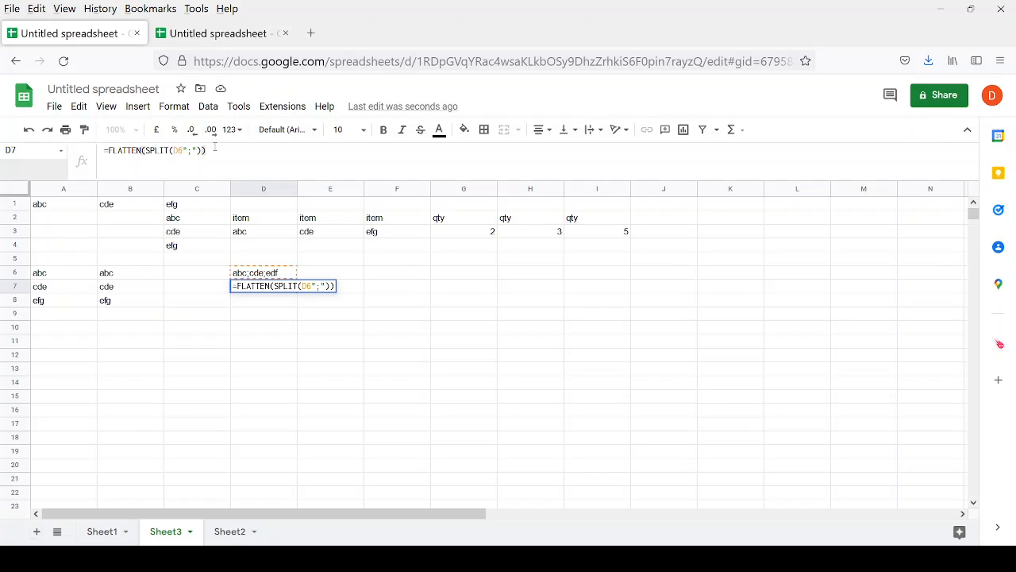
pyautogui.hotkey('ctrl', 'a')
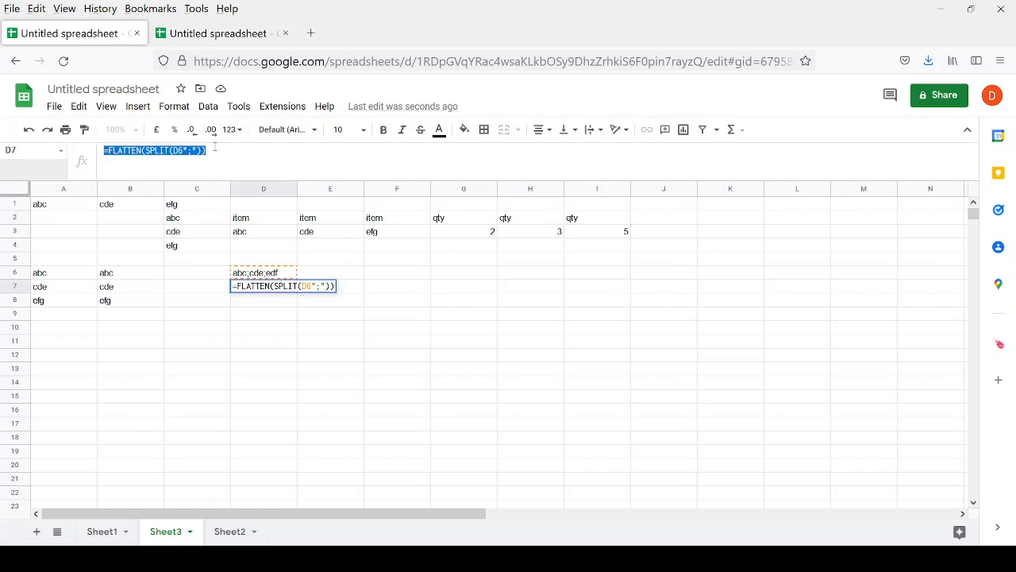
pyautogui.press('Escape')
pyautogui.hotkey('shift', 'Up')
pyautogui.press('Delete')
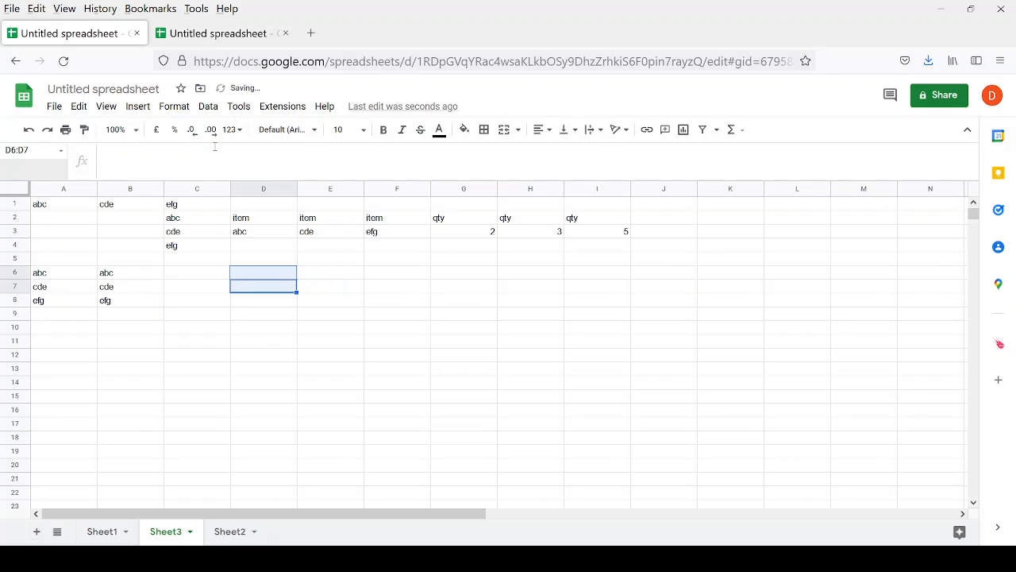
pyautogui.press('Up')
pyautogui.press('Up')
pyautogui.press('Up')
pyautogui.press('Up')
pyautogui.press('Up')
pyautogui.press('Up')
pyautogui.press('Right')
pyautogui.press('Left')
pyautogui.press('Left')
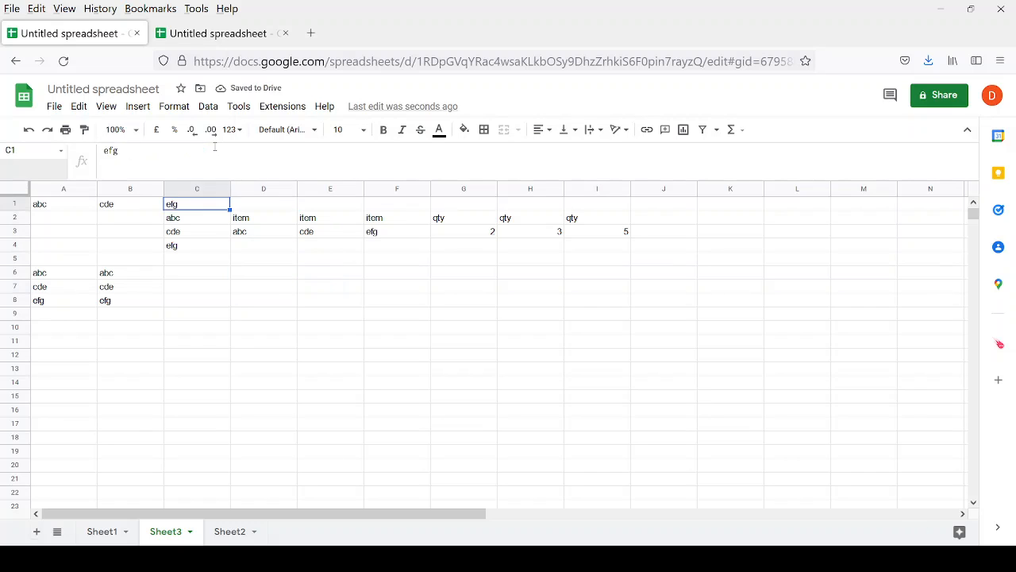
pyautogui.press('Down')
pyautogui.press('Right')
pyautogui.press('Right')
pyautogui.press('Left')
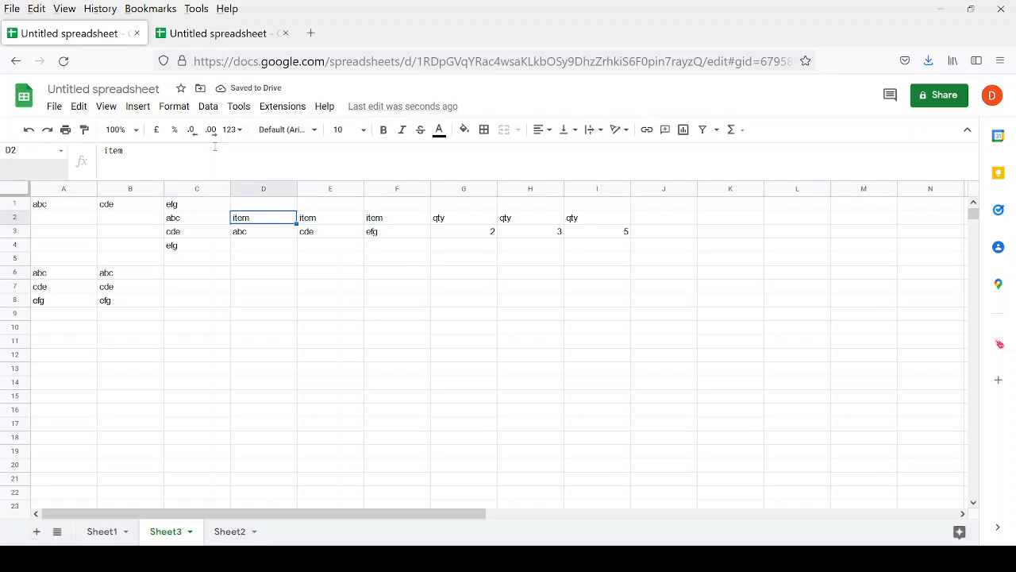
pyautogui.hotkey('shift', 'Down')
pyautogui.hotkey('shift', 'Right')
pyautogui.hotkey('shift', 'Right')
pyautogui.hotkey('shift', 'Right')
pyautogui.hotkey('shift', 'Right')
pyautogui.hotkey('shift', 'Right')
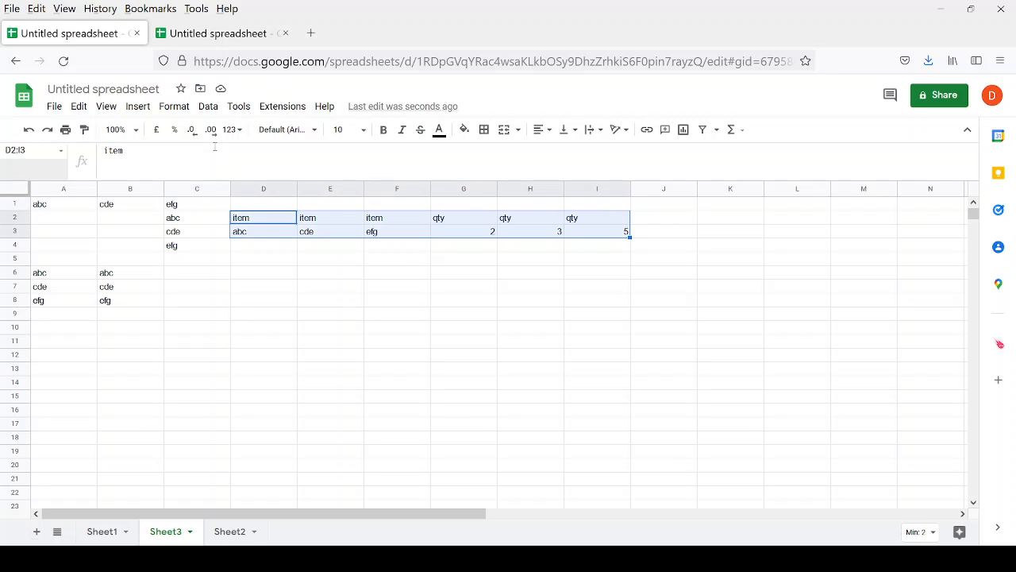
# Cancel the stray entry and delete the old test values in A1:B8.
pyautogui.press('Down')
pyautogui.press('Down')
pyautogui.press('Down')
pyautogui.press('Down')
pyautogui.write('+')
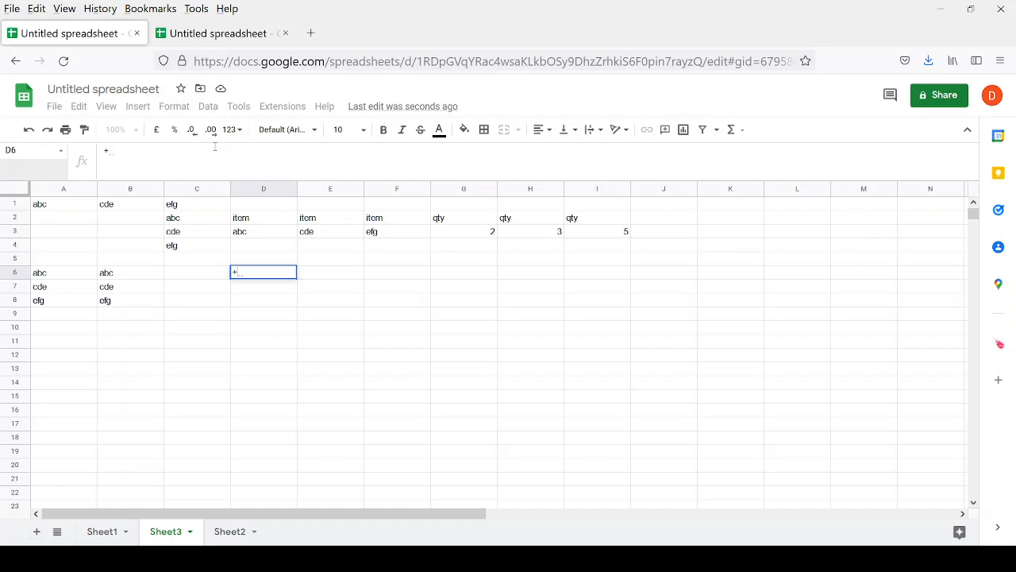
pyautogui.press('Escape')
pyautogui.press('Up')
pyautogui.press('Up')
pyautogui.press('Up')
pyautogui.press('Left')
pyautogui.press('Up')
pyautogui.press('Up')
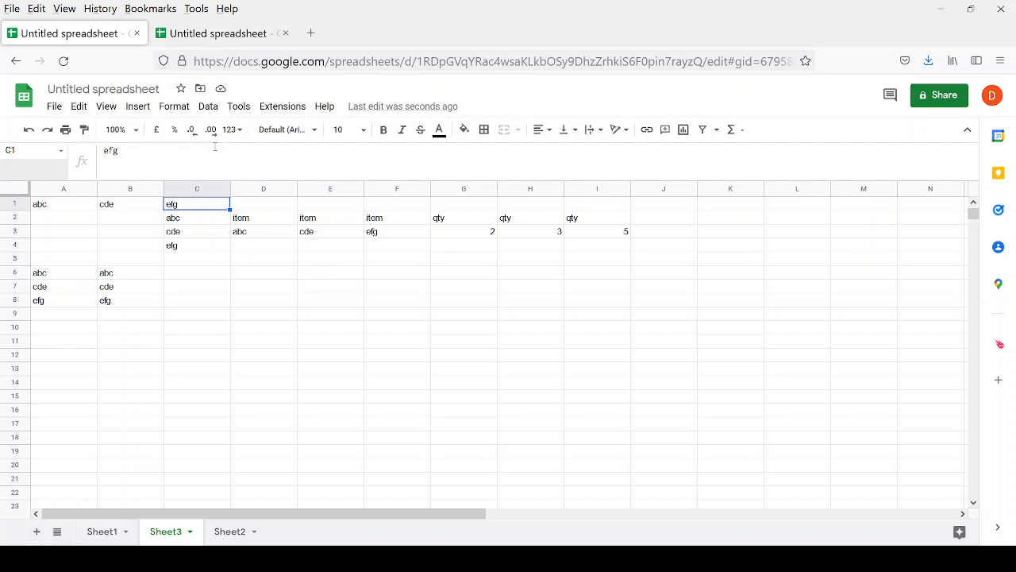
pyautogui.press('Left')
pyautogui.press('Left')
pyautogui.hotkey('shift', 'Down')
pyautogui.hotkey('shift', 'Down')
pyautogui.hotkey('shift', 'Down')
pyautogui.hotkey('shift', 'Down')
pyautogui.hotkey('shift', 'Down')
pyautogui.hotkey('shift', 'Down')
pyautogui.hotkey('shift', 'Right')
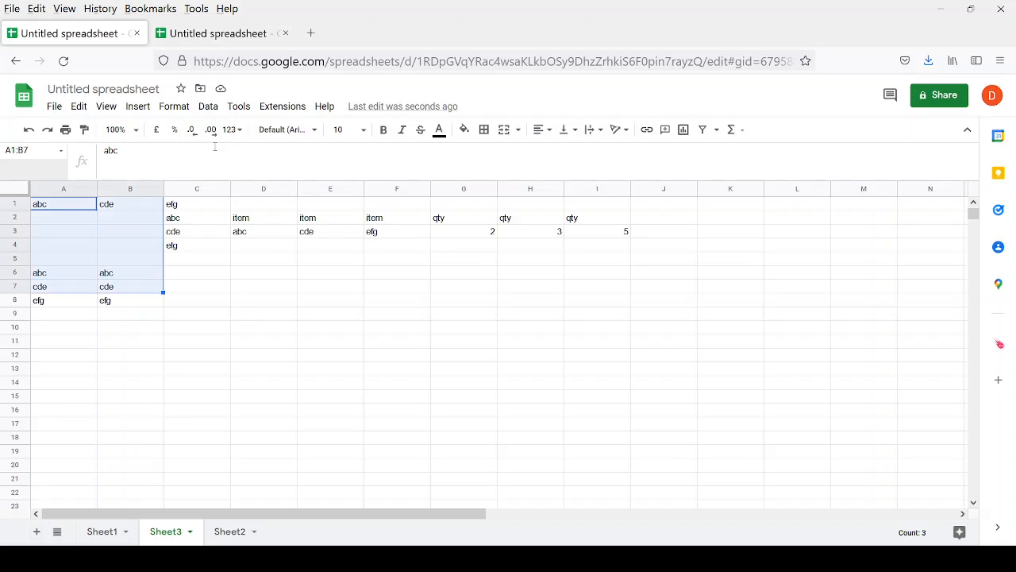
pyautogui.hotkey('shift', 'Down')
pyautogui.press('Delete')
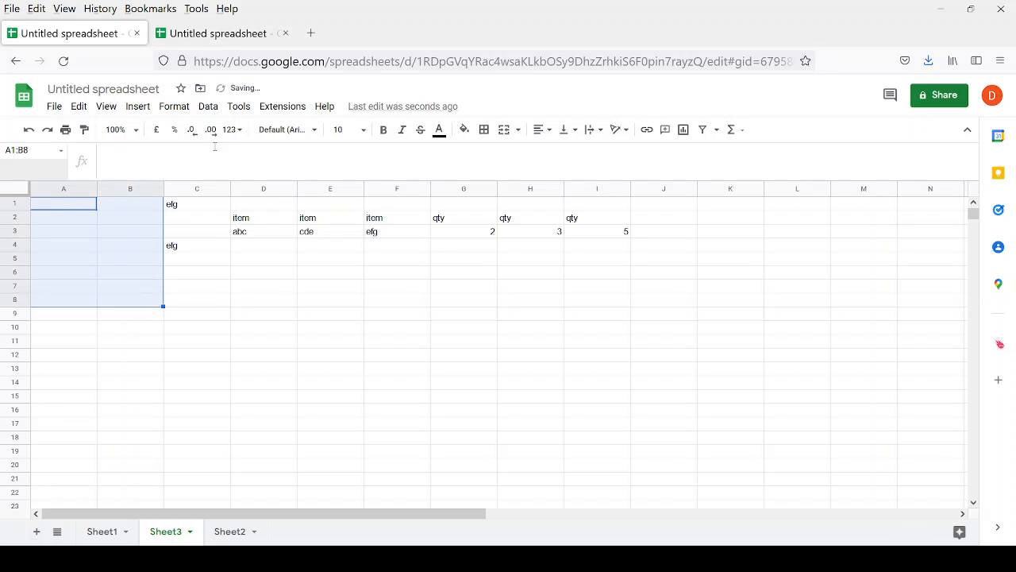
# Clear C1:C4 and select the item/qty header row through I2.
pyautogui.press('Right')
pyautogui.press('Right')
pyautogui.hotkey('shift', 'Down')
pyautogui.hotkey('shift', 'Down')
pyautogui.hotkey('shift', 'Down')
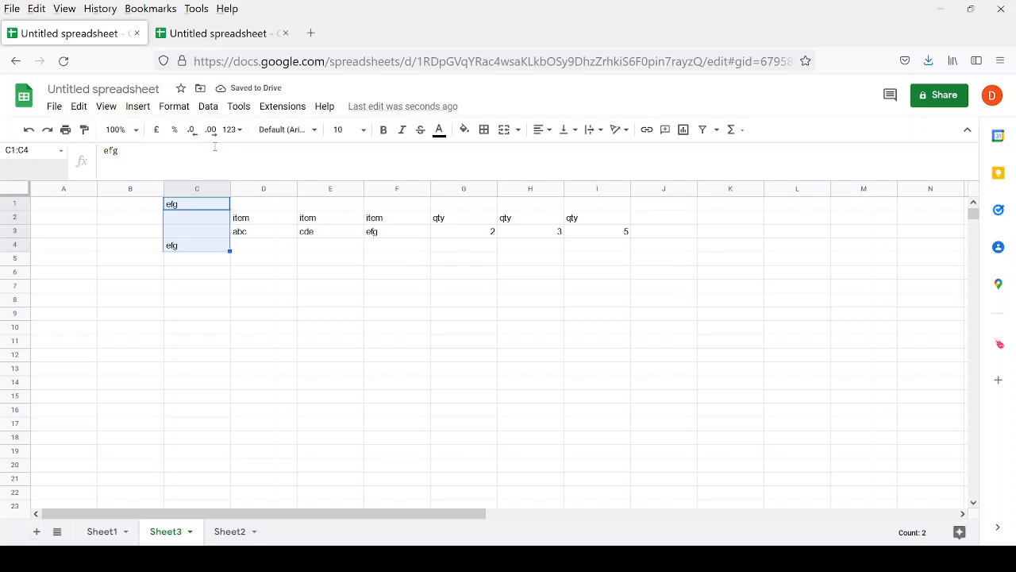
pyautogui.press('Delete')
pyautogui.press('Right')
pyautogui.press('Down')
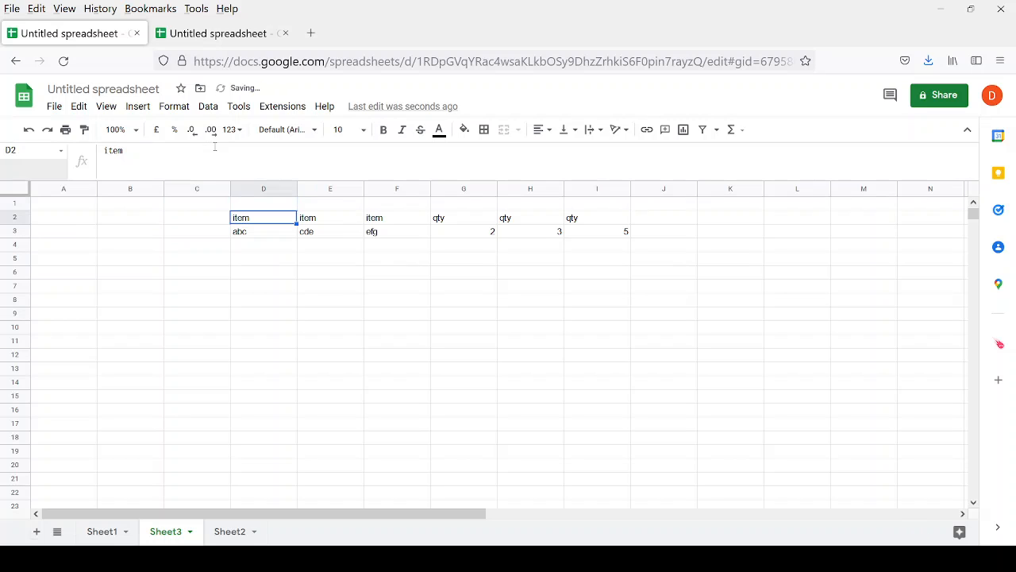
pyautogui.hotkey('shift', 'Right')
pyautogui.hotkey('shift', 'Right')
pyautogui.hotkey('shift', 'Right')
pyautogui.hotkey('shift', 'Right')
pyautogui.hotkey('shift', 'Right')
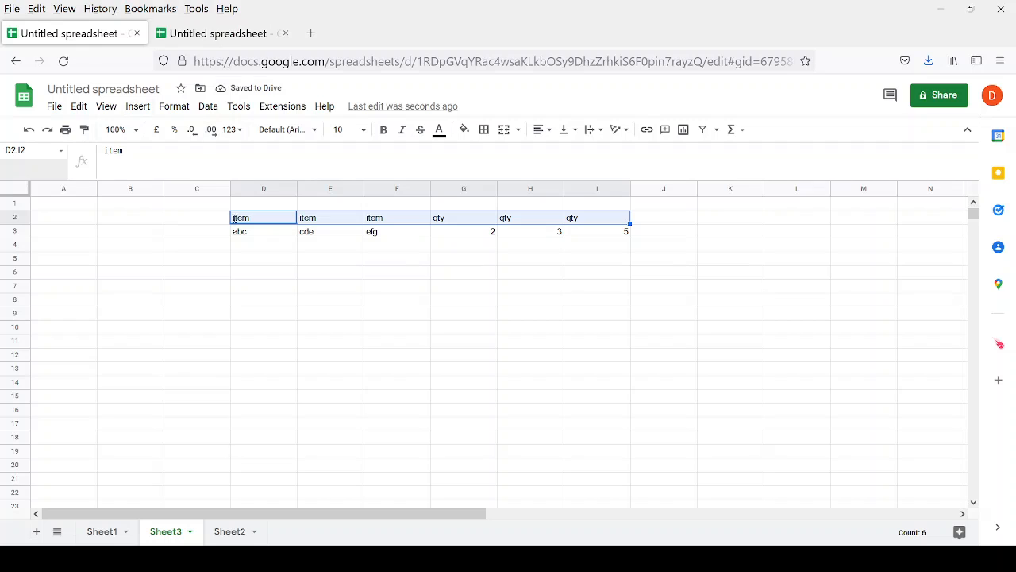
# Format the item header row with text size 12 and bold.
pyautogui.click(347, 130)
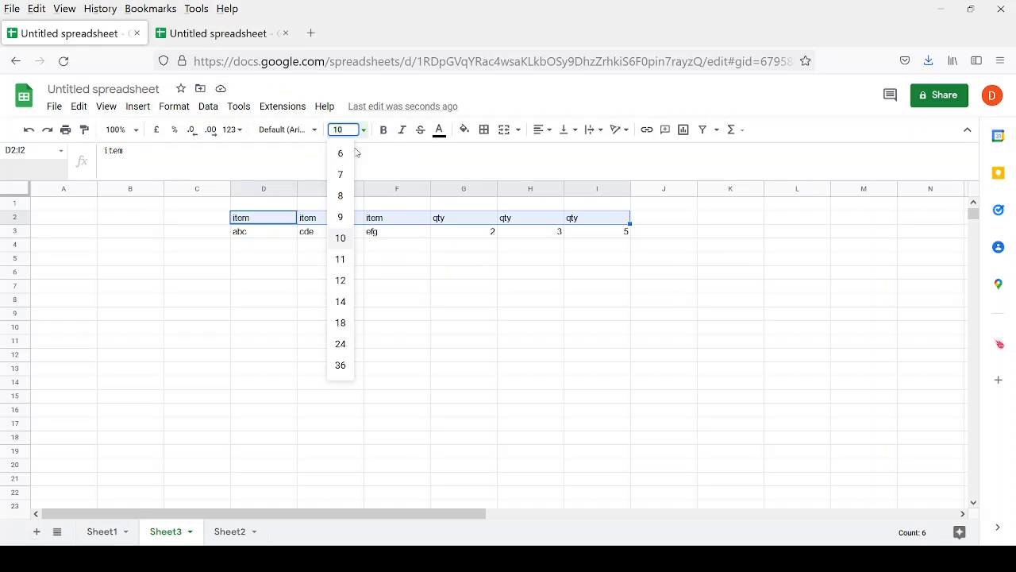
pyautogui.click(341, 280)
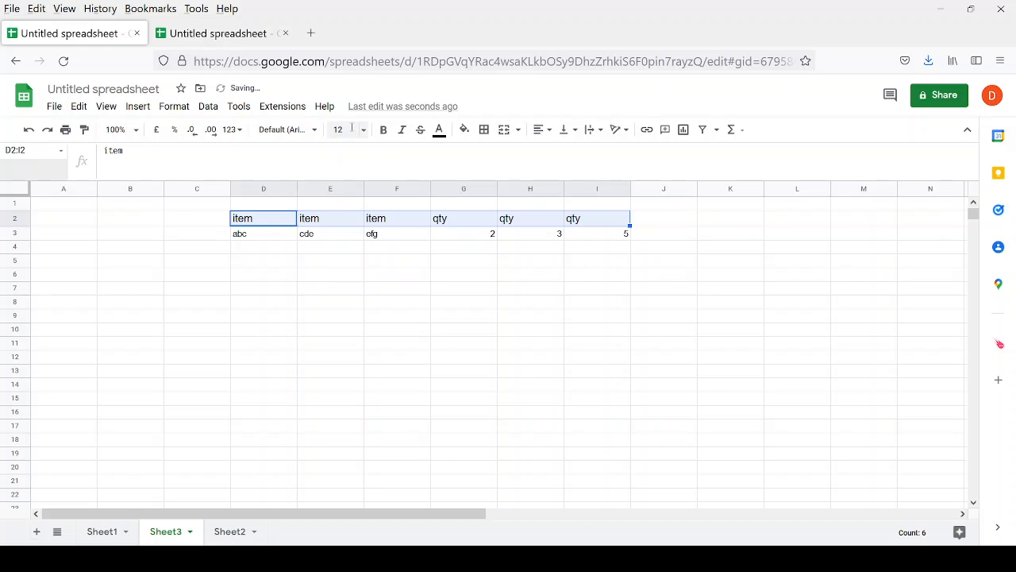
pyautogui.click(382, 129)
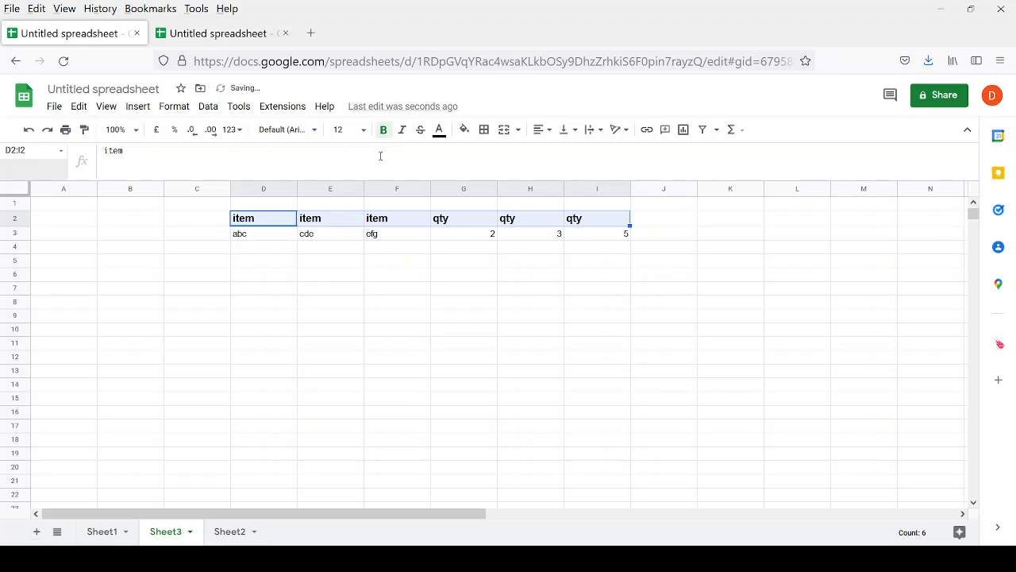
pyautogui.click(268, 278)
pyautogui.moveTo(244, 225); pyautogui.dragTo(592, 220)
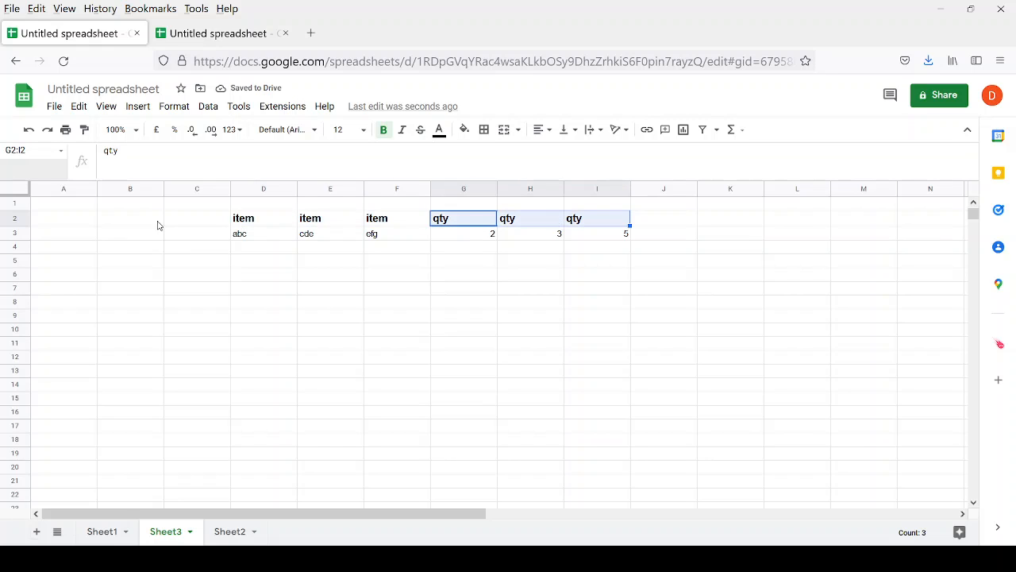
# Add a Date header in C2 with 11/02/2022 below it in C3.
pyautogui.click(204, 224)
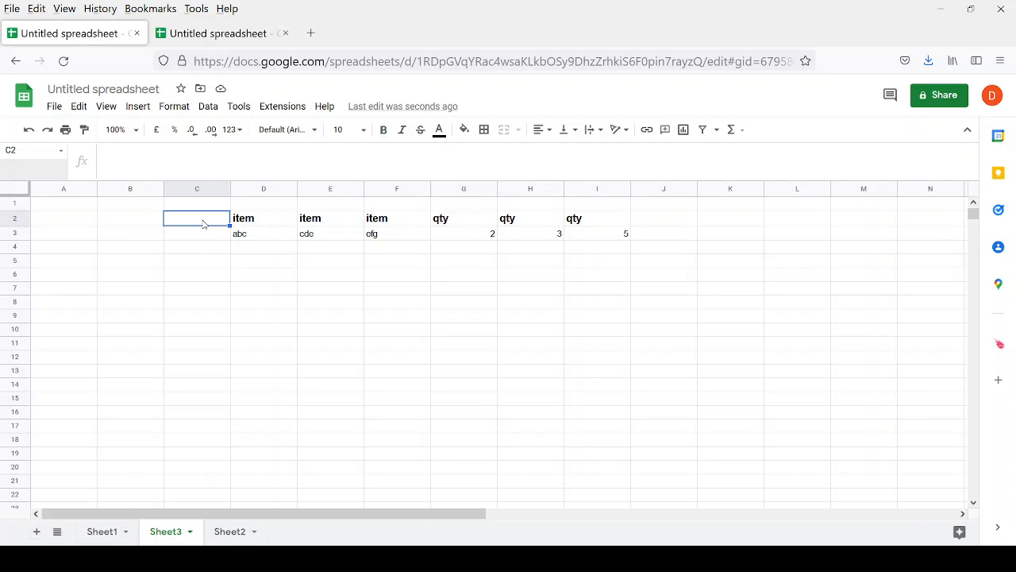
pyautogui.write('Date')
pyautogui.press('Return')
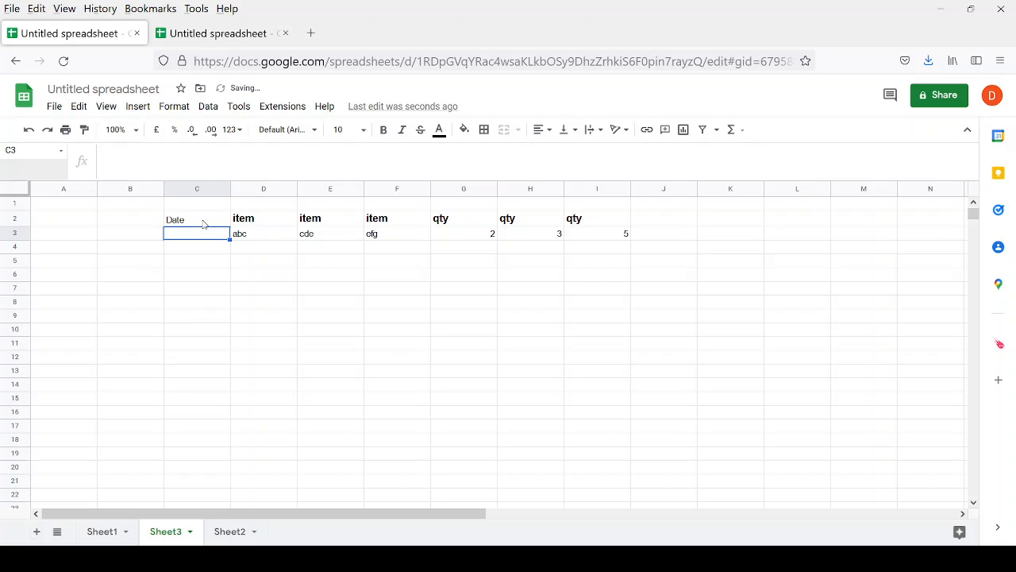
pyautogui.write('112')
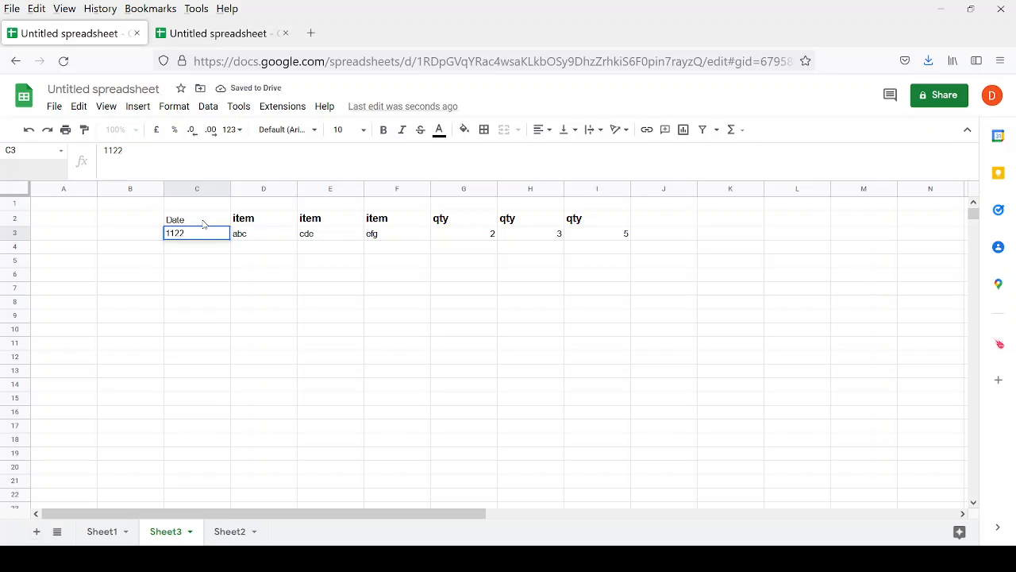
pyautogui.press('BackSpace')
pyautogui.write('/02/2022')
pyautogui.press('Return')
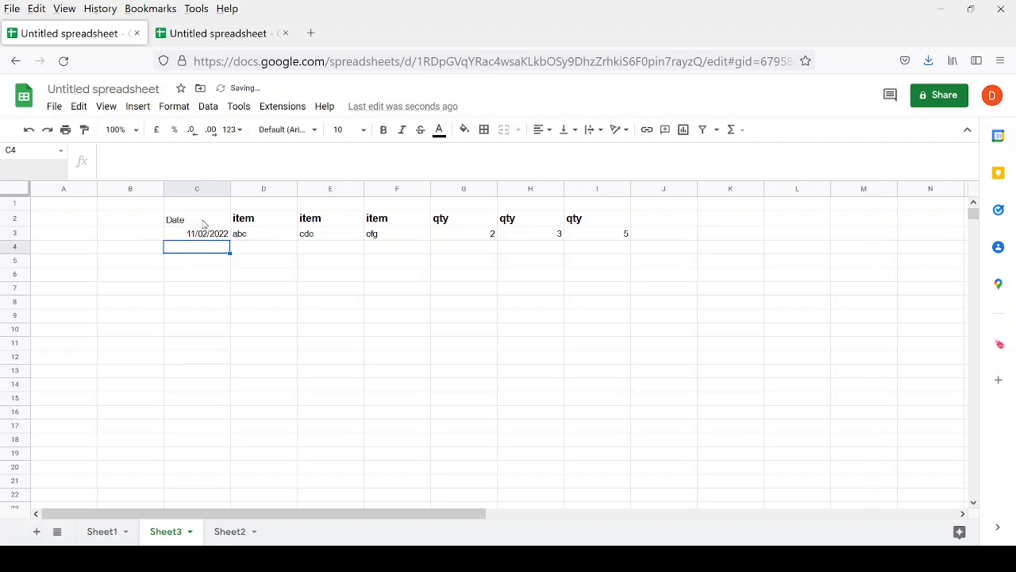
# Make the Date header in C2 bold, then select C11.
pyautogui.press('Down')
pyautogui.press('Down')
pyautogui.press('Down')
pyautogui.press('Up')
pyautogui.press('Up')
pyautogui.press('Up')
pyautogui.press('Up')
pyautogui.press('Up')
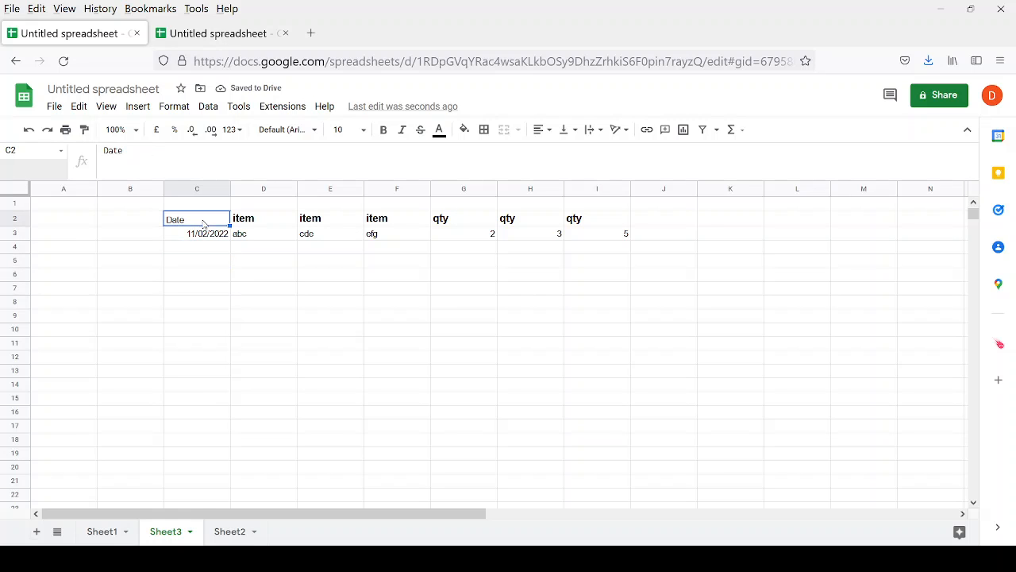
pyautogui.hotkey('ctrl', 'b')
pyautogui.press('Down')
pyautogui.press('Down')
pyautogui.press('Down')
pyautogui.press('Up')
pyautogui.press('Up')
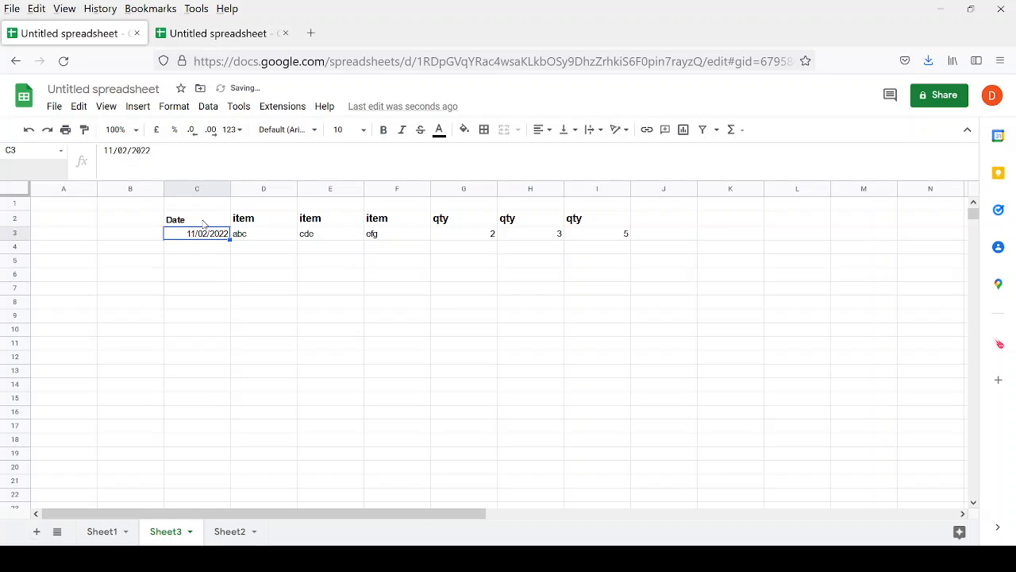
pyautogui.click(203, 225)
pyautogui.click(349, 129)
pyautogui.click(349, 128)
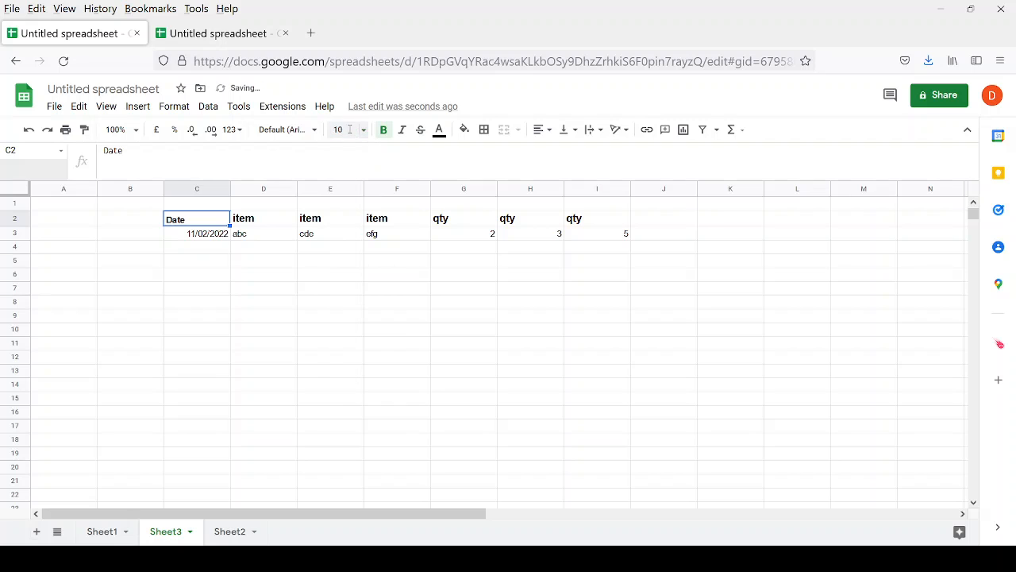
pyautogui.click(220, 344)
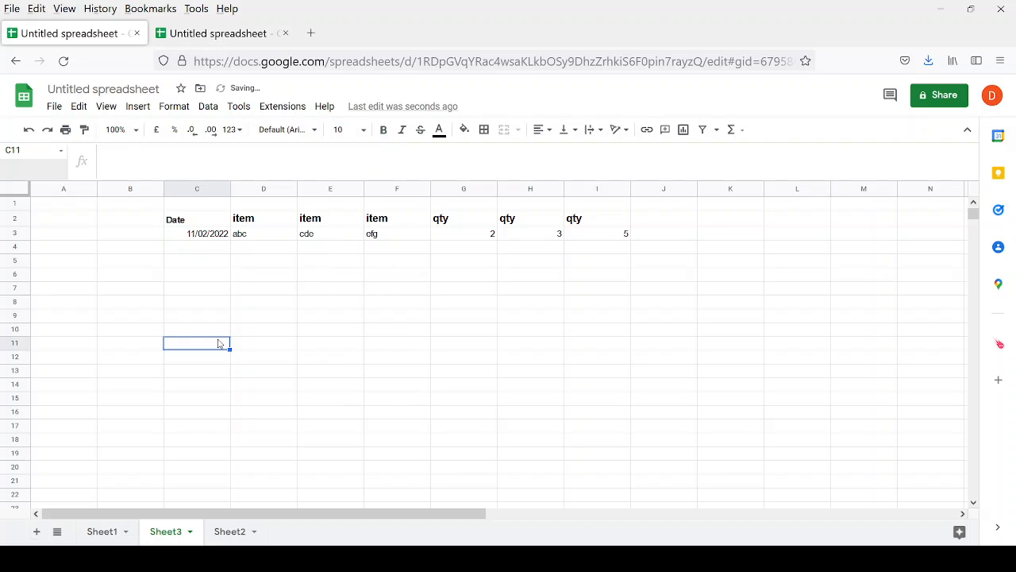
# Abandon the mistaken FLATTEN and FLOOR entries in C11 and move to C12.
pyautogui.write('+fla')
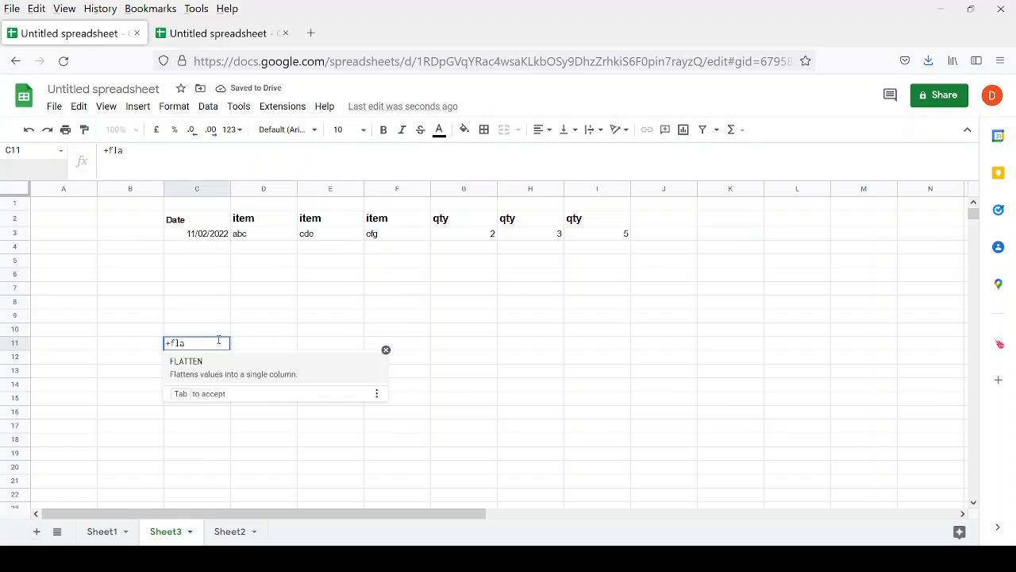
pyautogui.press('Tab')
pyautogui.press('Escape')
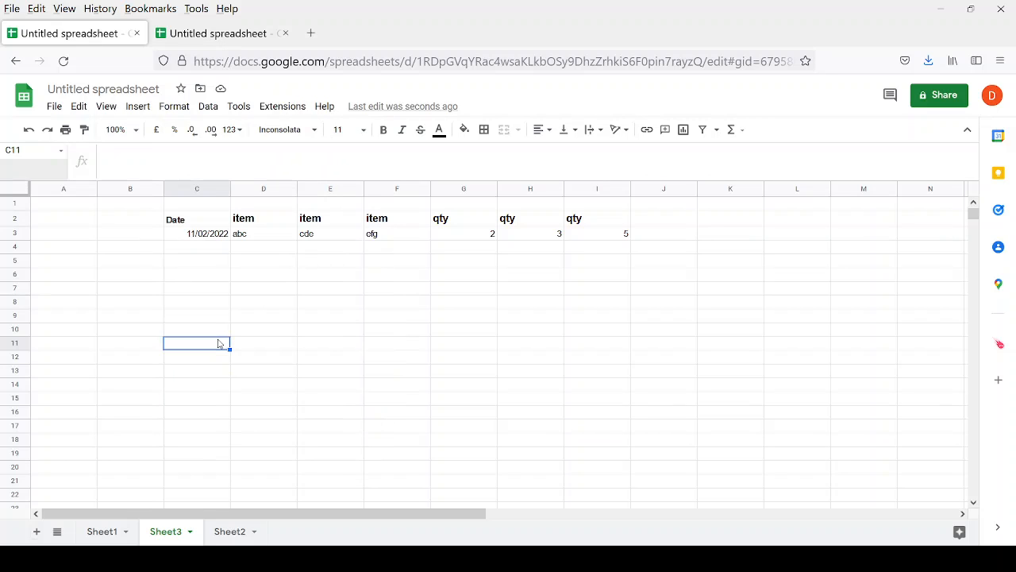
pyautogui.press('Up')
pyautogui.press('Up')
pyautogui.press('Down')
pyautogui.press('Down')
pyautogui.write('+')
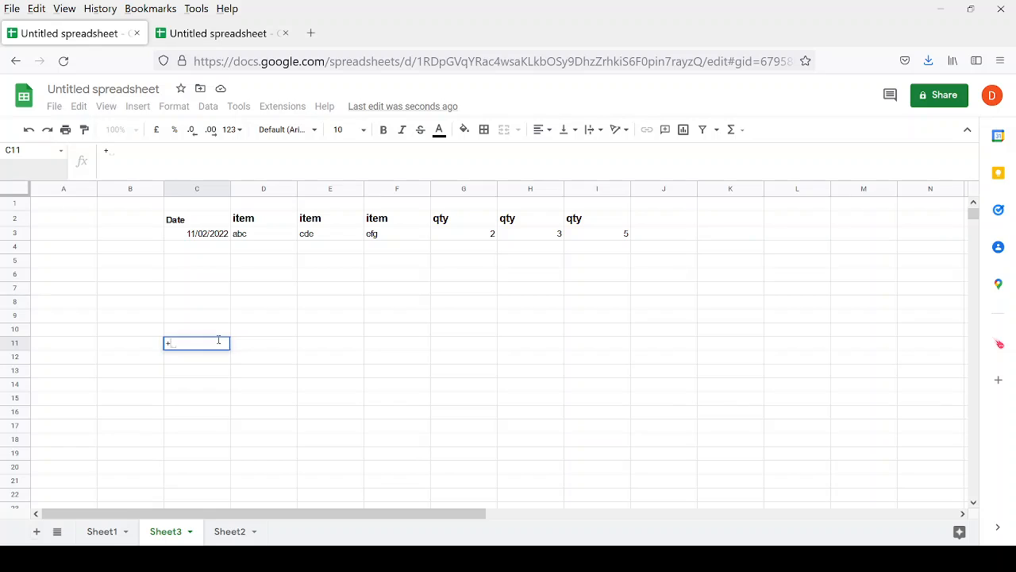
pyautogui.write('fl')
pyautogui.press('Tab')
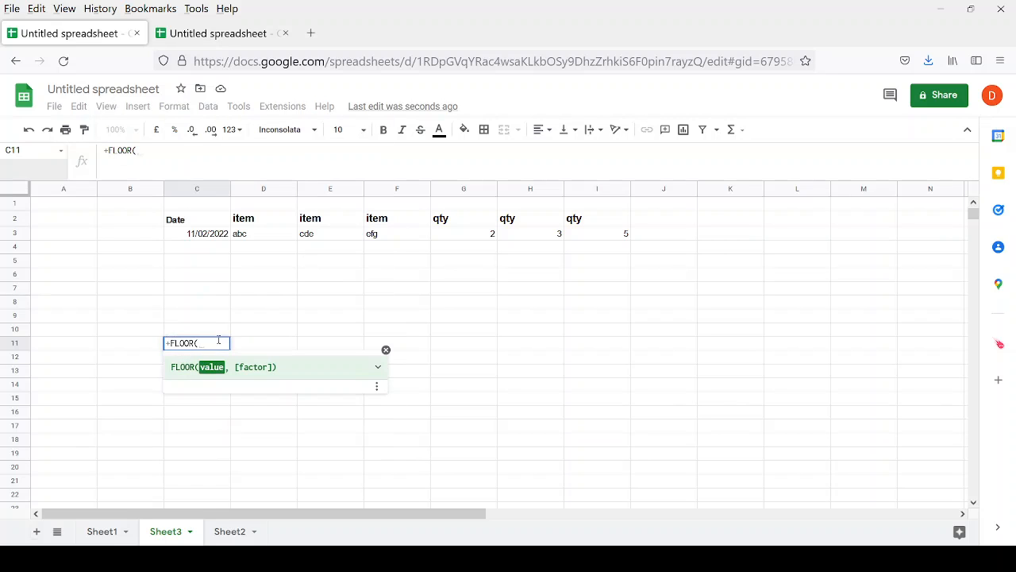
pyautogui.press('Escape')
pyautogui.press('Down')
# Enter =FLATTEN(C3:I3) in C12, listing 11/02/2022, abc, cde, efg, 2, 3, 5.
pyautogui.write('+F')
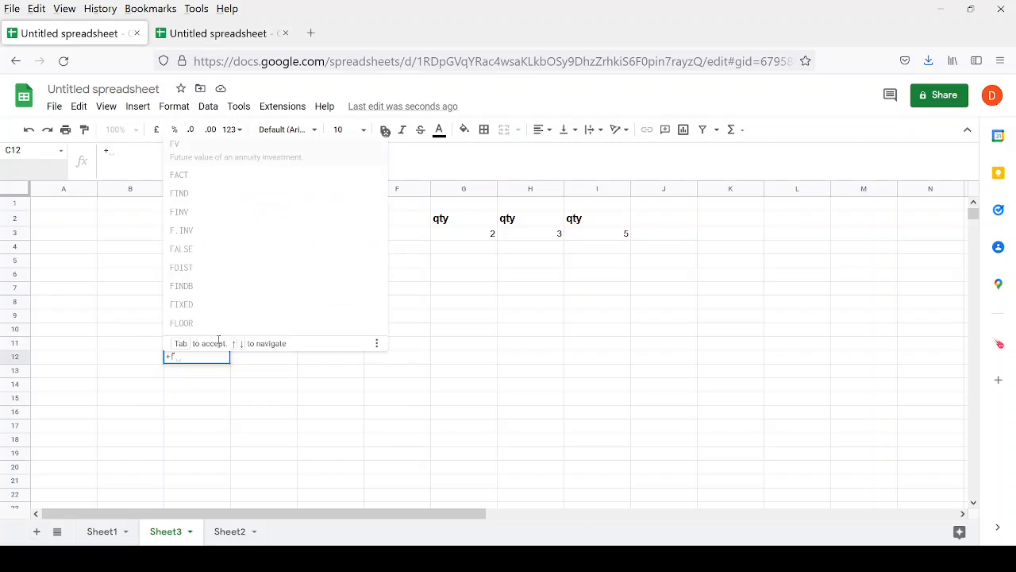
pyautogui.write('la')
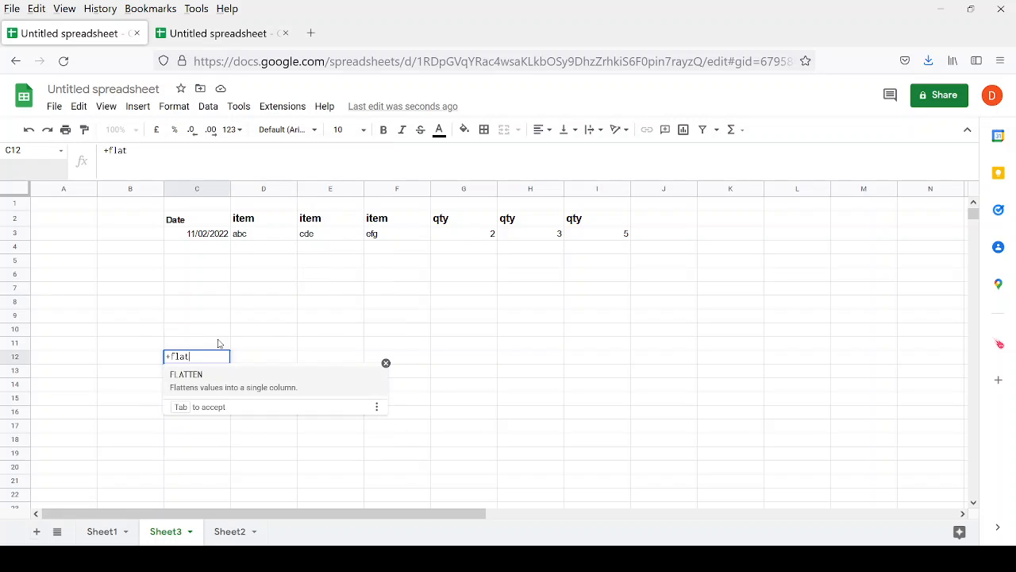
pyautogui.write('t')
pyautogui.press('Tab')
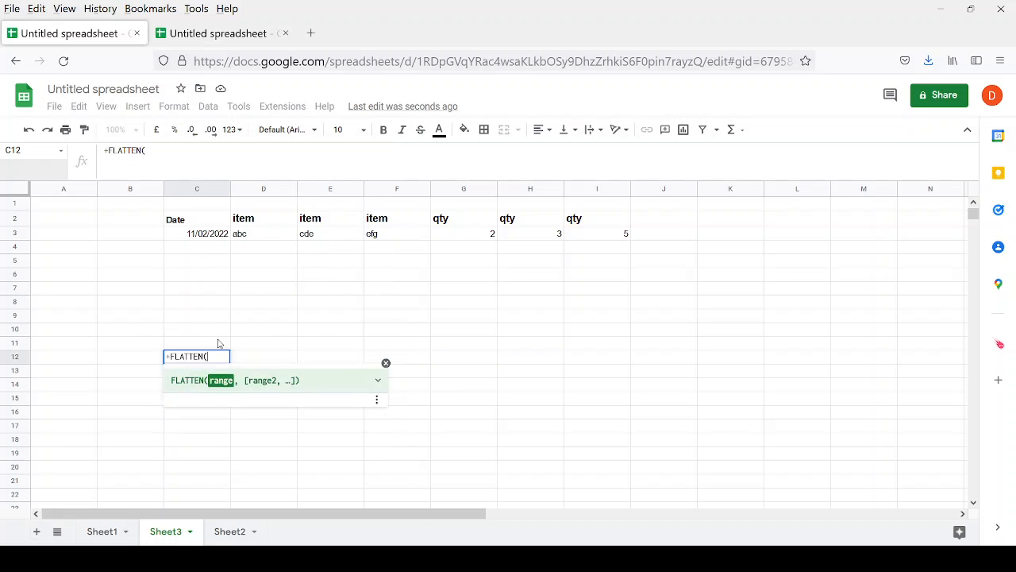
pyautogui.press('Up')
pyautogui.press('Up')
pyautogui.press('Up')
pyautogui.press('Up')
pyautogui.press('Up')
pyautogui.press('Up')
pyautogui.press('Up')
pyautogui.press('Up')
pyautogui.press('Up')
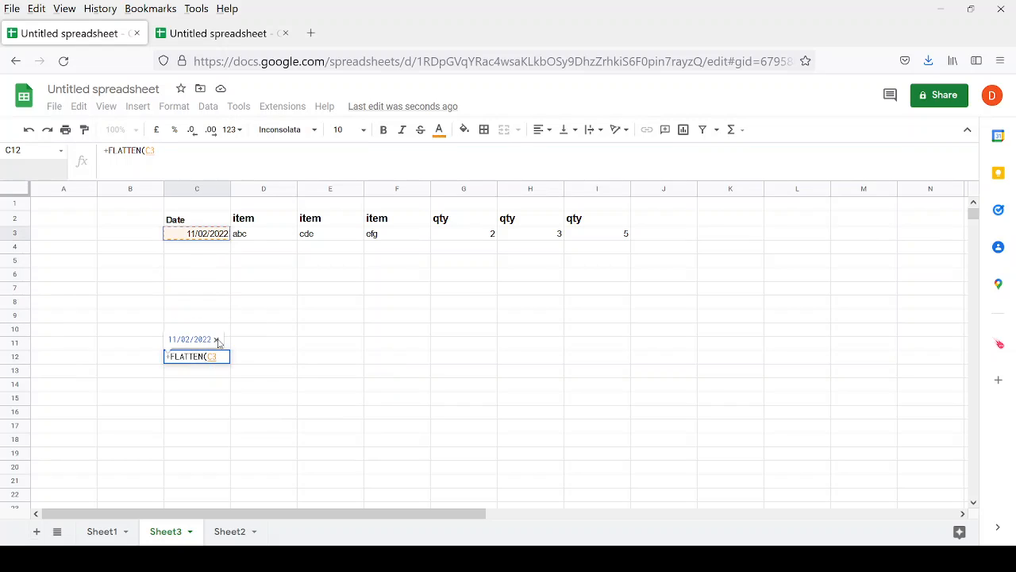
pyautogui.hotkey('shift', 'Right')
pyautogui.hotkey('shift', 'Right')
pyautogui.hotkey('shift', 'Right')
pyautogui.hotkey('shift', 'Right')
pyautogui.hotkey('shift', 'Right')
pyautogui.hotkey('shift', 'Right')
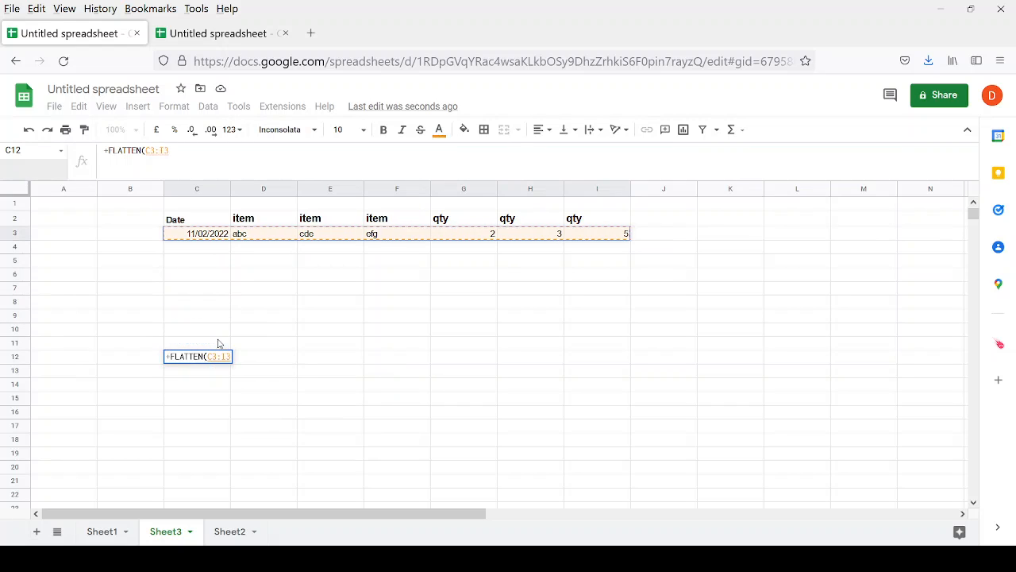
pyautogui.press('Return')
pyautogui.press('Up')
pyautogui.hotkey('shift', 'Down')
pyautogui.hotkey('shift', 'Down')
pyautogui.hotkey('shift', 'Down')
pyautogui.hotkey('shift', 'Down')
pyautogui.hotkey('shift', 'Down')
pyautogui.hotkey('shift', 'Down')
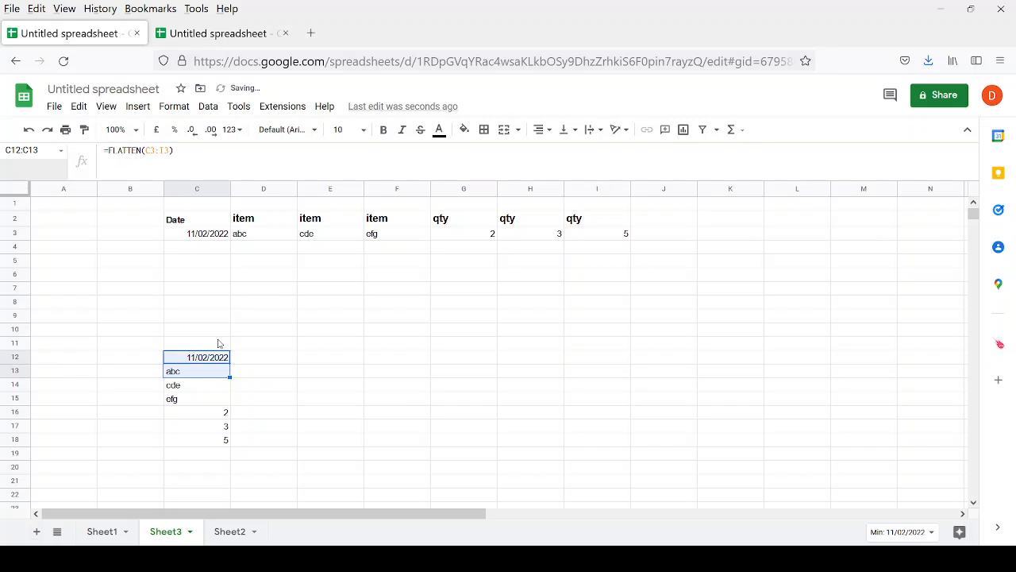
# Select the Date header and its date in C2:C3.
pyautogui.press('Up')
pyautogui.press('Up')
pyautogui.press('Up')
pyautogui.press('Up')
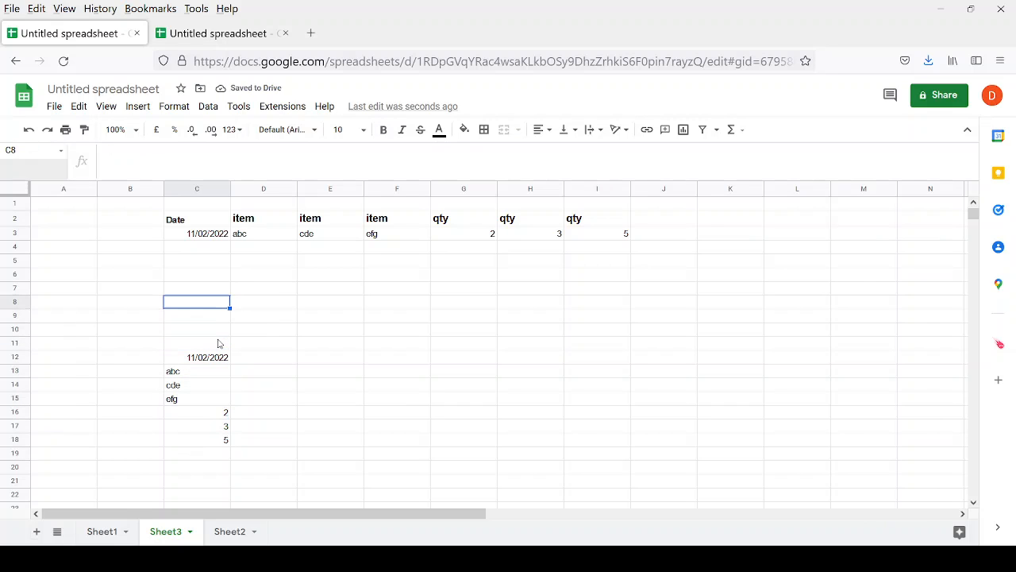
pyautogui.press('Up')
pyautogui.press('Up')
pyautogui.press('Up')
pyautogui.press('Up')
pyautogui.press('Up')
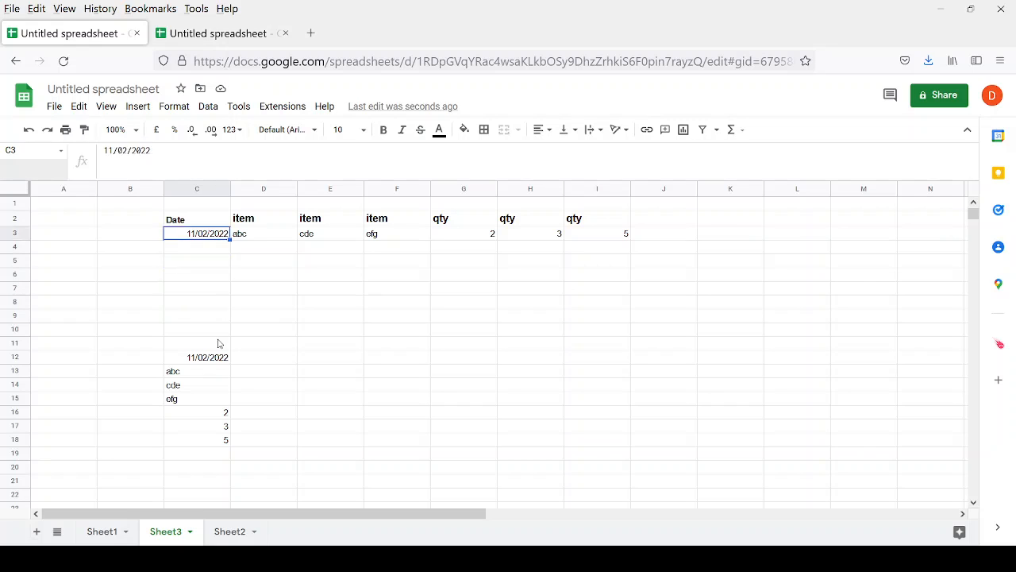
pyautogui.press('Up')
pyautogui.press('Down')
pyautogui.press('Up')
pyautogui.hotkey('shift', 'Down')
pyautogui.hotkey('ctrl', 'c')
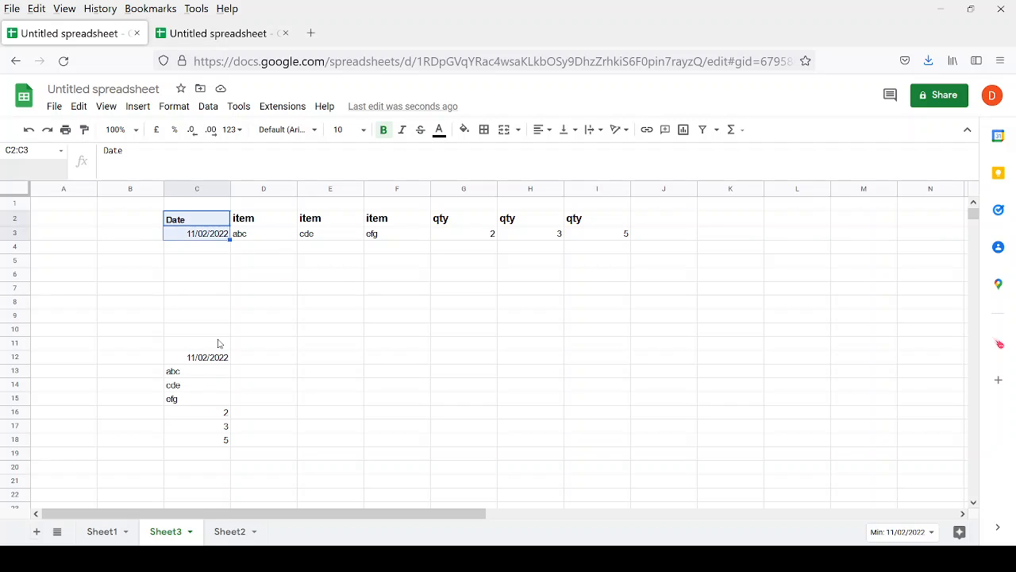
pyautogui.press('Right')
pyautogui.press('Right')
pyautogui.press('Right')
pyautogui.press('Right')
pyautogui.press('Right')
pyautogui.press('Right')
pyautogui.press('Right')
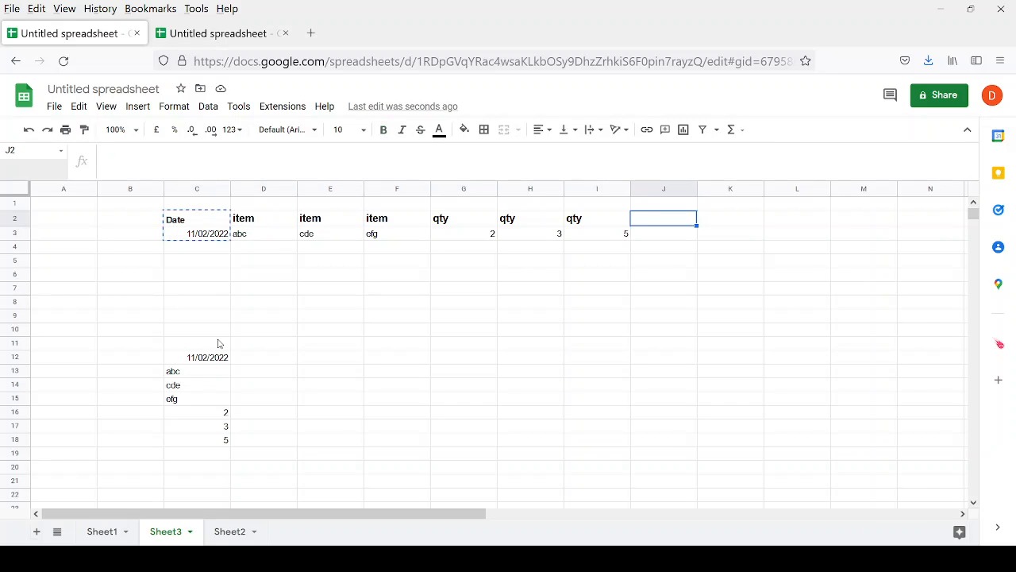
# Paste the Date header and 11/02/2022 into J2:J3.
pyautogui.hotkey('ctrl', 'v')
pyautogui.press('Down')
pyautogui.press('Down')
pyautogui.press('Left')
pyautogui.press('Left')
pyautogui.press('Left')
pyautogui.press('Left')
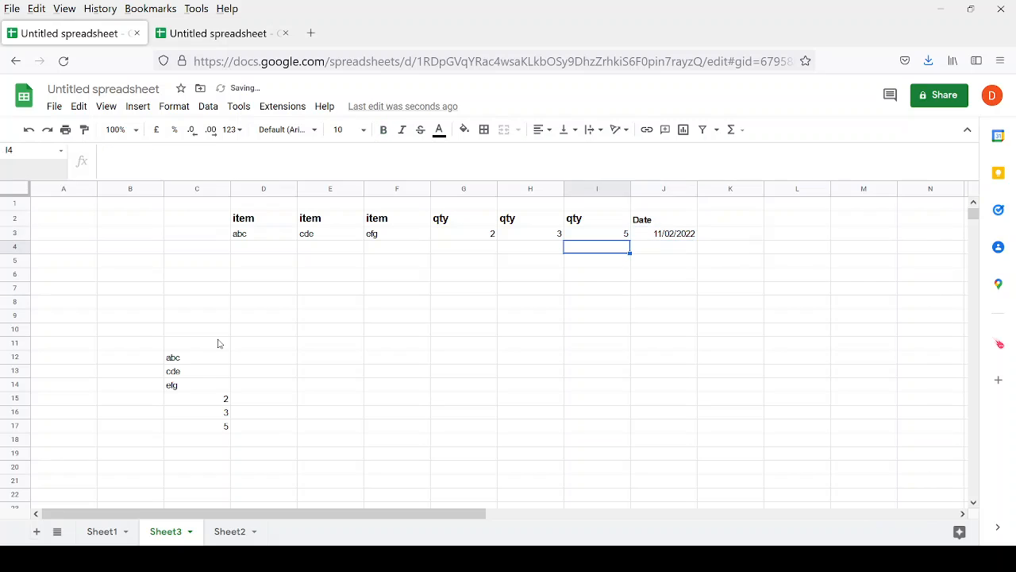
pyautogui.press('Right')
pyautogui.press('Right')
pyautogui.press('Right')
pyautogui.press('Left')
pyautogui.press('Left')
pyautogui.press('Left')
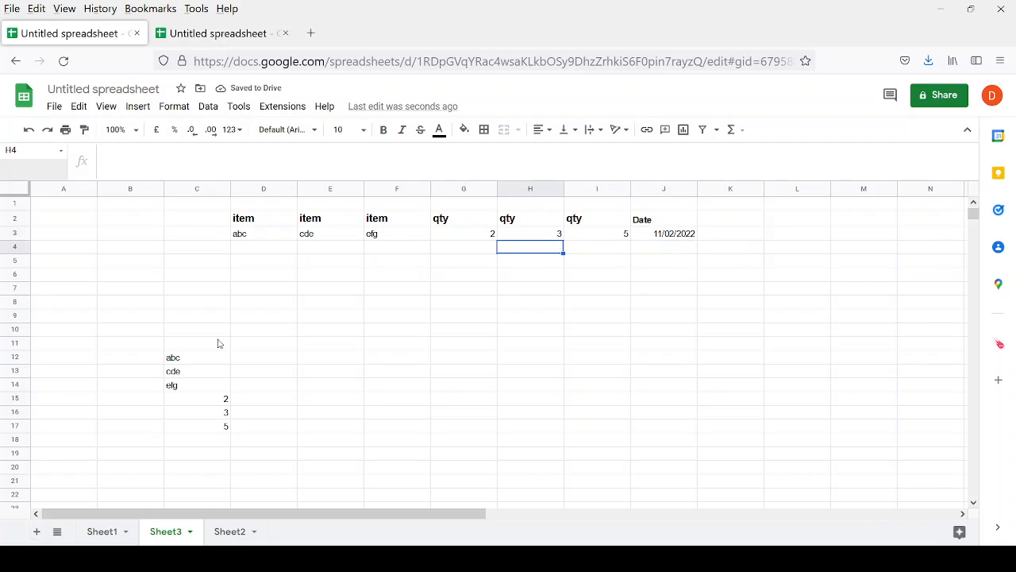
pyautogui.press('Down')
pyautogui.press('Left')
pyautogui.press('Down')
pyautogui.press('Left')
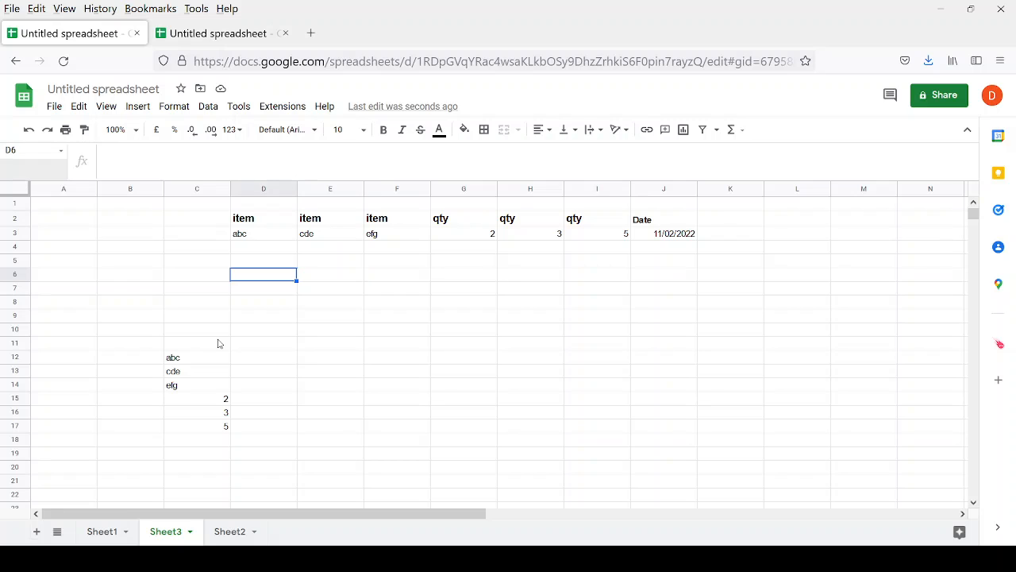
# Enter =FLATTEN(D3:F3) in D6 to list the item names.
pyautogui.write('+fla')
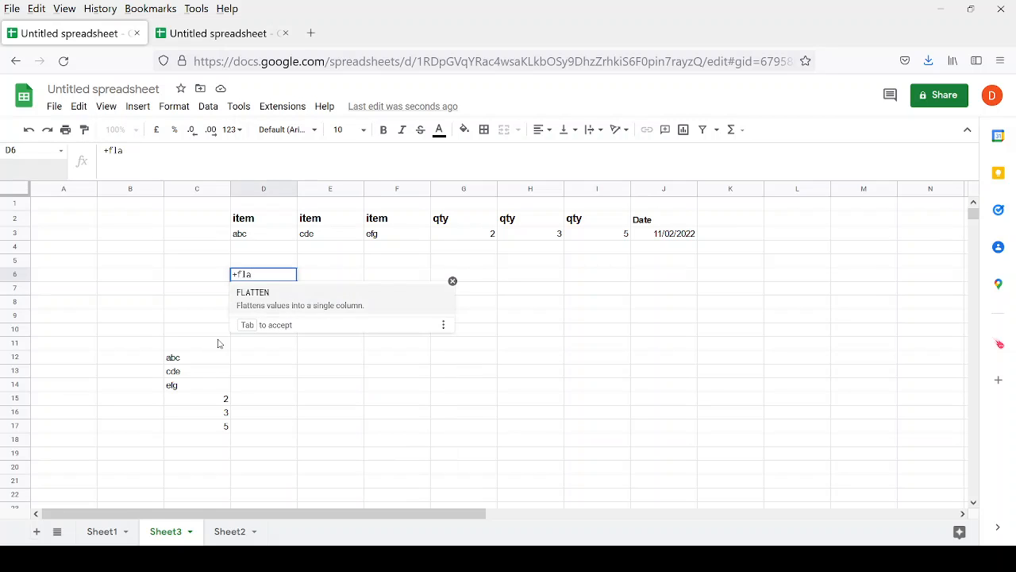
pyautogui.press('Tab')
pyautogui.press('Up')
pyautogui.press('Up')
pyautogui.press('Up')
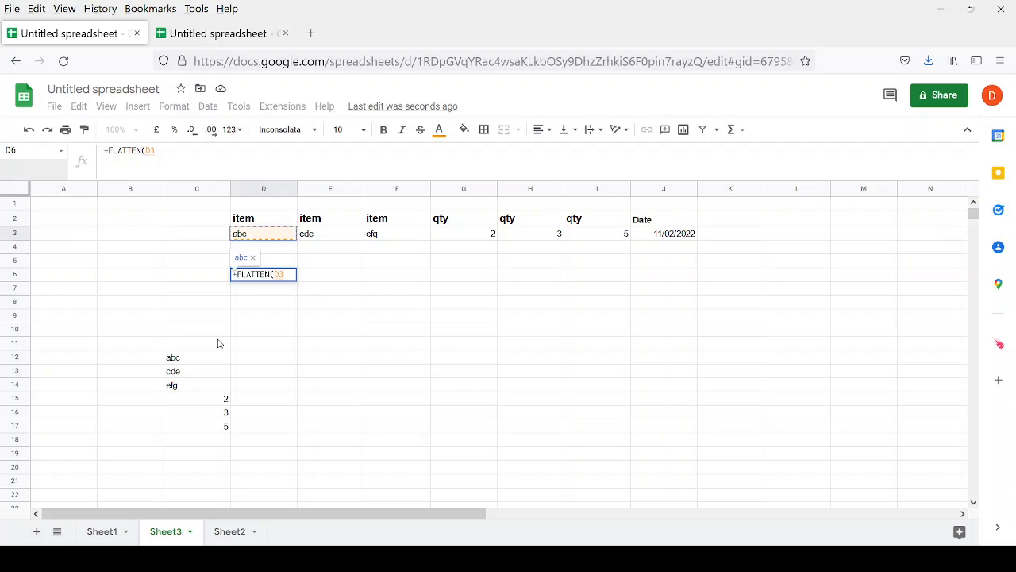
pyautogui.hotkey('shift', 'Right')
pyautogui.hotkey('shift', 'Right')
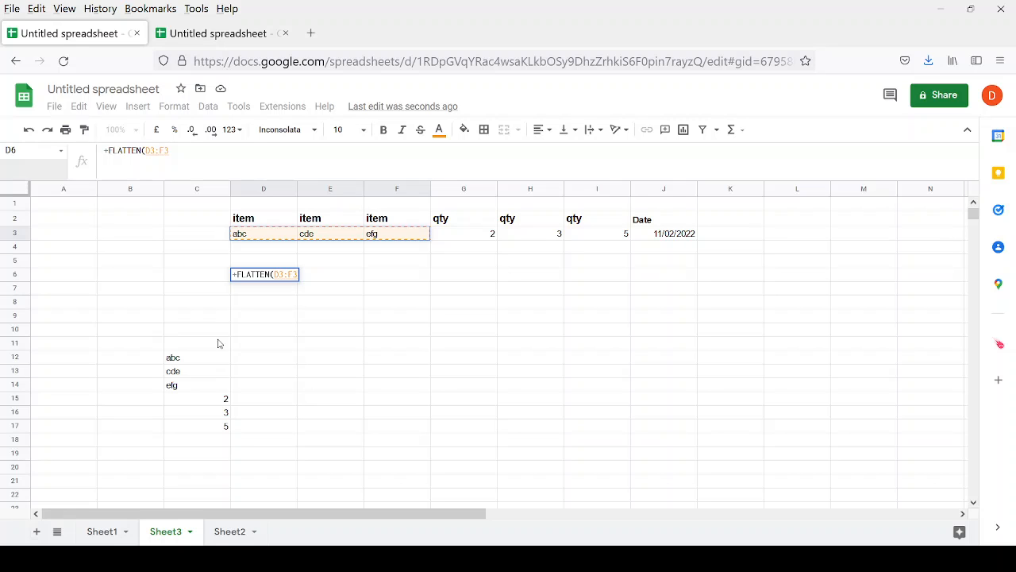
pyautogui.press('Return')
pyautogui.press('Up')
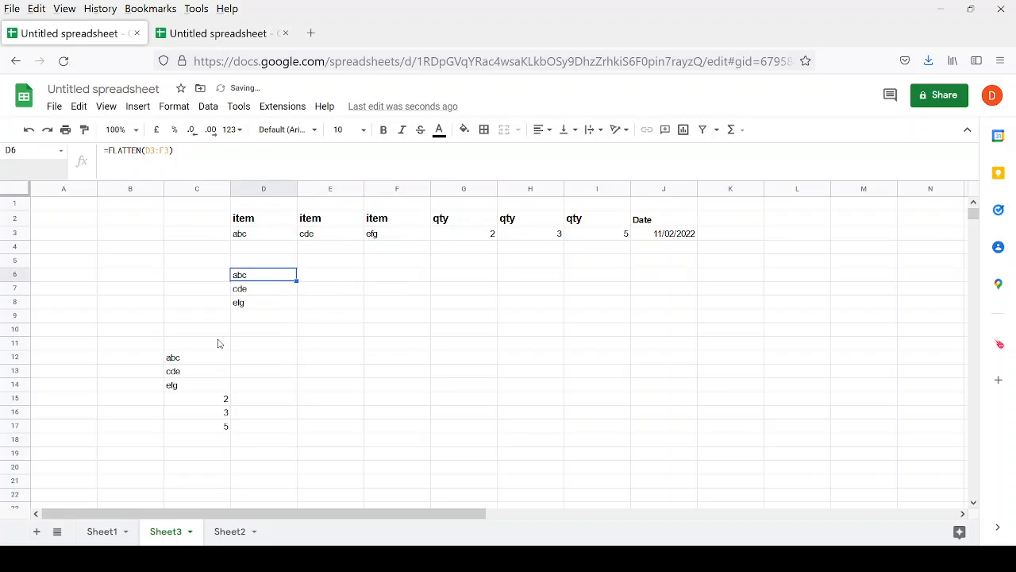
# Copy the FLATTEN formula into E6 and point its range at the quantities G3:I3.
pyautogui.hotkey('ctrl', 'c')
pyautogui.press('Right')
pyautogui.hotkey('ctrl', 'v')
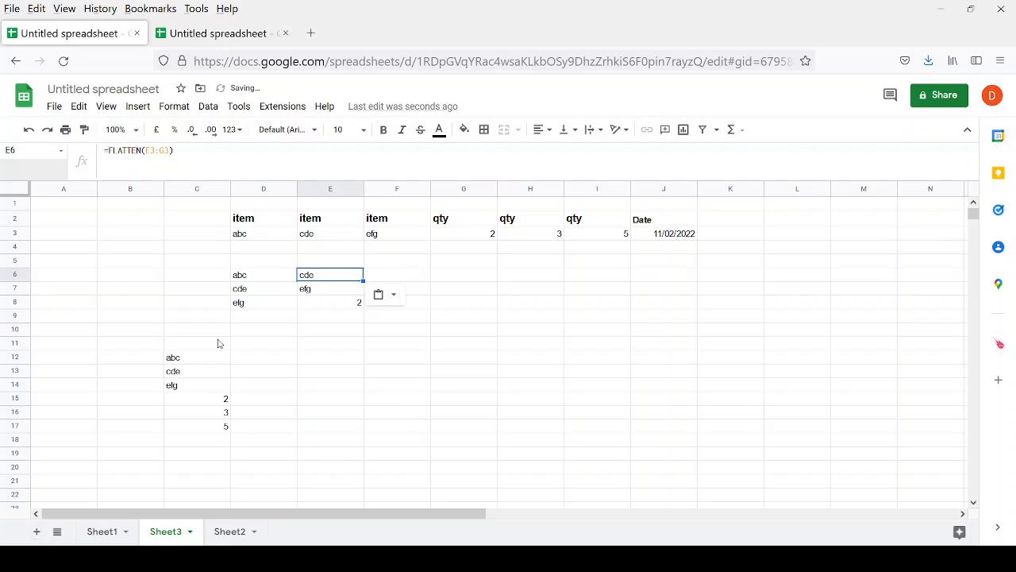
pyautogui.press('F2')
pyautogui.press('Left')
pyautogui.press('Left')
pyautogui.press('Left')
pyautogui.press('Left')
pyautogui.press('Left')
pyautogui.press('Left')
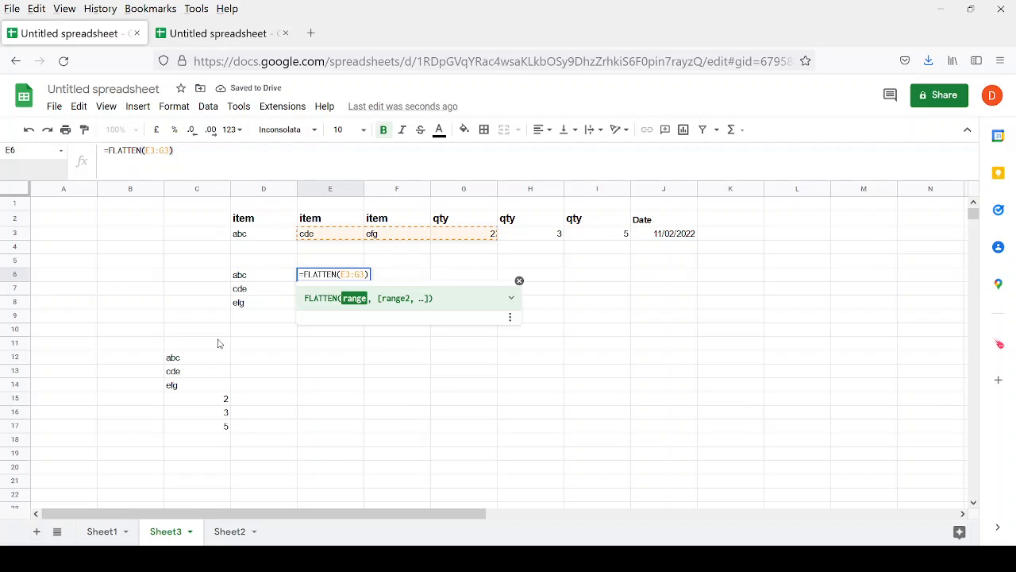
pyautogui.hotkey('shift', 'Right')
pyautogui.write('h')
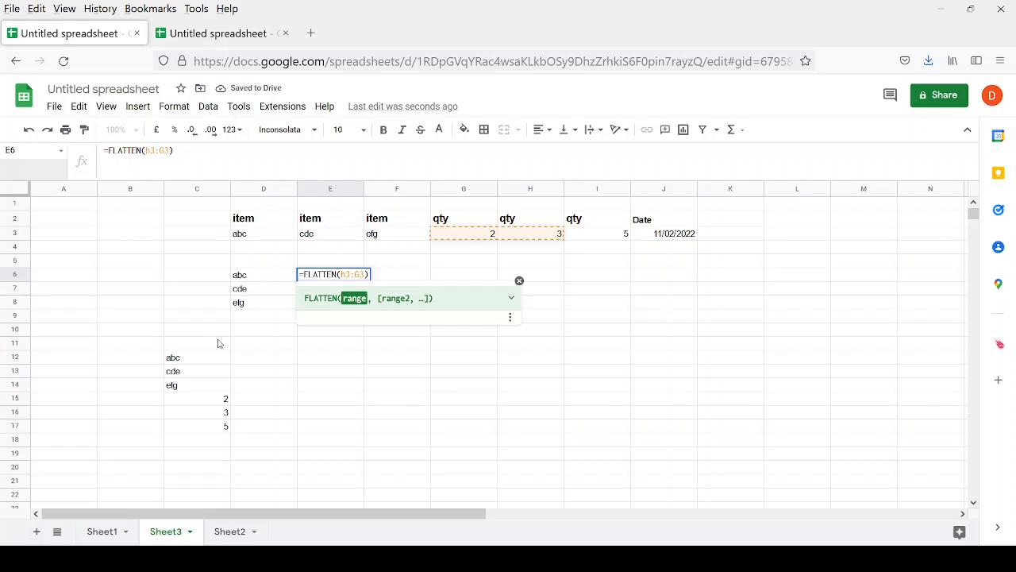
pyautogui.press('Right')
pyautogui.press('Right')
pyautogui.hotkey('shift', 'Right')
pyautogui.press('Tab')
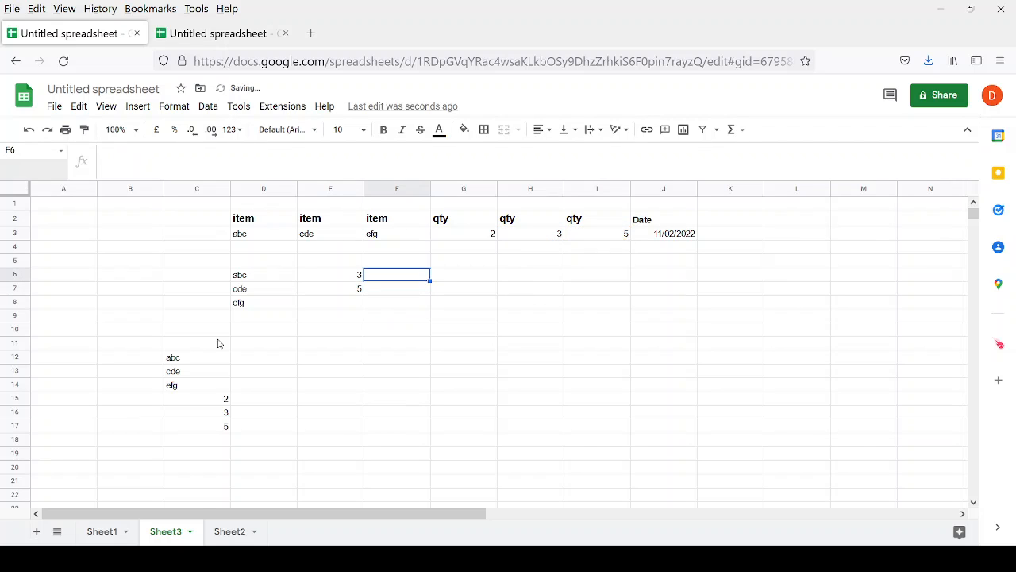
pyautogui.press('Left')
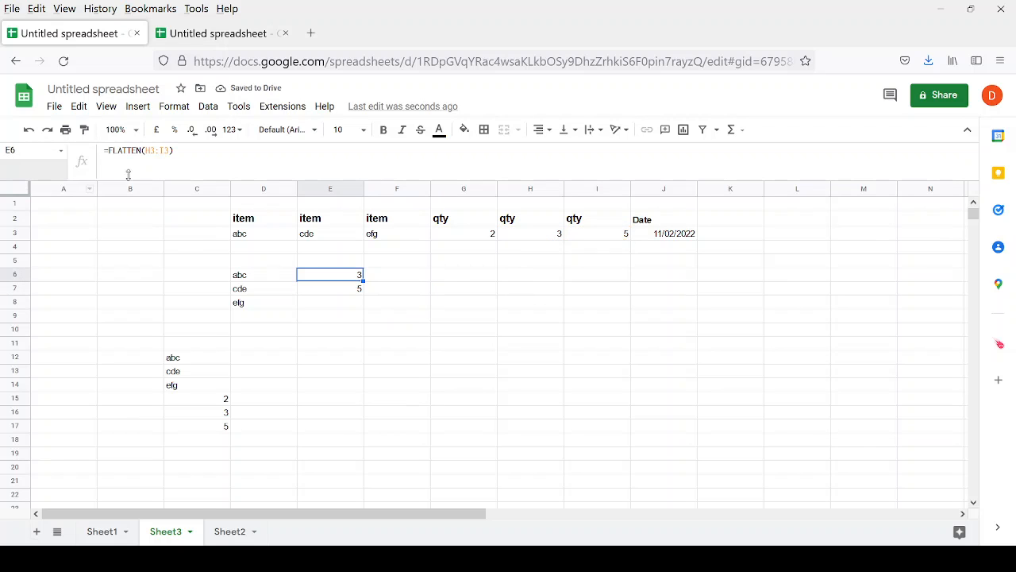
pyautogui.click(151, 153)
pyautogui.press('BackSpace')
pyautogui.write('g')
pyautogui.press('Return')
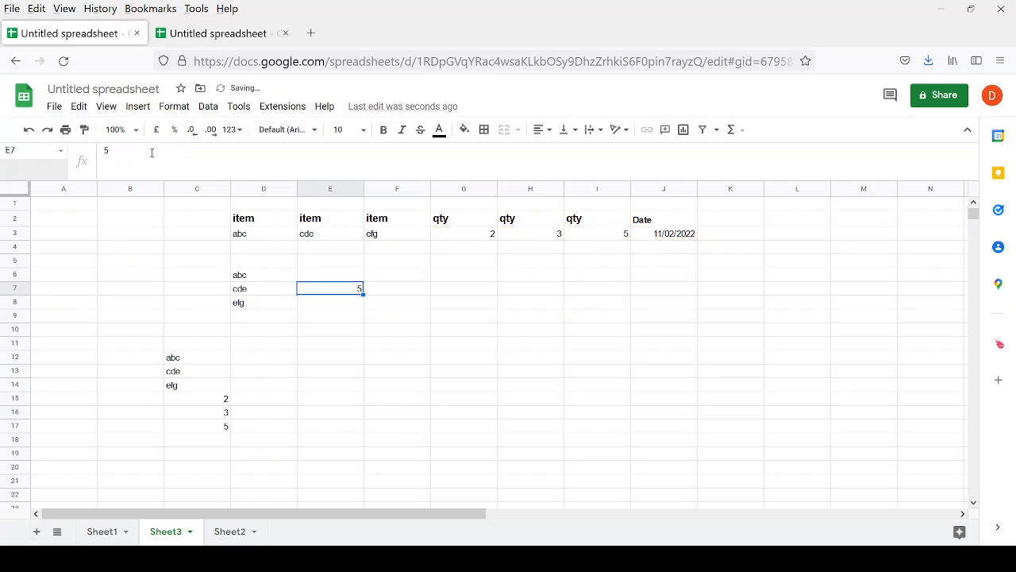
pyautogui.press('Right')
# Enter =FLATTEN(J3:L3) in F6 so it shows 11/02/2022.
pyautogui.press('Up')
pyautogui.write('+fla')
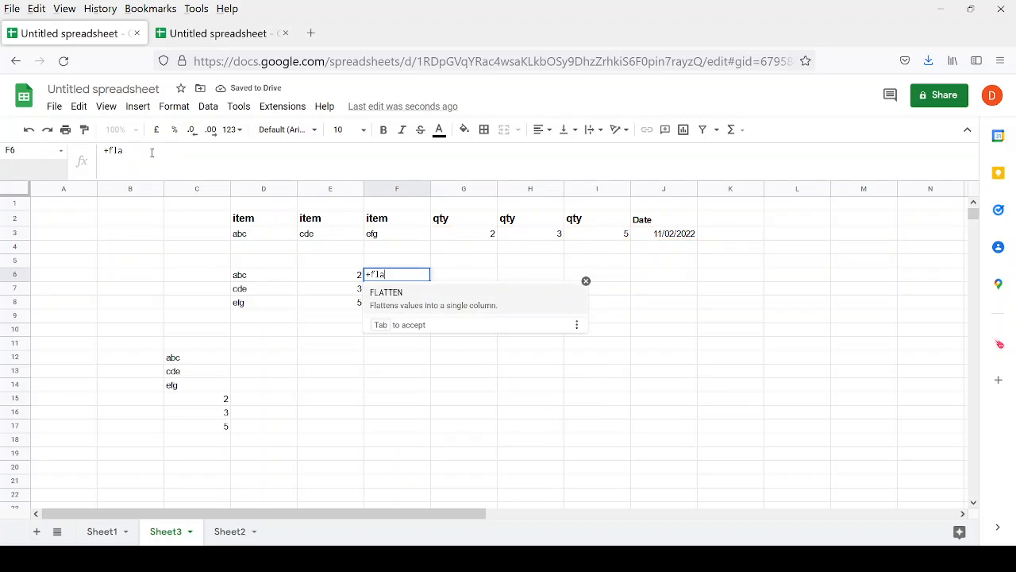
pyautogui.press('Tab')
pyautogui.press('Right')
pyautogui.press('Up')
pyautogui.press('Right')
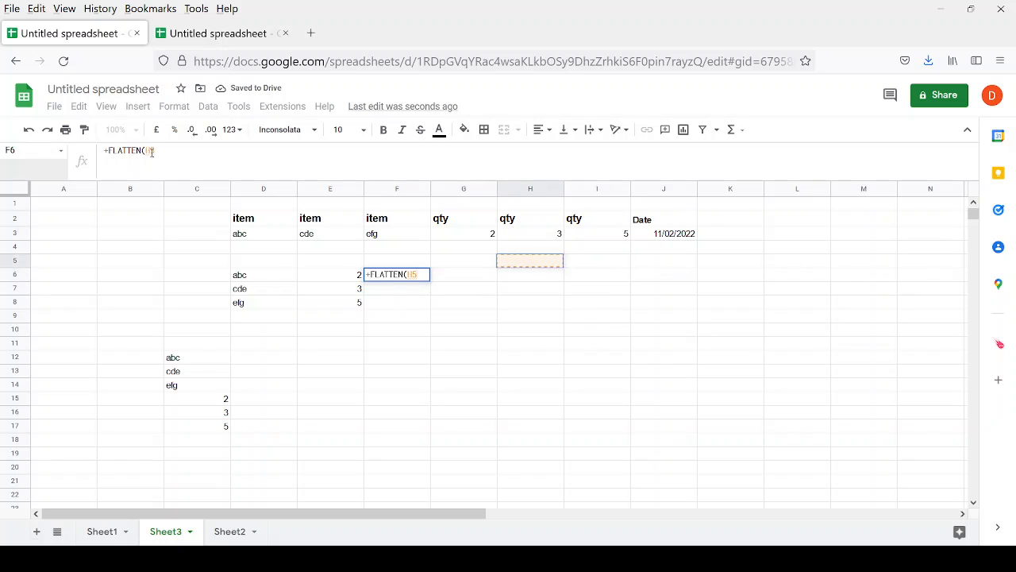
pyautogui.press('Right')
pyautogui.press('Right')
pyautogui.press('Up')
pyautogui.press('Up')
pyautogui.hotkey('shift', 'Right')
pyautogui.hotkey('shift', 'Right')
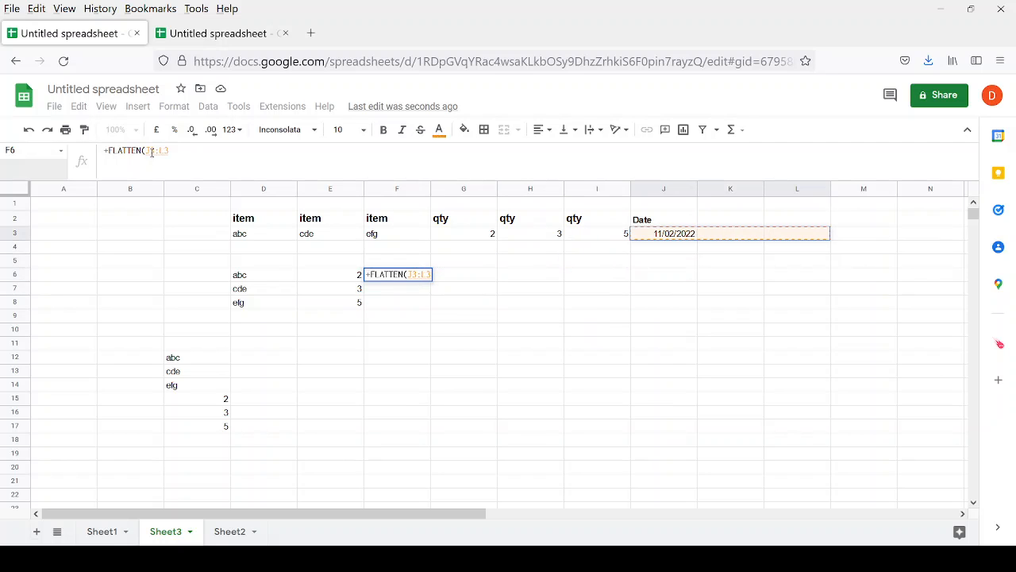
pyautogui.press('Return')
pyautogui.press('Up')
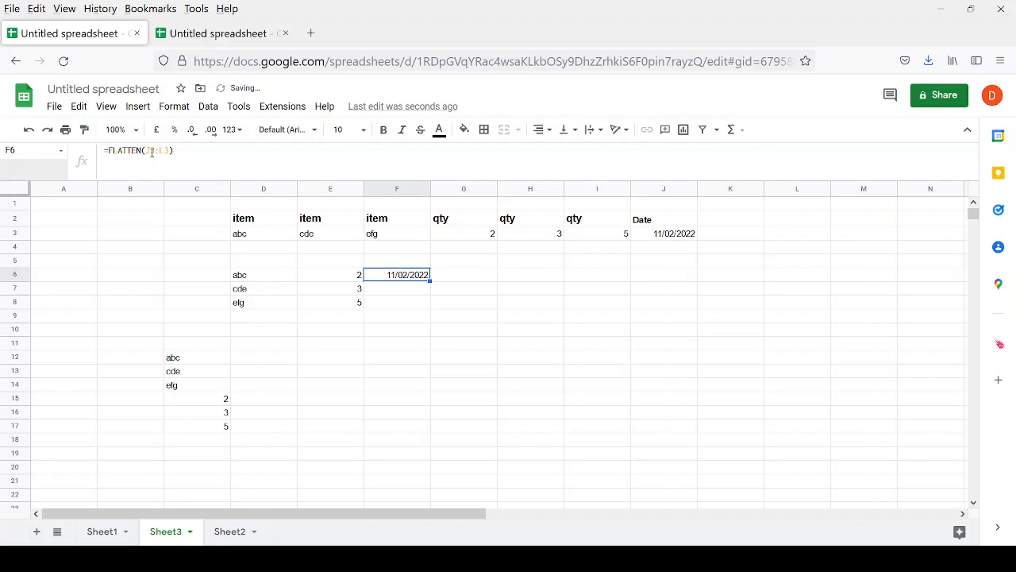
# Review the FLATTEN outputs along row 6.
pyautogui.press('Left')
pyautogui.press('Left')
pyautogui.press('Right')
pyautogui.press('Right')
pyautogui.press('Right')
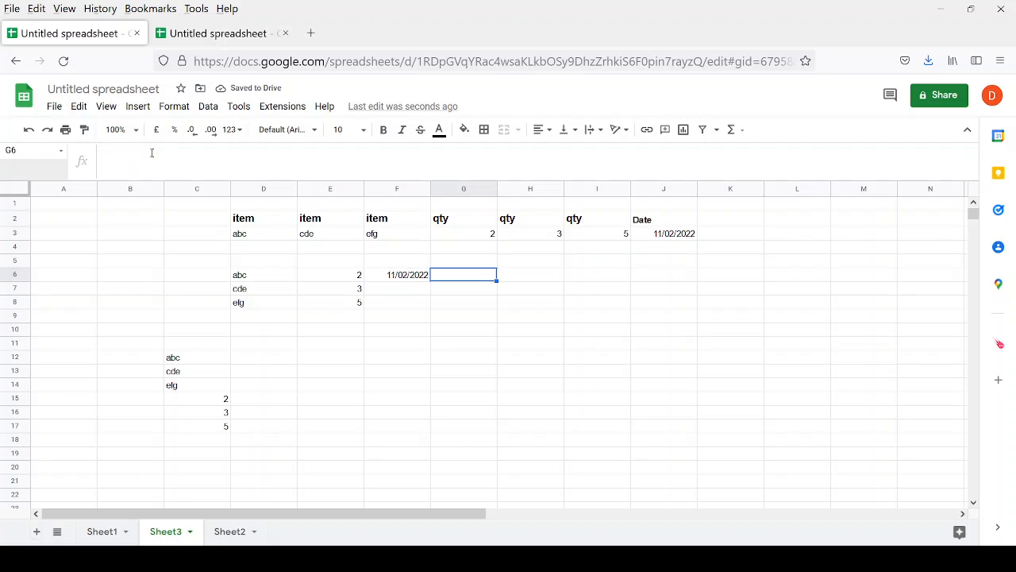
pyautogui.press('Left')
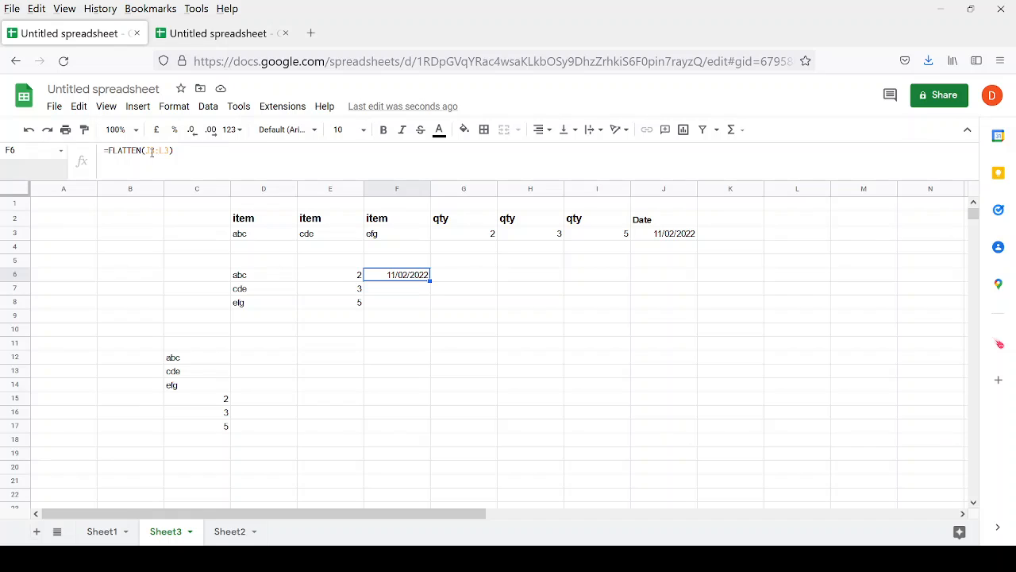
pyautogui.press('Left')
pyautogui.press('Left')
pyautogui.press('Right')
pyautogui.press('Right')
pyautogui.press('Left')
pyautogui.press('Left')
pyautogui.press('Left')
# Paste the date formula into C6 and clear the old results in C12:C17.
pyautogui.hotkey('ctrl', 'v')
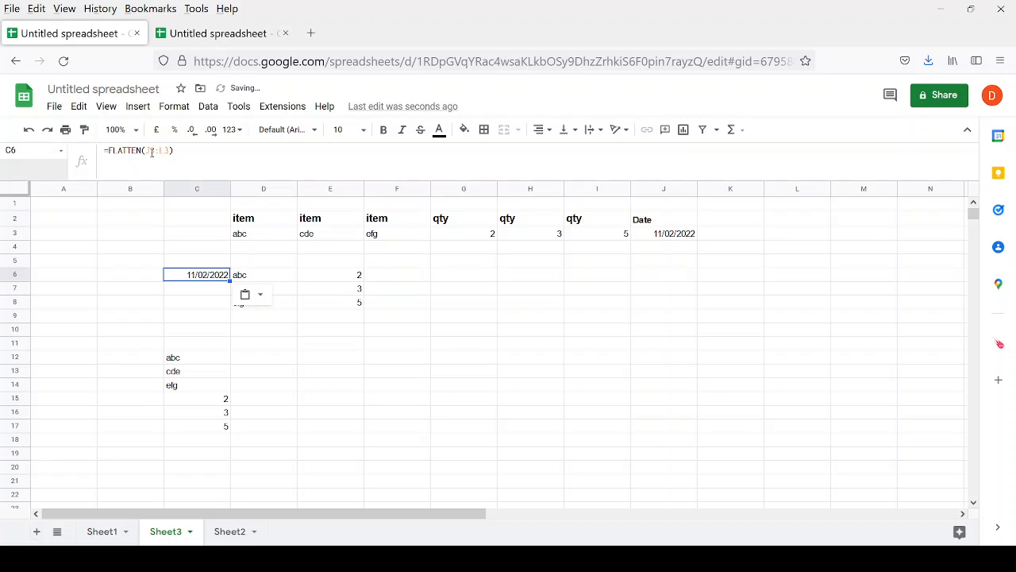
pyautogui.press('Down')
pyautogui.press('Down')
pyautogui.press('Down')
pyautogui.press('Down')
pyautogui.press('Down')
pyautogui.press('Down')
pyautogui.hotkey('shift', 'Down')
pyautogui.hotkey('shift', 'Down')
pyautogui.hotkey('shift', 'Down')
pyautogui.hotkey('shift', 'Down')
pyautogui.hotkey('shift', 'Down')
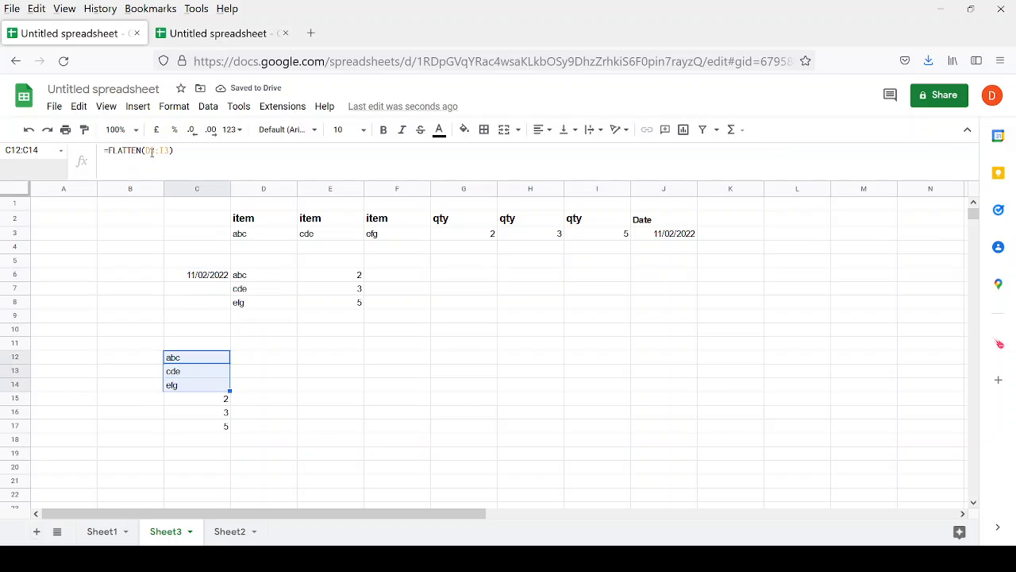
pyautogui.press('Delete')
pyautogui.press('Up')
pyautogui.press('Up')
pyautogui.press('Up')
pyautogui.press('Up')
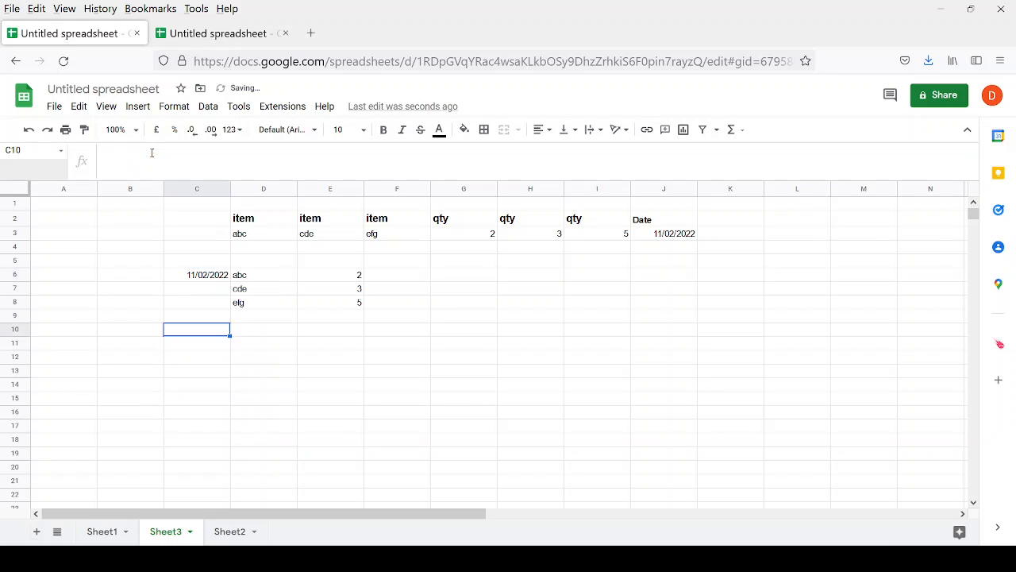
# Move the C6:E8 output block down to C13.
pyautogui.press('Up')
pyautogui.press('Up')
pyautogui.hotkey('shift', 'Right')
pyautogui.hotkey('shift', 'Right')
pyautogui.hotkey('shift', 'Down')
pyautogui.hotkey('shift', 'Down')
pyautogui.hotkey('shift', 'Down')
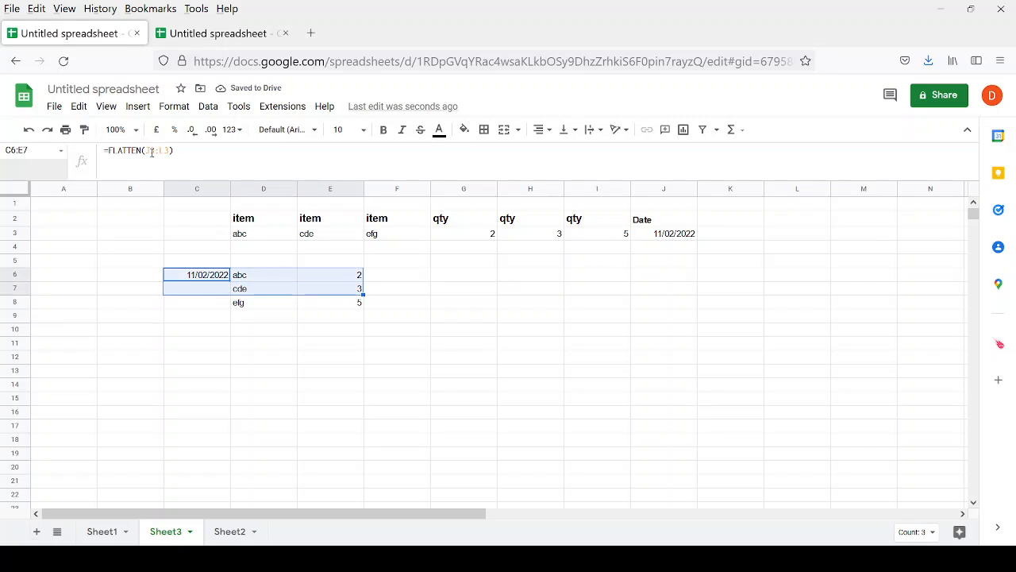
pyautogui.hotkey('shift', 'Up')
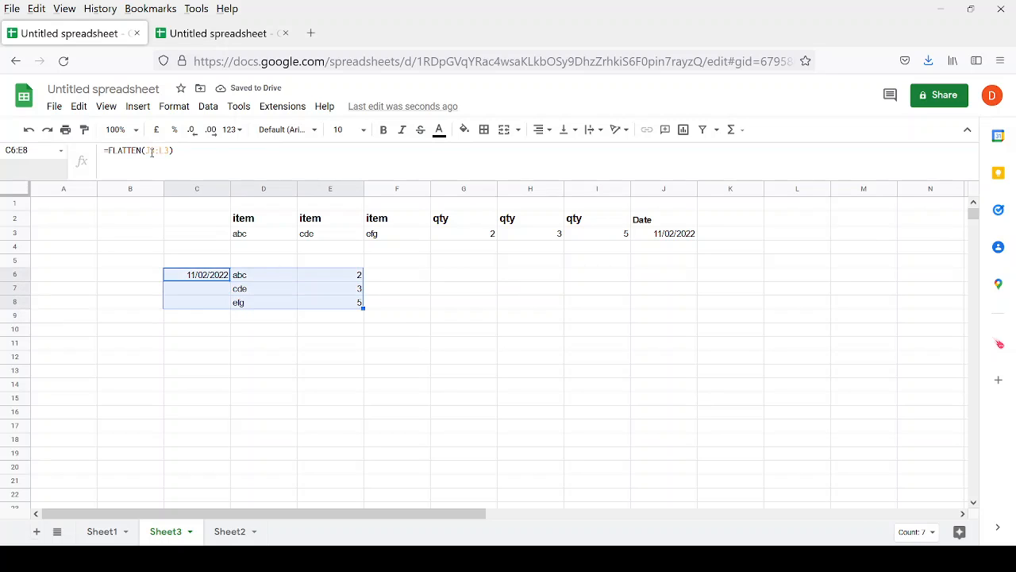
pyautogui.hotkey('ctrl', 'c')
pyautogui.press('Down')
pyautogui.press('Down')
pyautogui.press('Down')
pyautogui.press('Down')
pyautogui.press('Down')
pyautogui.press('Down')
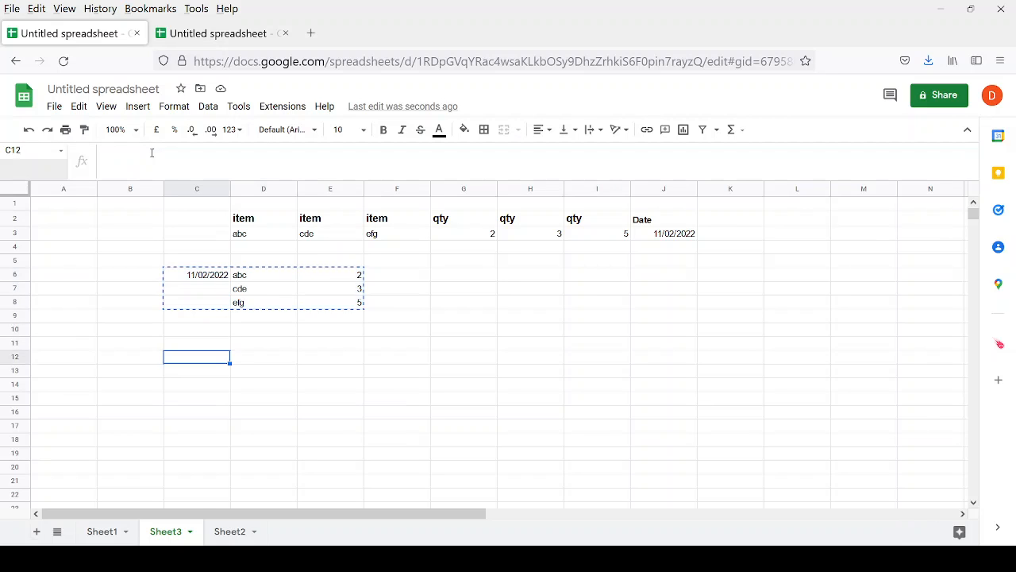
pyautogui.press('Down')
pyautogui.hotkey('ctrl', 'v')
pyautogui.press('Up')
pyautogui.press('Up')
pyautogui.press('Up')
pyautogui.press('Up')
pyautogui.press('Up')
pyautogui.press('Up')
pyautogui.press('Up')
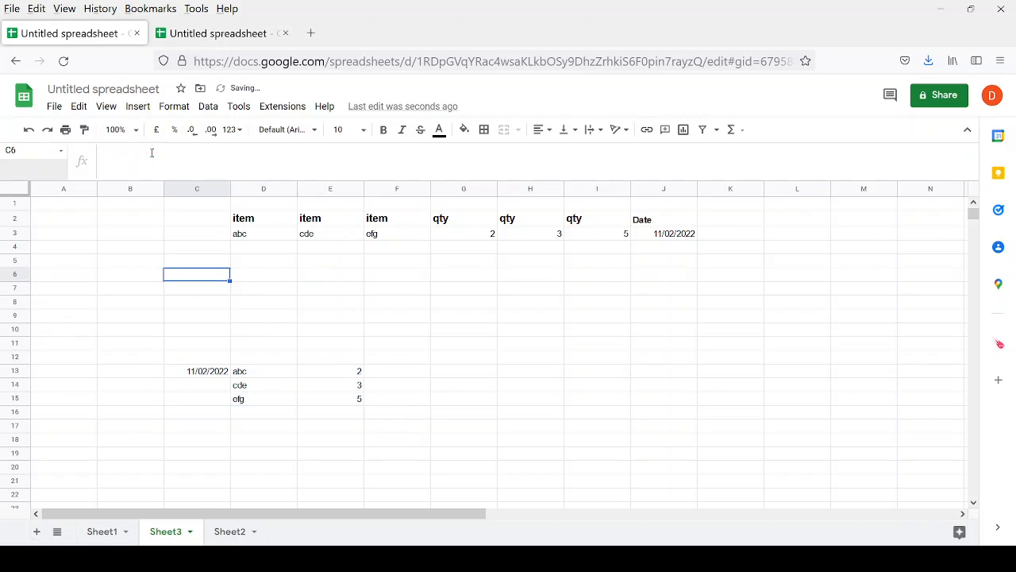
pyautogui.press('Up')
pyautogui.press('Up')
pyautogui.press('Up')
pyautogui.press('Up')
pyautogui.press('Right')
pyautogui.press('Down')
pyautogui.press('Down')
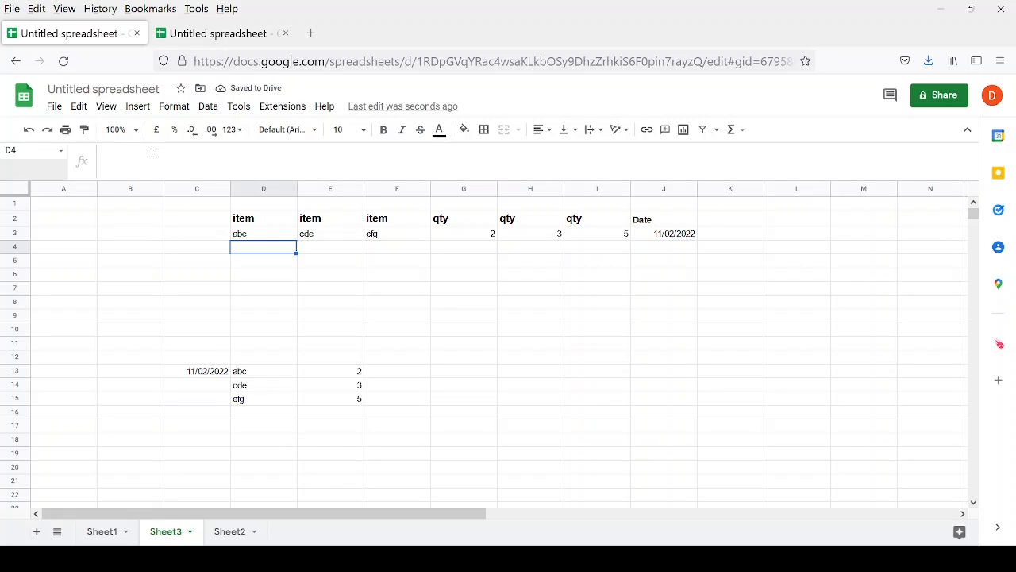
# Enter the new items avdf, sds and gfg in row 4.
pyautogui.write('avdf')
pyautogui.press('Return')
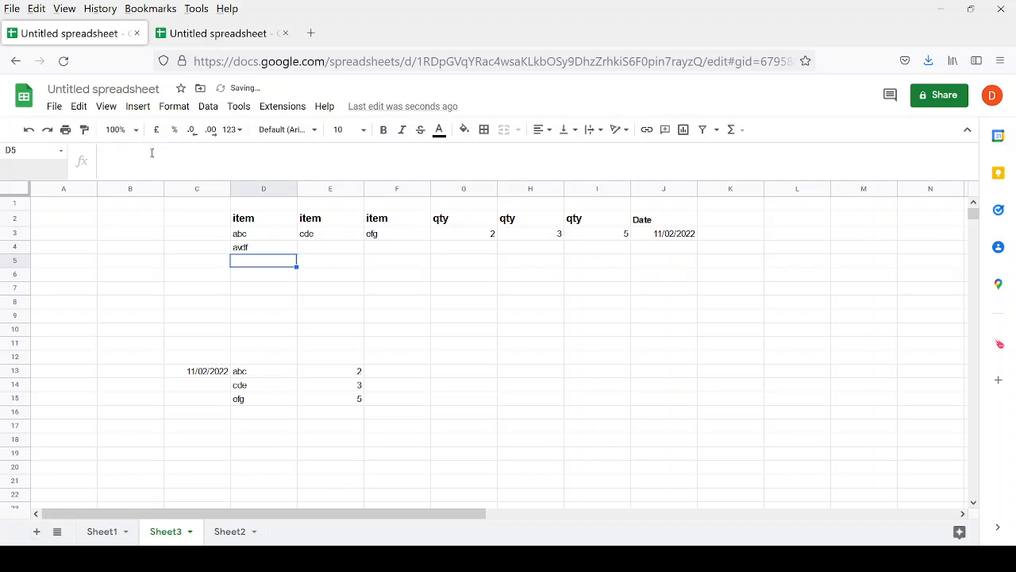
pyautogui.press('Up')
pyautogui.hotkey('shift', 'Right')
pyautogui.press('Right')
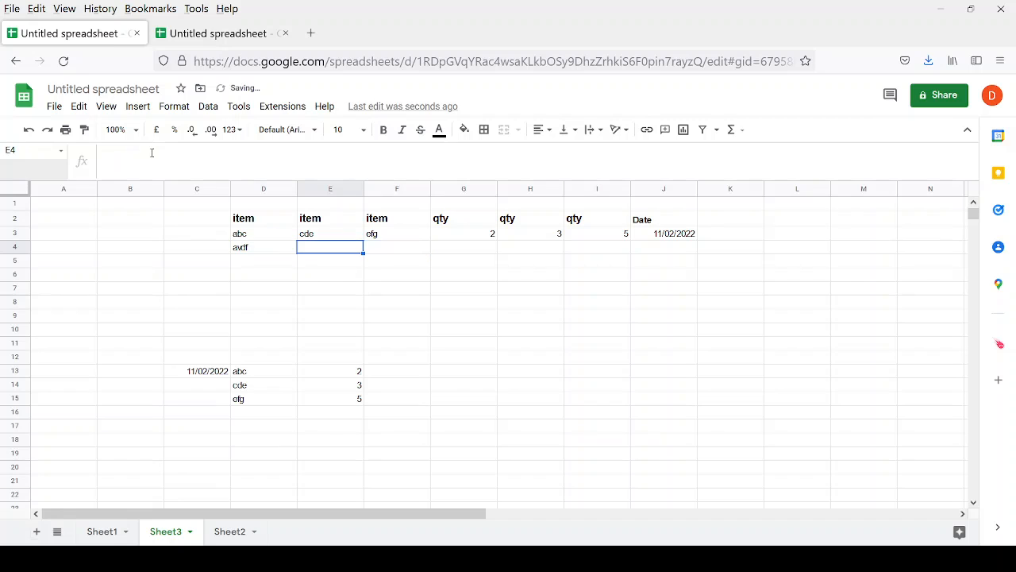
pyautogui.write('sds')
pyautogui.press('Tab')
pyautogui.write('gfg')
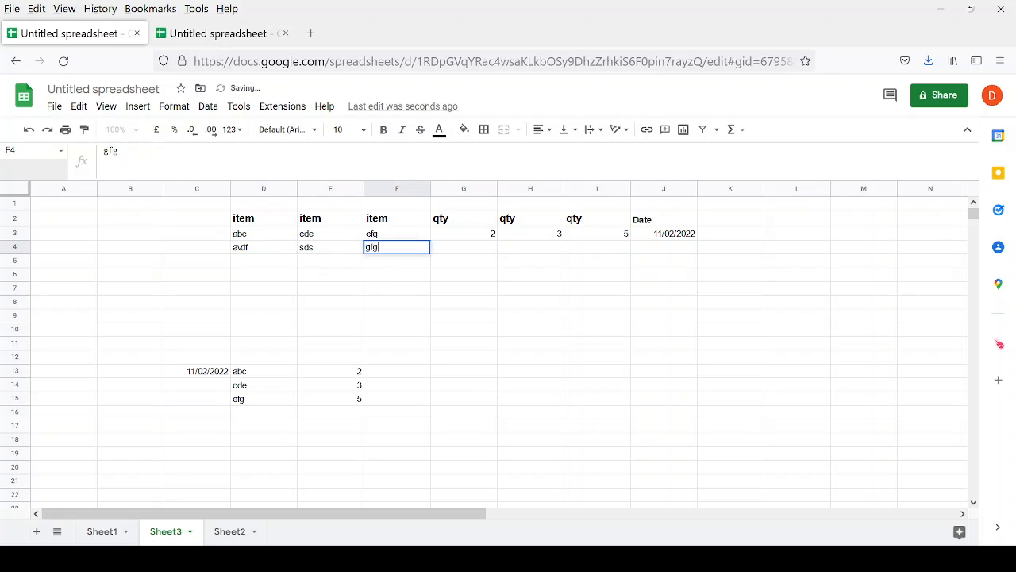
pyautogui.press('Tab')
# Enter quantities 3, 5 and 6 for the new row.
pyautogui.write('3')
pyautogui.press('Tab')
pyautogui.write('5')
pyautogui.press('Tab')
pyautogui.write('6')
pyautogui.press('Tab')
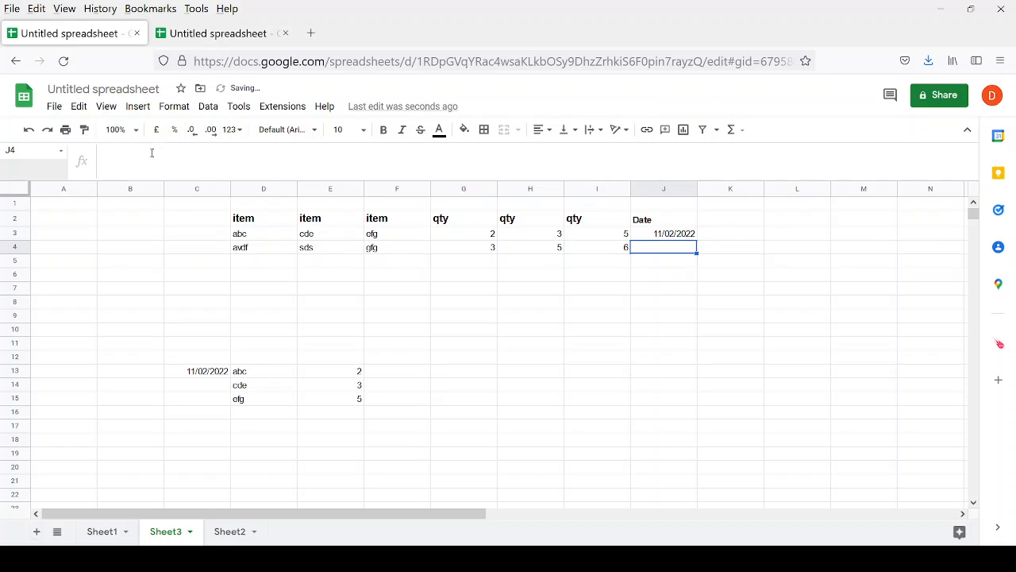
pyautogui.press('Down')
pyautogui.press('Left')
pyautogui.press('Left')
pyautogui.press('Left')
pyautogui.press('Left')
pyautogui.press('Left')
pyautogui.press('Left')
pyautogui.press('Down')
pyautogui.press('Down')
pyautogui.press('Down')
pyautogui.press('Down')
pyautogui.press('Down')
pyautogui.press('Left')
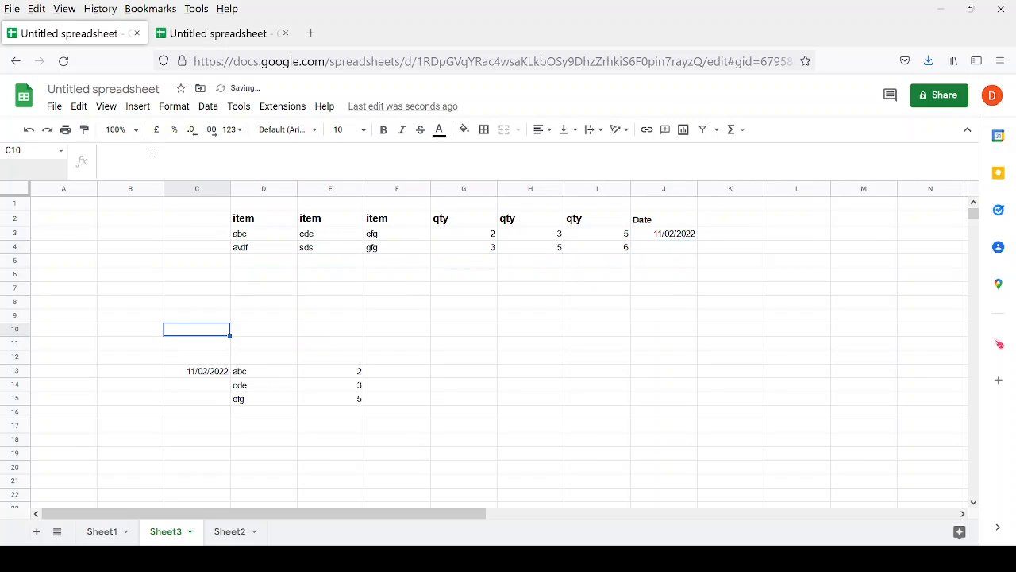
pyautogui.press('Down')
pyautogui.press('Down')
pyautogui.press('Down')
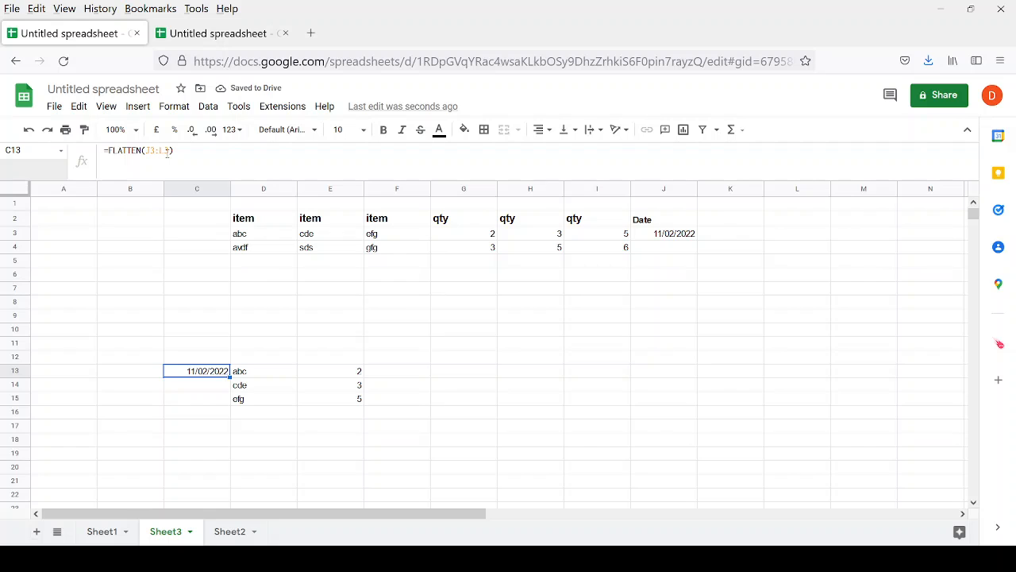
# Extend the FLATTEN ranges in C13, D13, E13 to J3:L10, D3:F4 and G3:I4.
pyautogui.click(166, 151)
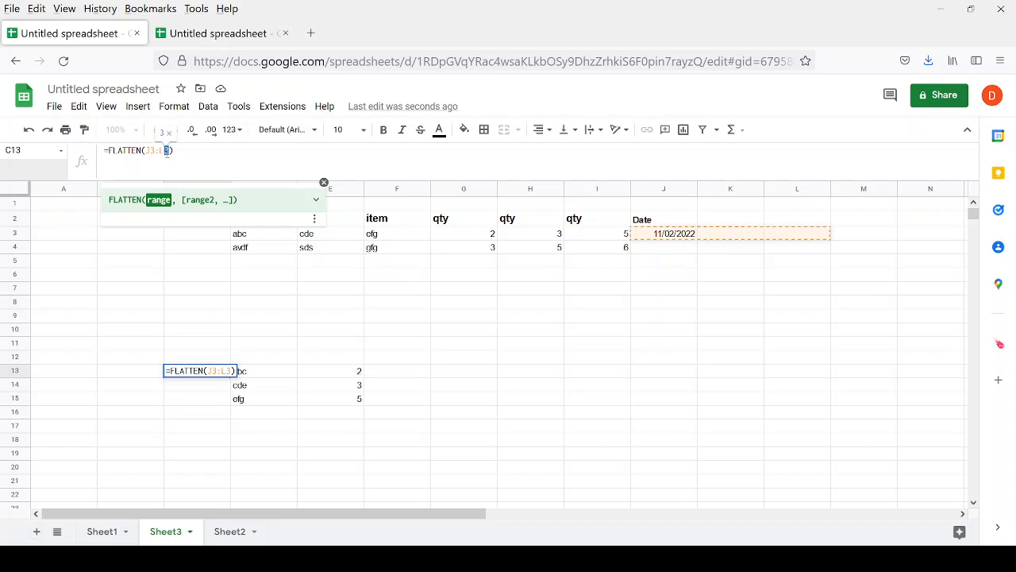
pyautogui.write('10')
pyautogui.press('Return')
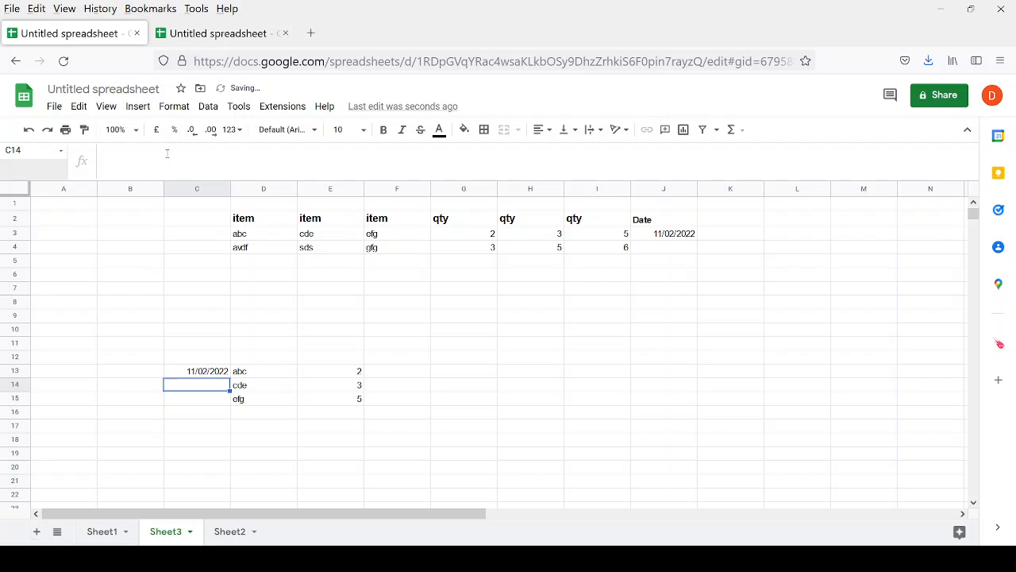
pyautogui.press('Right')
pyautogui.press('Up')
pyautogui.click(167, 151)
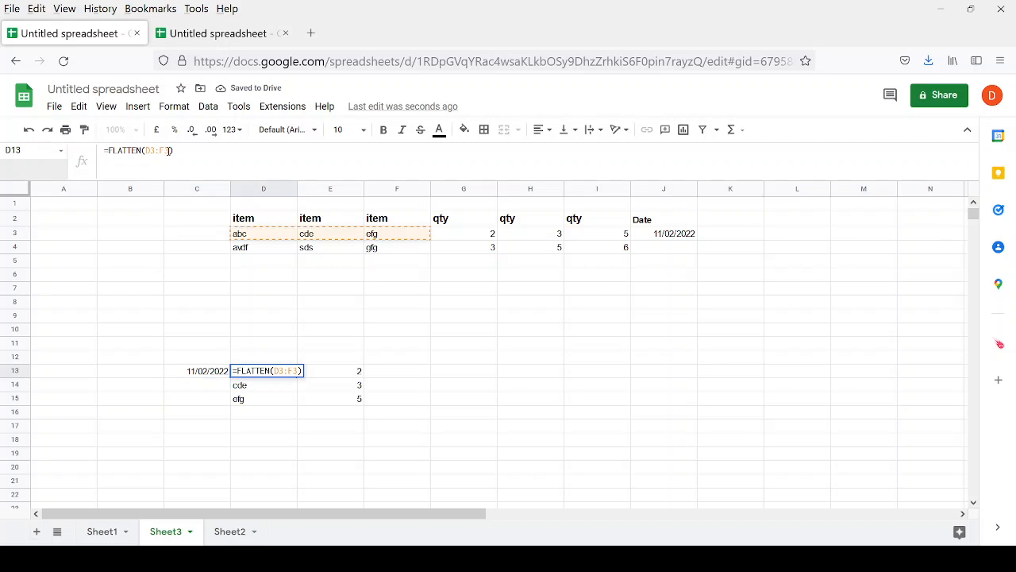
pyautogui.press('BackSpace')
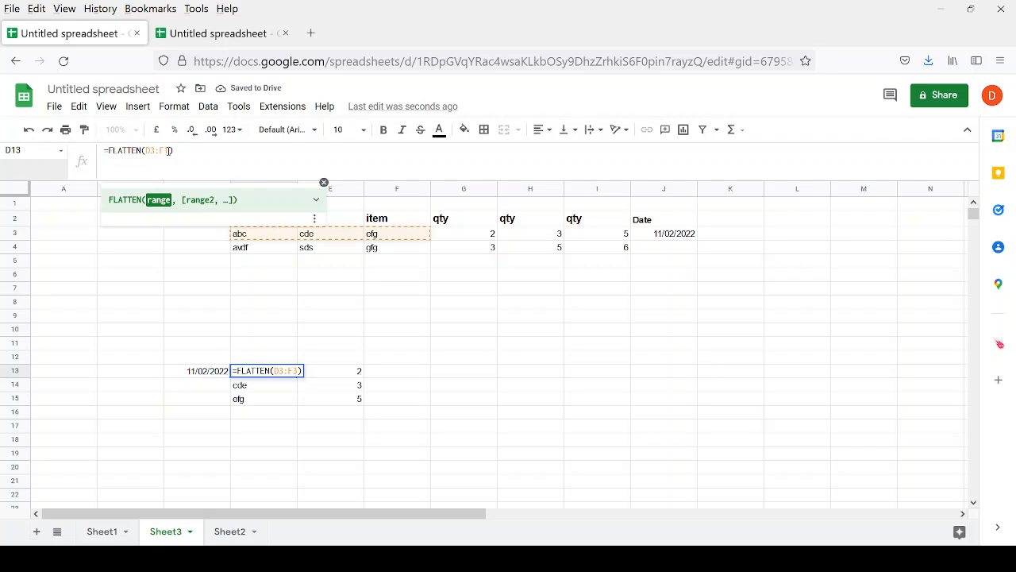
pyautogui.write('4')
pyautogui.press('Return')
pyautogui.press('Up')
pyautogui.press('Right')
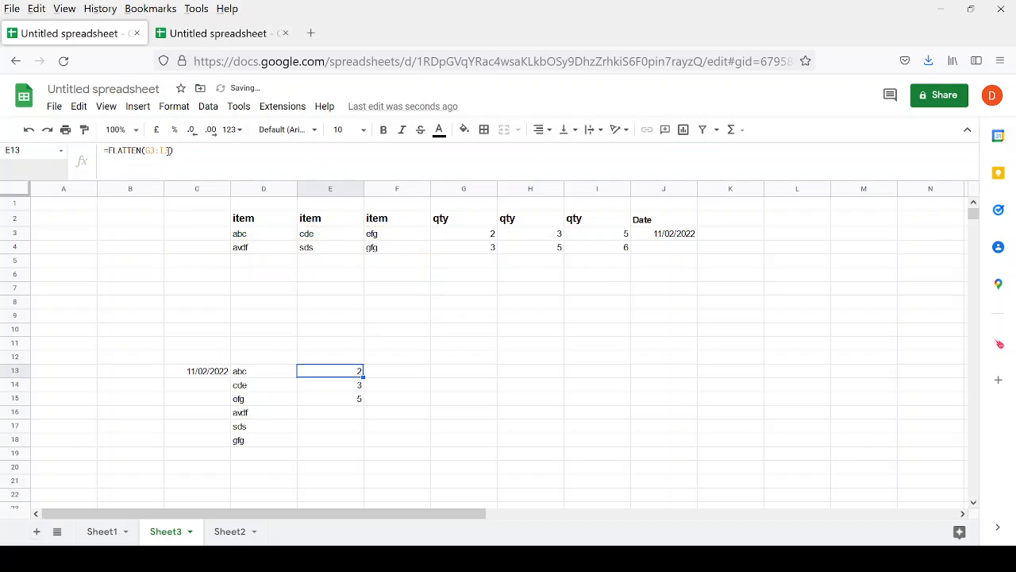
pyautogui.click(167, 150)
pyautogui.press('BackSpace')
pyautogui.write('4')
pyautogui.press('Return')
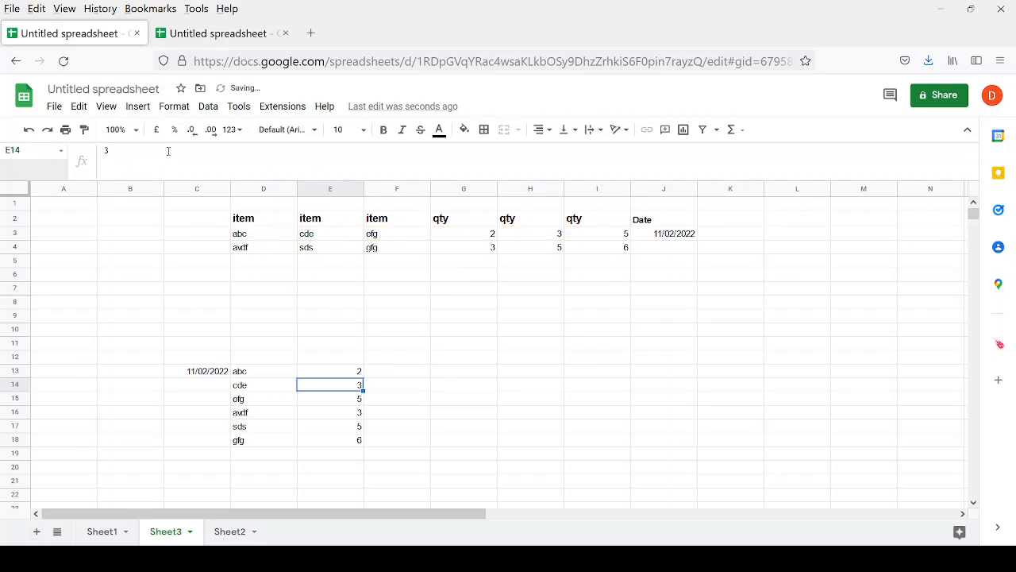
# Fill the second date 13/02/2022 into J4.
pyautogui.press('Up')
pyautogui.press('Left')
pyautogui.press('Down')
pyautogui.press('Down')
pyautogui.press('Down')
pyautogui.press('Down')
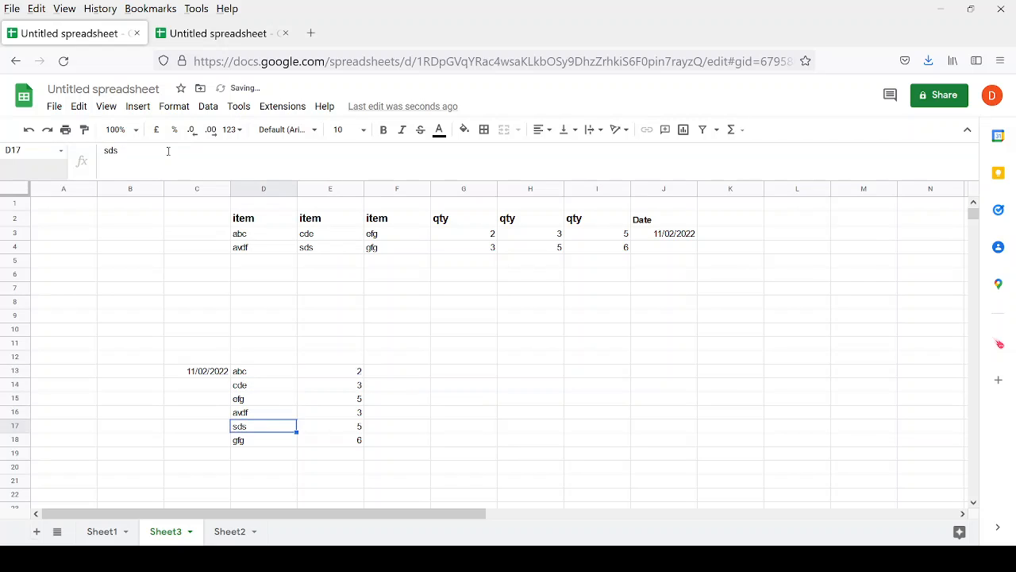
pyautogui.press('Up')
pyautogui.press('Up')
pyautogui.press('Up')
pyautogui.press('Up')
pyautogui.press('Up')
pyautogui.press('Up')
pyautogui.press('Up')
pyautogui.press('Up')
pyautogui.press('Up')
pyautogui.press('Right')
pyautogui.press('Right')
pyautogui.press('Right')
pyautogui.press('Right')
pyautogui.press('Right')
pyautogui.press('Up')
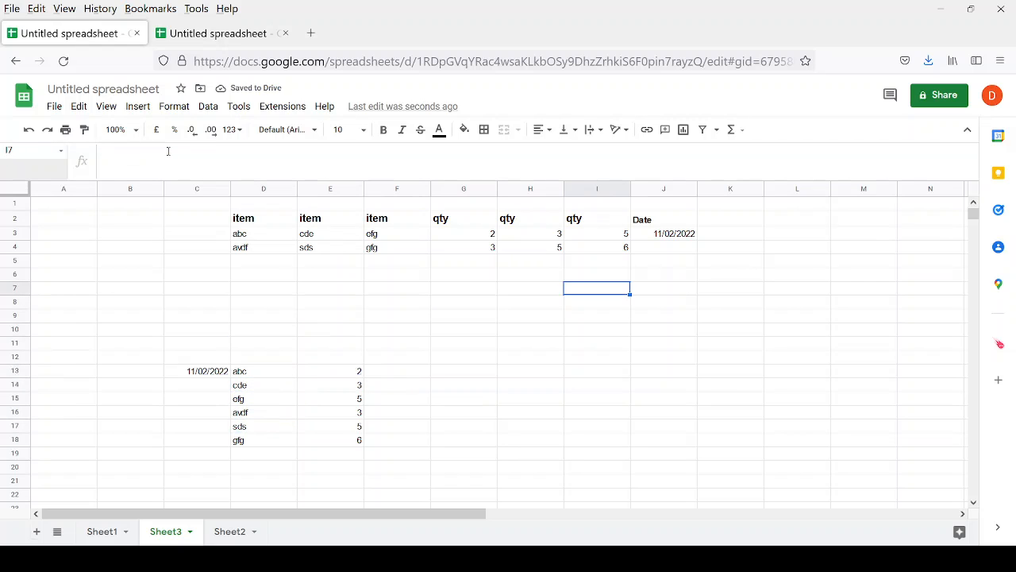
pyautogui.press('Up')
pyautogui.press('Up')
pyautogui.press('Up')
pyautogui.press('Right')
pyautogui.hotkey('ctrl', 'd')
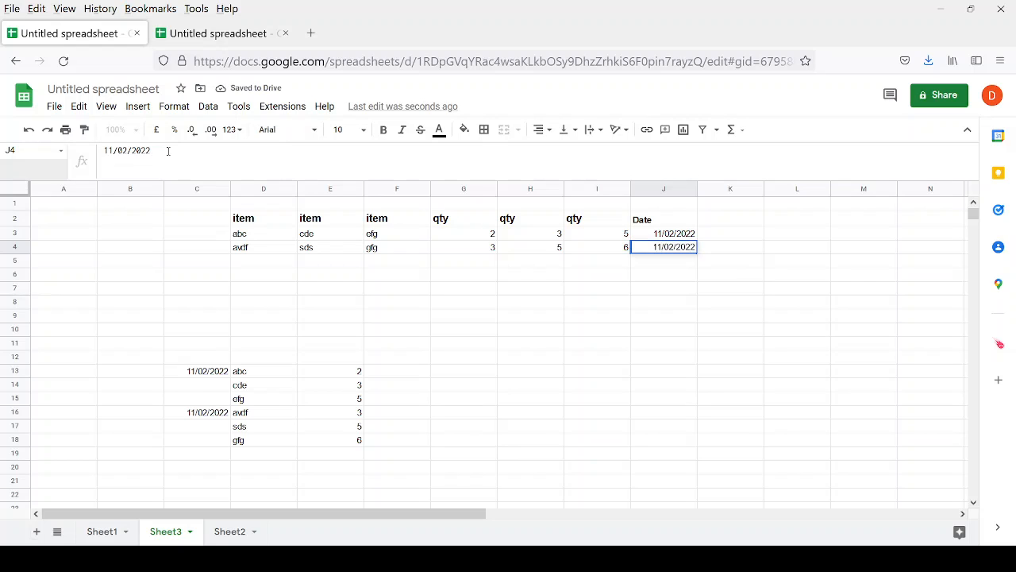
pyautogui.press('Return')
# Review the flattened outputs along row 13.
pyautogui.press('Down')
pyautogui.press('Down')
pyautogui.press('Down')
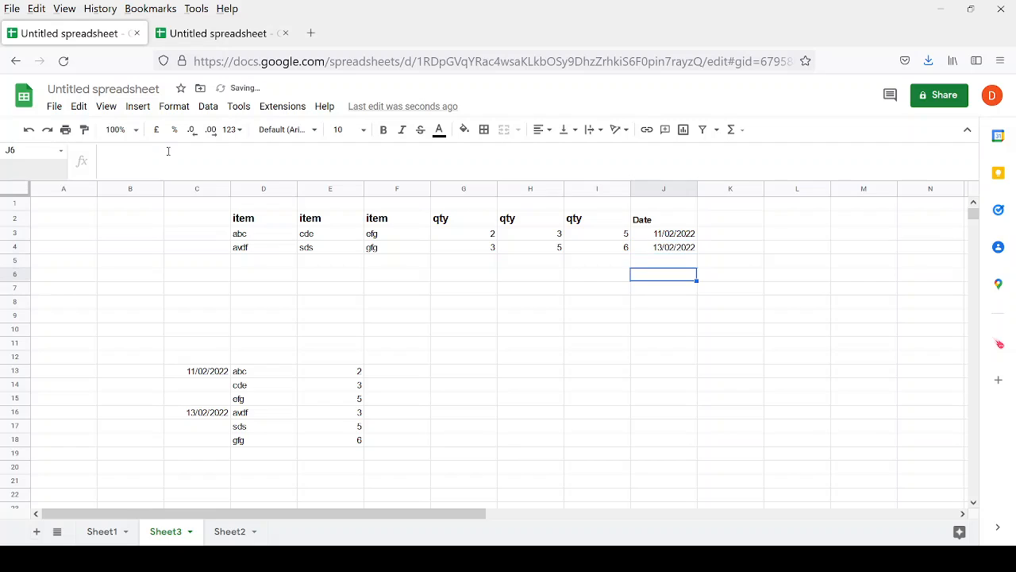
pyautogui.press('Left')
pyautogui.press('Down')
pyautogui.press('Down')
pyautogui.press('Down')
pyautogui.press('Down')
pyautogui.press('Down')
pyautogui.press('Down')
pyautogui.press('Down')
pyautogui.press('Left')
pyautogui.press('Left')
pyautogui.press('Left')
pyautogui.press('Left')
pyautogui.press('Left')
pyautogui.press('Left')
pyautogui.press('Left')
pyautogui.press('Up')
pyautogui.press('Up')
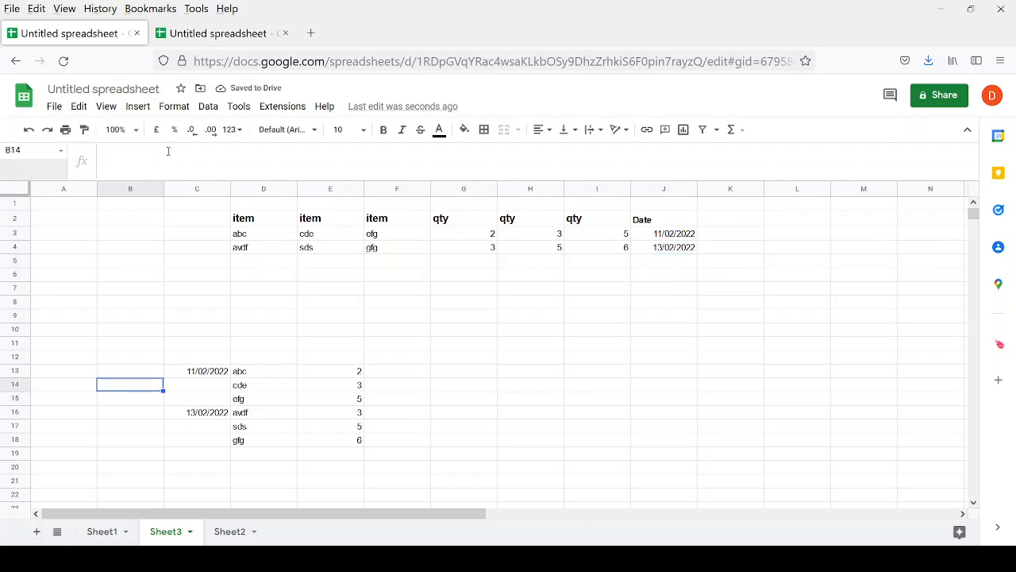
pyautogui.press('Right')
pyautogui.hotkey('shift', 'Right')
pyautogui.press('Right')
pyautogui.press('Right')
pyautogui.press('Right')
pyautogui.press('Right')
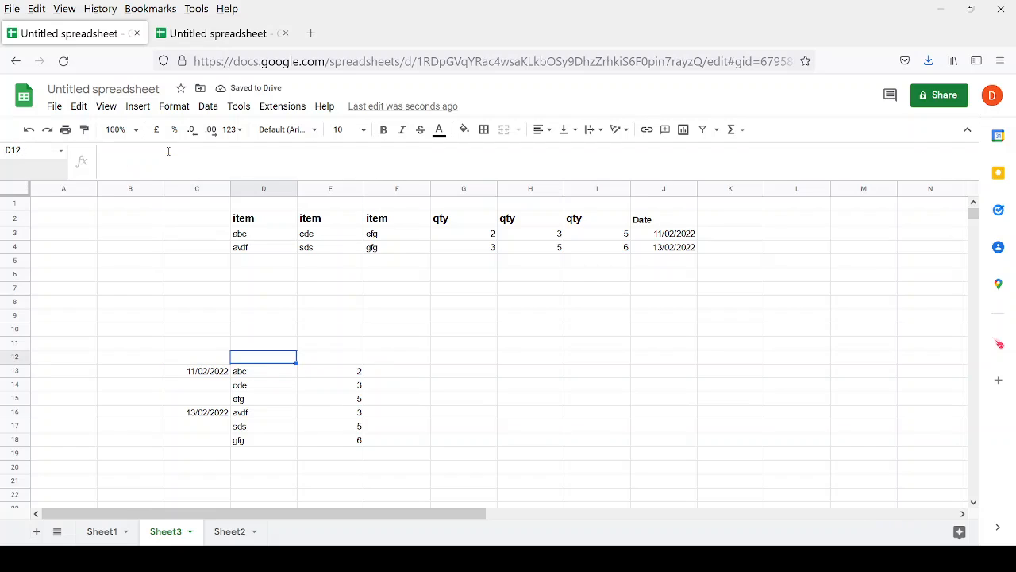
# Enter =TRANSPOSE(D3:F10) in G14 to show abc, cde, efg beside avdf, sds, gfg.
pyautogui.press('Down')
pyautogui.write('+')
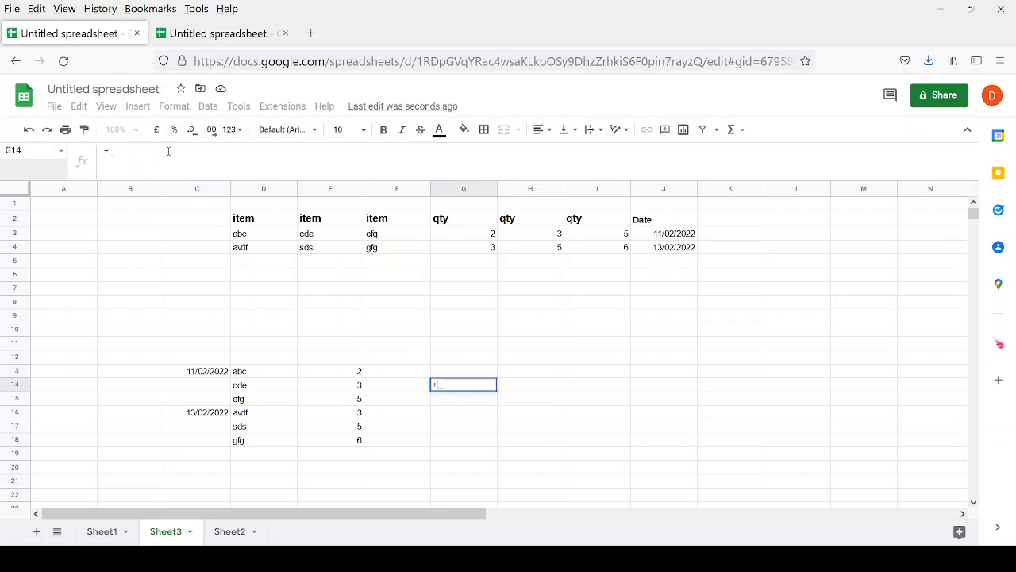
pyautogui.write('tra')
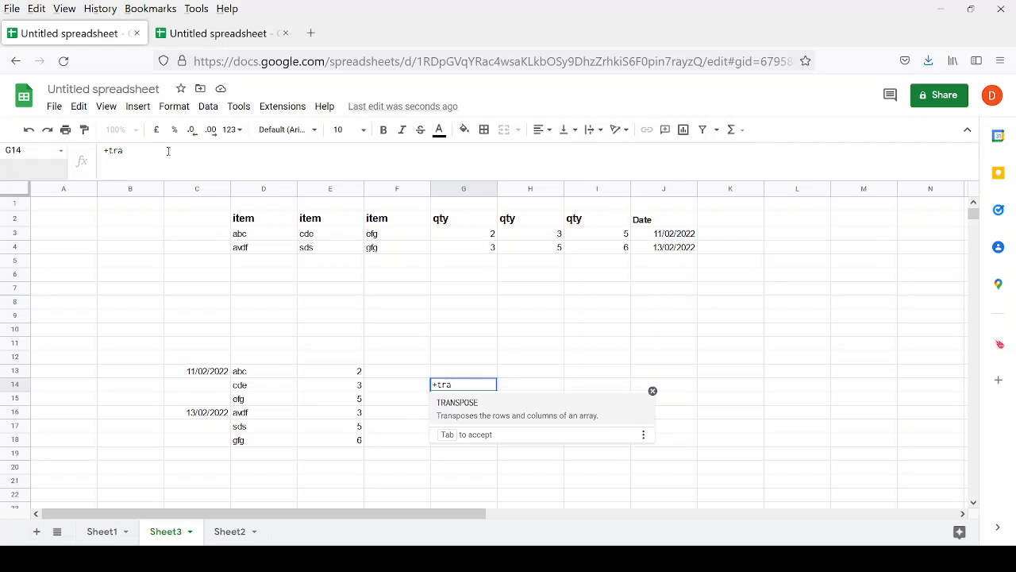
pyautogui.press('Tab')
pyautogui.press('Up')
pyautogui.press('Up')
pyautogui.press('Up')
pyautogui.press('Up')
pyautogui.press('Up')
pyautogui.press('Up')
pyautogui.press('Left')
pyautogui.press('Left')
pyautogui.press('Left')
pyautogui.press('Left')
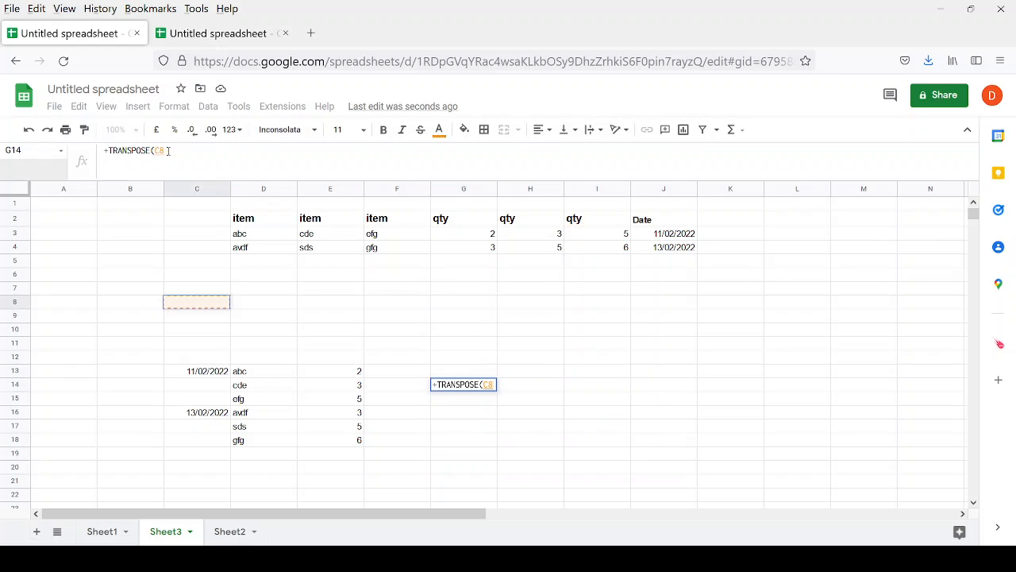
pyautogui.press('Up')
pyautogui.press('Up')
pyautogui.press('Up')
pyautogui.press('Up')
pyautogui.press('Up')
pyautogui.press('Right')
pyautogui.hotkey('shift', 'Right')
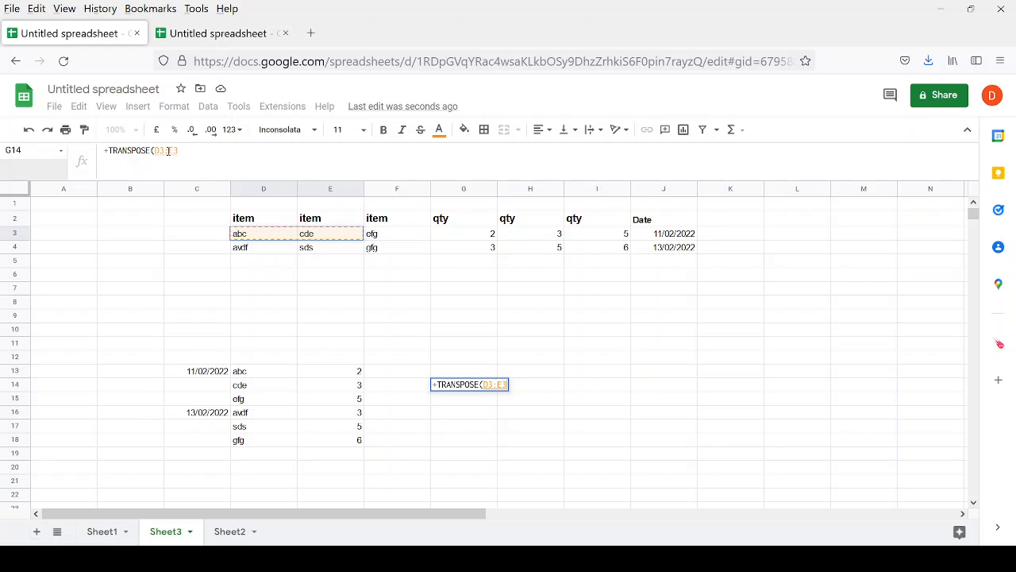
pyautogui.hotkey('shift', 'Right')
pyautogui.hotkey('shift', 'Down')
pyautogui.hotkey('shift', 'Down')
pyautogui.hotkey('shift', 'Down')
pyautogui.hotkey('shift', 'Down')
pyautogui.hotkey('shift', 'Down')
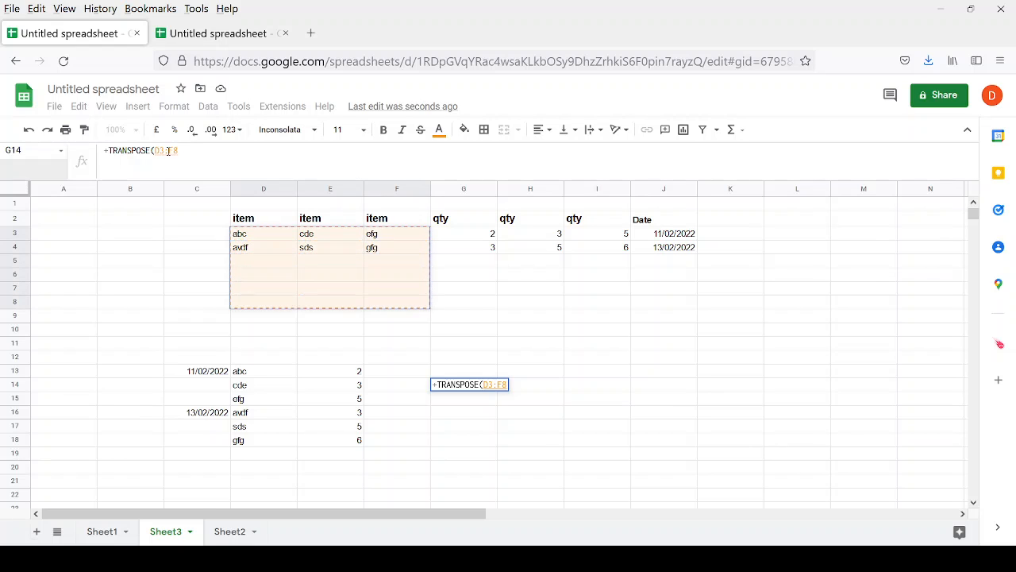
pyautogui.hotkey('shift', 'Down')
pyautogui.hotkey('shift', 'Down')
pyautogui.hotkey('shift', 'Down')
pyautogui.hotkey('shift', 'Down')
pyautogui.hotkey('shift', 'Down')
pyautogui.hotkey('shift', 'Up')
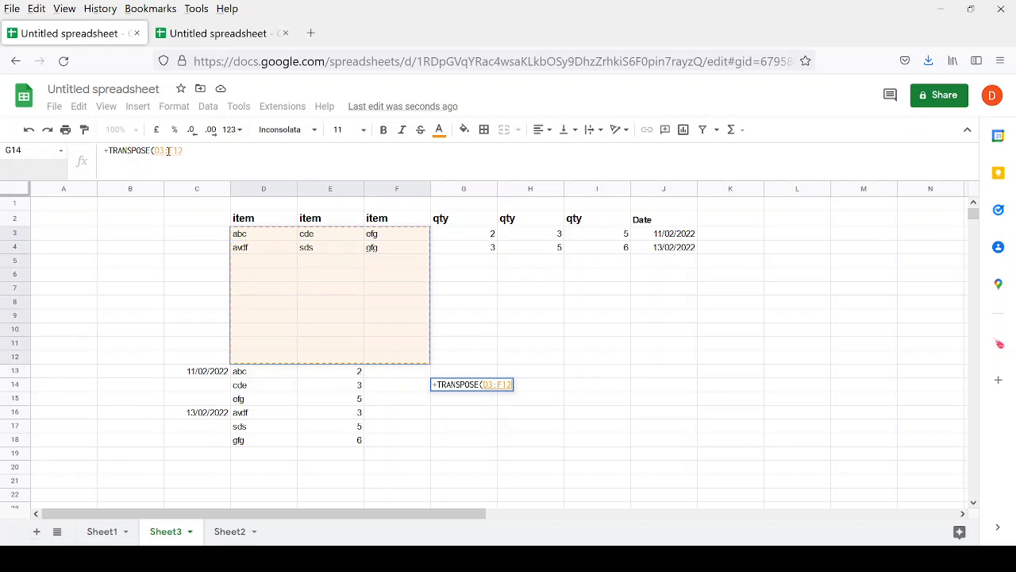
pyautogui.hotkey('shift', 'Up')
pyautogui.hotkey('shift', 'Up')
pyautogui.press('Return')
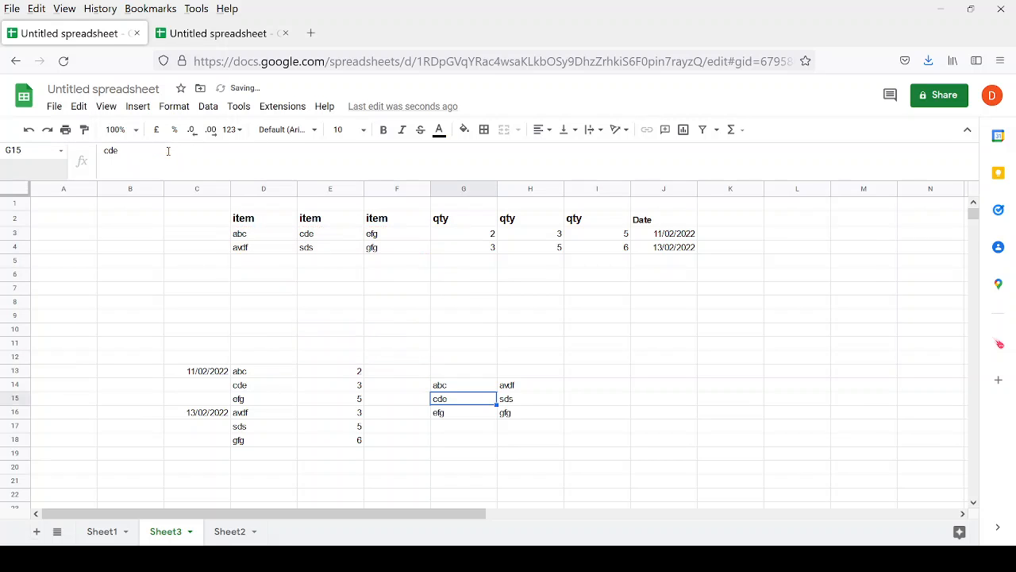
pyautogui.press('Up')
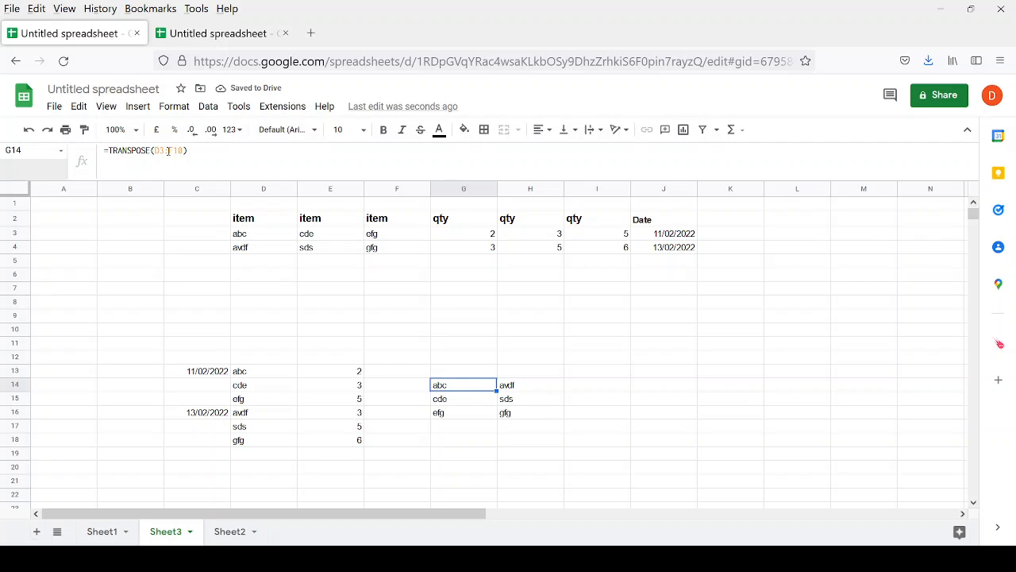
pyautogui.press('Up')
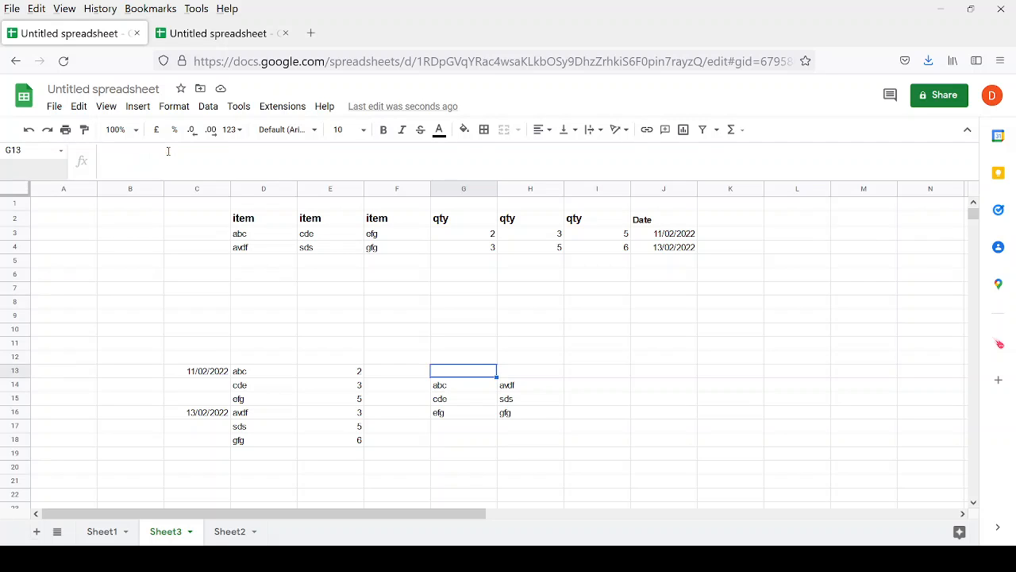
pyautogui.press('Right')
pyautogui.press('Down')
pyautogui.press('Right')
# Enter =TRANSPOSE(G3:I4) in I14 to transpose the qty values.
pyautogui.write('+tans')
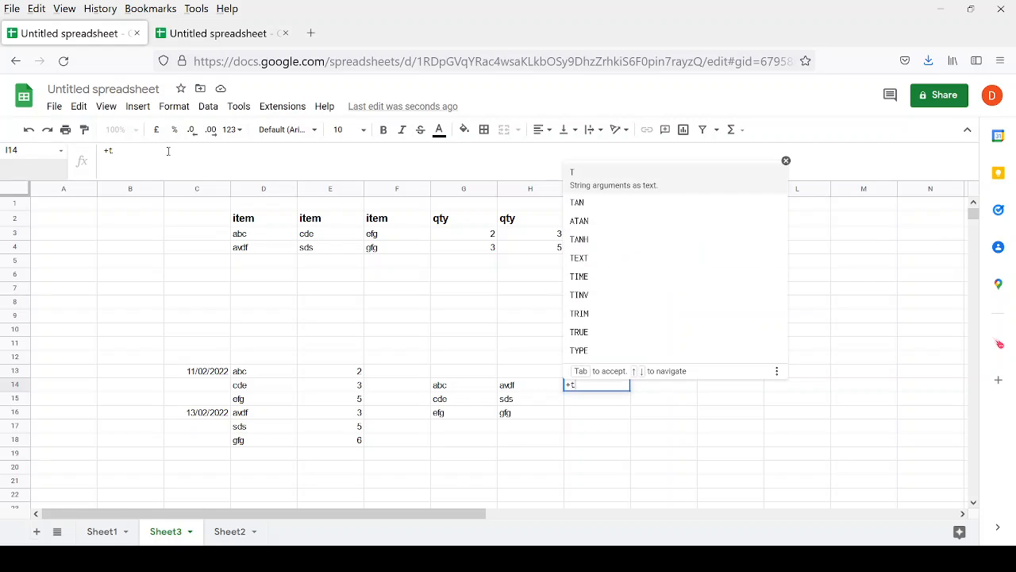
pyautogui.press('BackSpace')
pyautogui.press('BackSpace')
pyautogui.press('BackSpace')
pyautogui.write('ra')
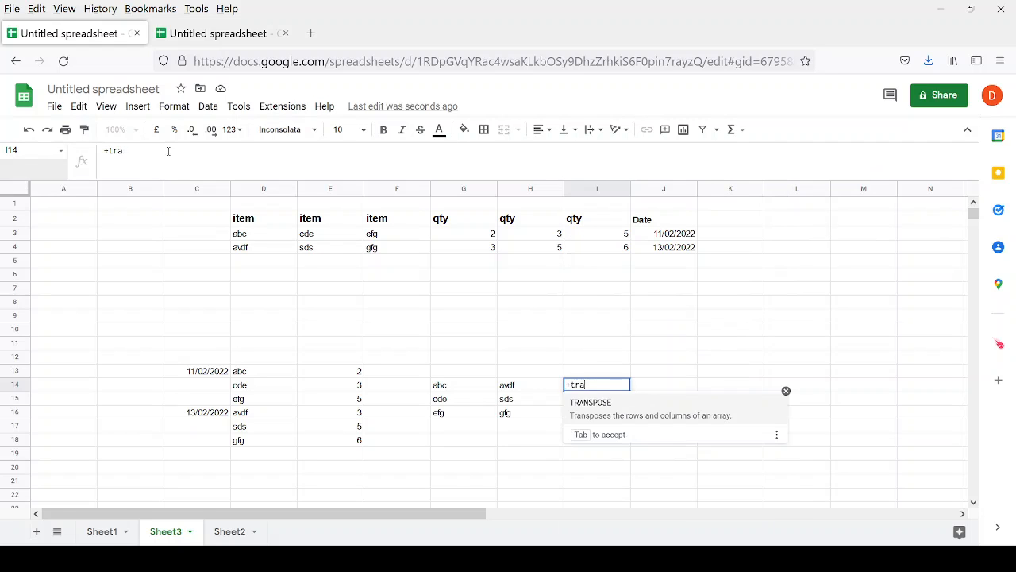
pyautogui.press('Tab')
pyautogui.press('Up')
pyautogui.press('Left')
pyautogui.press('Left')
pyautogui.press('Left')
pyautogui.press('Left')
pyautogui.press('Up')
pyautogui.press('Up')
pyautogui.press('Up')
pyautogui.press('Up')
pyautogui.press('Up')
pyautogui.press('Up')
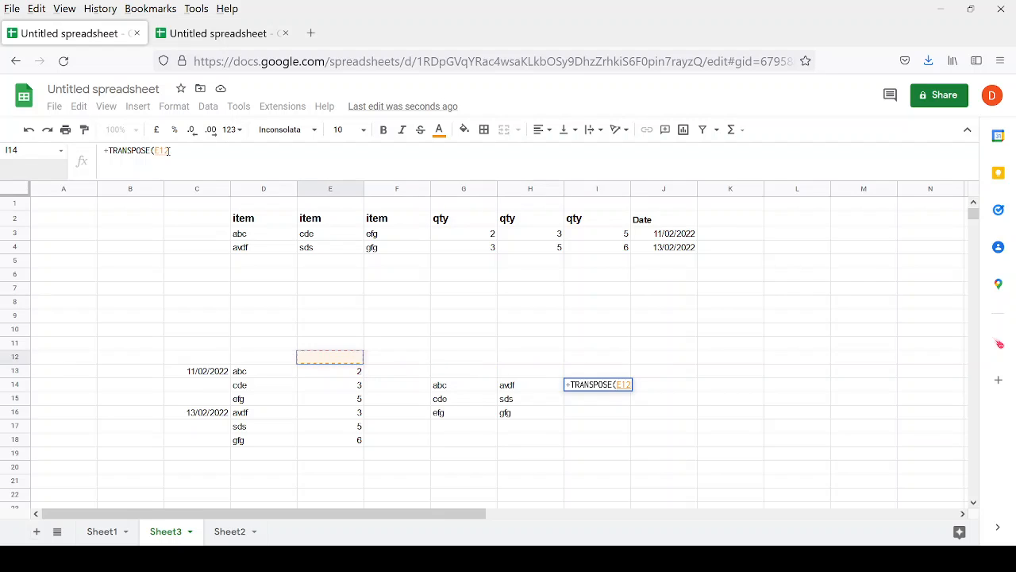
pyautogui.press('Right')
pyautogui.press('Up')
pyautogui.press('Up')
pyautogui.press('Up')
pyautogui.press('Up')
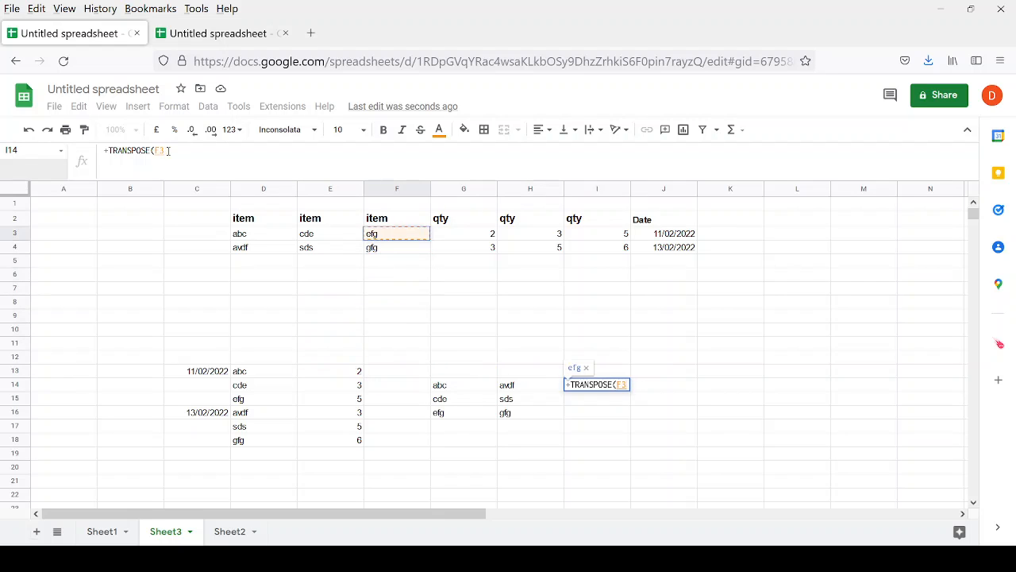
pyautogui.press('Right')
pyautogui.hotkey('shift', 'Right')
pyautogui.hotkey('shift', 'Right')
pyautogui.hotkey('shift', 'Right')
pyautogui.hotkey('shift', 'Left')
pyautogui.hotkey('shift', 'Down')
pyautogui.hotkey('shift', 'Down')
pyautogui.hotkey('shift', 'Down')
pyautogui.hotkey('shift', 'Down')
pyautogui.hotkey('shift', 'Down')
pyautogui.hotkey('shift', 'Down')
pyautogui.hotkey('shift', 'Down')
pyautogui.hotkey('shift', 'Down')
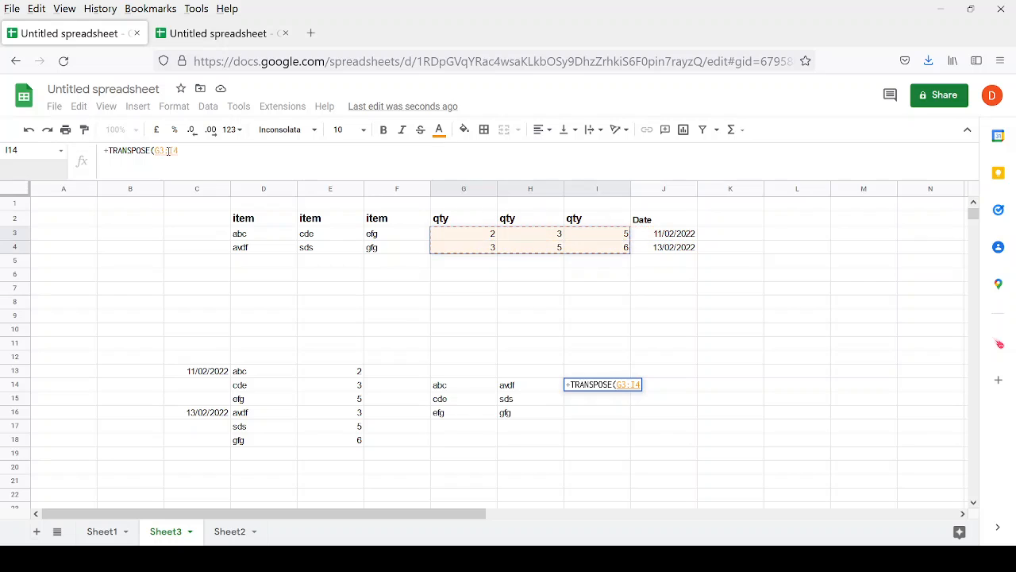
pyautogui.hotkey('shift', 'Up')
pyautogui.hotkey('shift', 'Up')
pyautogui.hotkey('shift', 'Up')
pyautogui.hotkey('shift', 'Up')
pyautogui.hotkey('shift', 'Up')
pyautogui.hotkey('shift', 'Up')
pyautogui.hotkey('shift', 'Up')
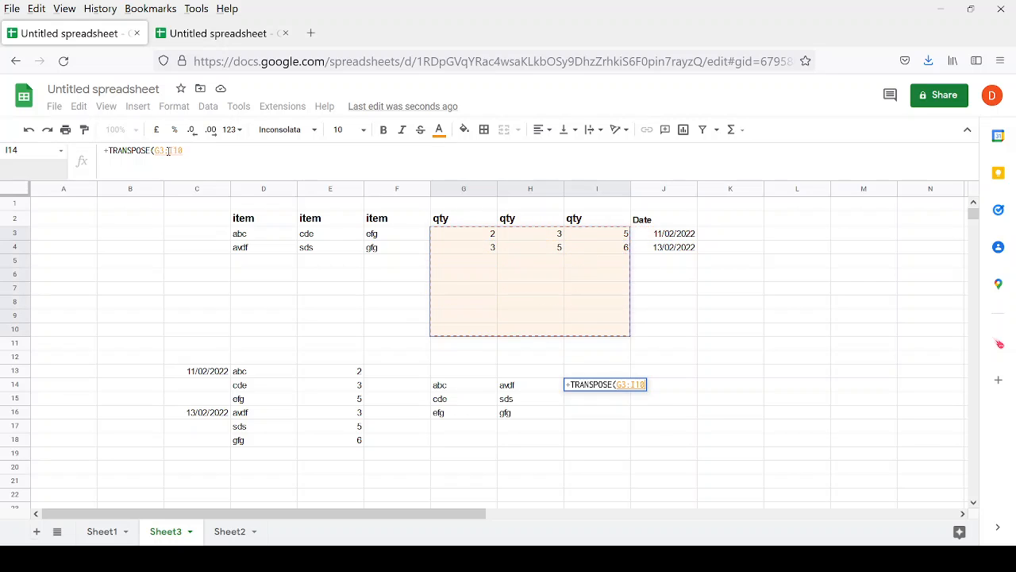
pyautogui.press('Return')
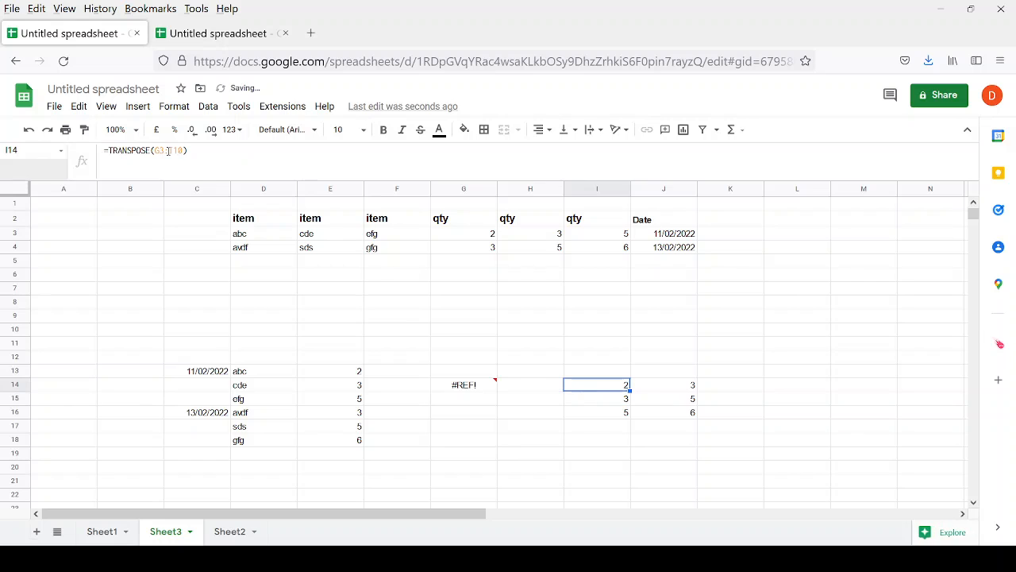
# Cut the spilled qty block I14:J16 to move it to K14.
pyautogui.hotkey('shift', 'Right')
pyautogui.hotkey('shift', 'Down')
pyautogui.hotkey('shift', 'Down')
pyautogui.hotkey('ctrl', 'x')
pyautogui.press('Right')
pyautogui.press('Right')
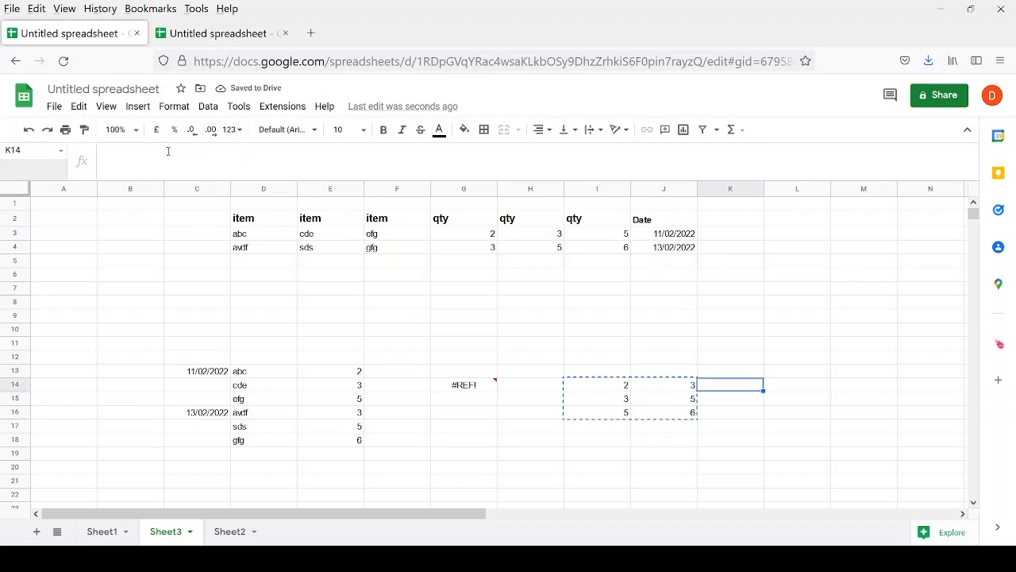
# Paste the qty block at K14 and inspect the #REF! formula in G14.
pyautogui.hotkey('ctrl', 'v')
pyautogui.press('Left')
pyautogui.press('Left')
pyautogui.press('Left')
pyautogui.press('Left')
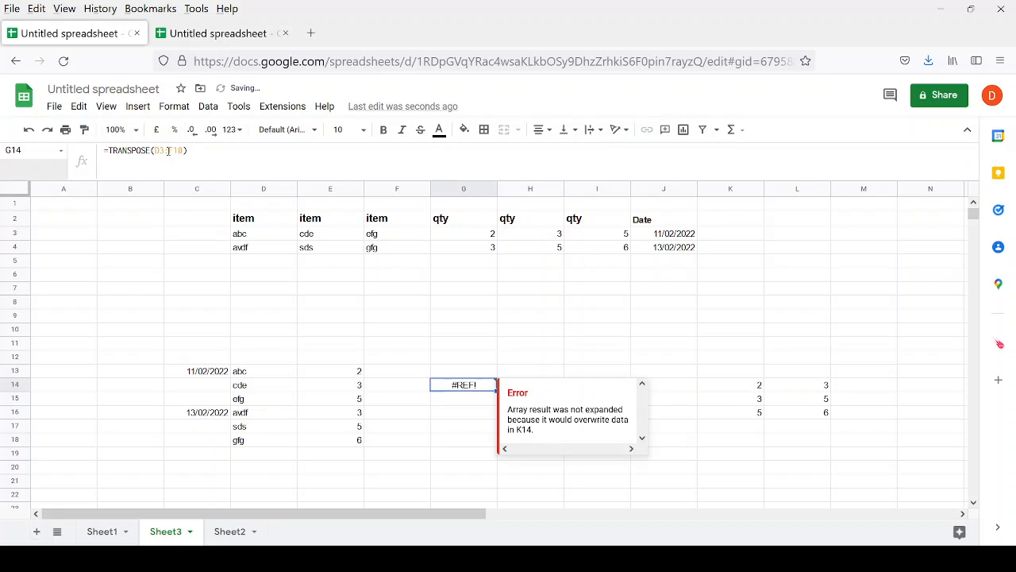
pyautogui.click(168, 151)
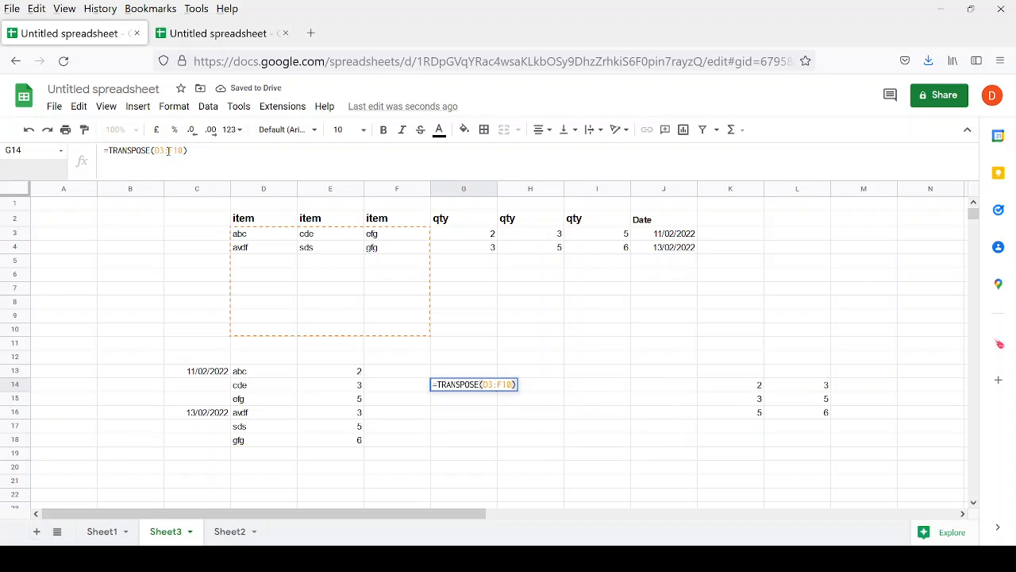
pyautogui.press('Escape')
# Select the relocated qty block K14:L16.
pyautogui.press('Right')
pyautogui.press('Right')
pyautogui.press('Right')
pyautogui.press('Right')
pyautogui.press('Right')
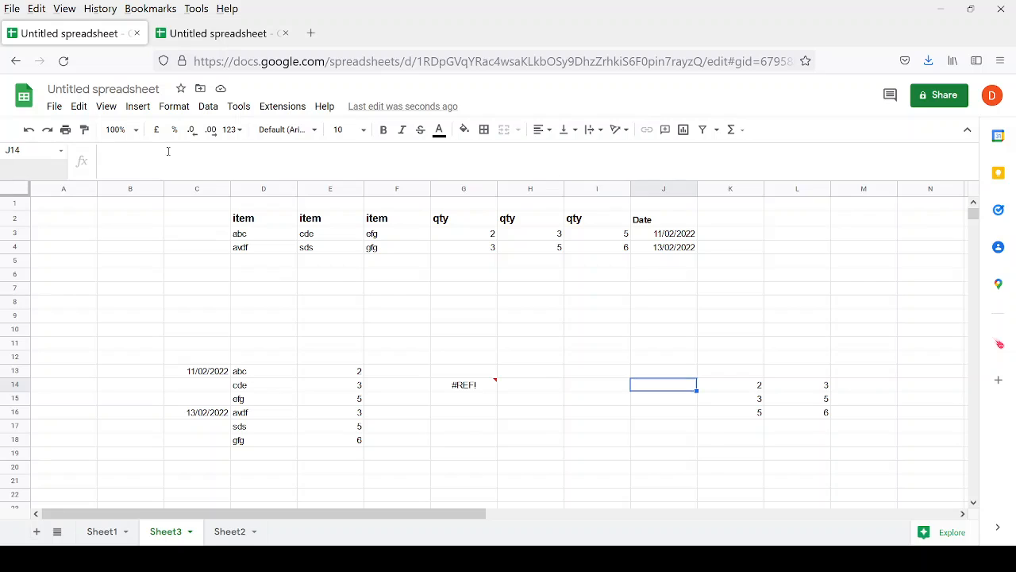
pyautogui.press('Left')
pyautogui.hotkey('shift', 'Down')
pyautogui.hotkey('shift', 'Down')
pyautogui.hotkey('shift', 'Right')
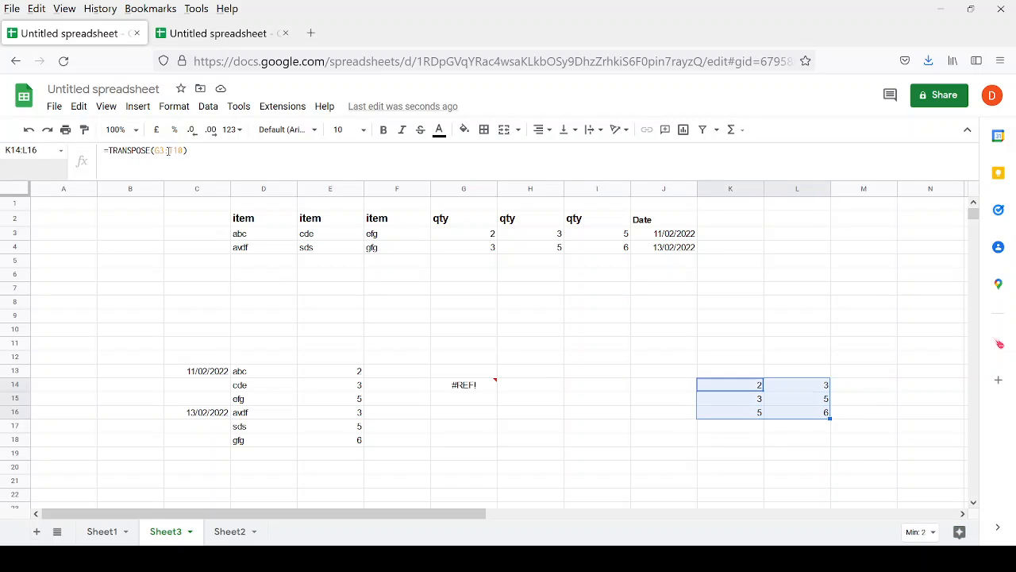
pyautogui.press('Escape')
# Paste the qty block at G28:H30, letting G14's item transpose display again.
pyautogui.press('Down')
pyautogui.press('Down')
pyautogui.press('Down')
pyautogui.press('Down')
pyautogui.press('Down')
pyautogui.press('Down')
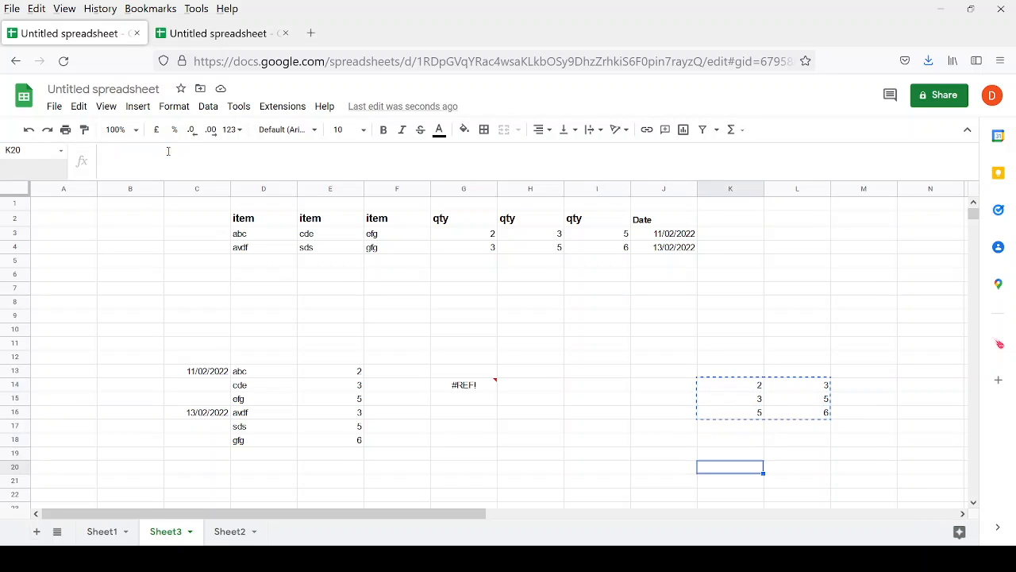
pyautogui.press('Down')
pyautogui.press('Left')
pyautogui.press('Left')
pyautogui.press('Left')
pyautogui.press('Left')
pyautogui.press('Left')
pyautogui.press('Left')
pyautogui.press('Down')
pyautogui.press('Down')
pyautogui.press('Down')
pyautogui.press('Down')
pyautogui.press('Down')
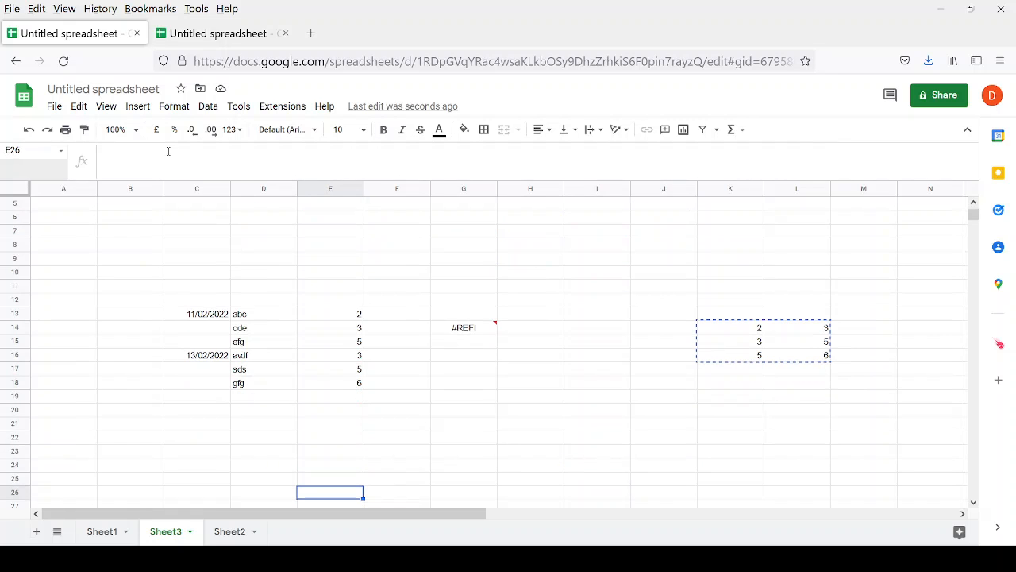
pyautogui.press('Right')
pyautogui.press('Down')
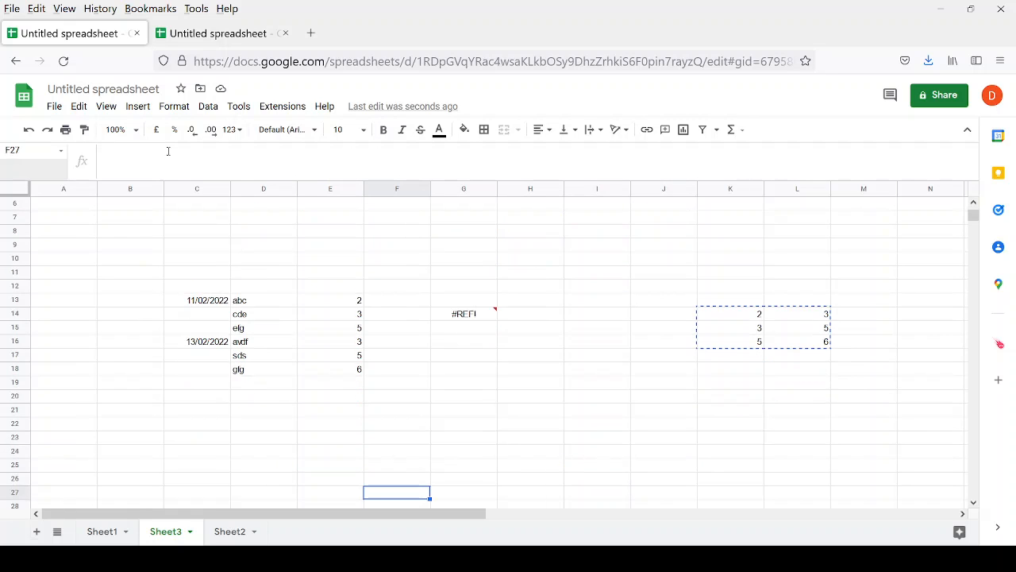
pyautogui.press('Right')
pyautogui.press('Down')
pyautogui.hotkey('ctrl', 'v')
# Review the pasted rows and select the flattened block C13:E18.
pyautogui.press('Up')
pyautogui.press('Up')
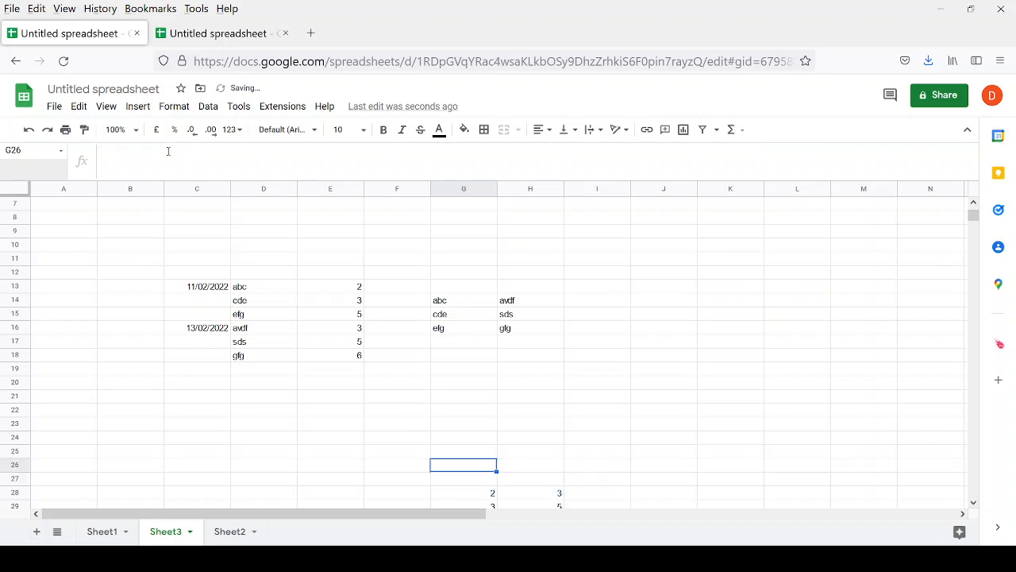
pyautogui.press('Down')
pyautogui.press('Down')
pyautogui.press('Down')
pyautogui.press('Down')
pyautogui.press('Down')
pyautogui.press('Up')
pyautogui.press('Up')
pyautogui.press('Up')
pyautogui.press('Up')
pyautogui.press('Up')
pyautogui.press('Up')
pyautogui.press('Up')
pyautogui.press('Up')
pyautogui.press('Up')
pyautogui.press('Up')
pyautogui.press('Up')
pyautogui.press('Up')
pyautogui.press('Up')
pyautogui.press('Up')
pyautogui.press('Up')
pyautogui.press('Up')
pyautogui.press('Up')
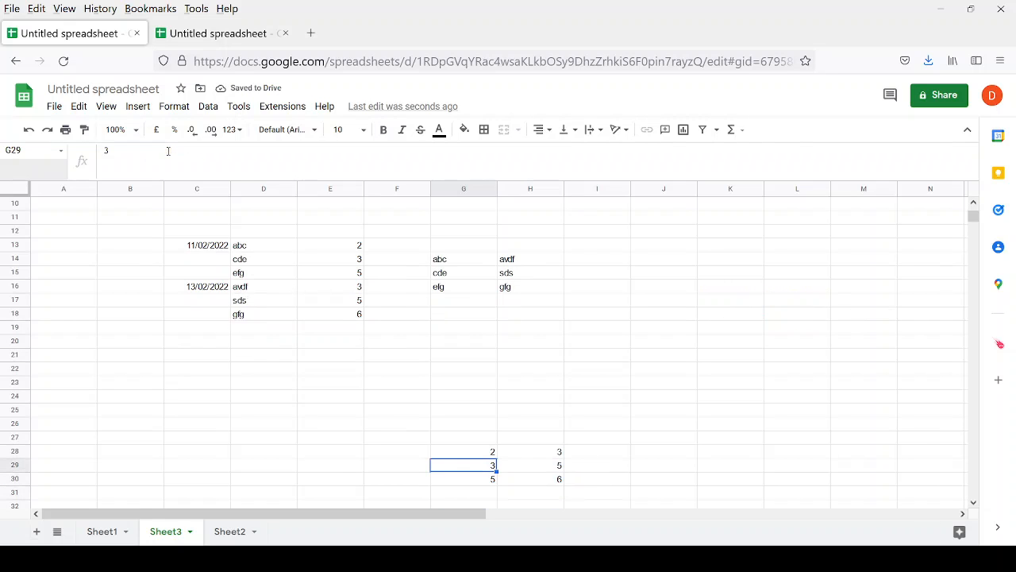
pyautogui.press('Left')
pyautogui.press('Left')
pyautogui.press('Left')
pyautogui.press('Left')
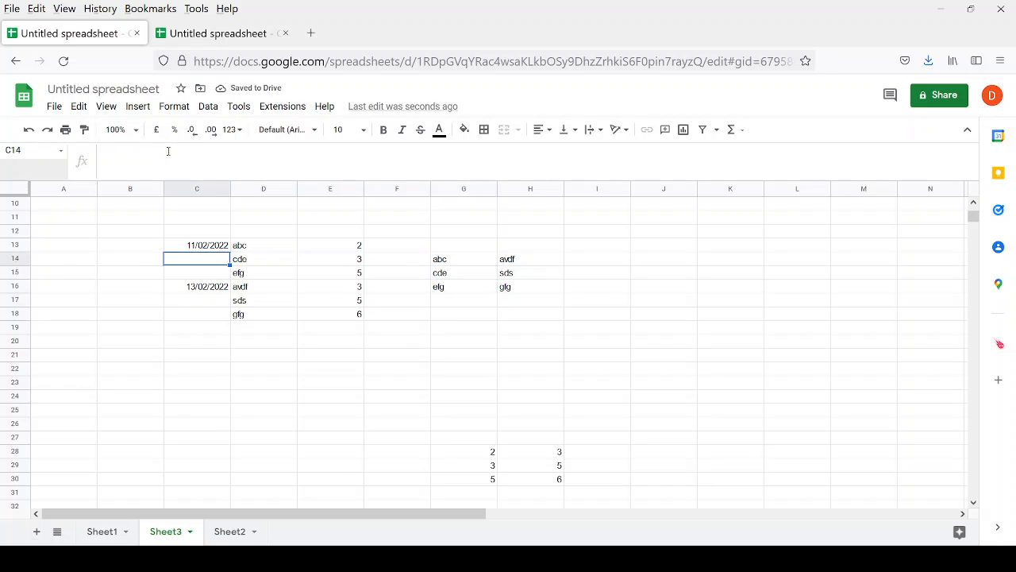
pyautogui.press('Up')
pyautogui.hotkey('shift', 'Right')
pyautogui.hotkey('shift', 'Right')
pyautogui.hotkey('shift', 'Down')
pyautogui.hotkey('shift', 'Down')
pyautogui.hotkey('shift', 'Down')
pyautogui.hotkey('shift', 'Down')
pyautogui.hotkey('shift', 'Down')
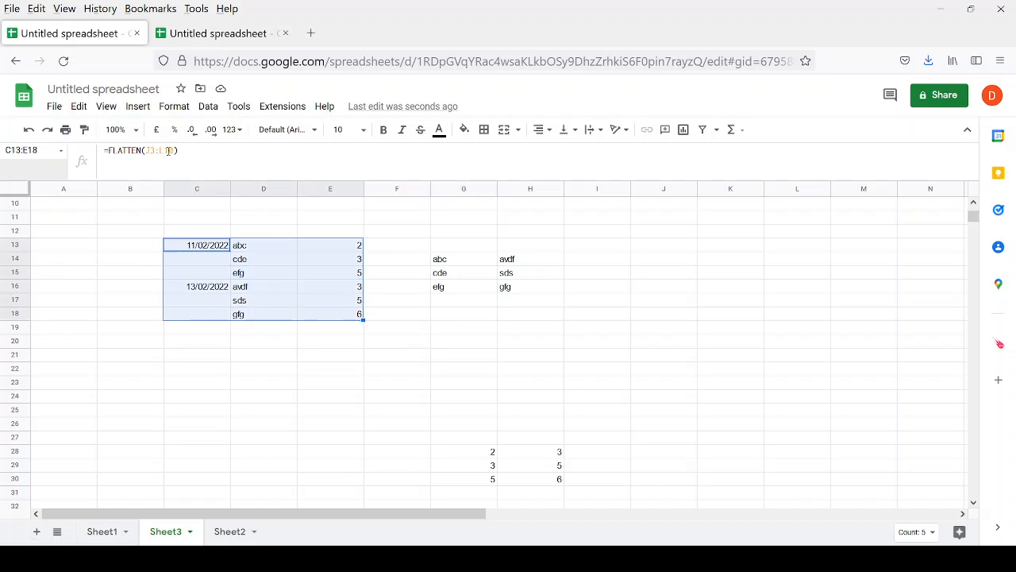
# Select the transposed qty block G28:H30 and cut it.
pyautogui.press('Right')
pyautogui.press('Right')
pyautogui.press('Right')
pyautogui.press('Right')
pyautogui.press('Down')
pyautogui.press('Down')
pyautogui.press('Down')
pyautogui.press('Down')
pyautogui.press('Down')
pyautogui.press('Down')
pyautogui.press('Down')
pyautogui.press('Down')
pyautogui.press('Down')
pyautogui.press('Down')
pyautogui.press('Down')
pyautogui.press('Down')
pyautogui.press('Down')
pyautogui.press('Down')
pyautogui.press('Down')
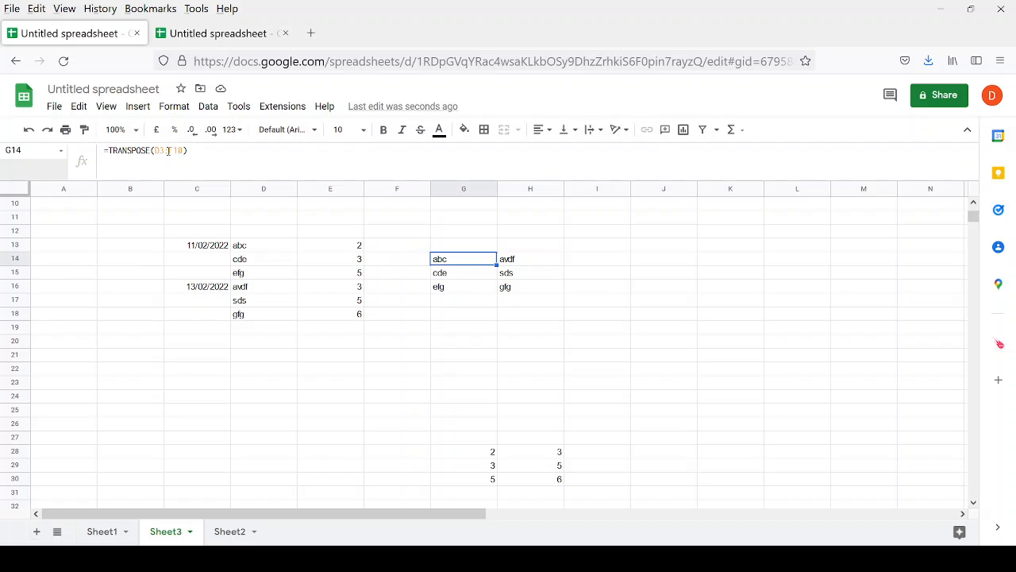
pyautogui.hotkey('shift', 'Down')
pyautogui.hotkey('shift', 'Down')
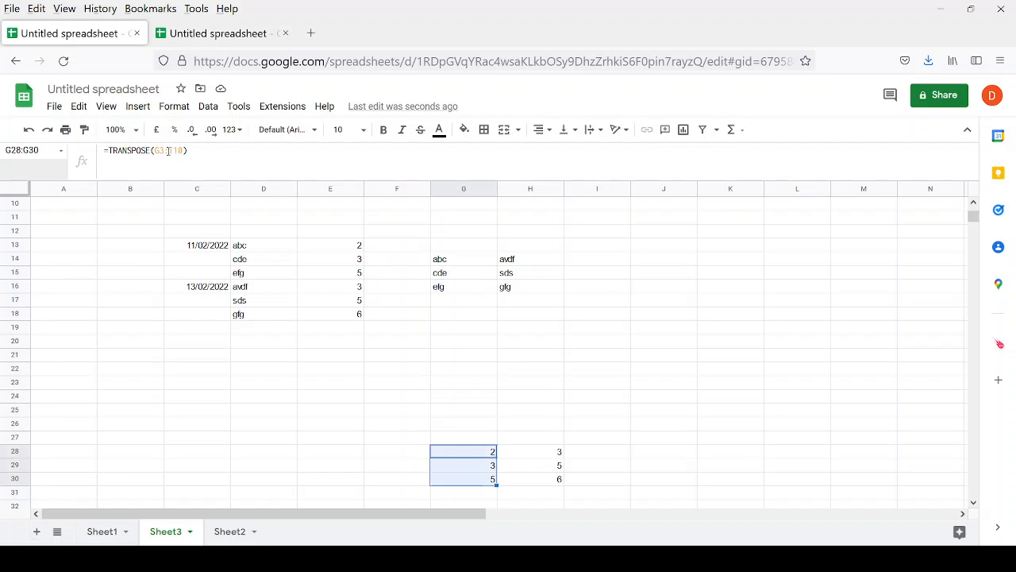
pyautogui.hotkey('shift', 'Right')
pyautogui.hotkey('ctrl', 'c')
pyautogui.press('Up')
pyautogui.press('Up')
pyautogui.press('Up')
pyautogui.press('Up')
pyautogui.press('Up')
pyautogui.press('Up')
pyautogui.press('Up')
pyautogui.press('Up')
pyautogui.press('Up')
pyautogui.press('Up')
pyautogui.press('Up')
pyautogui.press('Up')
pyautogui.press('Up')
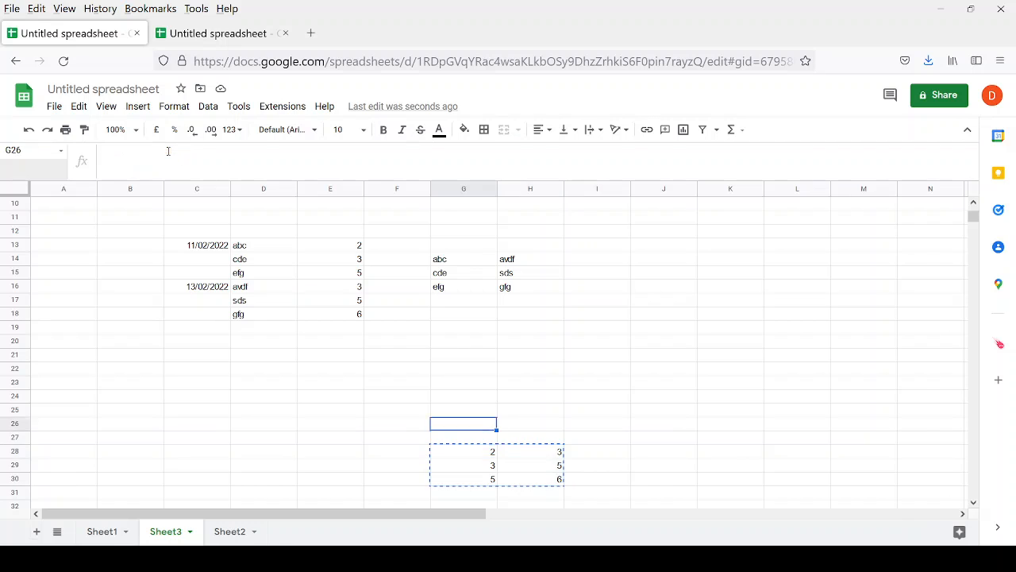
# Paste the qty block back at I14:J16 and check the resulting #REF! in G14.
pyautogui.press('Right')
pyautogui.press('Right')
pyautogui.press('Up')
pyautogui.hotkey('ctrl', 'v')
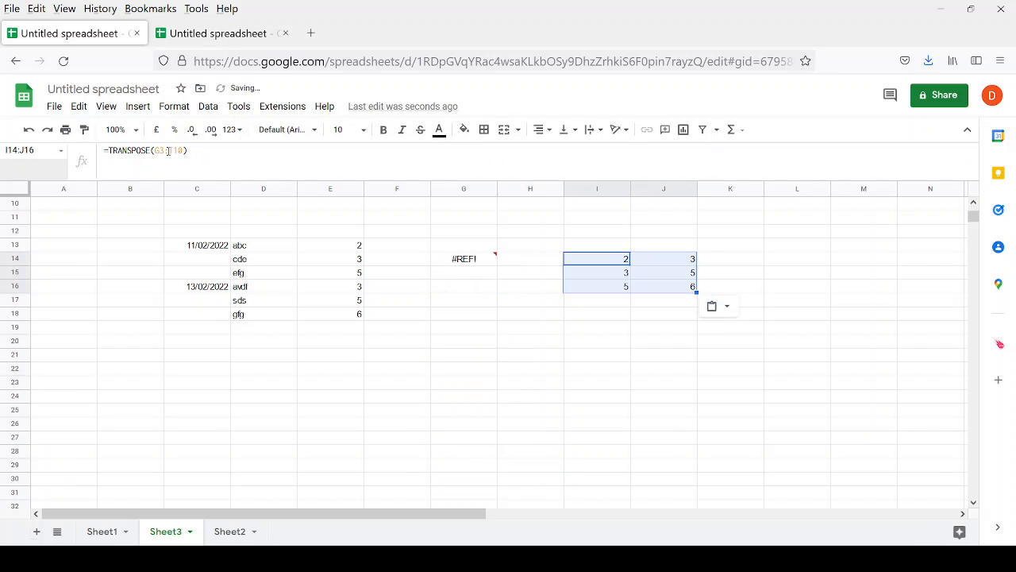
pyautogui.press('Left')
pyautogui.press('Left')
pyautogui.press('Up')
pyautogui.press('Down')
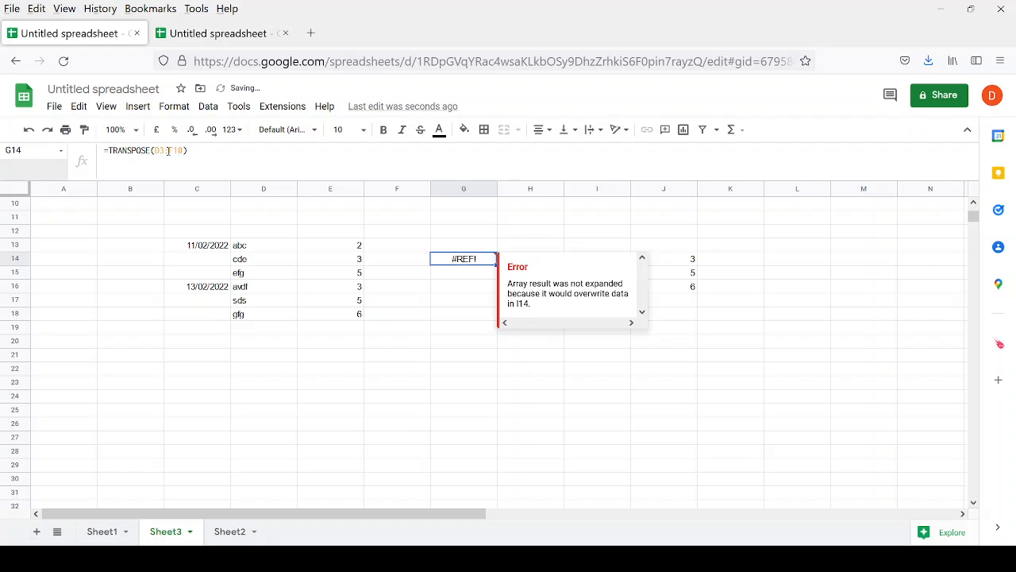
pyautogui.press('Up')
pyautogui.press('Down')
# Review the source item values down column D from D4.
pyautogui.press('Up')
pyautogui.press('Up')
pyautogui.press('Up')
pyautogui.press('Up')
pyautogui.press('Up')
pyautogui.press('Up')
pyautogui.press('Up')
pyautogui.press('Up')
pyautogui.press('Up')
pyautogui.press('Up')
pyautogui.press('Up')
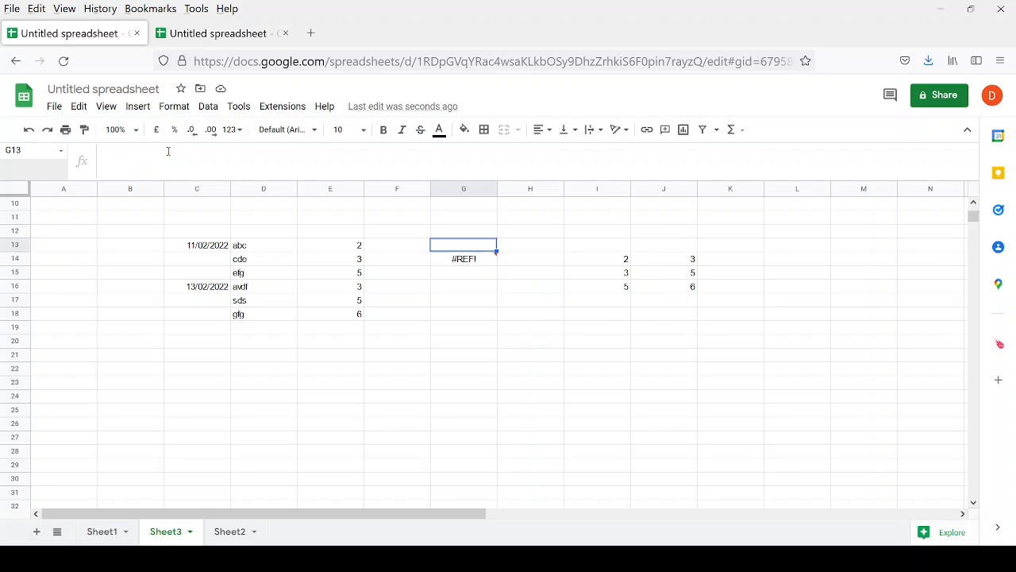
pyautogui.press('Up')
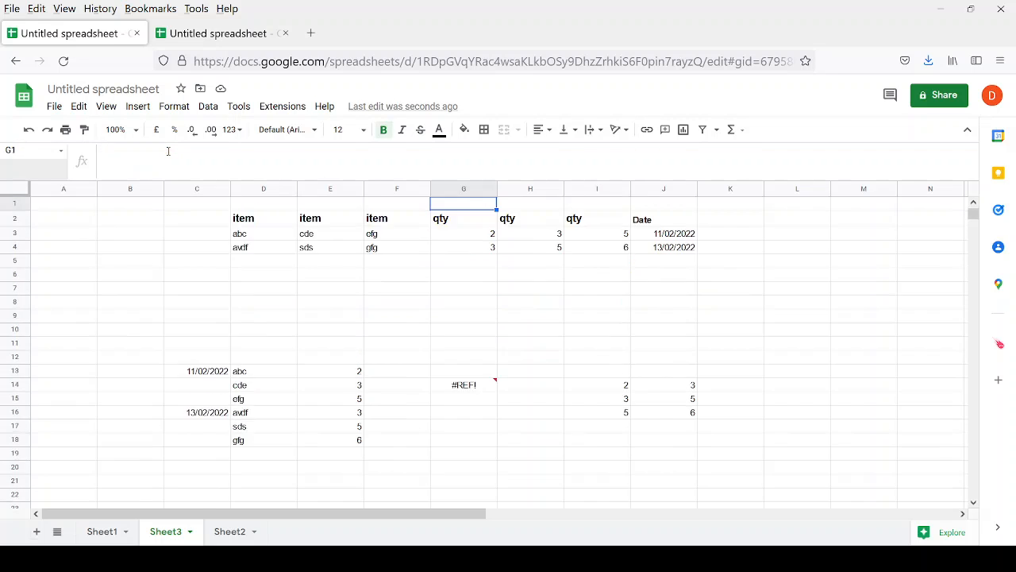
pyautogui.press('Left')
pyautogui.press('Left')
pyautogui.press('Left')
pyautogui.press('Down')
pyautogui.hotkey('shift', 'Down')
pyautogui.hotkey('shift', 'Down')
pyautogui.hotkey('shift', 'Down')
pyautogui.hotkey('shift', 'Down')
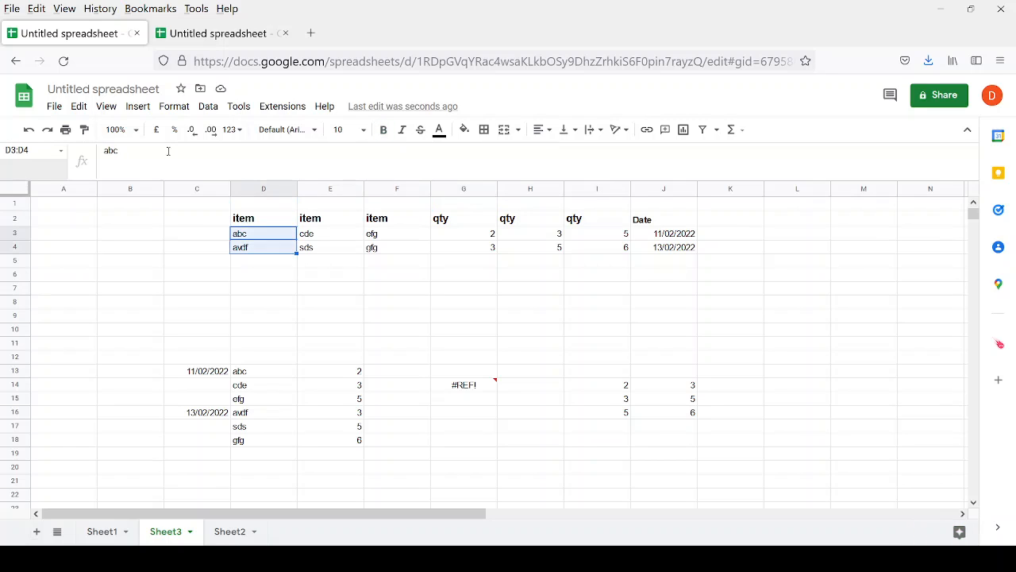
pyautogui.hotkey('shift', 'Down')
pyautogui.hotkey('shift', 'Down')
pyautogui.hotkey('shift', 'Down')
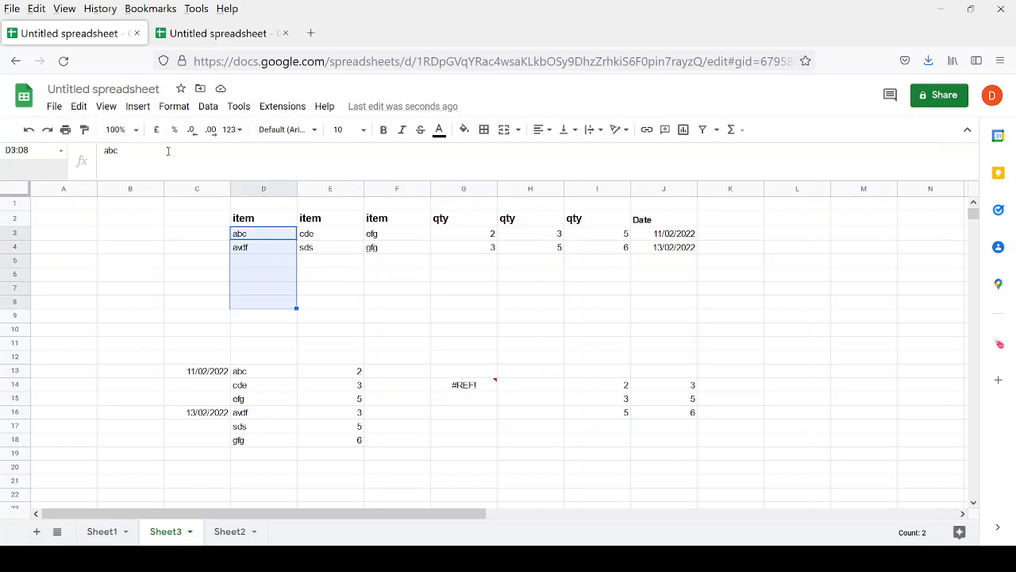
pyautogui.press('Down')
# Return to the G14 formula and the qty block along row 14.
pyautogui.press('Down')
pyautogui.press('Down')
pyautogui.press('Down')
pyautogui.press('Down')
pyautogui.press('Down')
pyautogui.press('Down')
pyautogui.press('Down')
pyautogui.press('Down')
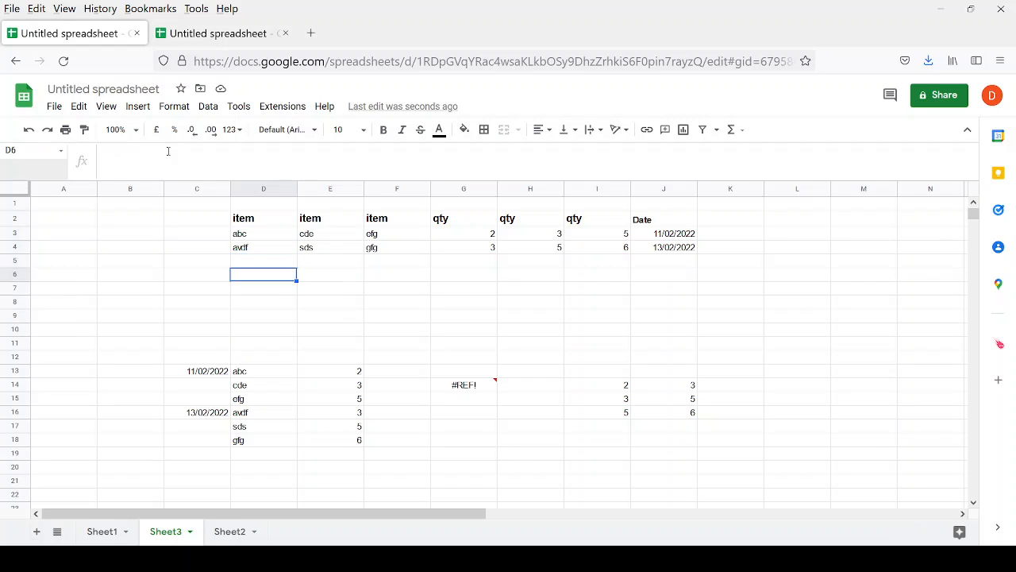
pyautogui.press('Right')
pyautogui.press('Right')
pyautogui.press('Right')
pyautogui.press('Right')
pyautogui.press('Down')
pyautogui.press('Left')
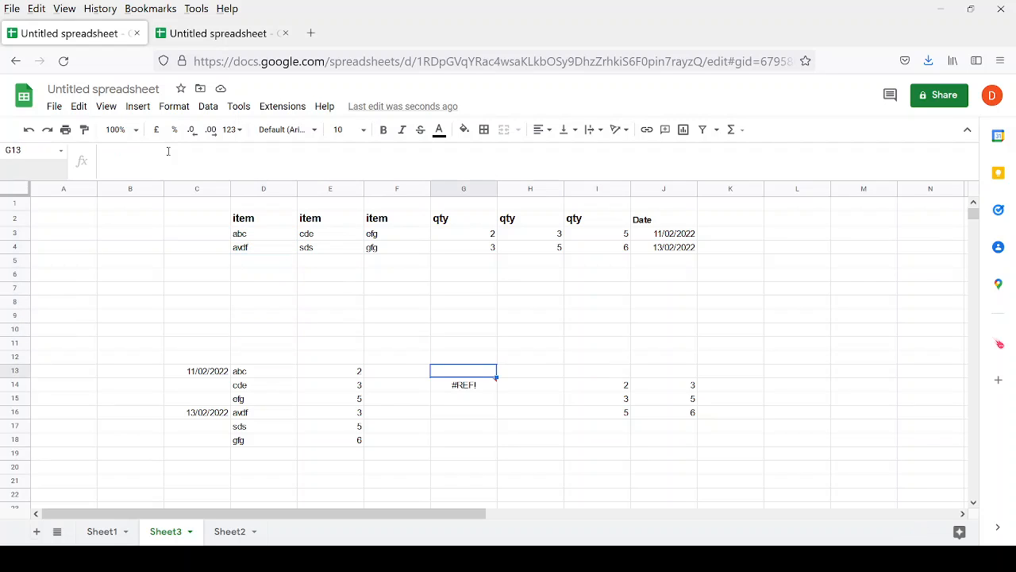
pyautogui.press('Down')
pyautogui.press('Right')
pyautogui.press('Right')
pyautogui.press('Right')
pyautogui.press('Right')
pyautogui.press('Right')
pyautogui.press('Right')
pyautogui.press('Right')
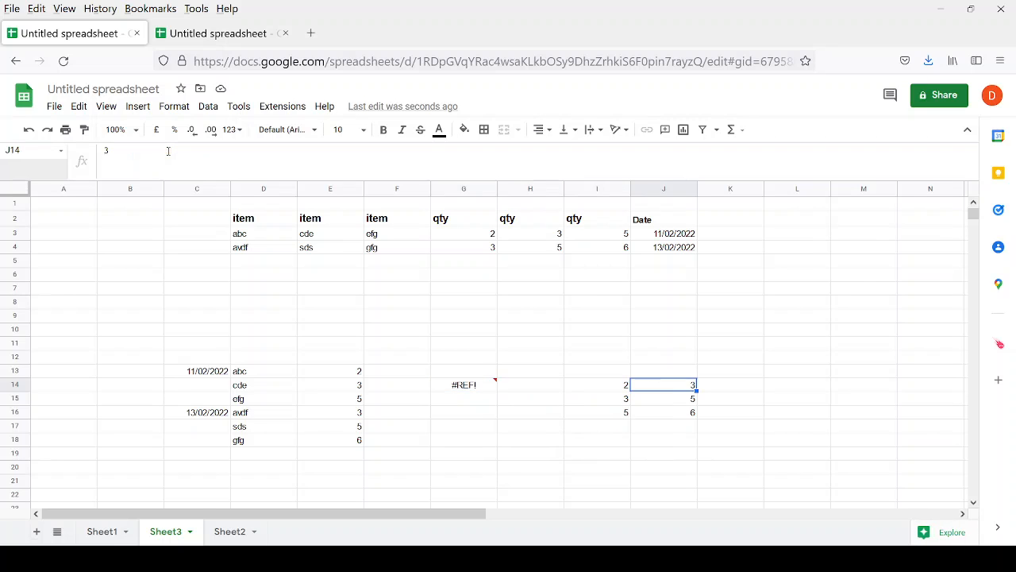
pyautogui.press('Right')
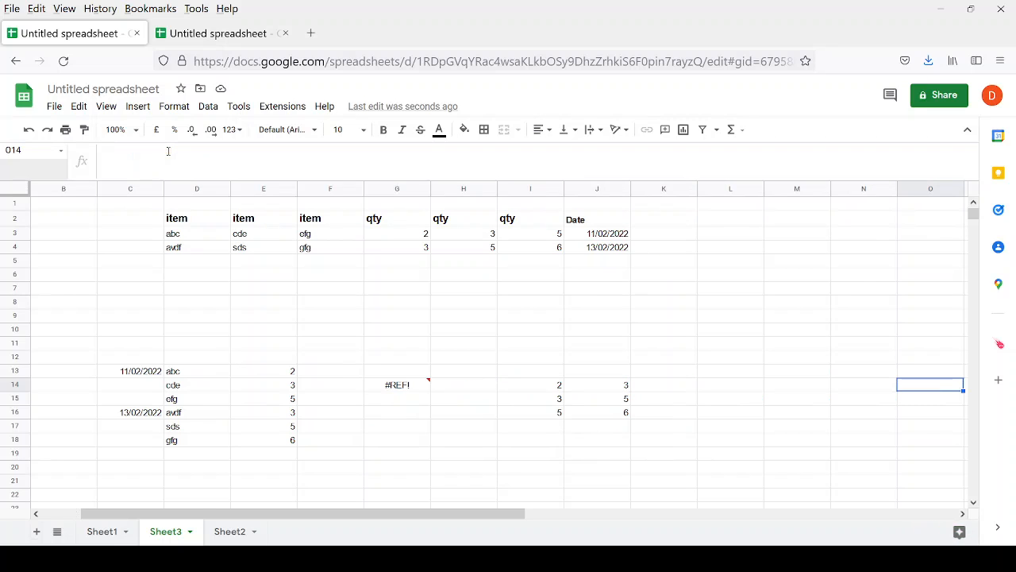
# Move the qty block from I14:J16 to P14:Q16.
pyautogui.press('Left')
pyautogui.press('Left')
pyautogui.press('Left')
pyautogui.press('Left')
pyautogui.press('Left')
pyautogui.press('Left')
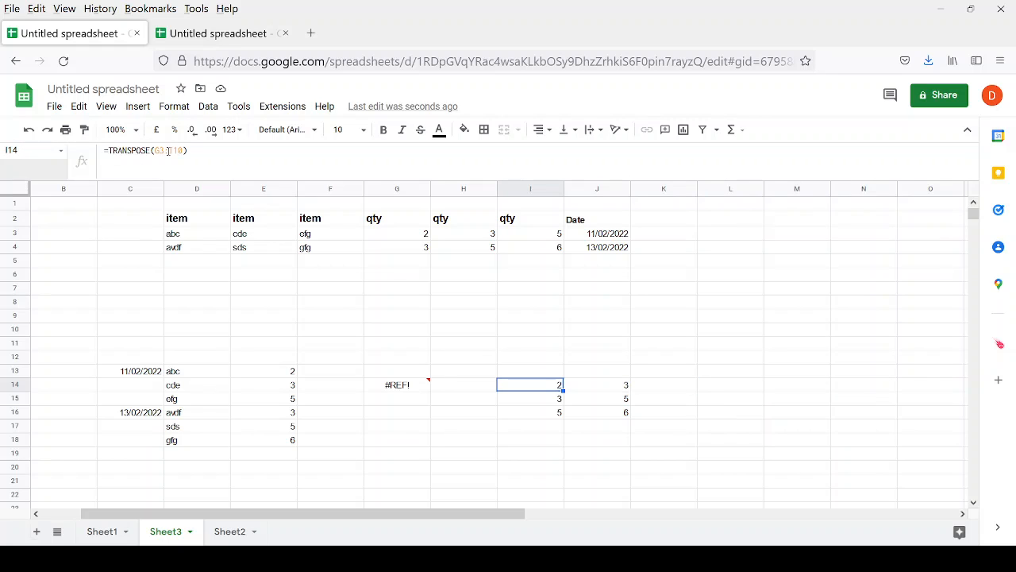
pyautogui.hotkey('shift', 'Down')
pyautogui.hotkey('shift', 'Down')
pyautogui.hotkey('shift', 'Right')
pyautogui.press('Right')
pyautogui.press('Right')
pyautogui.press('Right')
pyautogui.press('Right')
pyautogui.press('Right')
pyautogui.press('Right')
pyautogui.press('Right')
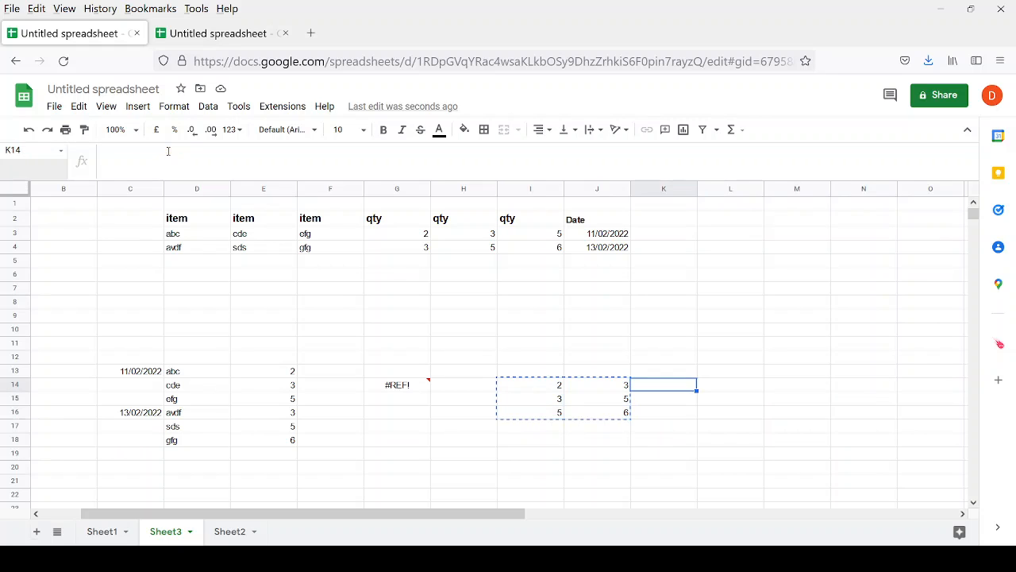
pyautogui.hotkey('ctrl', 'v')
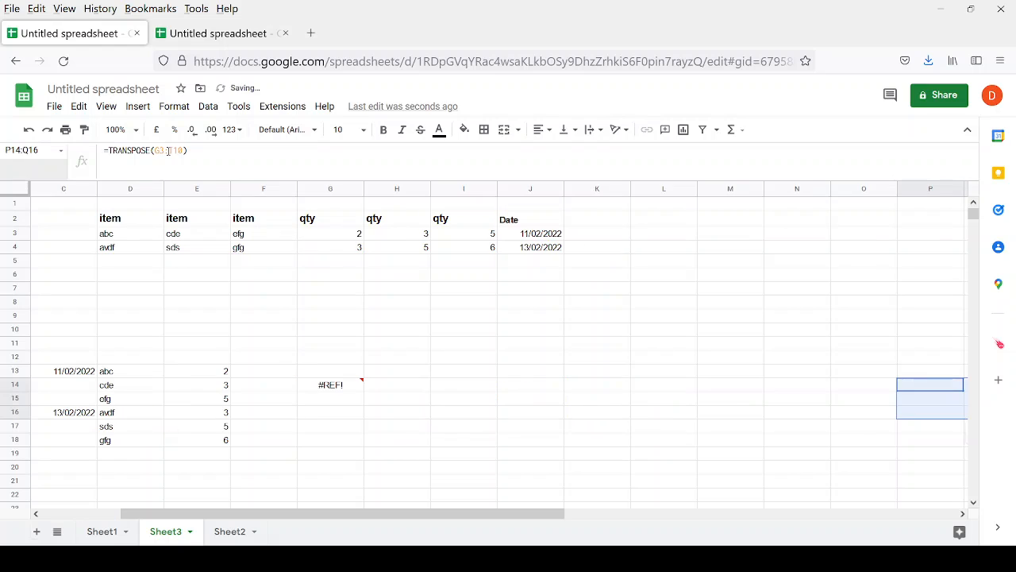
pyautogui.press('Left')
pyautogui.press('Right')
pyautogui.press('Right')
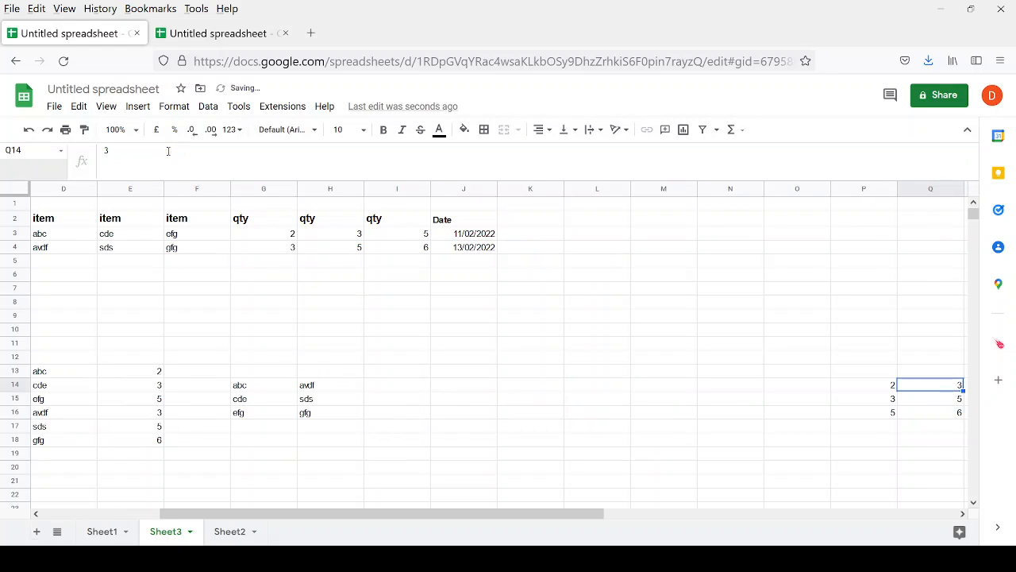
# Select the freed cells I14:O17 to show the item transpose's spill room.
pyautogui.press('Left')
pyautogui.press('Left')
pyautogui.press('Left')
pyautogui.press('Left')
pyautogui.press('Left')
pyautogui.press('Left')
pyautogui.press('Left')
pyautogui.press('Left')
pyautogui.press('Left')
pyautogui.press('Left')
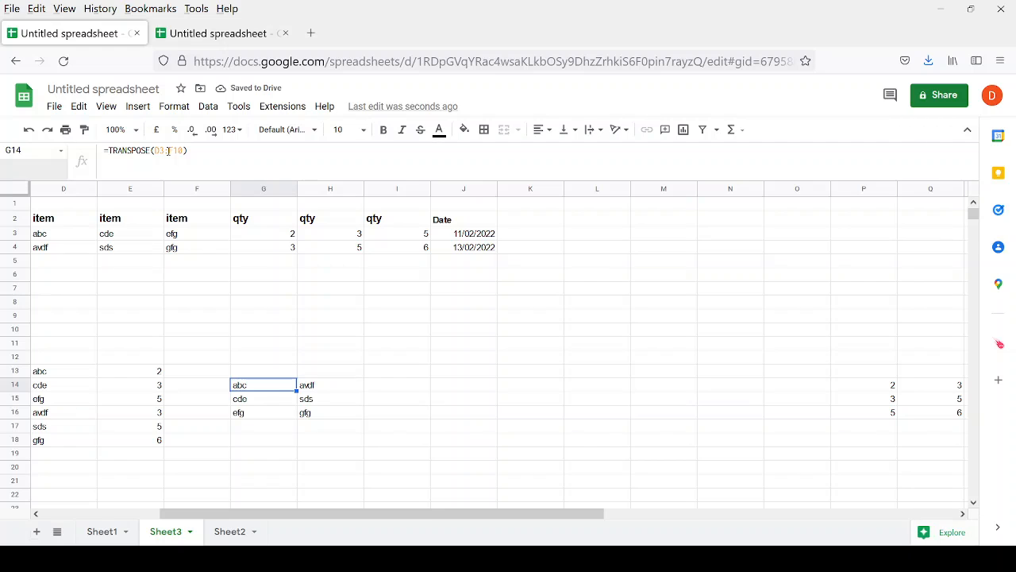
pyautogui.press('Right')
pyautogui.press('Right')
pyautogui.hotkey('shift', 'Right')
pyautogui.hotkey('shift', 'Right')
pyautogui.hotkey('shift', 'Right')
pyautogui.hotkey('shift', 'Right')
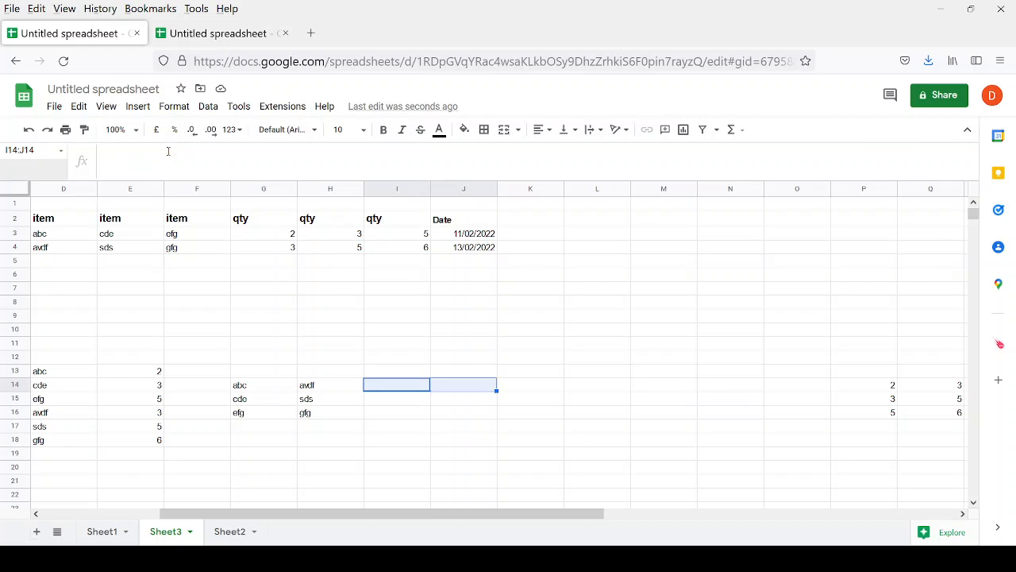
pyautogui.hotkey('shift', 'Right')
pyautogui.hotkey('shift', 'Right')
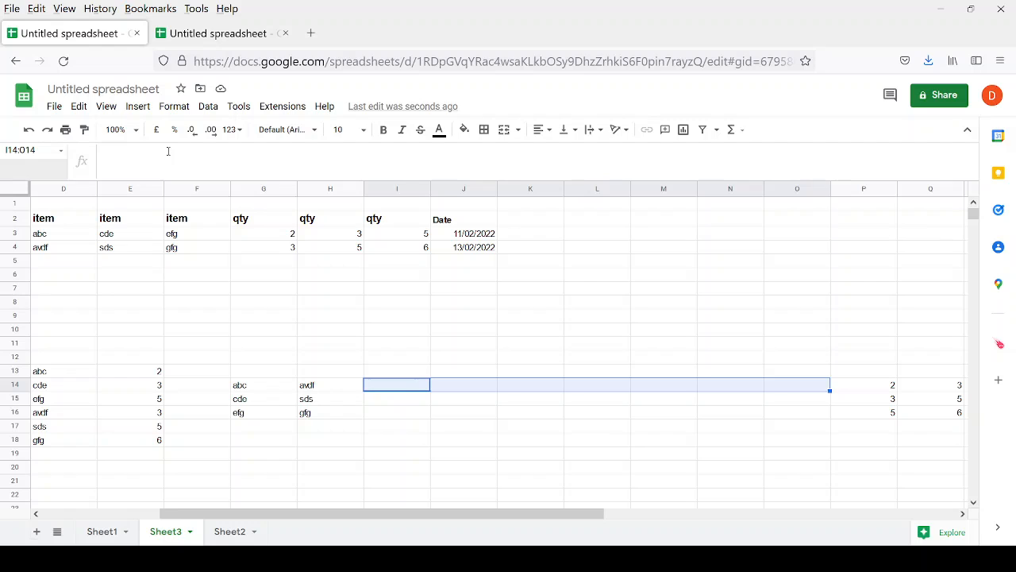
pyautogui.hotkey('shift', 'Down')
pyautogui.hotkey('shift', 'Down')
pyautogui.hotkey('shift', 'Down')
pyautogui.hotkey('shift', 'Down')
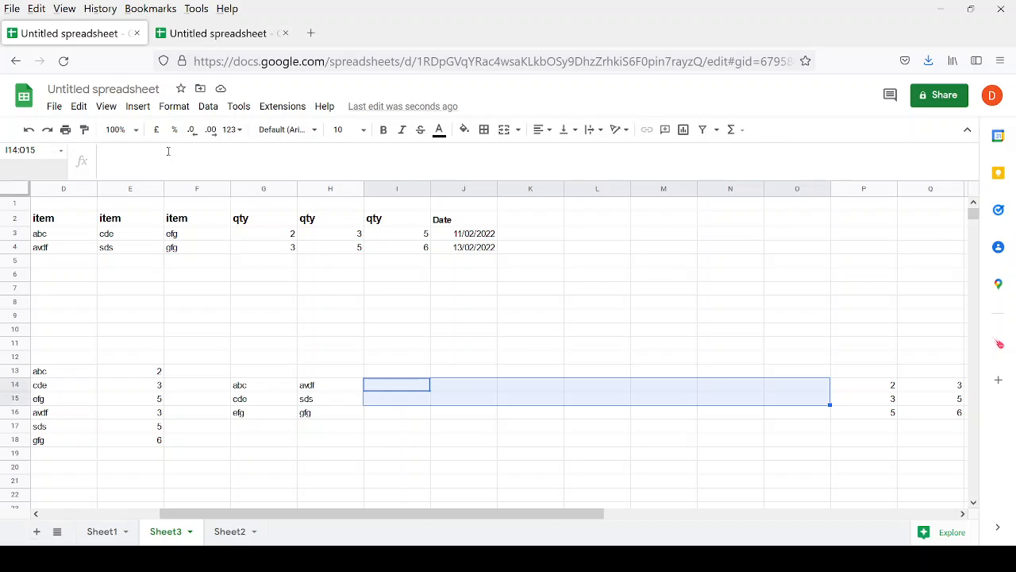
pyautogui.hotkey('shift', 'Up')
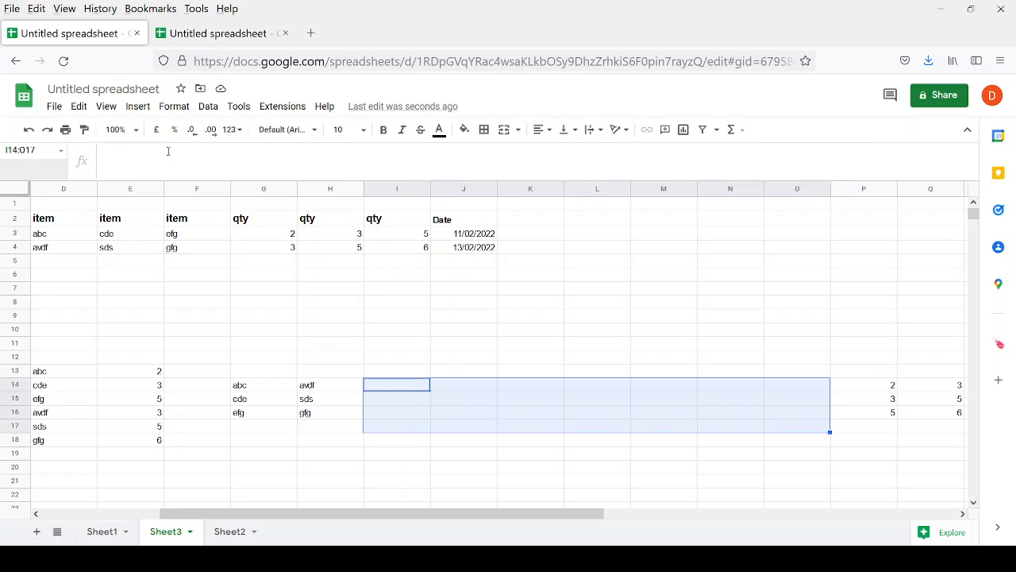
pyautogui.press('Left')
pyautogui.press('Left')
pyautogui.press('Left')
pyautogui.press('Left')
pyautogui.press('Left')
pyautogui.press('Left')
pyautogui.press('Left')
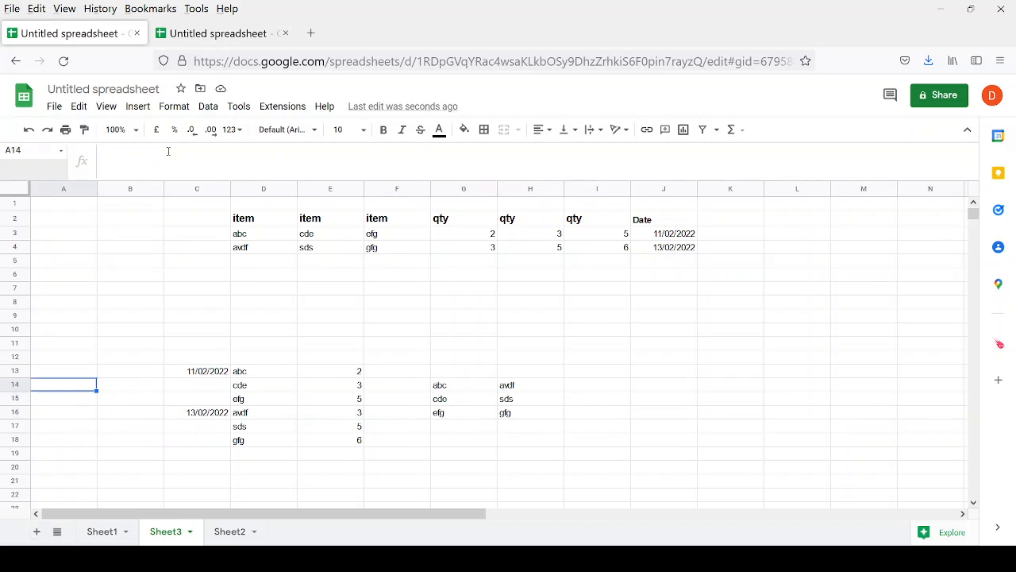
# Select C13:E18, covering the flattened items, quantities and dates.
pyautogui.press('Right')
pyautogui.press('Up')
pyautogui.hotkey('shift', 'Down')
pyautogui.hotkey('shift', 'Down')
pyautogui.hotkey('shift', 'Down')
pyautogui.hotkey('shift', 'Down')
pyautogui.hotkey('shift', 'Down')
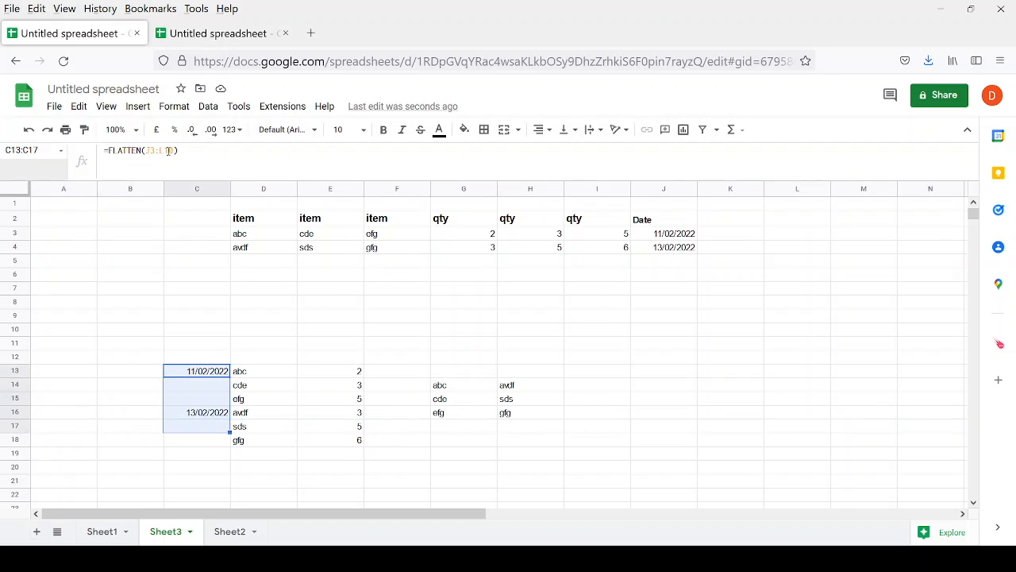
pyautogui.hotkey('shift', 'Right')
pyautogui.hotkey('shift', 'Right')
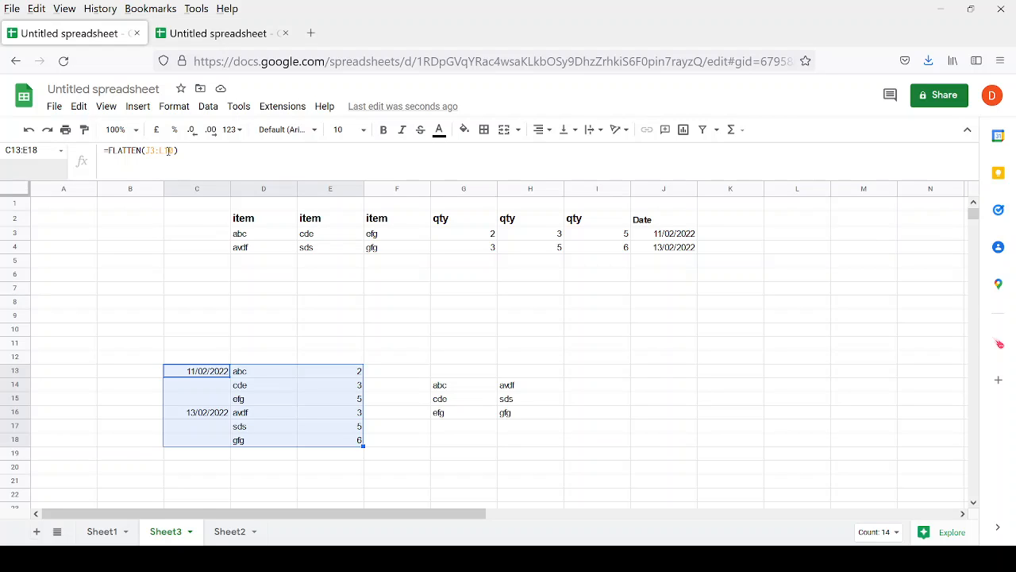
# Move through Sheet3's source item table across to Date and back down column B.
pyautogui.press('Up')
pyautogui.press('Up')
pyautogui.press('Up')
pyautogui.press('Up')
pyautogui.press('Up')
pyautogui.press('Up')
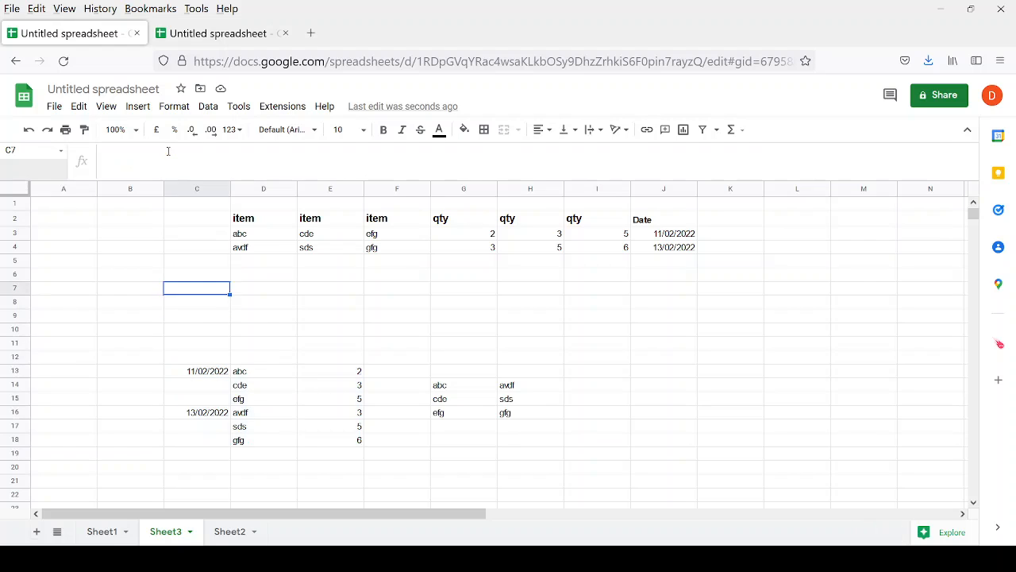
pyautogui.press('Right')
pyautogui.press('Up')
pyautogui.press('Up')
pyautogui.press('Up')
pyautogui.press('Up')
pyautogui.press('Right')
pyautogui.press('Right')
pyautogui.press('Right')
pyautogui.press('Up')
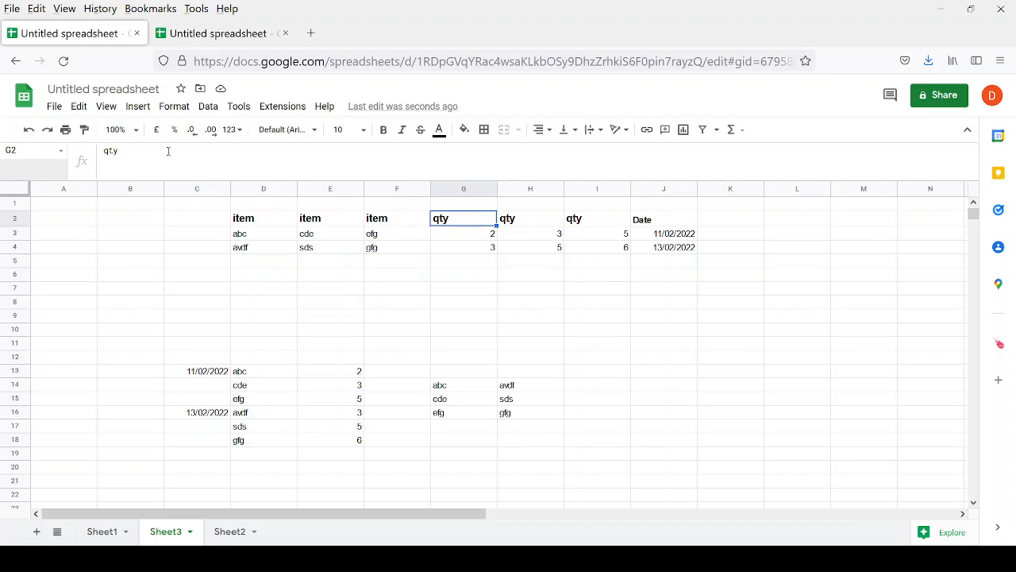
pyautogui.press('Right')
pyautogui.press('Right')
pyautogui.press('Right')
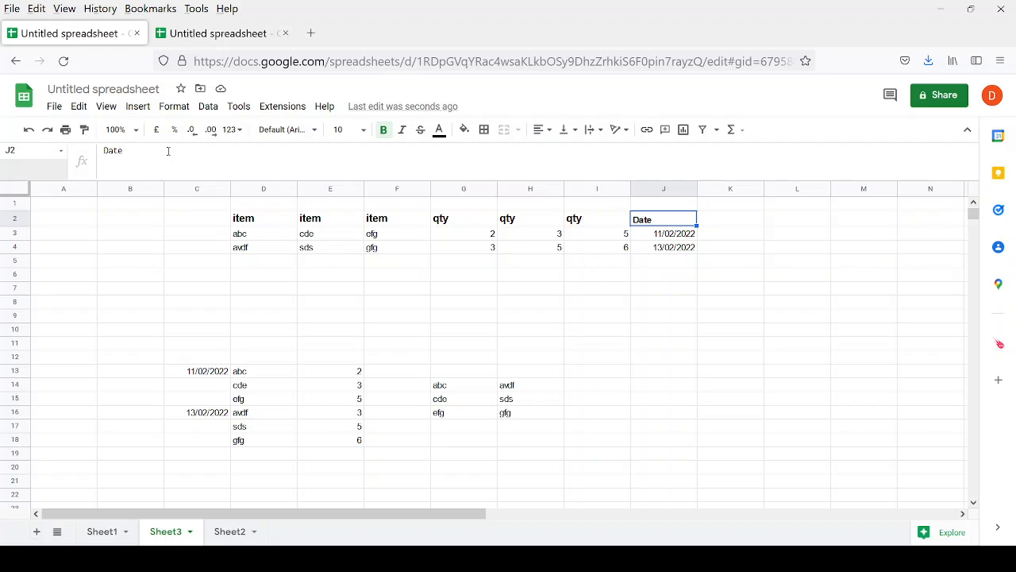
pyautogui.press('Left')
pyautogui.press('Left')
pyautogui.press('Left')
pyautogui.press('Left')
pyautogui.press('Left')
pyautogui.press('Left')
pyautogui.press('Left')
pyautogui.press('Left')
pyautogui.press('Down')
pyautogui.press('Down')
pyautogui.press('Down')
pyautogui.press('Down')
pyautogui.press('Down')
pyautogui.press('Down')
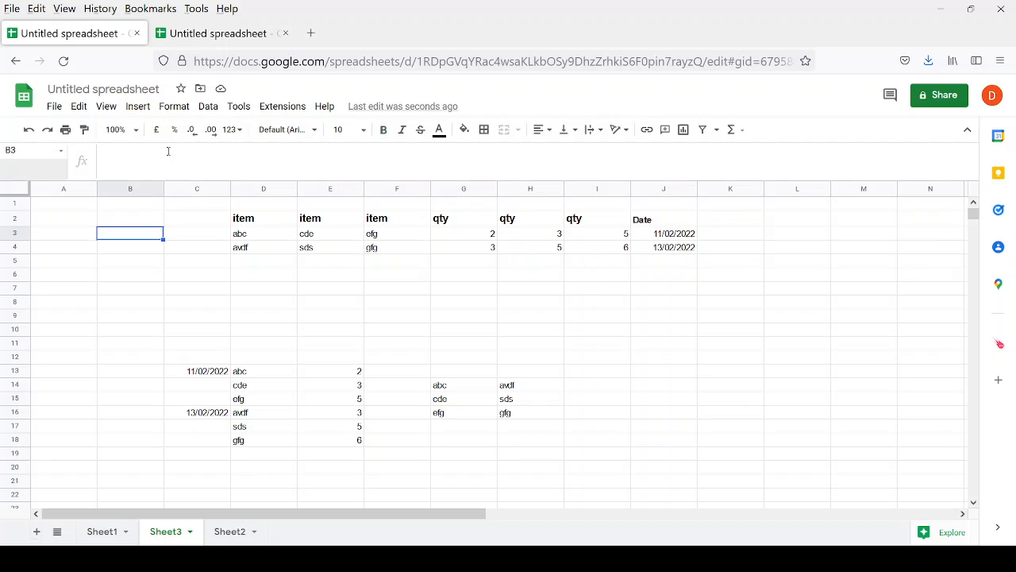
# Select the flattened block's item and quantity cells on Sheet3.
pyautogui.press('Down')
pyautogui.press('Down')
pyautogui.press('Down')
pyautogui.press('Down')
pyautogui.press('Right')
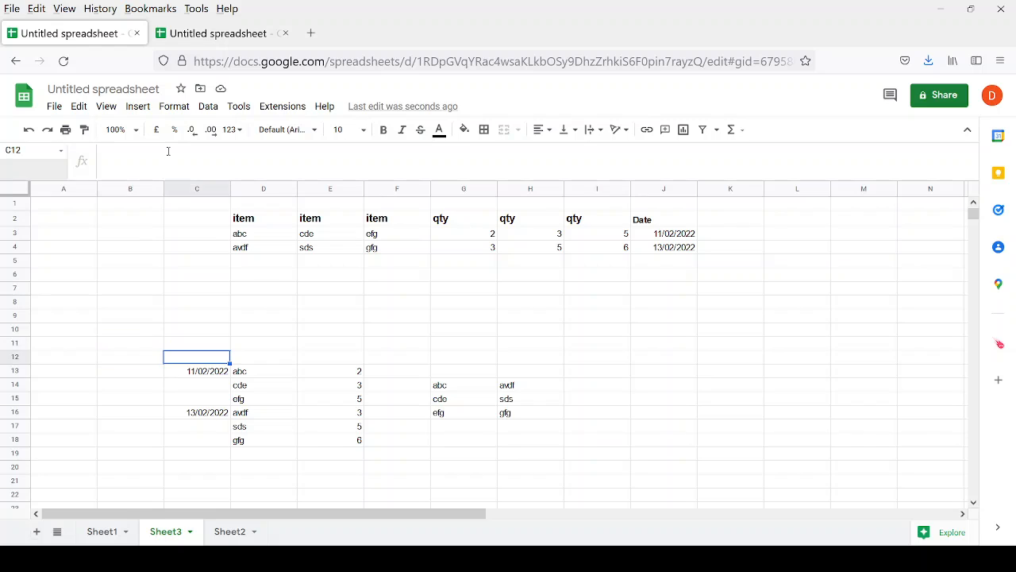
pyautogui.press('Down')
pyautogui.press('Right')
pyautogui.press('Right')
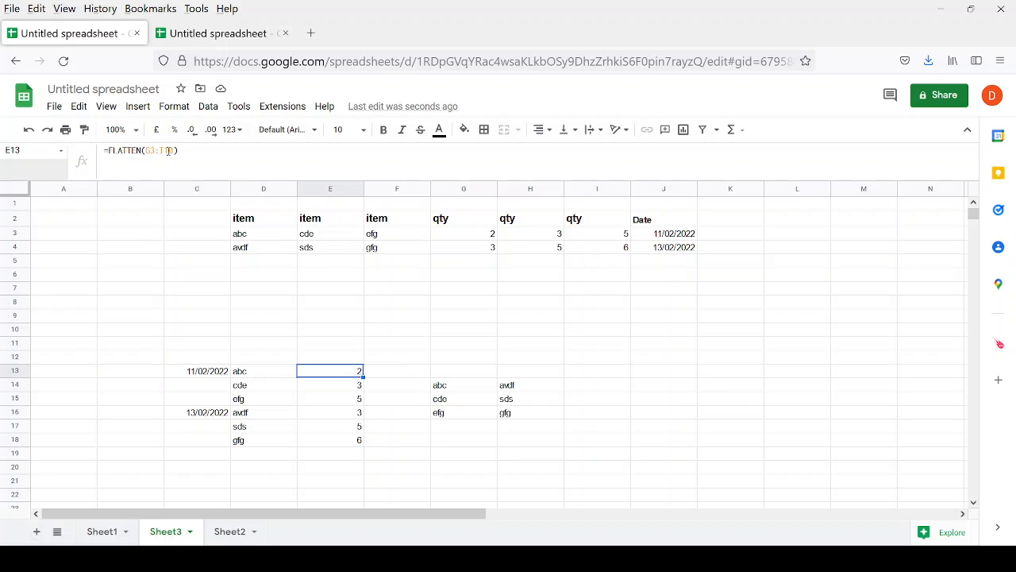
pyautogui.hotkey('shift', 'Down')
pyautogui.hotkey('shift', 'Down')
pyautogui.hotkey('shift', 'Down')
pyautogui.hotkey('shift', 'Down')
pyautogui.hotkey('shift', 'Down')
pyautogui.hotkey('shift', 'Down')
pyautogui.hotkey('shift', 'Left')
pyautogui.hotkey('shift', 'Left')
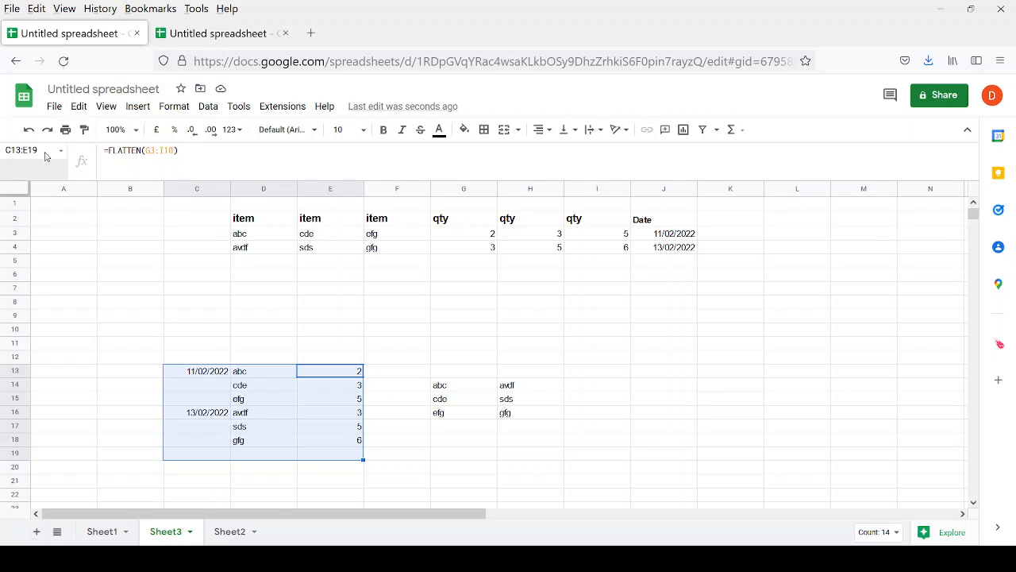
# Colour Sheet1's Flatten cell A4 red, then return to Sheet3.
pyautogui.click(103, 531)
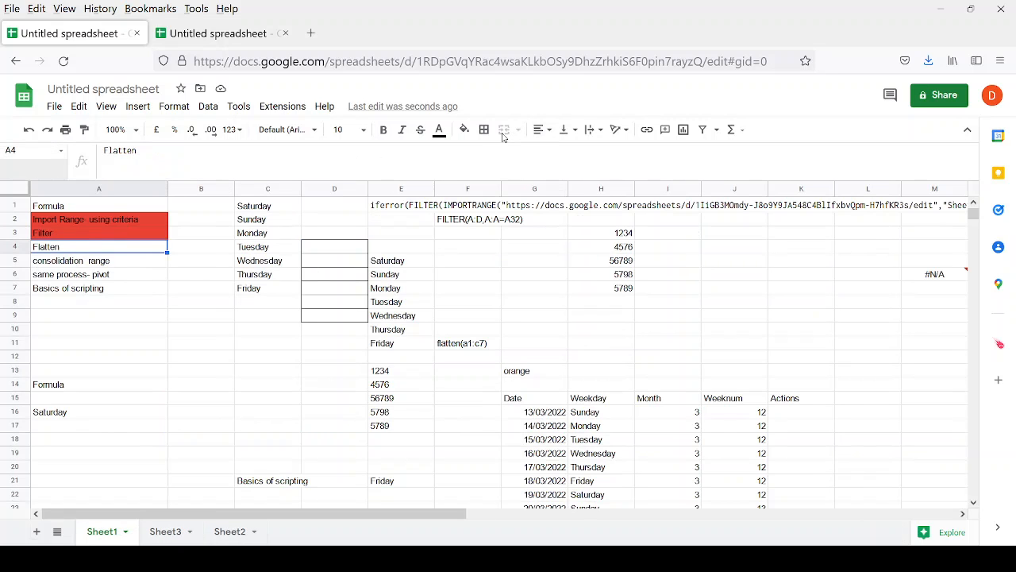
pyautogui.click(465, 130)
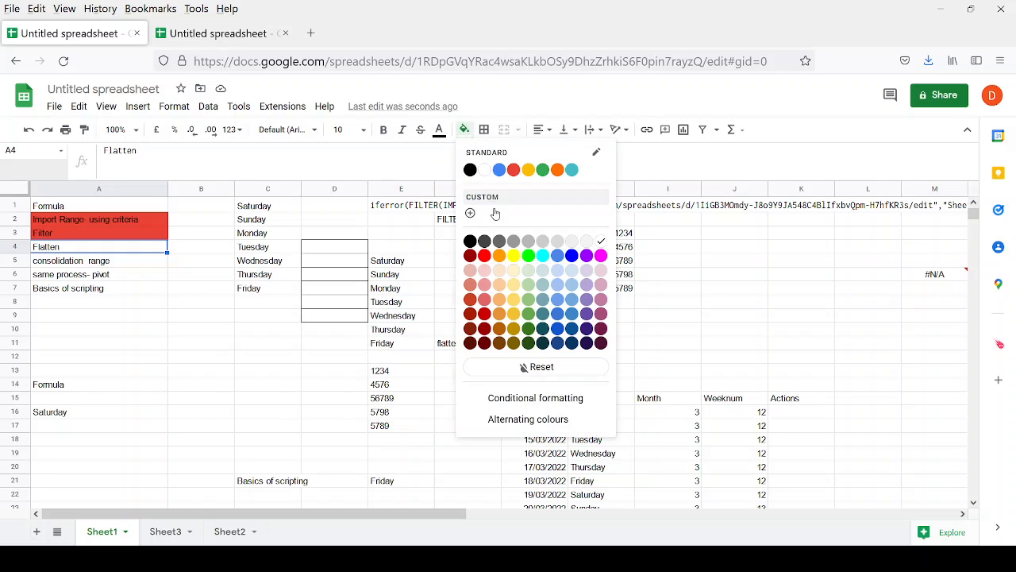
pyautogui.click(484, 255)
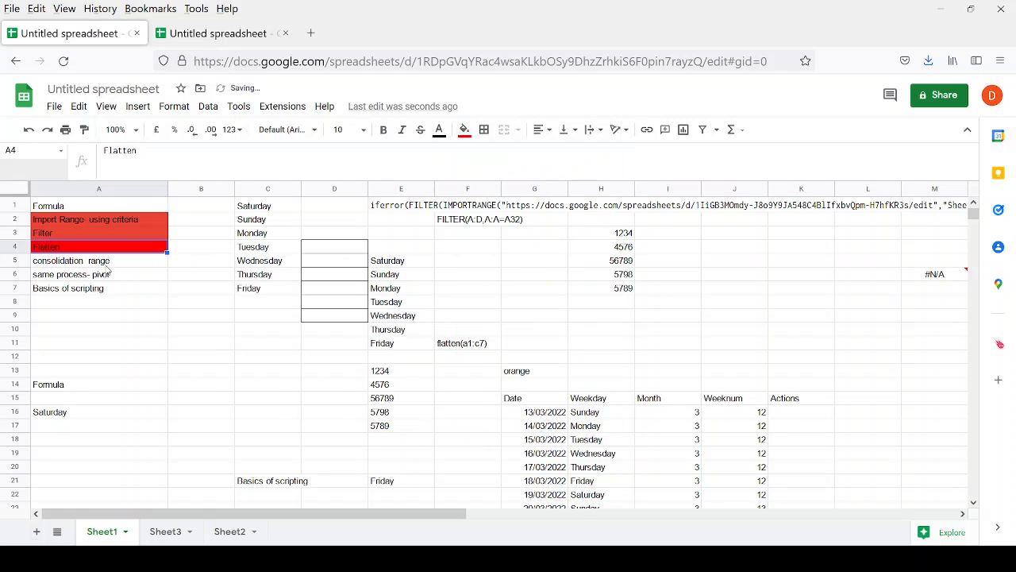
pyautogui.press('Down')
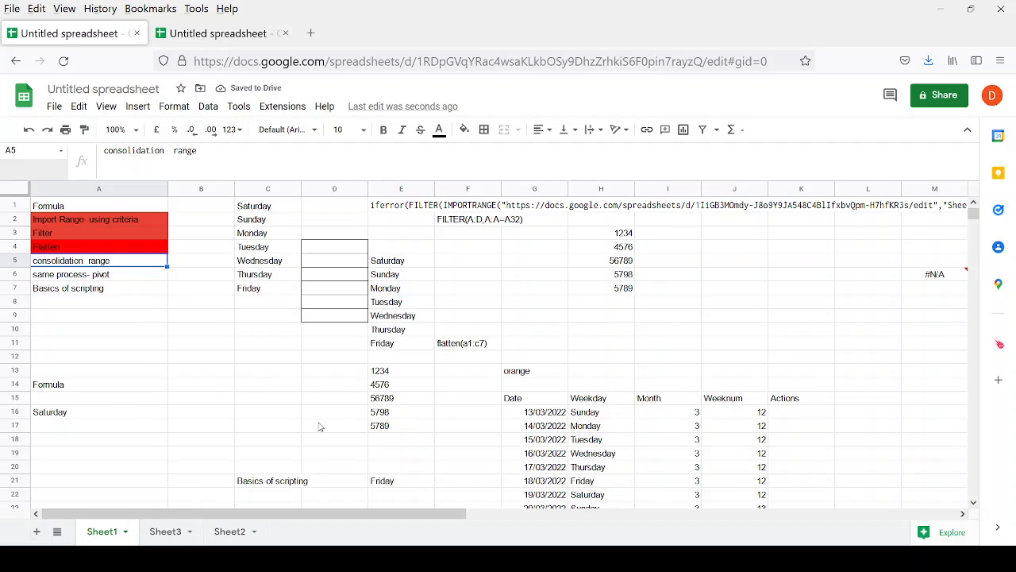
pyautogui.scroll(-3, 341, 416)
pyautogui.scroll(3, 327, 409)
pyautogui.scroll(-2, 265, 246)
pyautogui.scroll(2, 264, 248)
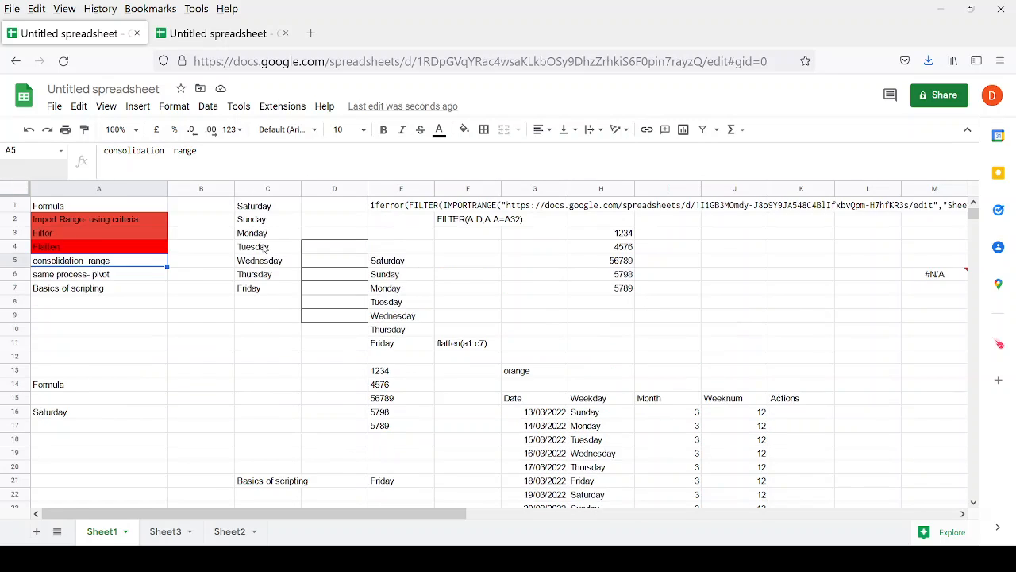
pyautogui.click(166, 529)
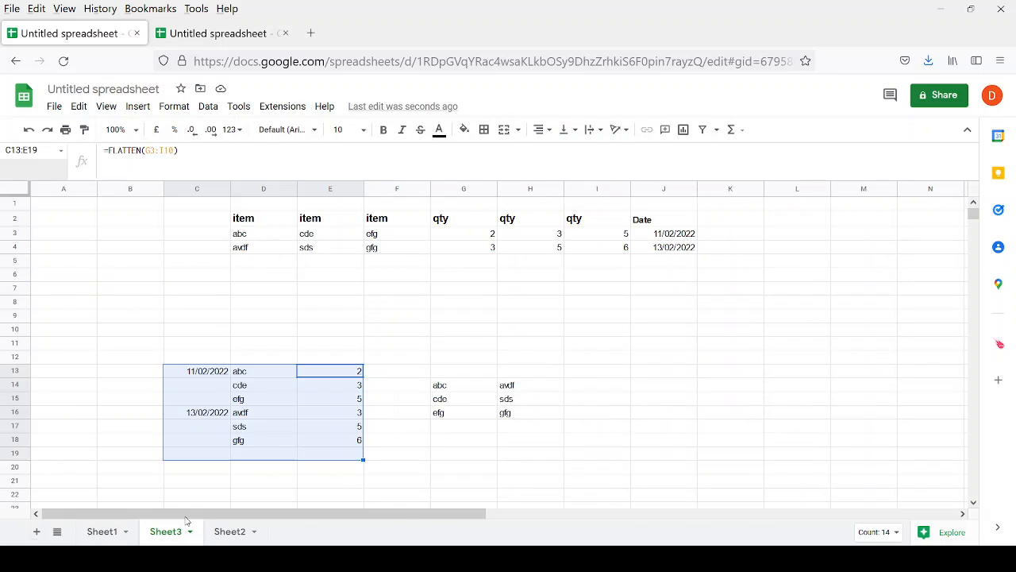
pyautogui.scroll(-4, 423, 390)
# Switch to Sheet2 and select cell C12.
pyautogui.click(230, 533)
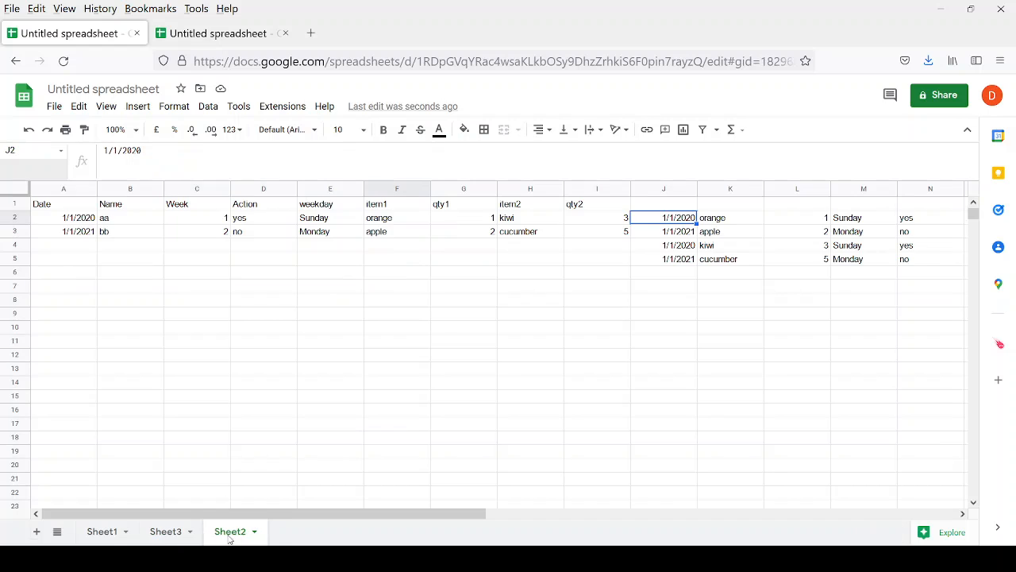
pyautogui.scroll(2, 601, 443)
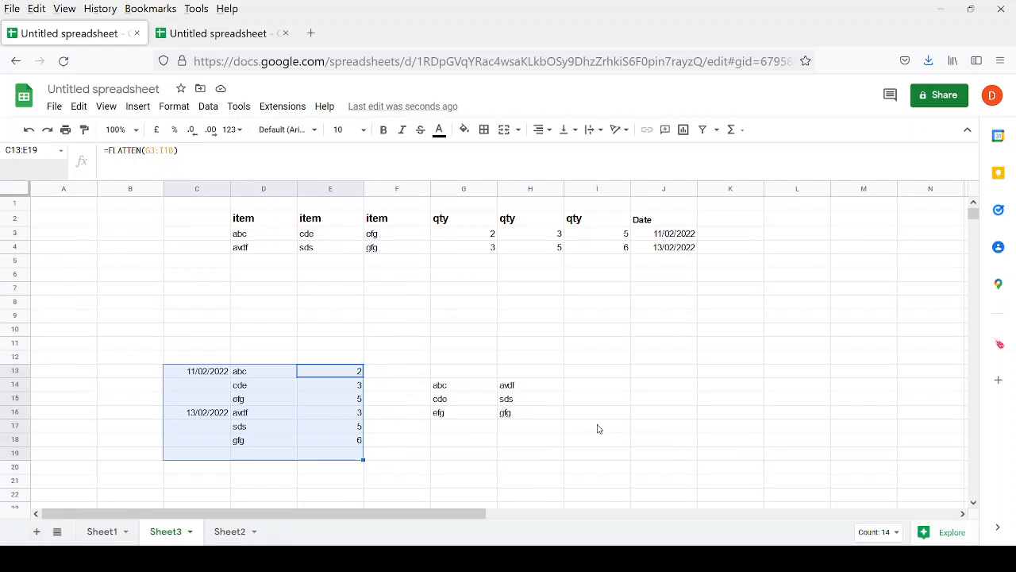
pyautogui.click(230, 531)
pyautogui.click(200, 355)
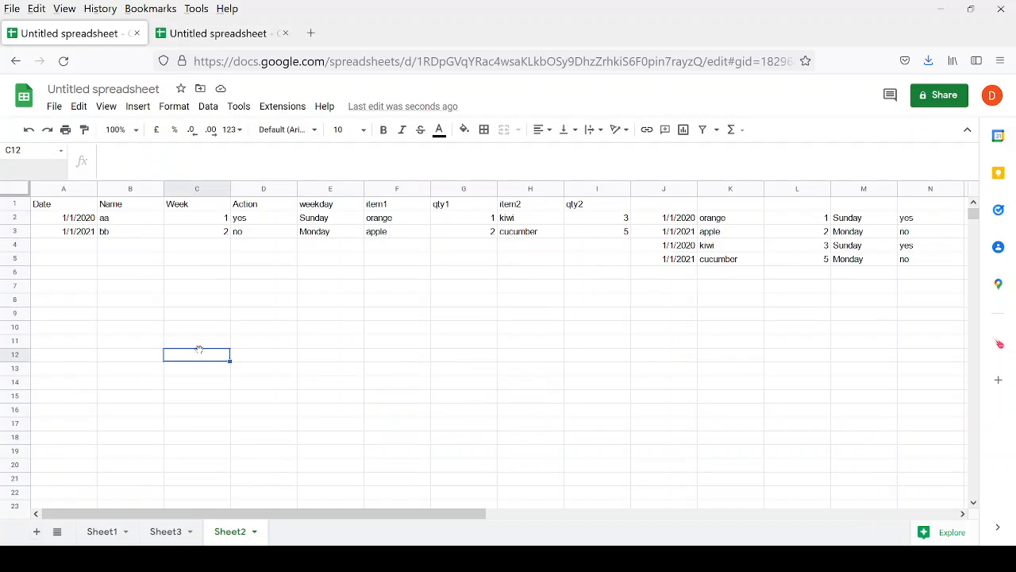
# Enter the array skeleton ={};{} in C8 and reopen it for editing.
pyautogui.click(189, 305)
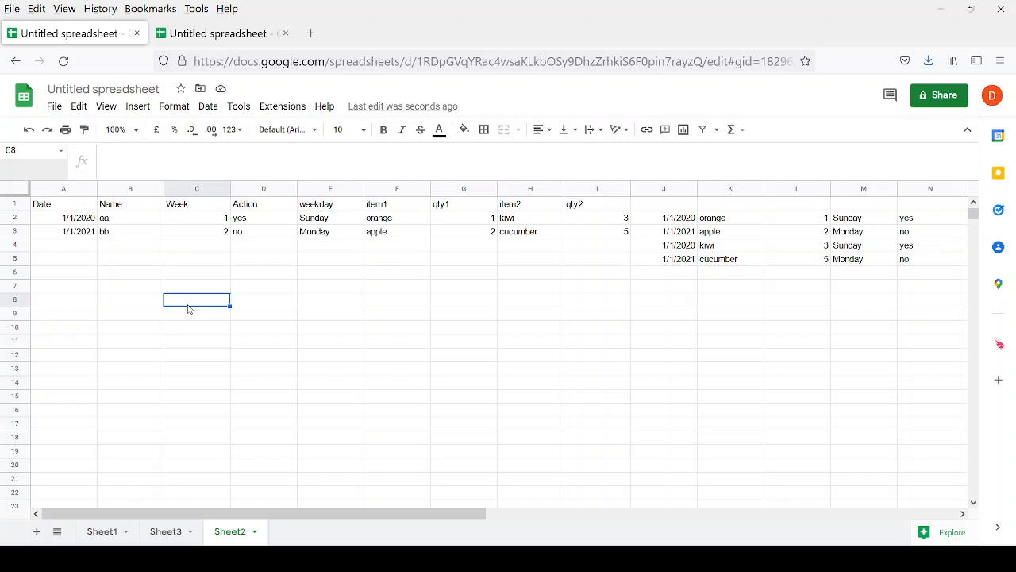
pyautogui.write('+')
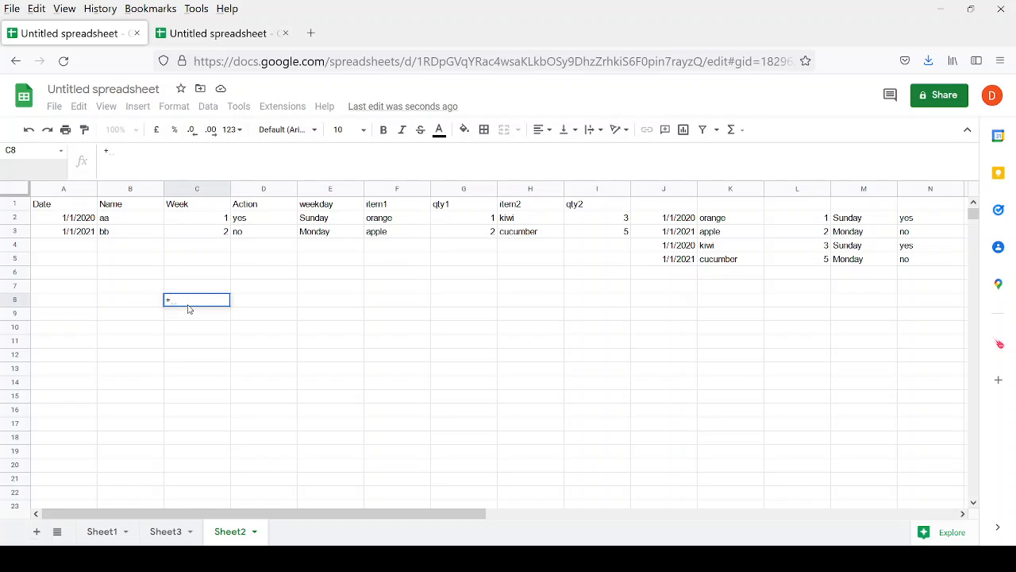
pyautogui.write('{}')
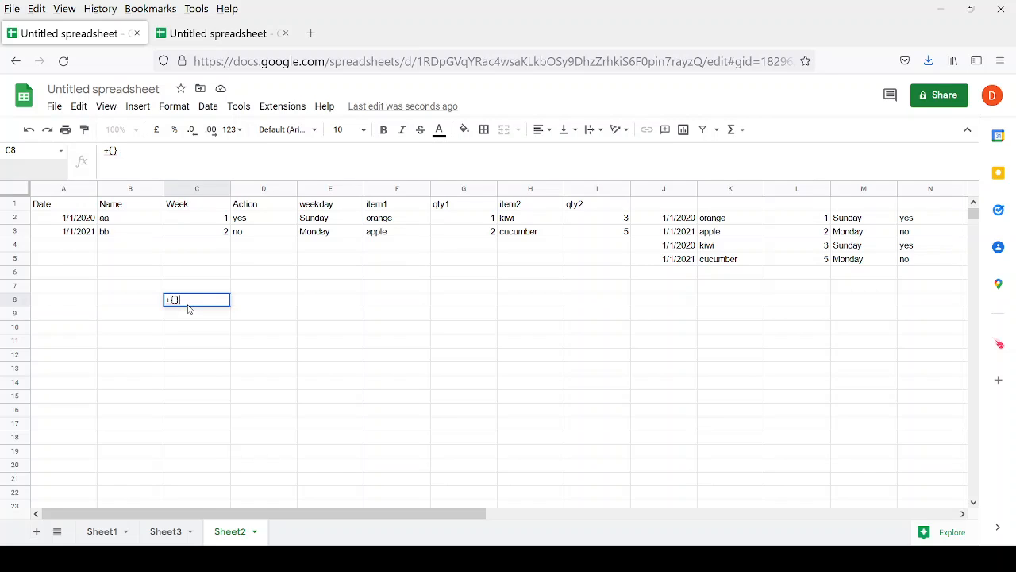
pyautogui.write(';')
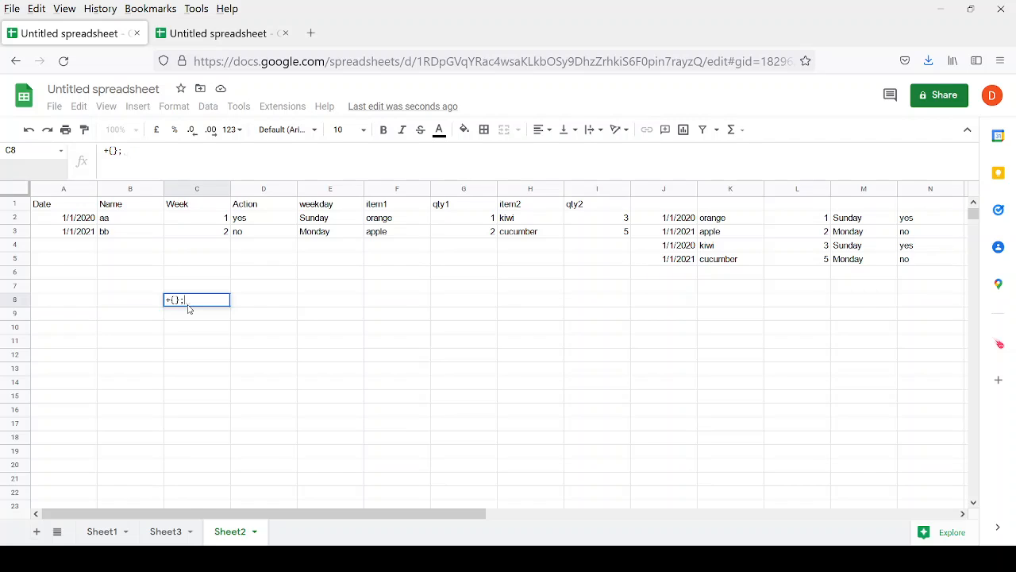
pyautogui.write('{}')
pyautogui.press('Return')
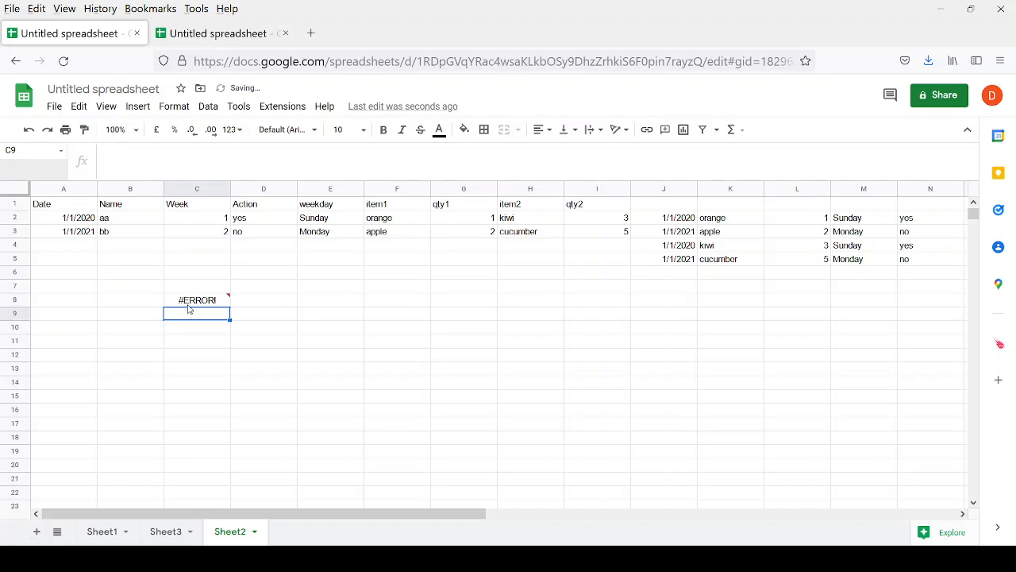
pyautogui.press('Up')
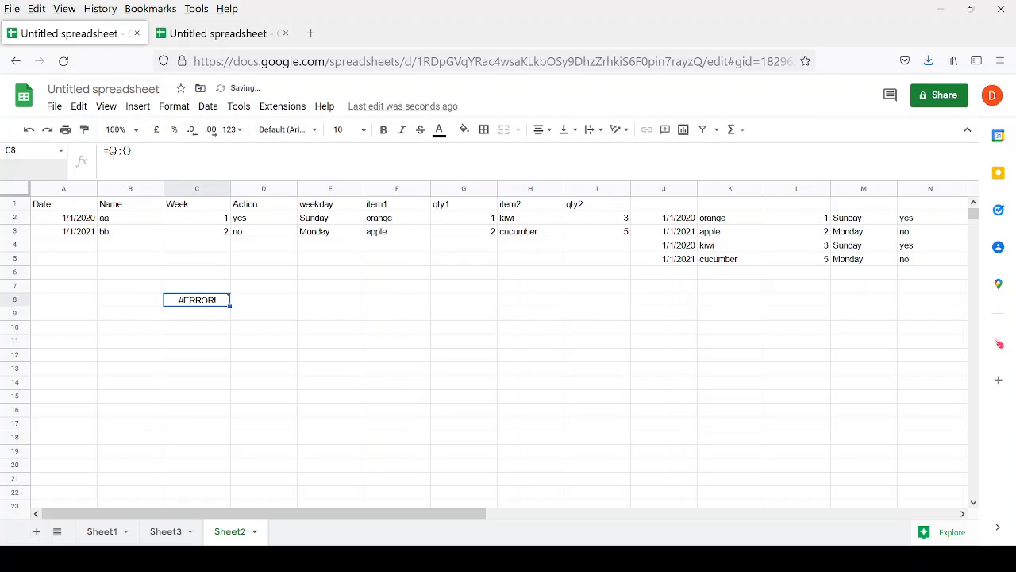
pyautogui.press('F2')
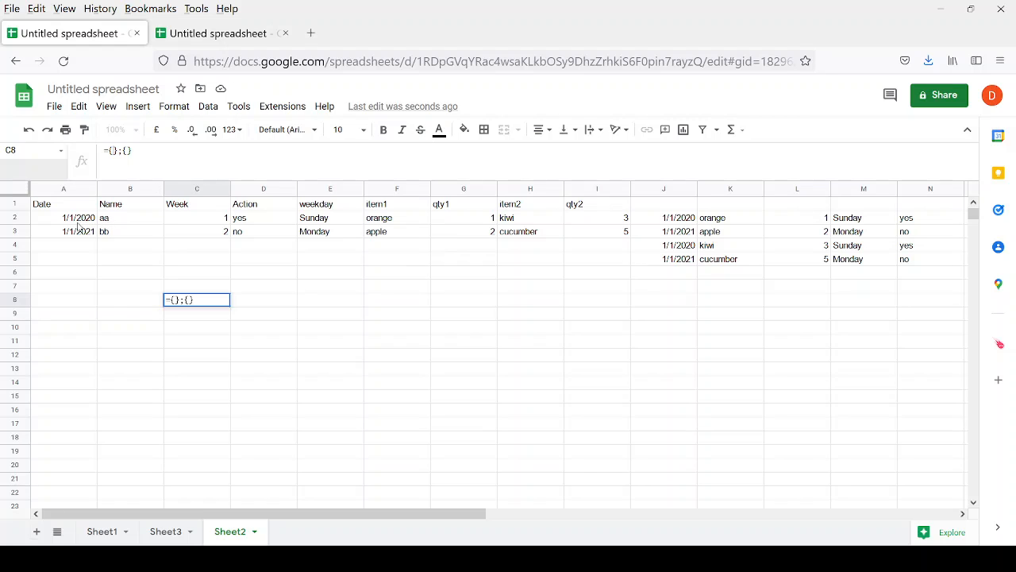
# Fill the two brace groups with A2:B3 and E2:F3 and commit the formula.
pyautogui.moveTo(61, 218); pyautogui.dragTo(138, 237)
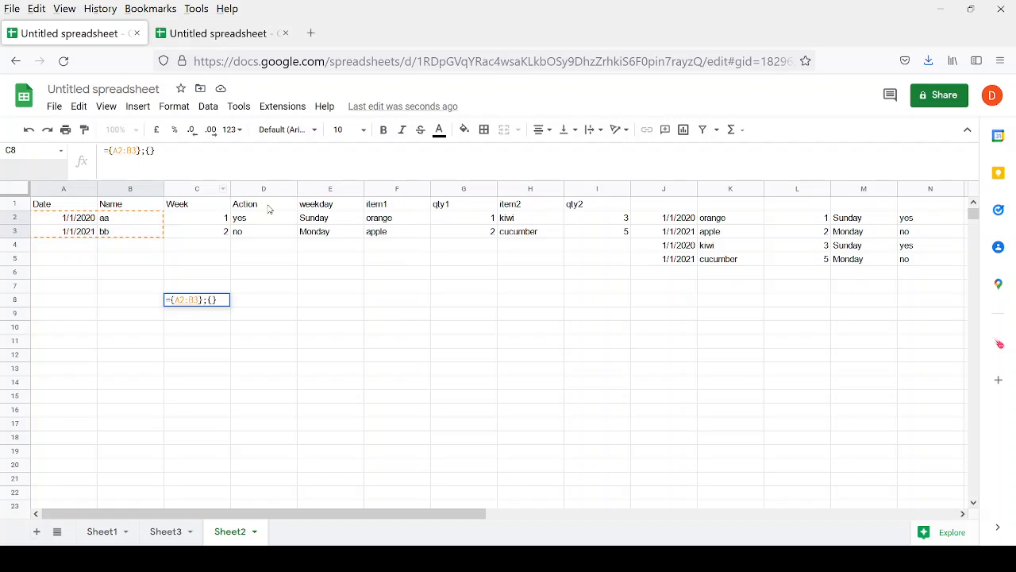
pyautogui.moveTo(304, 219); pyautogui.dragTo(369, 238)
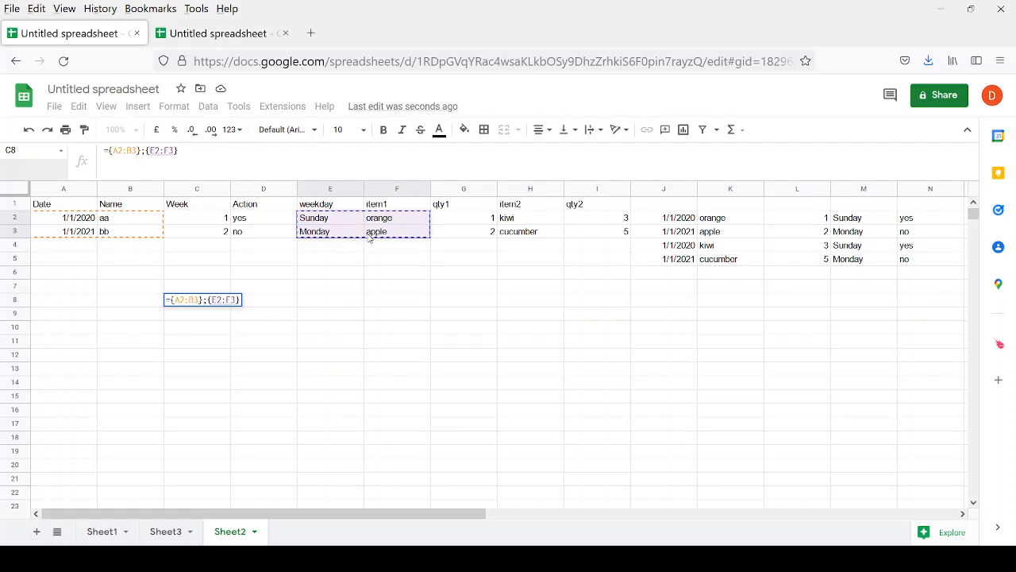
pyautogui.press('Return')
pyautogui.click(197, 300)
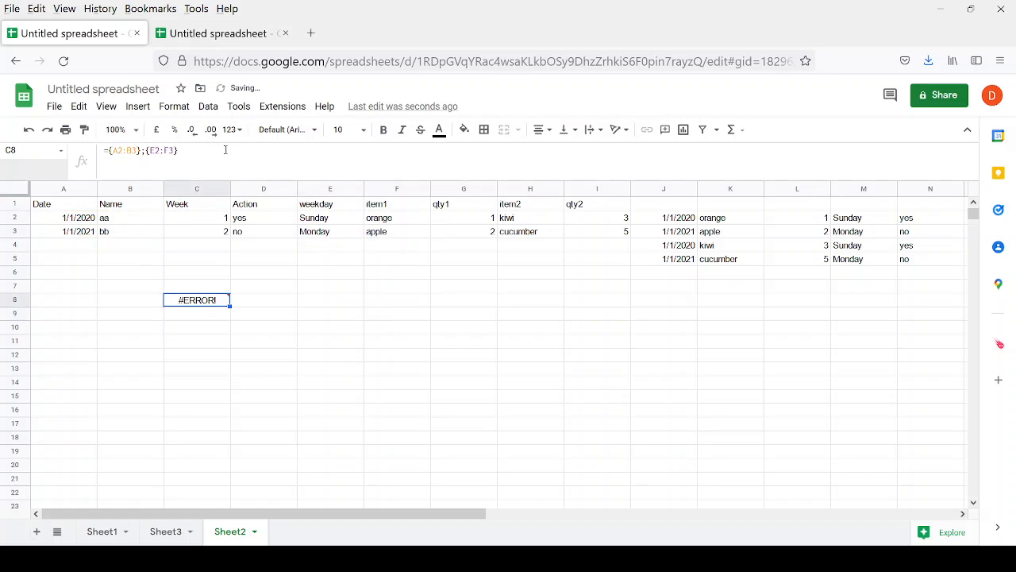
# Narrow C8's first range to A2:A3 to fix the error.
pyautogui.click(134, 147)
pyautogui.hotkey('shift', 'Left')
pyautogui.write('a')
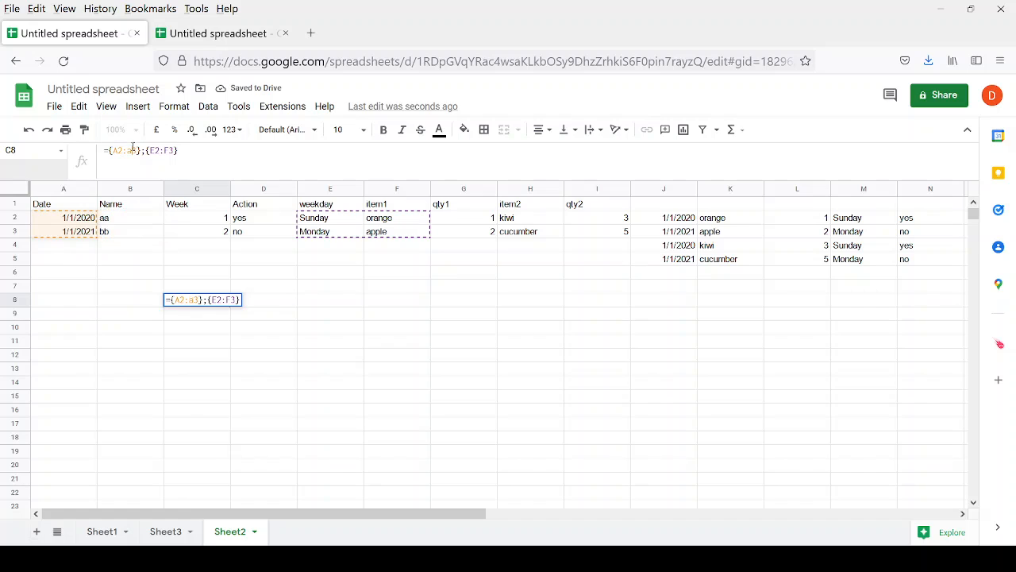
pyautogui.press('Right')
pyautogui.press('Right')
pyautogui.press('Right')
pyautogui.press('Right')
pyautogui.press('Right')
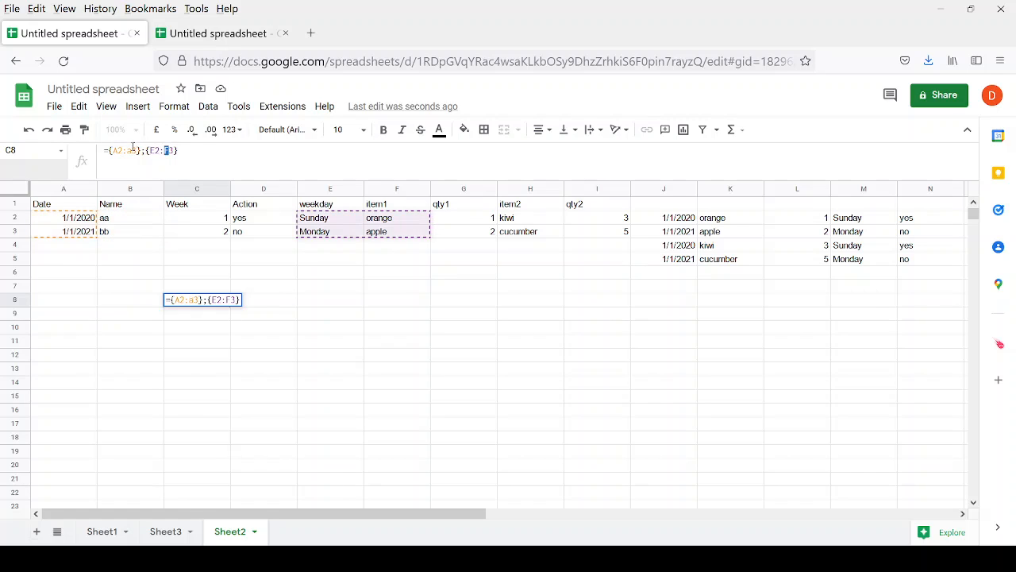
pyautogui.press('Return')
pyautogui.press('Up')
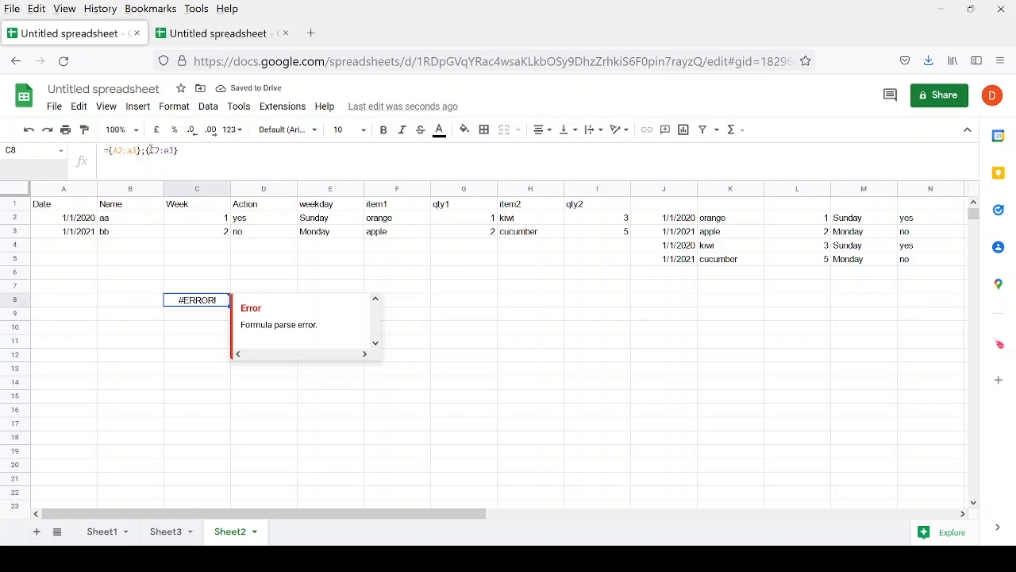
# Merge the two brace groups into one, giving ={A2:A3;E2:E3}.
pyautogui.click(151, 150)
pyautogui.press('BackSpace')
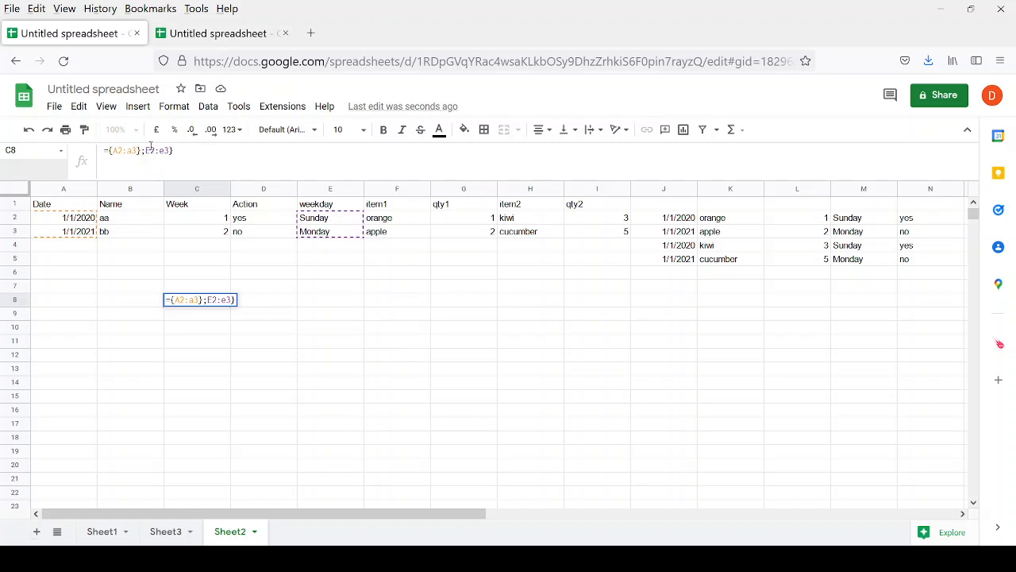
pyautogui.press('Left')
pyautogui.press('BackSpace')
pyautogui.press('Return')
pyautogui.press('Up')
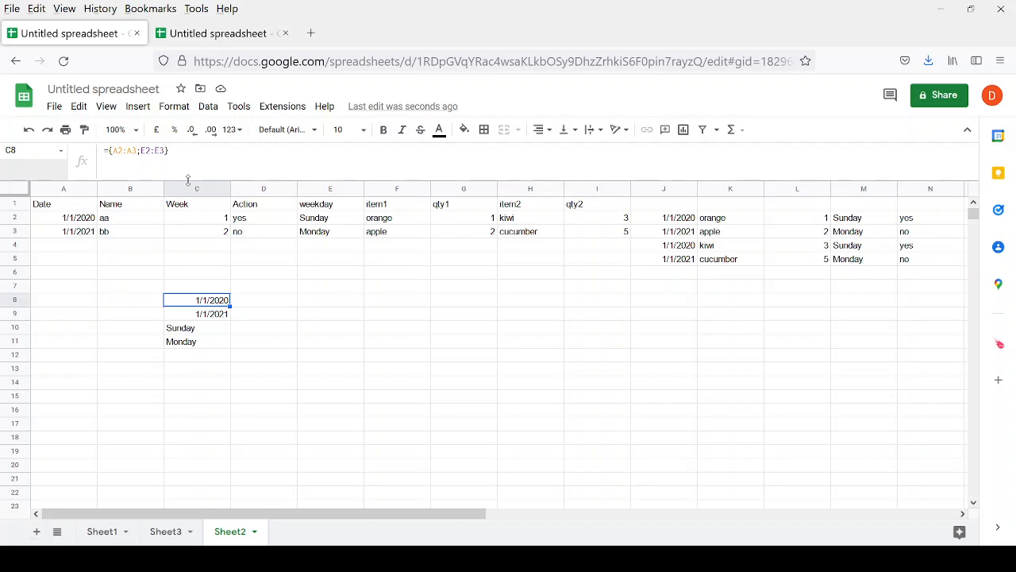
# Widen the first range to A2:B3 and inspect the returned block.
pyautogui.click(131, 158)
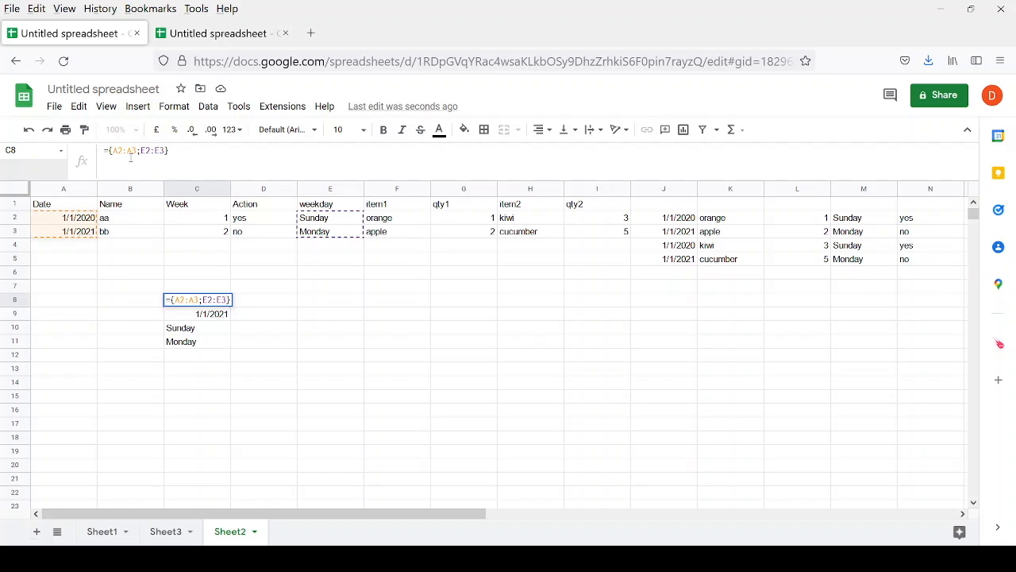
pyautogui.hotkey('shift', 'Left')
pyautogui.write('b')
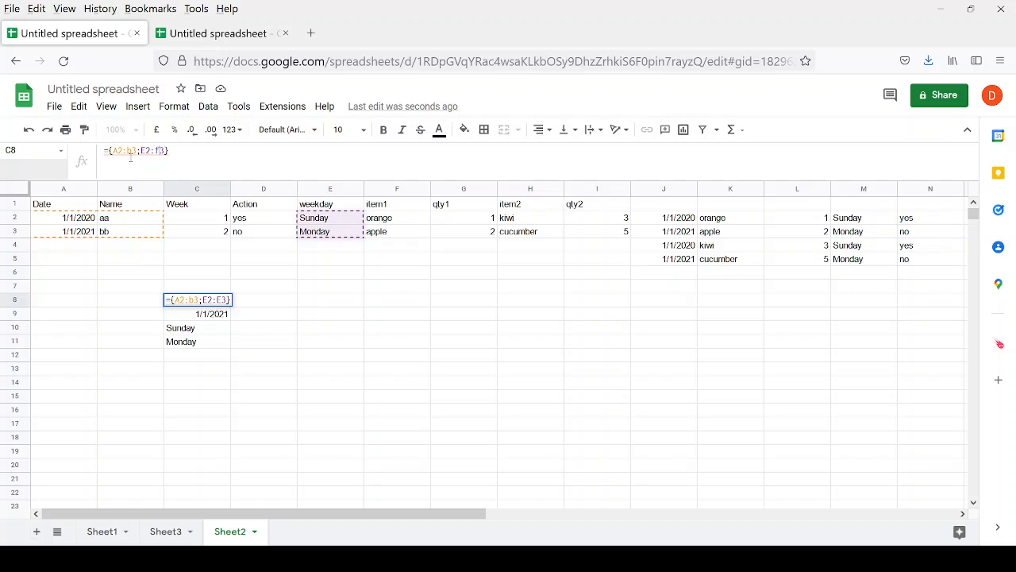
pyautogui.press('Return')
pyautogui.press('Up')
pyautogui.hotkey('shift', 'Down')
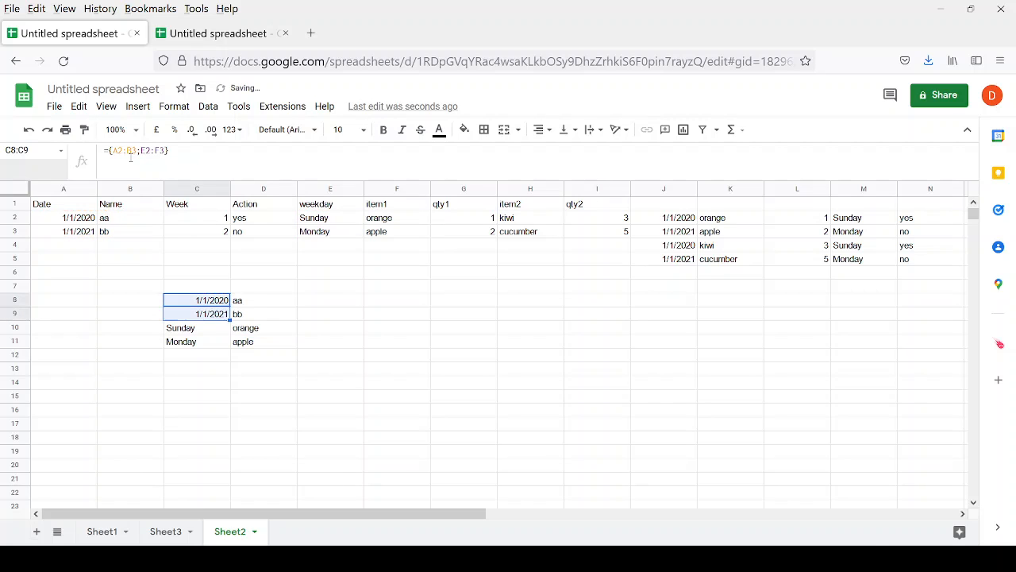
pyautogui.hotkey('shift', 'Down')
pyautogui.hotkey('shift', 'Down')
pyautogui.hotkey('shift', 'Right')
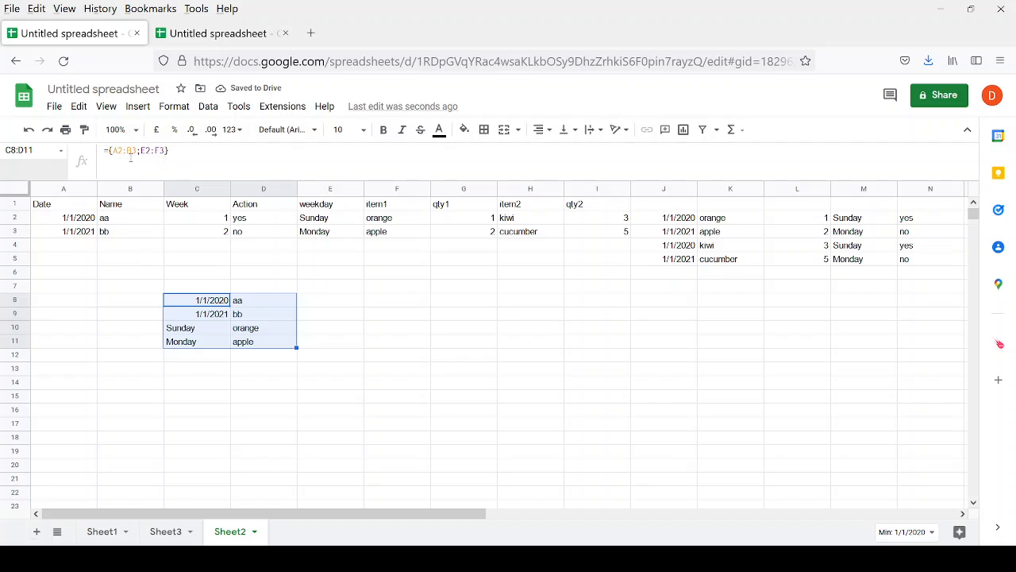
pyautogui.press('Left')
pyautogui.press('Right')
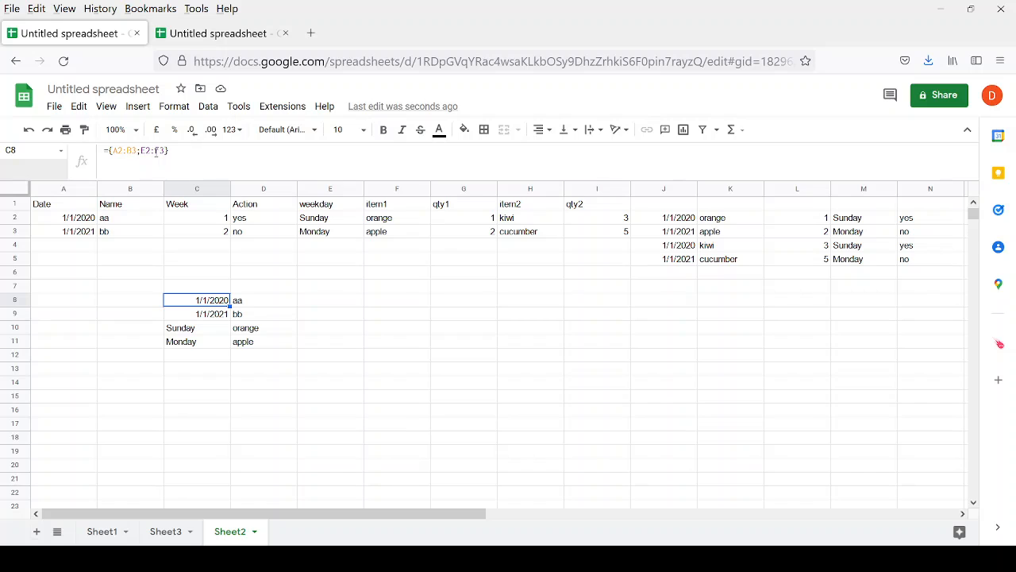
# Drop E2:F3 to leave ={A2:B3} and compare its output with source A2:B3.
pyautogui.click(157, 151)
pyautogui.hotkey('shift', 'Left')
pyautogui.hotkey('shift', 'Left')
pyautogui.hotkey('shift', 'Left')
pyautogui.hotkey('shift', 'Left')
pyautogui.hotkey('shift', 'Left')
pyautogui.hotkey('shift', 'Left')
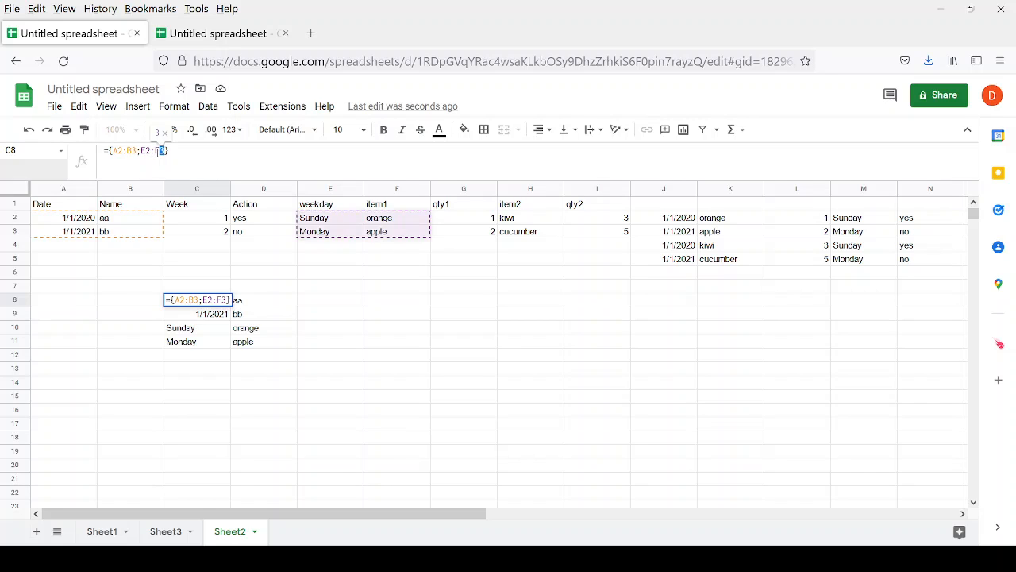
pyautogui.press('BackSpace')
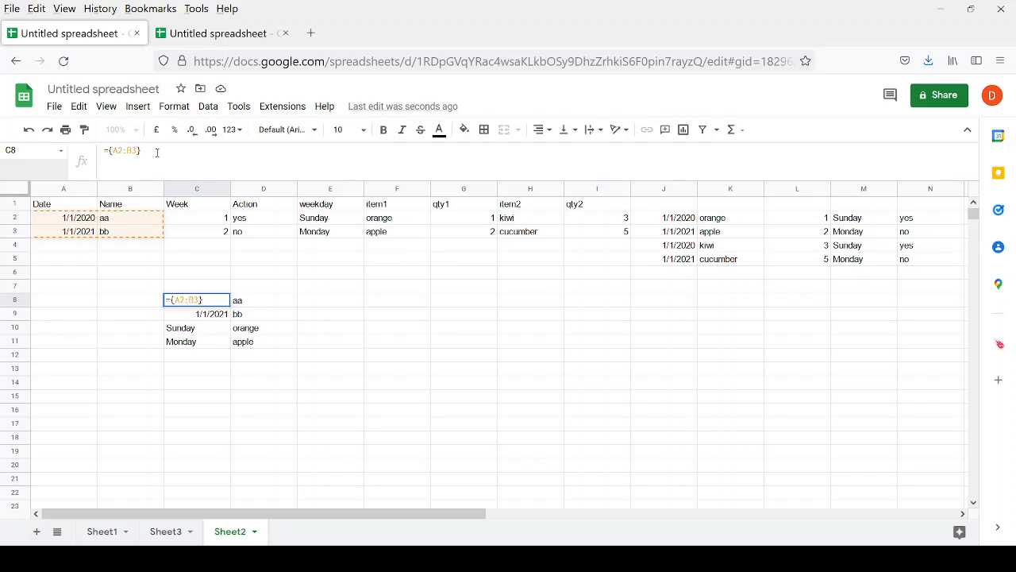
pyautogui.press('Return')
pyautogui.hotkey('shift', 'Down')
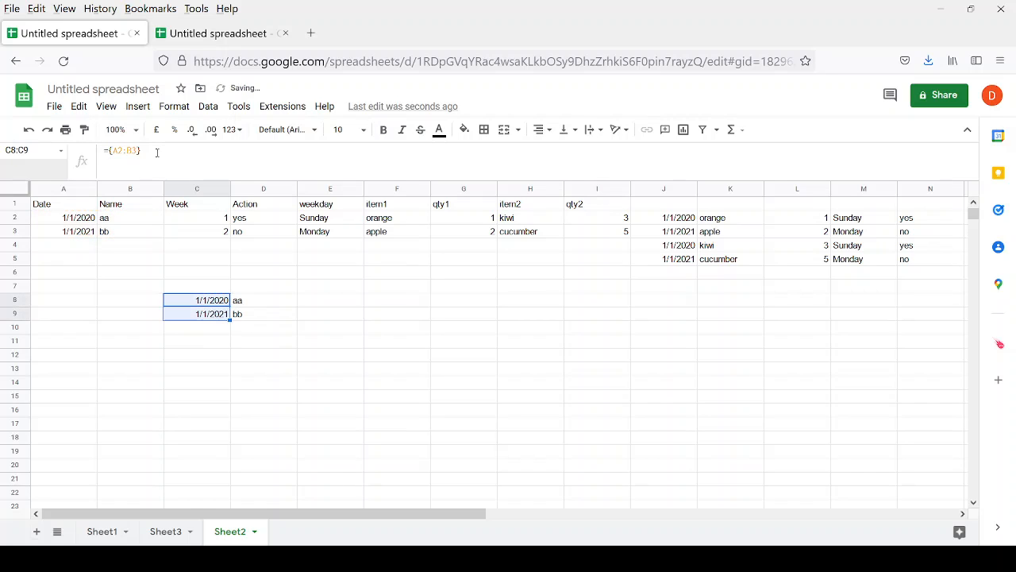
pyautogui.hotkey('shift', 'Right')
pyautogui.press('Left')
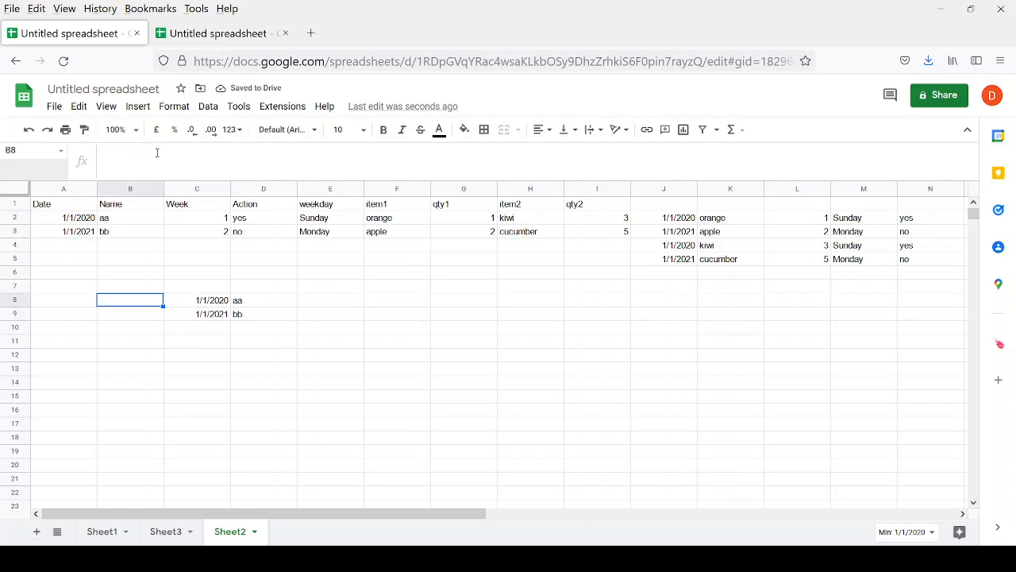
pyautogui.press('Up')
pyautogui.press('Up')
pyautogui.press('Up')
pyautogui.press('Up')
pyautogui.press('Up')
pyautogui.press('Up')
pyautogui.press('Left')
pyautogui.hotkey('shift', 'Right')
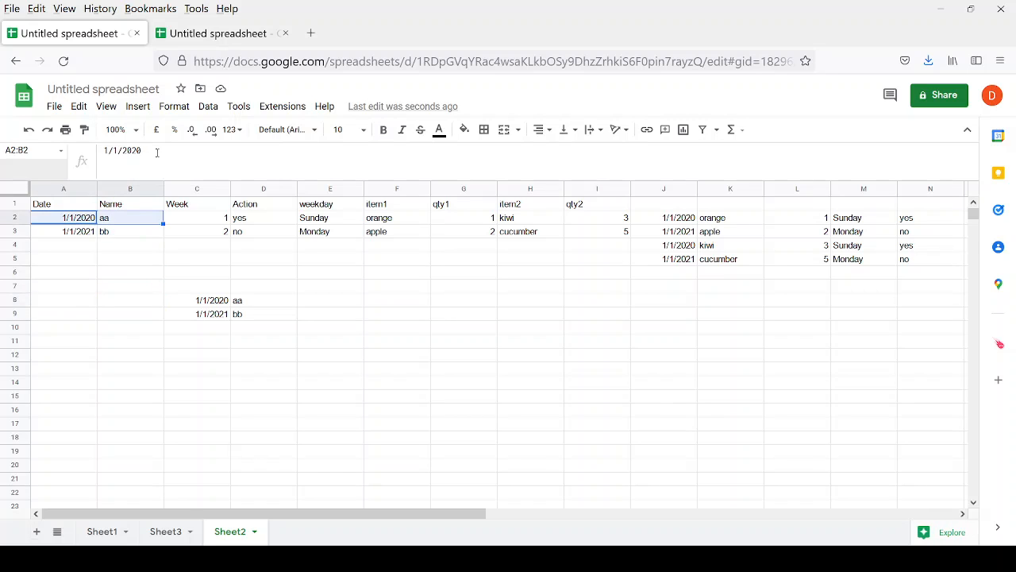
pyautogui.hotkey('shift', 'Down')
pyautogui.press('Down')
pyautogui.press('Down')
pyautogui.press('Down')
pyautogui.press('Down')
pyautogui.press('Down')
pyautogui.press('Down')
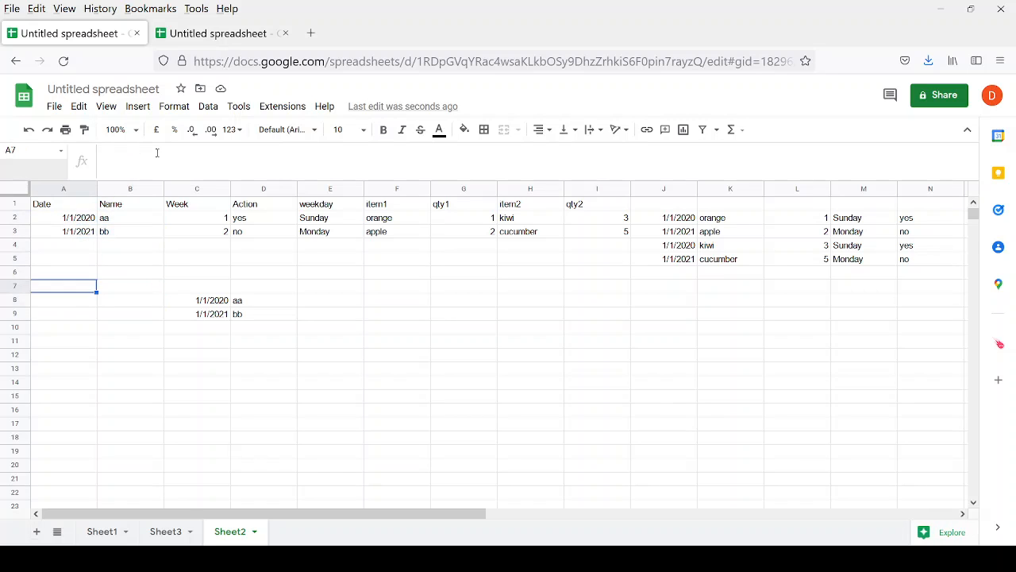
pyautogui.press('Right')
pyautogui.press('Right')
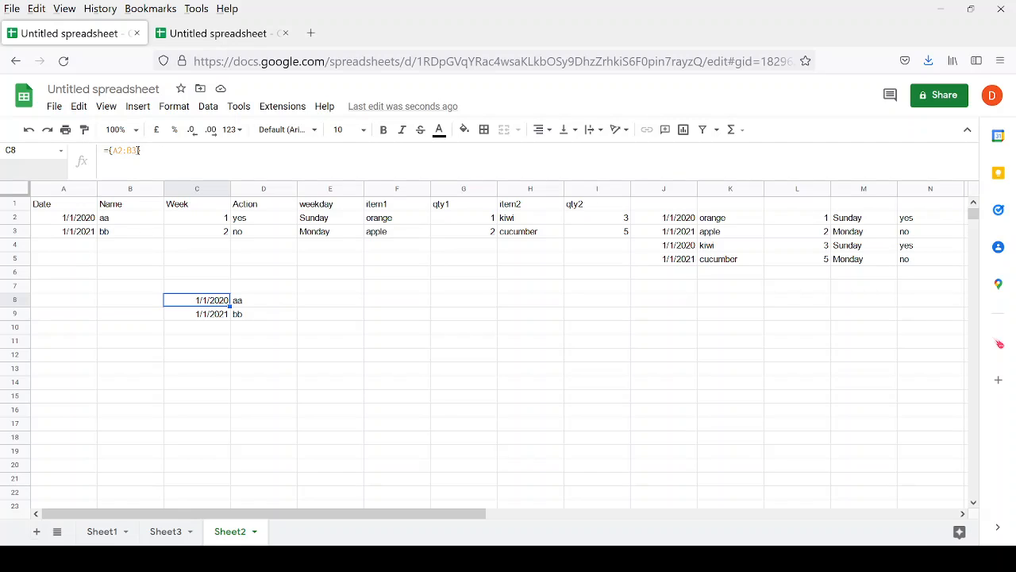
# Re-add ;E2:F3 for ={A2:B3;E2:F3} and check the C8:D11 results.
pyautogui.click(139, 150)
pyautogui.write(';E2:F3')
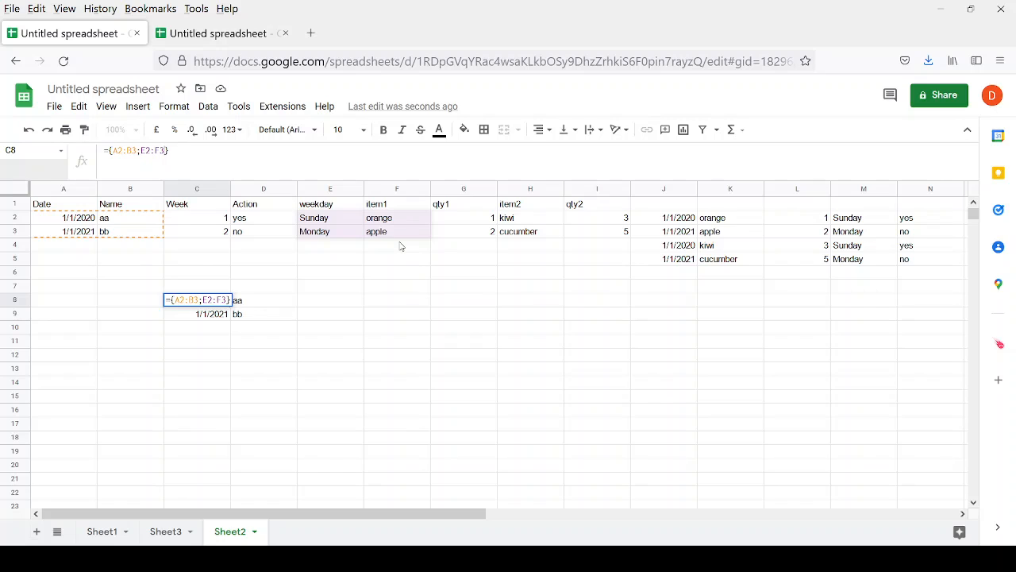
pyautogui.press('Return')
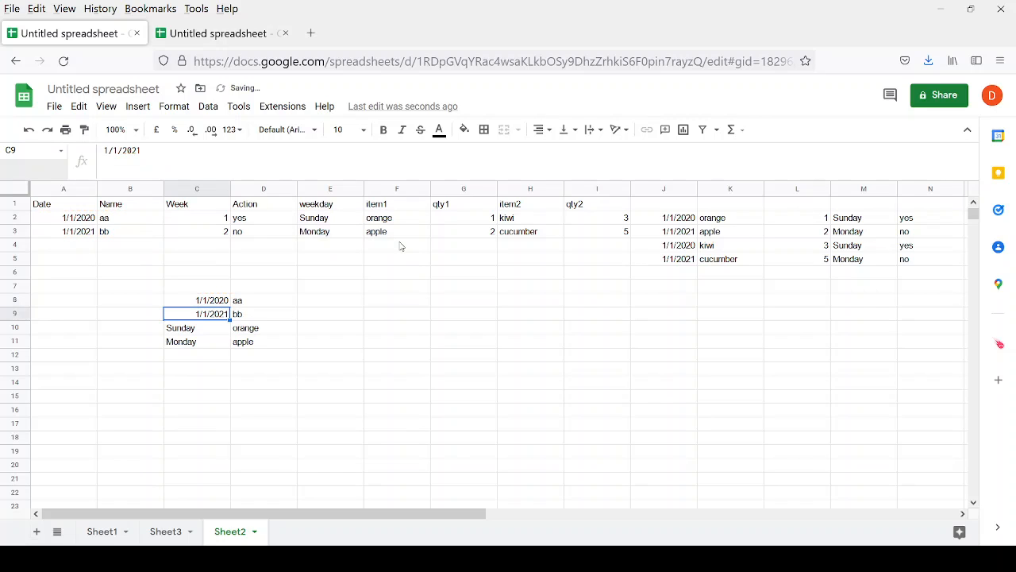
pyautogui.press('Down')
pyautogui.hotkey('shift', 'Down')
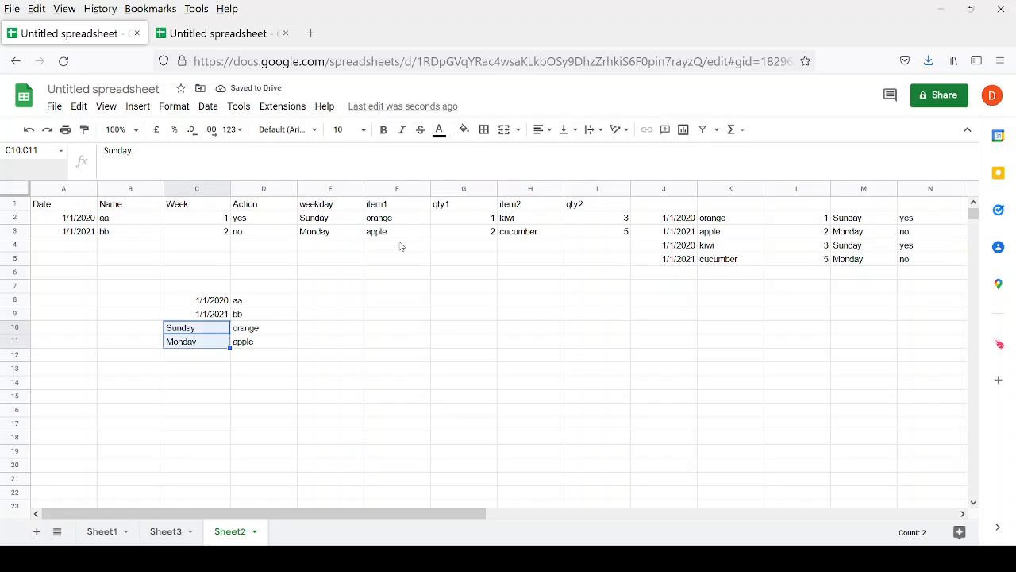
pyautogui.press('Right')
pyautogui.hotkey('shift', 'Down')
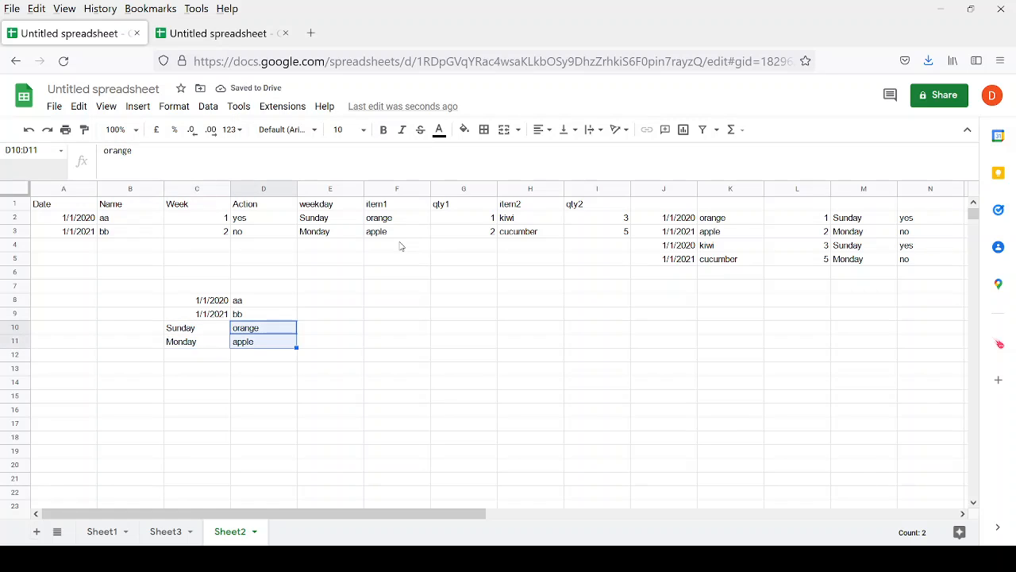
pyautogui.press('Left')
pyautogui.press('Up')
pyautogui.press('Up')
pyautogui.hotkey('shift', 'Down')
pyautogui.hotkey('shift', 'Down')
pyautogui.hotkey('shift', 'Down')
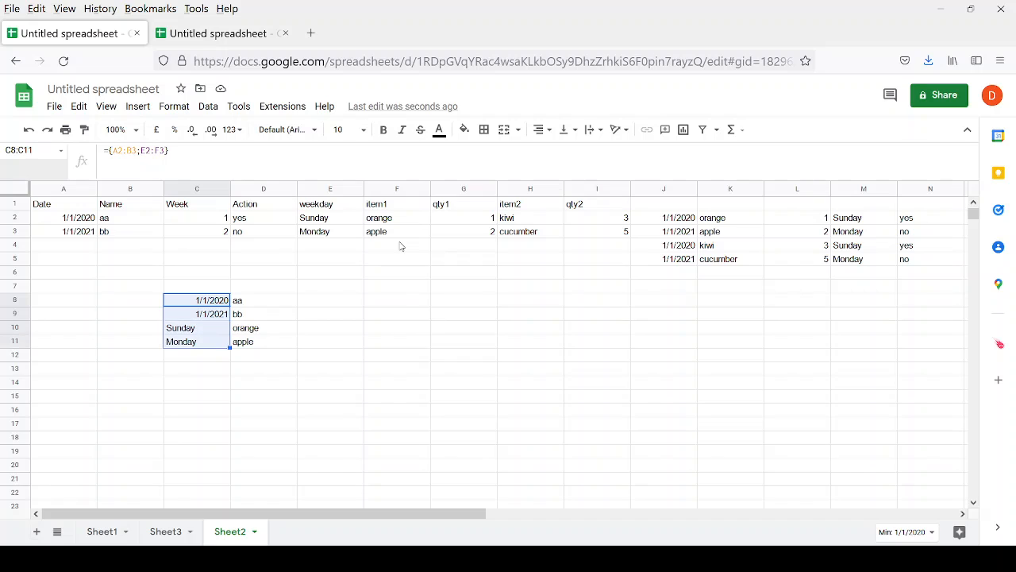
pyautogui.hotkey('shift', 'Right')
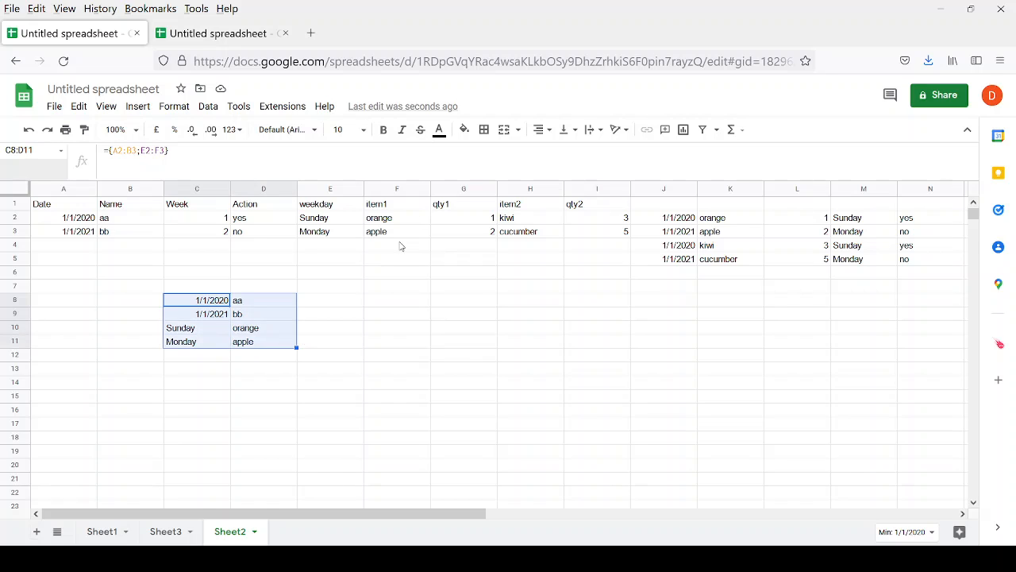
pyautogui.press('Up')
pyautogui.press('Up')
pyautogui.press('Up')
pyautogui.press('Up')
pyautogui.press('Up')
pyautogui.press('Up')
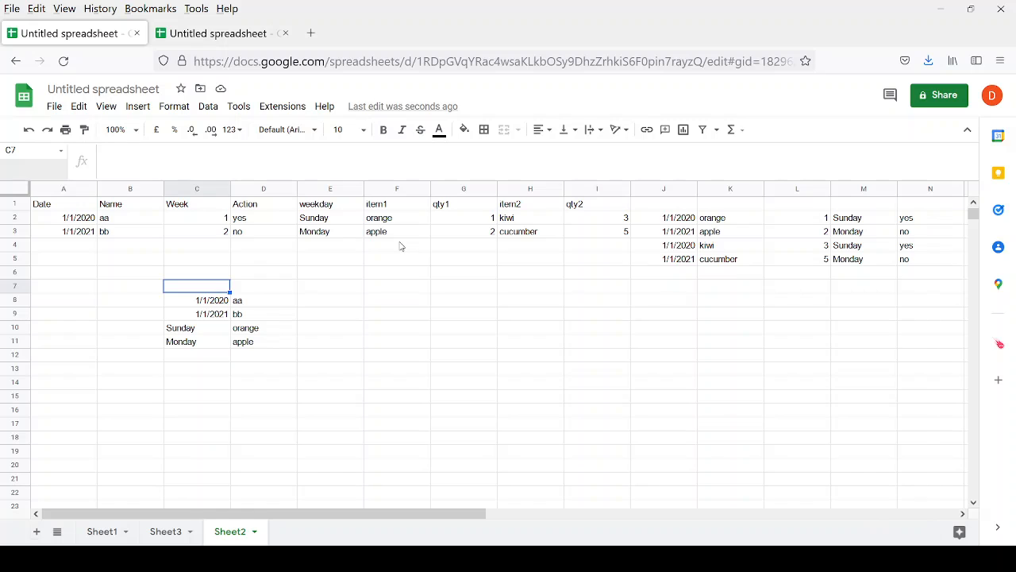
# Copy the dates and names A2:B3 into F9.
pyautogui.press('Left')
pyautogui.press('Left')
pyautogui.hotkey('shift', 'Down')
pyautogui.hotkey('shift', 'Right')
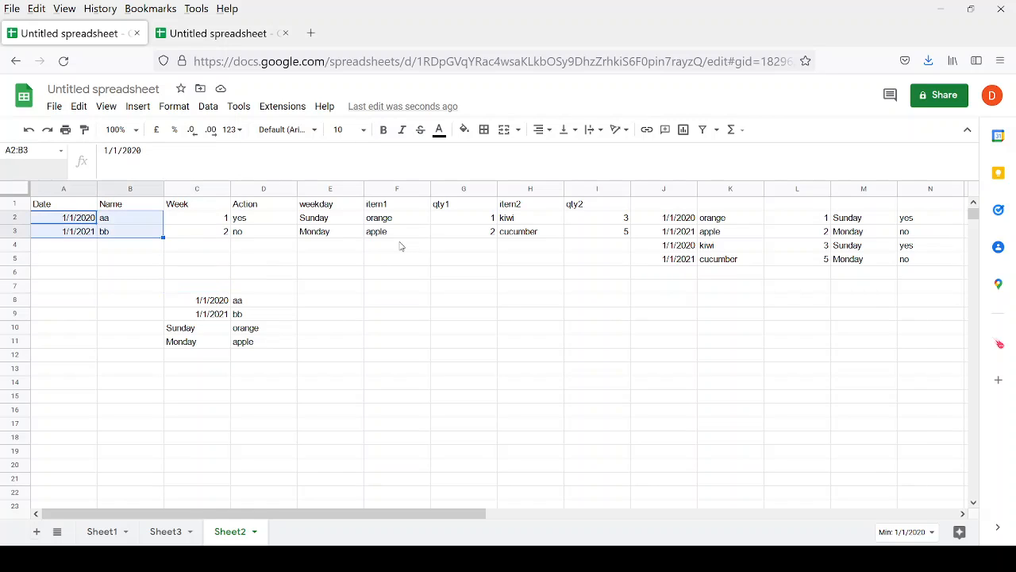
pyautogui.hotkey('ctrl', 'c')
pyautogui.press('Down')
pyautogui.press('Right')
pyautogui.press('Right')
pyautogui.press('Right')
pyautogui.press('Right')
pyautogui.press('Right')
pyautogui.press('Down')
pyautogui.press('Down')
pyautogui.press('Down')
pyautogui.press('Down')
pyautogui.press('Down')
pyautogui.press('Down')
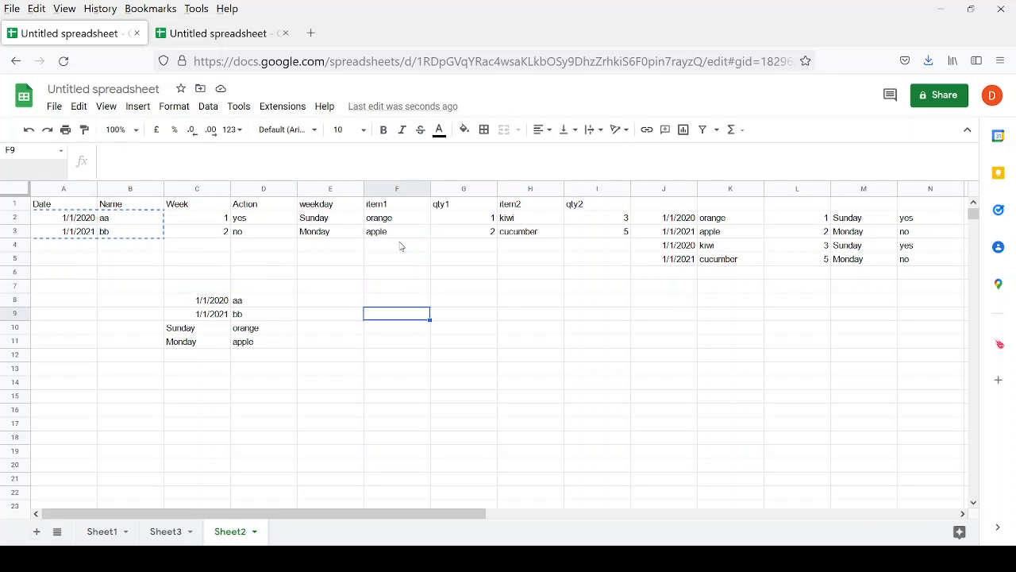
pyautogui.hotkey('ctrl', 'v')
# Copy weekdays and items E2:F3 beside them at H9, forming block F9:I10.
pyautogui.press('Left')
pyautogui.press('Up')
pyautogui.press('Up')
pyautogui.press('Up')
pyautogui.press('Up')
pyautogui.press('Up')
pyautogui.press('Up')
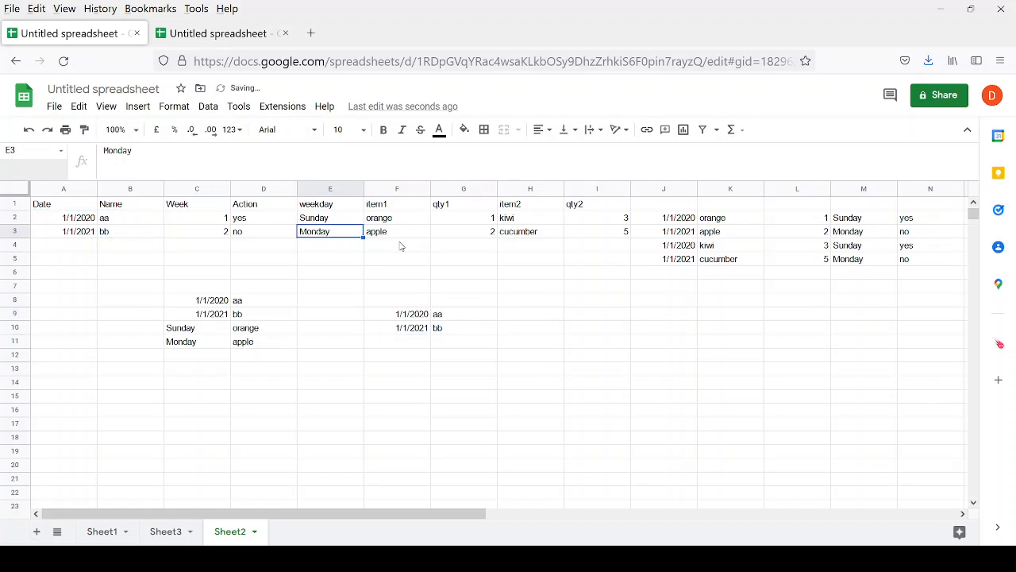
pyautogui.hotkey('shift', 'Up')
pyautogui.hotkey('shift', 'Right')
pyautogui.hotkey('ctrl', 'c')
pyautogui.press('Down')
pyautogui.press('Down')
pyautogui.press('Down')
pyautogui.press('Down')
pyautogui.press('Down')
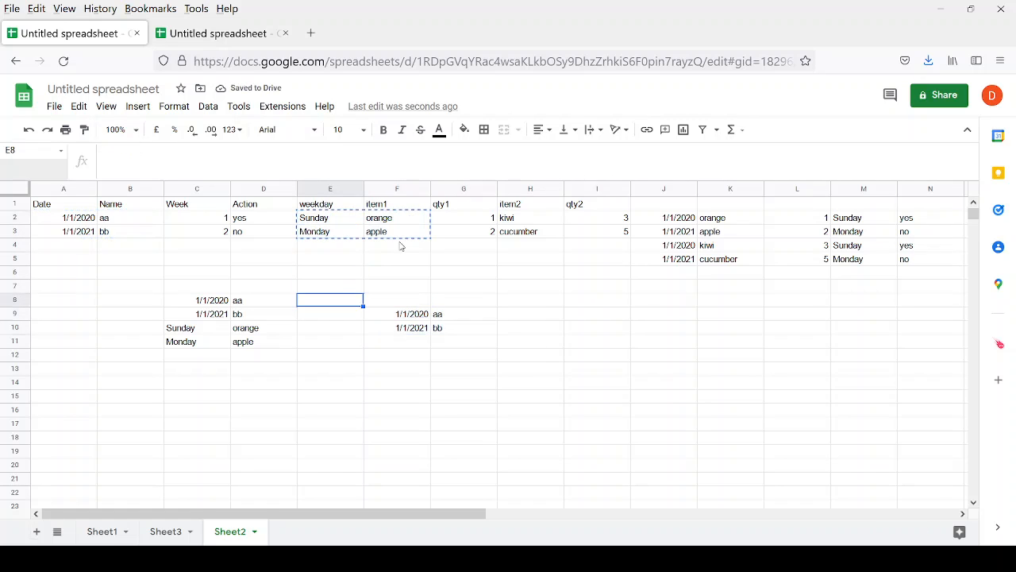
pyautogui.press('Down')
pyautogui.press('Right')
pyautogui.press('Right')
pyautogui.press('Right')
pyautogui.hotkey('ctrl', 'v')
pyautogui.press('Left')
pyautogui.press('Left')
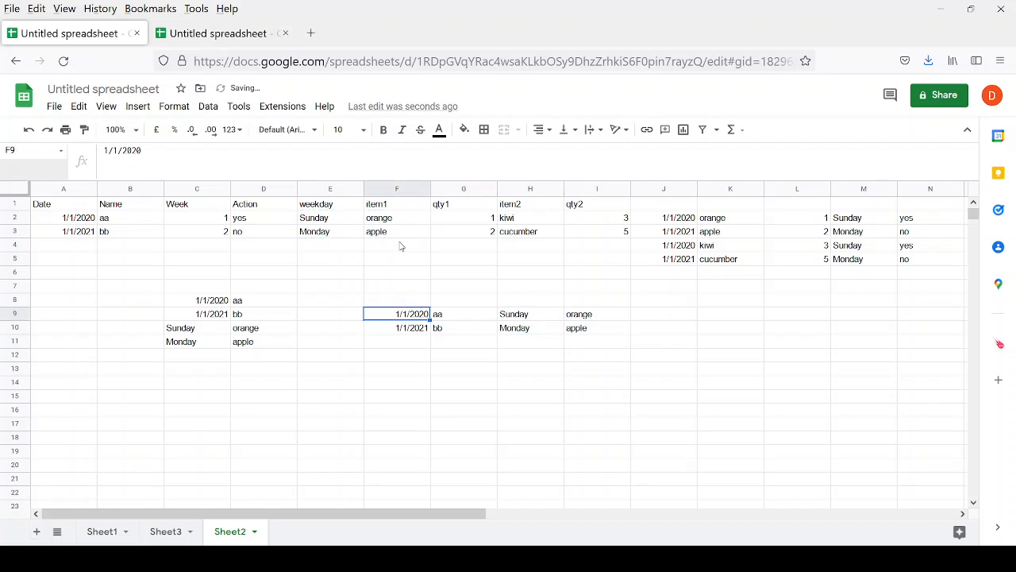
pyautogui.hotkey('shift', 'Right')
pyautogui.hotkey('shift', 'Right')
pyautogui.hotkey('shift', 'Right')
pyautogui.hotkey('shift', 'Down')
pyautogui.hotkey('shift', 'Down')
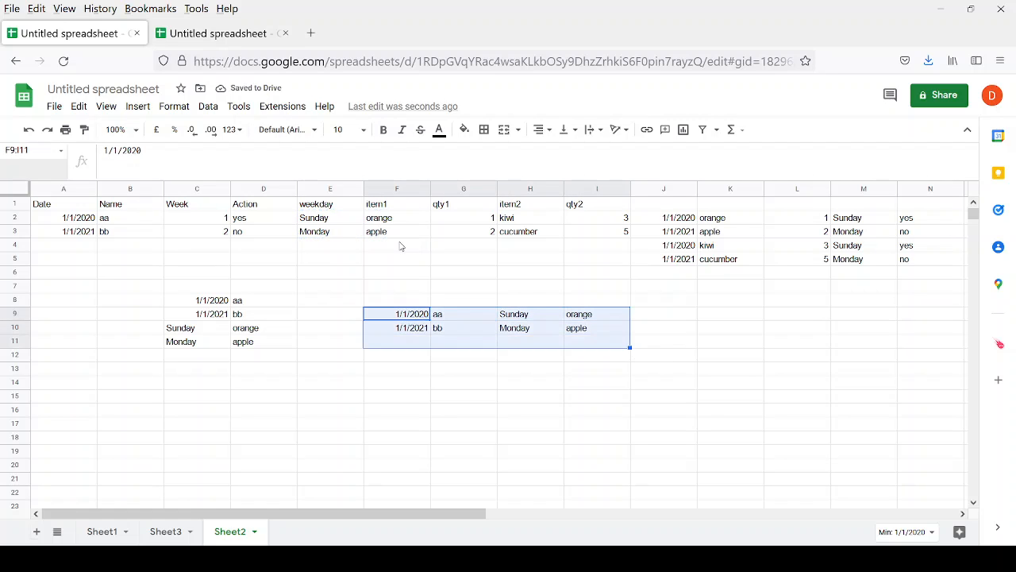
pyautogui.hotkey('shift', 'Up')
# Compare the block with C8's stacked result, then delete F9:I10.
pyautogui.press('Left')
pyautogui.press('Left')
pyautogui.press('Left')
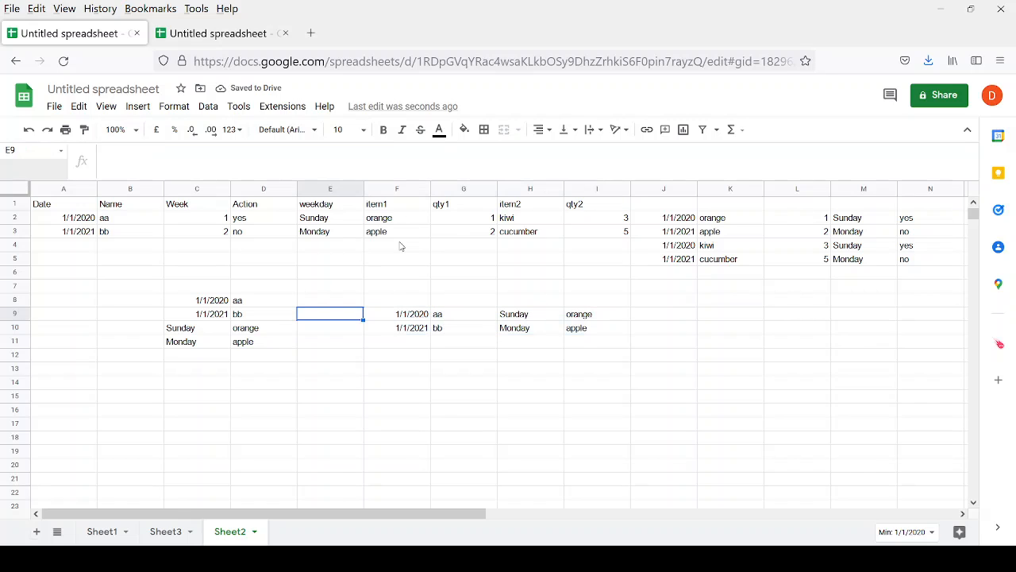
pyautogui.press('Up')
pyautogui.hotkey('shift', 'Down')
pyautogui.hotkey('shift', 'Right')
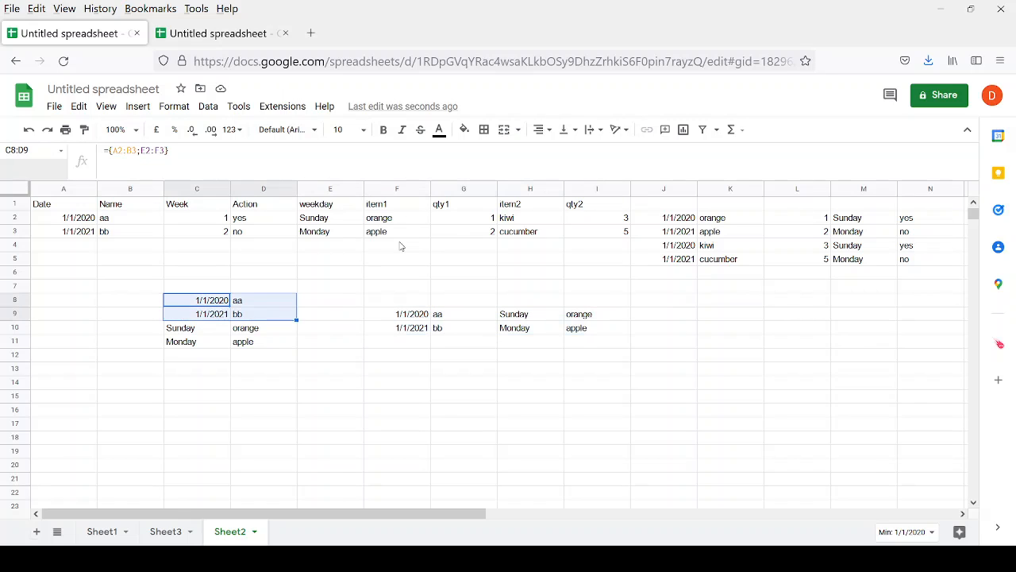
pyautogui.press('Down')
pyautogui.press('Down')
pyautogui.press('Down')
pyautogui.press('Down')
pyautogui.press('Down')
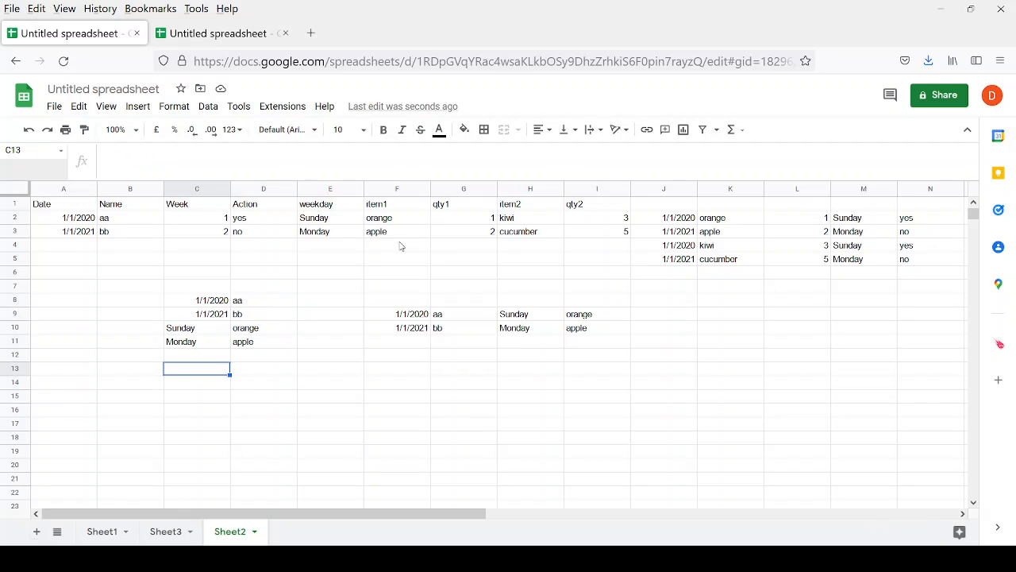
pyautogui.press('Up')
pyautogui.press('Up')
pyautogui.press('Up')
pyautogui.press('Up')
pyautogui.press('Up')
pyautogui.press('Right')
pyautogui.press('Right')
pyautogui.press('Right')
pyautogui.press('Down')
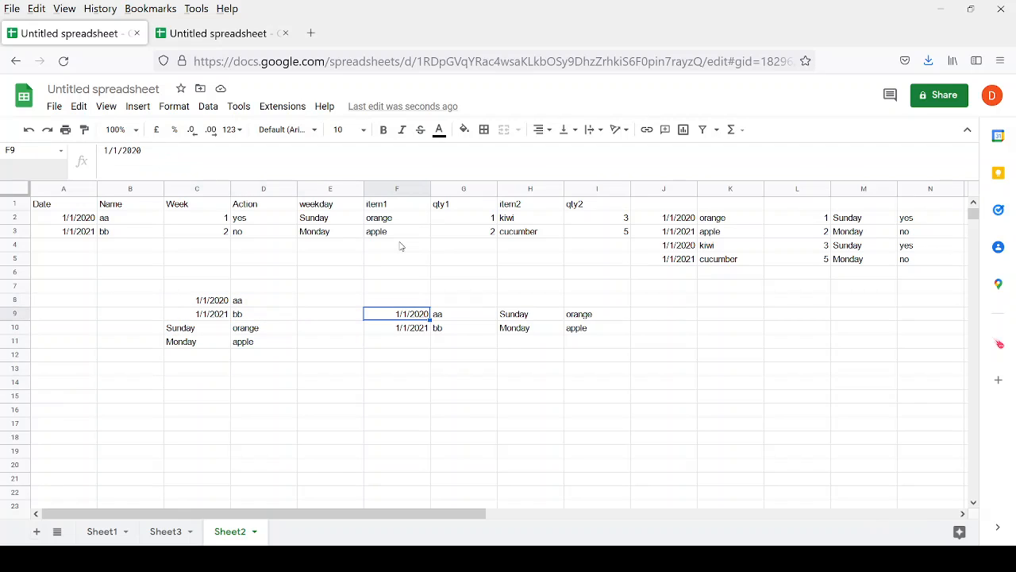
pyautogui.hotkey('shift', 'Right')
pyautogui.hotkey('shift', 'Right')
pyautogui.hotkey('shift', 'Right')
pyautogui.hotkey('shift', 'Down')
pyautogui.press('Delete')
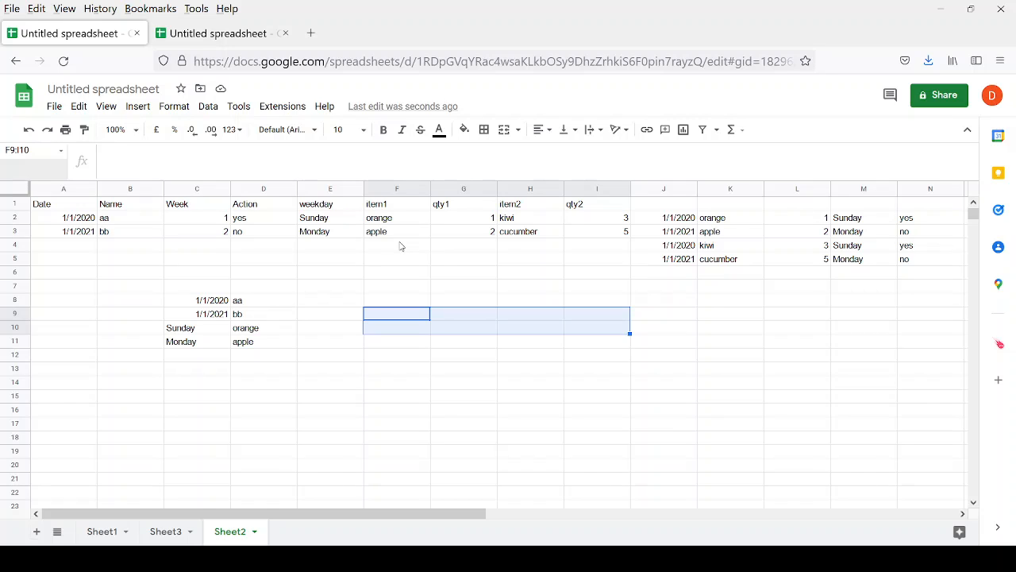
# Select the stacked array results in C8:D11 and delete them.
pyautogui.press('Up')
pyautogui.press('Up')
pyautogui.press('Up')
pyautogui.press('Up')
pyautogui.press('Up')
pyautogui.press('Up')
pyautogui.press('Up')
pyautogui.press('Up')
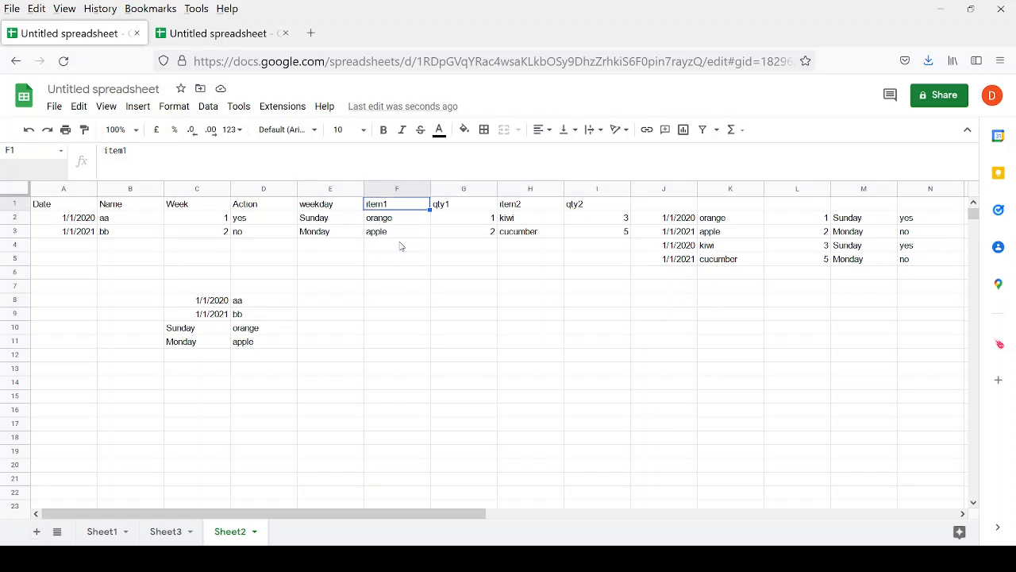
pyautogui.press('Left')
pyautogui.press('Left')
pyautogui.press('Left')
pyautogui.press('Left')
pyautogui.press('Right')
pyautogui.press('Right')
pyautogui.press('Right')
pyautogui.press('Right')
pyautogui.press('Right')
pyautogui.press('Right')
pyautogui.press('Right')
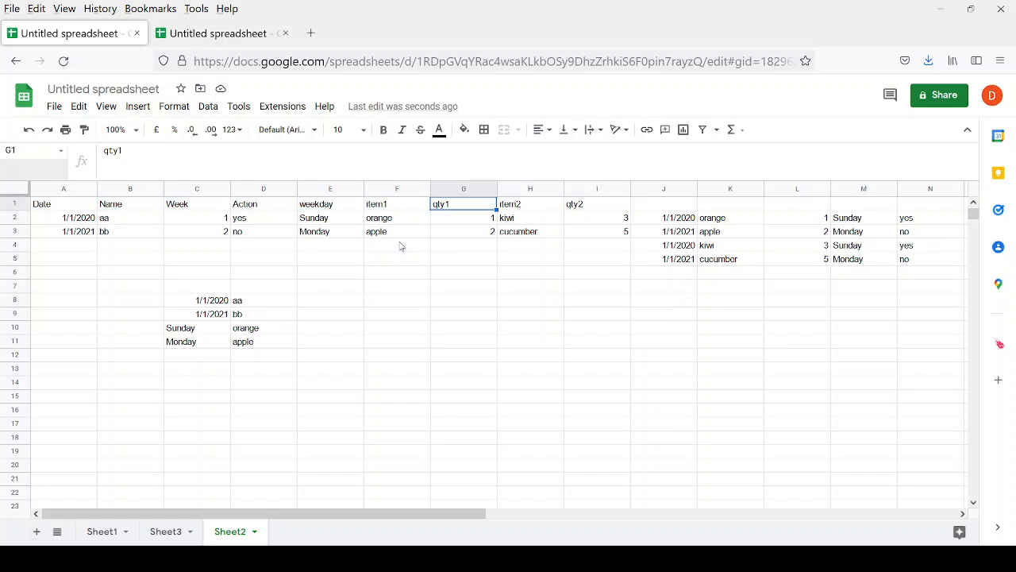
pyautogui.press('Right')
pyautogui.press('Right')
pyautogui.press('Right')
pyautogui.press('Left')
pyautogui.press('Left')
pyautogui.press('Left')
pyautogui.press('Left')
pyautogui.press('Left')
pyautogui.press('Left')
pyautogui.press('Left')
pyautogui.press('Left')
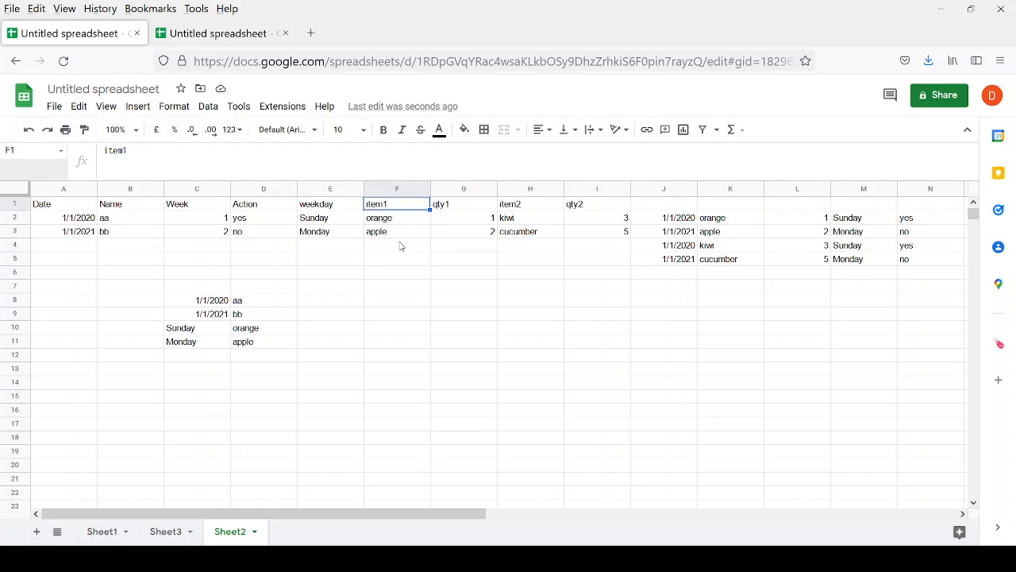
pyautogui.press('Down')
pyautogui.press('Down')
pyautogui.press('Down')
pyautogui.press('Down')
pyautogui.press('Down')
pyautogui.press('Down')
pyautogui.press('Left')
pyautogui.press('Down')
pyautogui.hotkey('shift', 'Down')
pyautogui.hotkey('shift', 'Down')
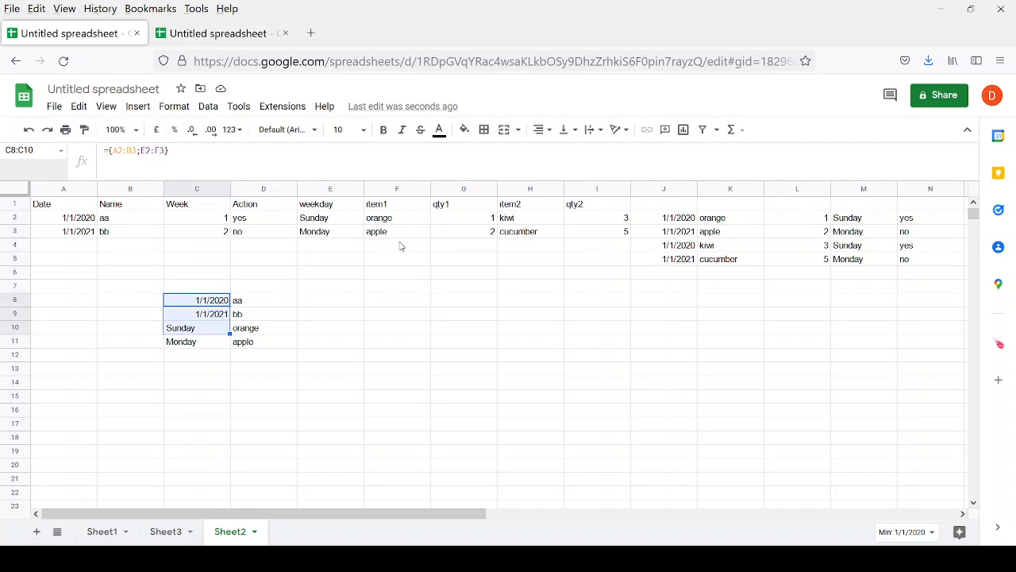
pyautogui.hotkey('shift', 'Down')
pyautogui.hotkey('shift', 'Right')
pyautogui.press('Delete')
# Select and copy the item1 values orange and apple from F2:F3.
pyautogui.press('Up')
pyautogui.press('Right')
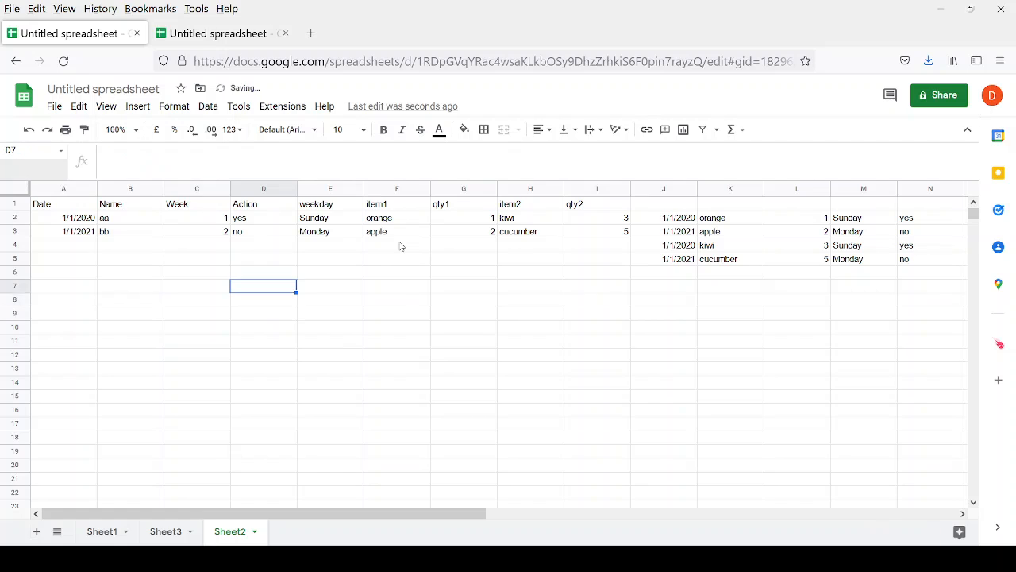
pyautogui.press('Up')
pyautogui.press('Up')
pyautogui.press('Up')
pyautogui.press('Up')
pyautogui.press('Up')
pyautogui.press('Up')
pyautogui.press('Right')
pyautogui.press('Right')
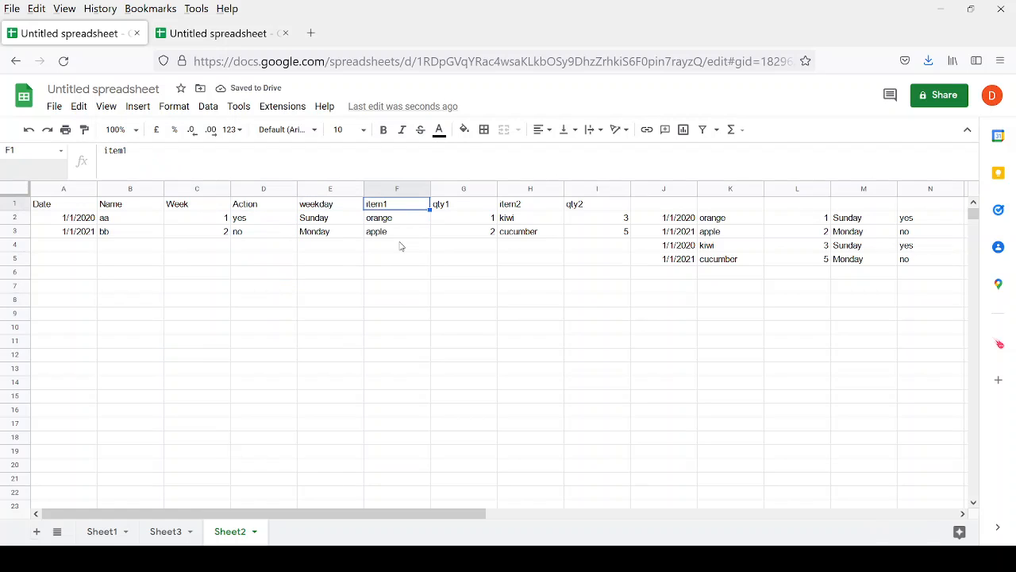
pyautogui.hotkey('shift', 'Down')
pyautogui.hotkey('shift', 'Down')
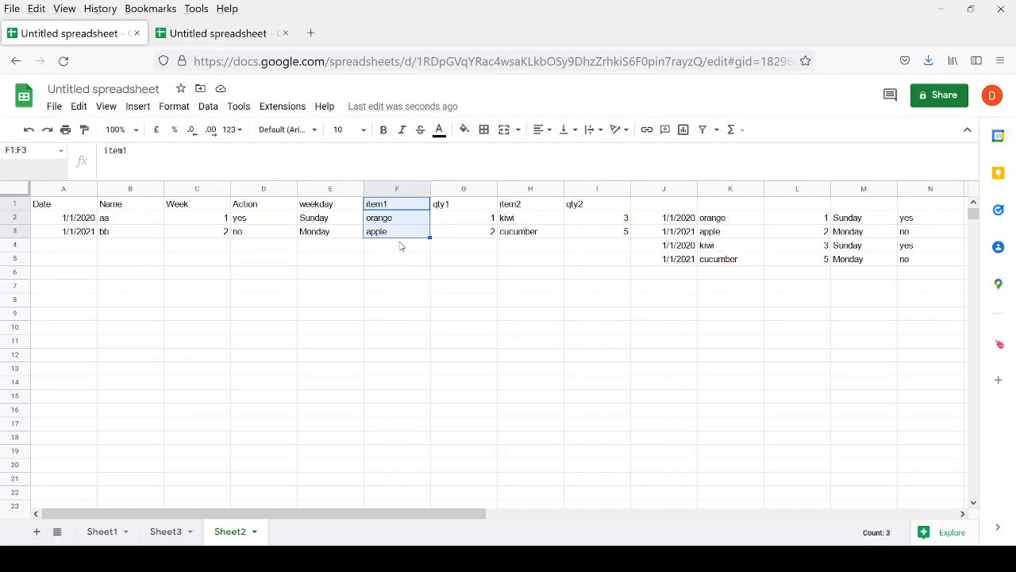
pyautogui.press('Right')
pyautogui.press('Right')
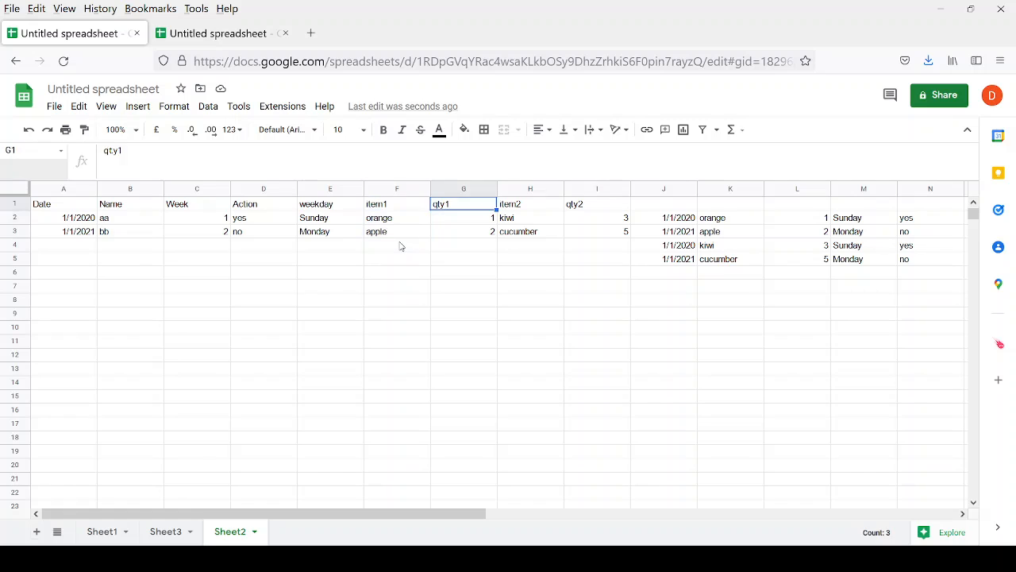
pyautogui.press('Left')
pyautogui.press('Right')
pyautogui.press('Right')
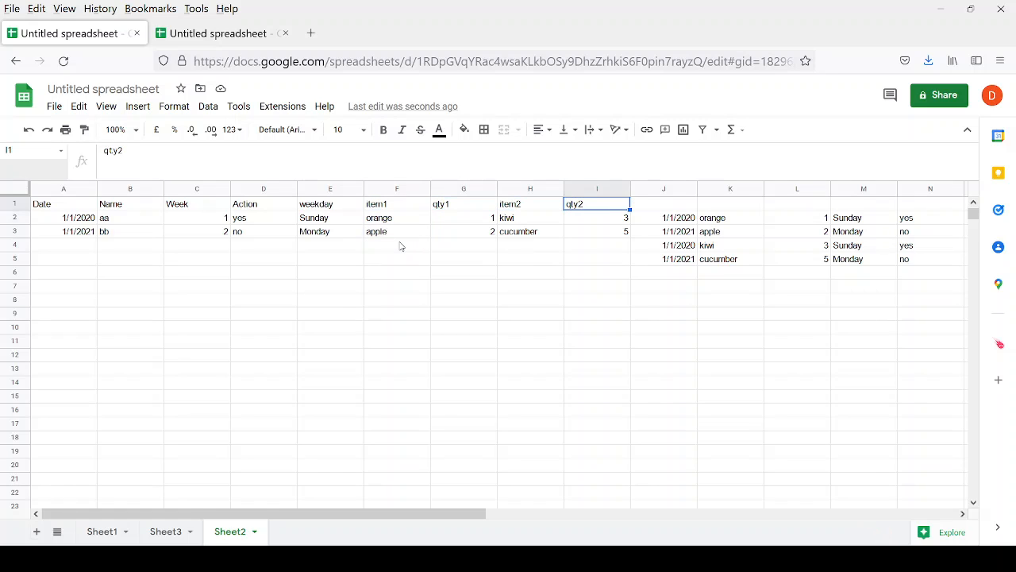
pyautogui.press('Left')
pyautogui.press('Down')
pyautogui.press('Down')
pyautogui.press('Right')
pyautogui.press('Right')
pyautogui.press('Right')
pyautogui.press('Right')
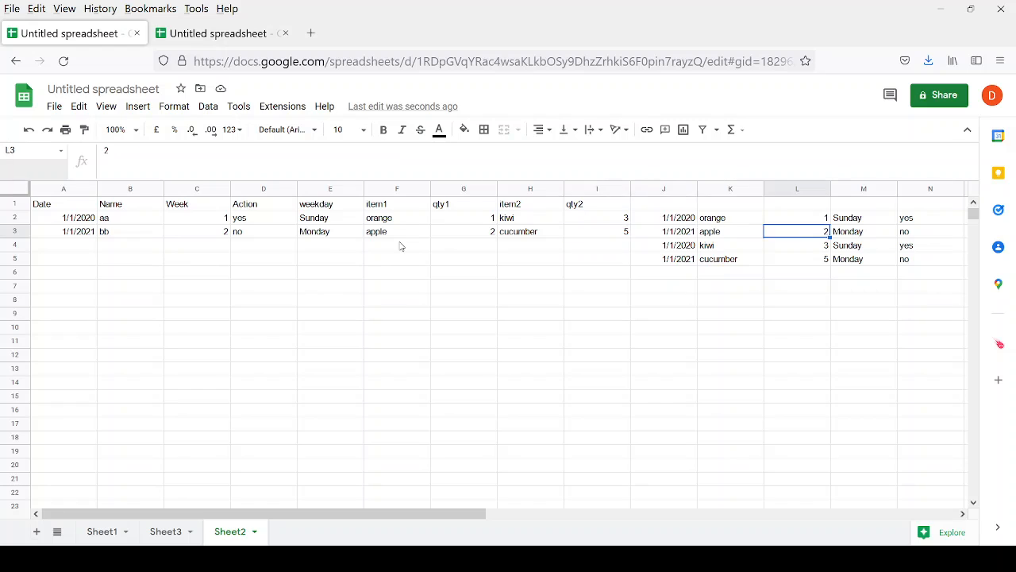
pyautogui.press('Up')
pyautogui.press('Left')
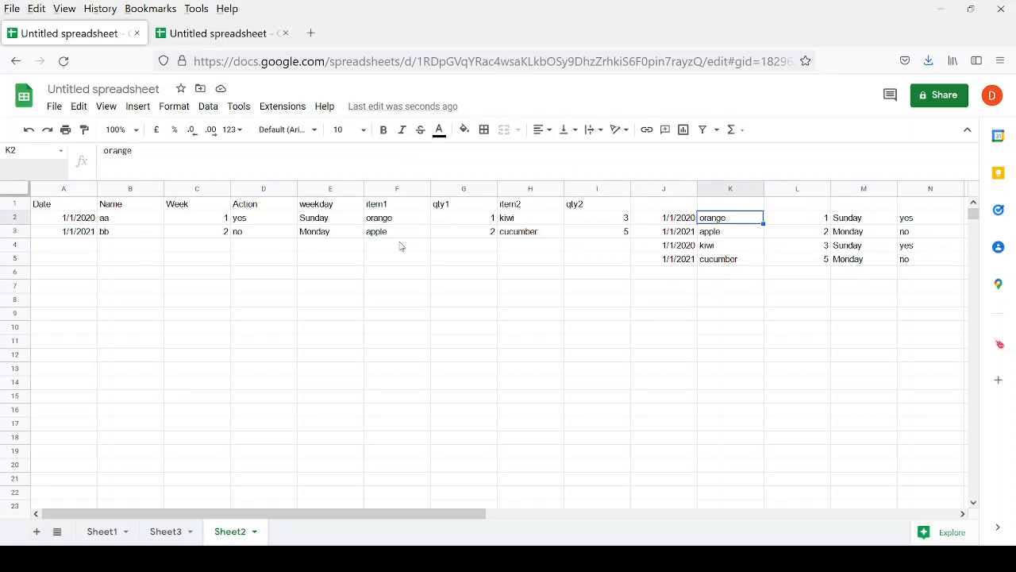
pyautogui.press('Left')
pyautogui.press('Left')
pyautogui.press('Left')
pyautogui.press('Left')
pyautogui.press('Left')
pyautogui.hotkey('shift', 'Down')
pyautogui.hotkey('ctrl', 'c')
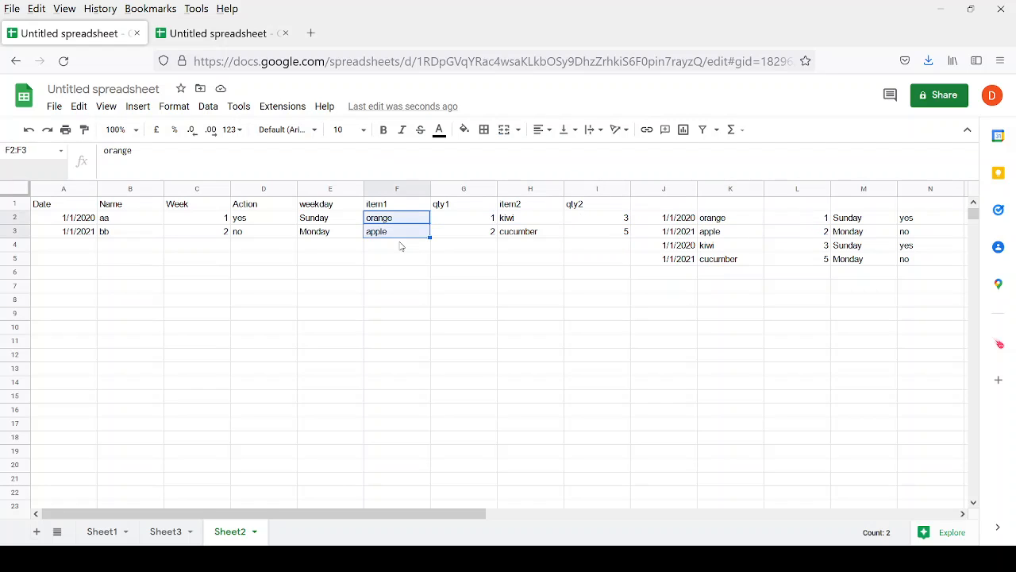
pyautogui.press('Down')
pyautogui.press('Down')
pyautogui.press('Down')
pyautogui.press('Down')
pyautogui.press('Down')
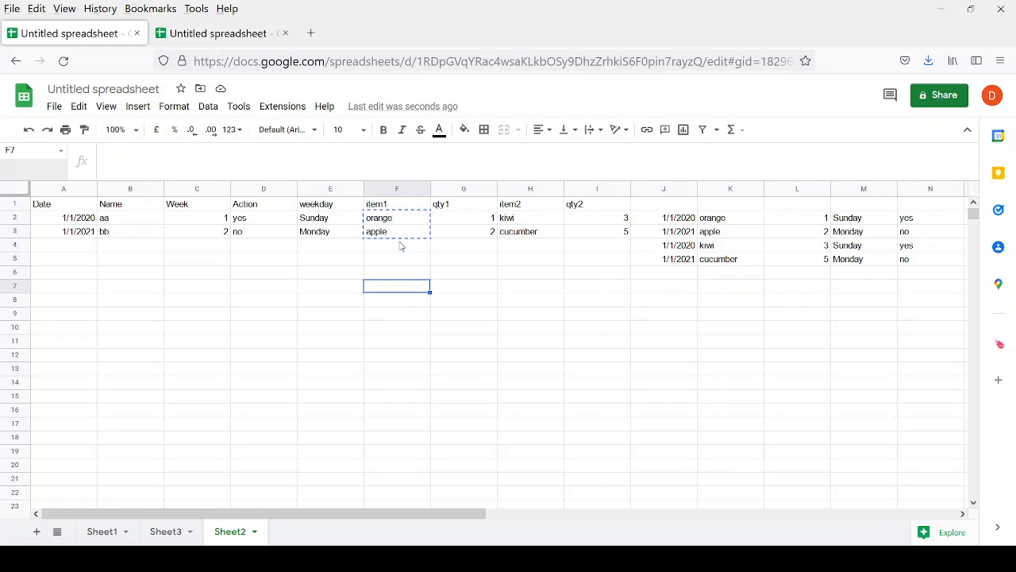
# Paste orange and apple into F7:F8 and copy the dates from A2:A3 into E7:E8.
pyautogui.hotkey('ctrl', 'v')
pyautogui.press('Right')
pyautogui.press('Up')
pyautogui.press('Left')
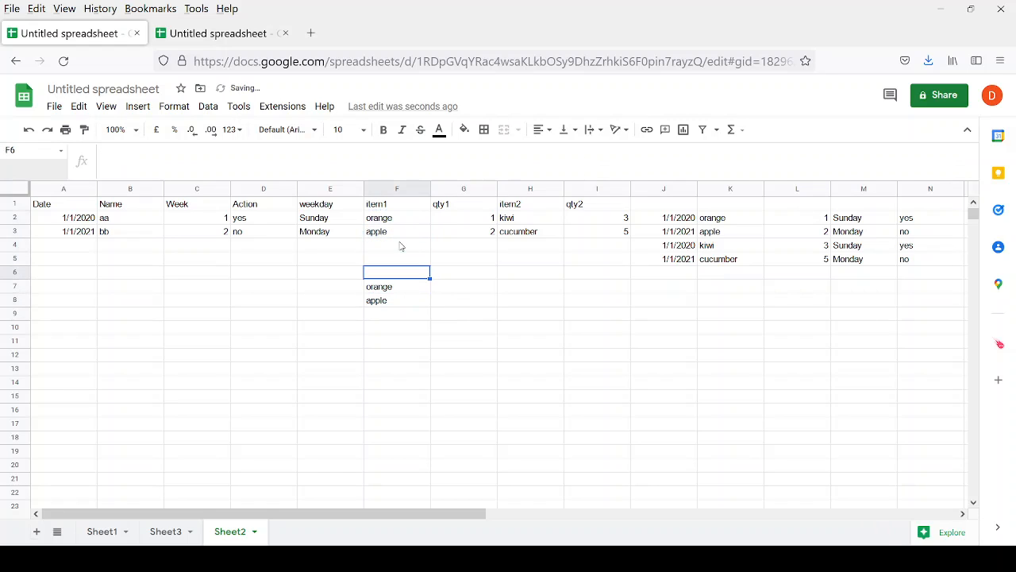
pyautogui.press('Left')
pyautogui.press('Left')
pyautogui.press('Up')
pyautogui.press('Up')
pyautogui.press('Up')
pyautogui.press('Up')
pyautogui.press('Right')
pyautogui.hotkey('shift', 'Left')
pyautogui.hotkey('shift', 'Left')
pyautogui.hotkey('shift', 'Left')
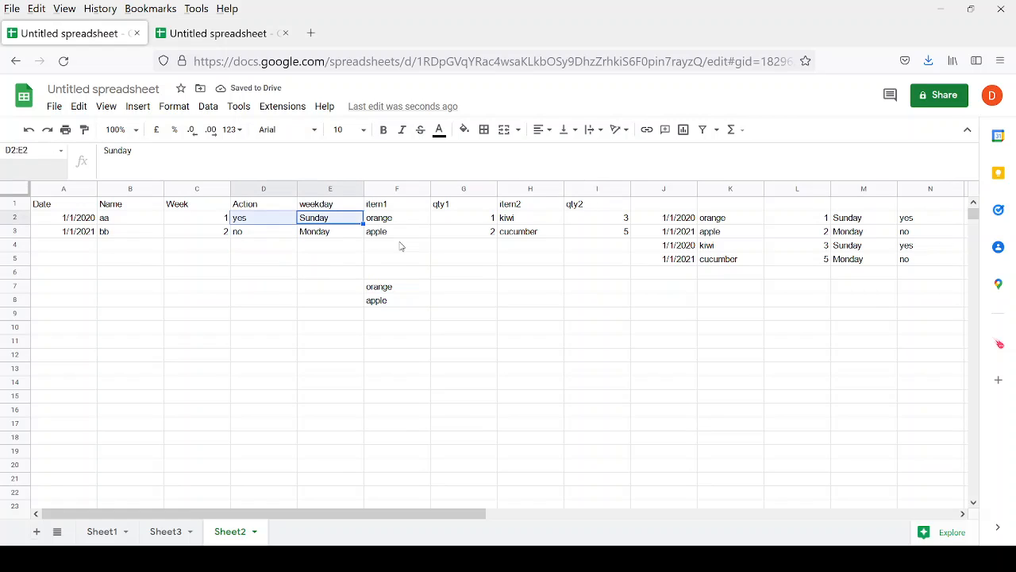
pyautogui.hotkey('shift', 'Left')
pyautogui.press('Left')
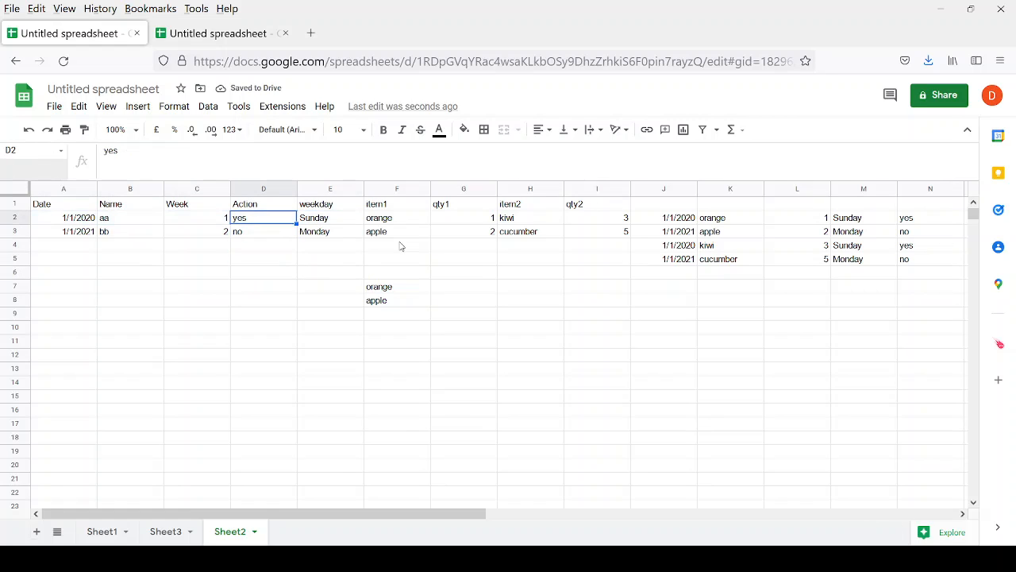
pyautogui.press('Left')
pyautogui.press('Left')
pyautogui.press('Left')
pyautogui.hotkey('shift', 'Down')
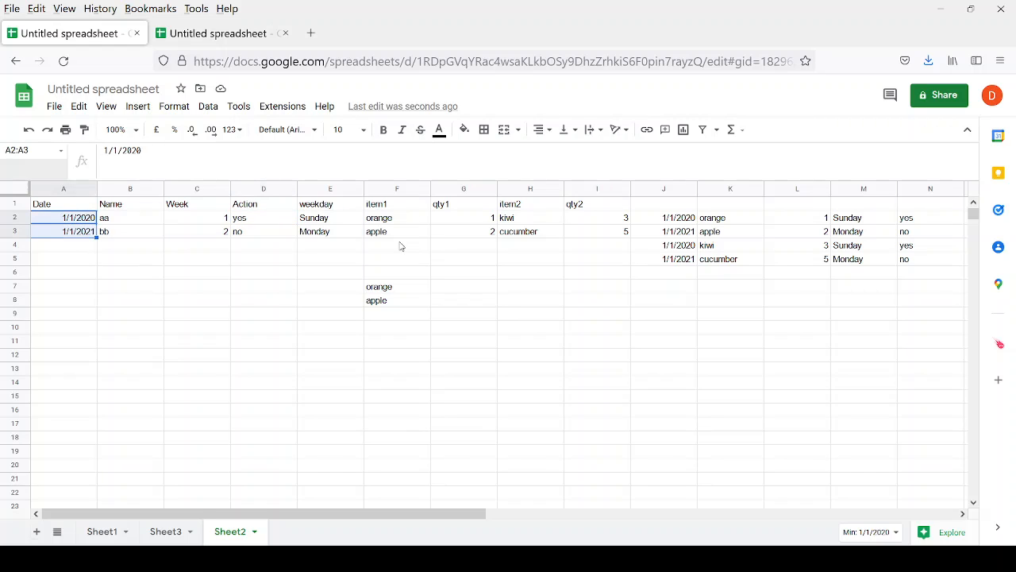
pyautogui.hotkey('ctrl', 'c')
pyautogui.press('Down')
pyautogui.press('Right')
pyautogui.press('Right')
pyautogui.press('Right')
pyautogui.press('Right')
pyautogui.press('Down')
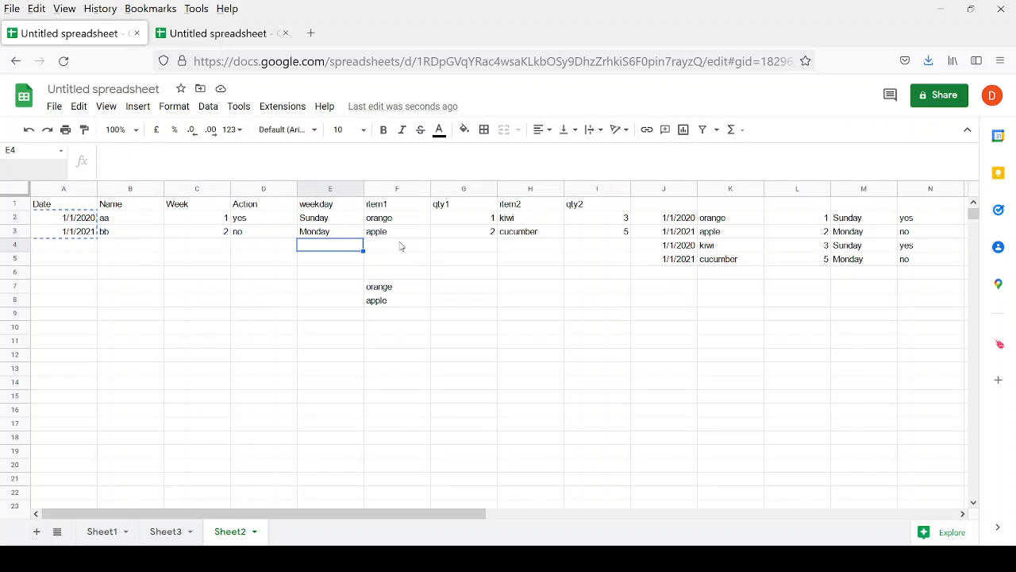
pyautogui.press('Down')
pyautogui.press('Down')
pyautogui.press('Down')
pyautogui.hotkey('ctrl', 'v')
# Copy weekdays Sunday and Monday into G7:G8 and qty1 values 1 and 2 into H7:H8.
pyautogui.press('Up')
pyautogui.press('Up')
pyautogui.press('Up')
pyautogui.press('Up')
pyautogui.press('Up')
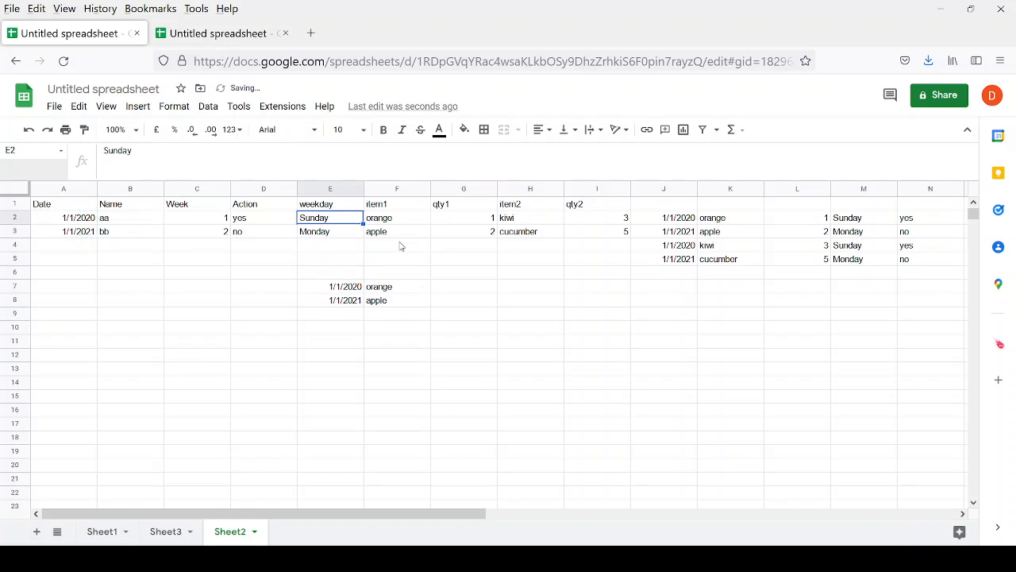
pyautogui.hotkey('shift', 'Down')
pyautogui.hotkey('ctrl', 'c')
pyautogui.press('Down')
pyautogui.press('Down')
pyautogui.press('Down')
pyautogui.press('Down')
pyautogui.press('Down')
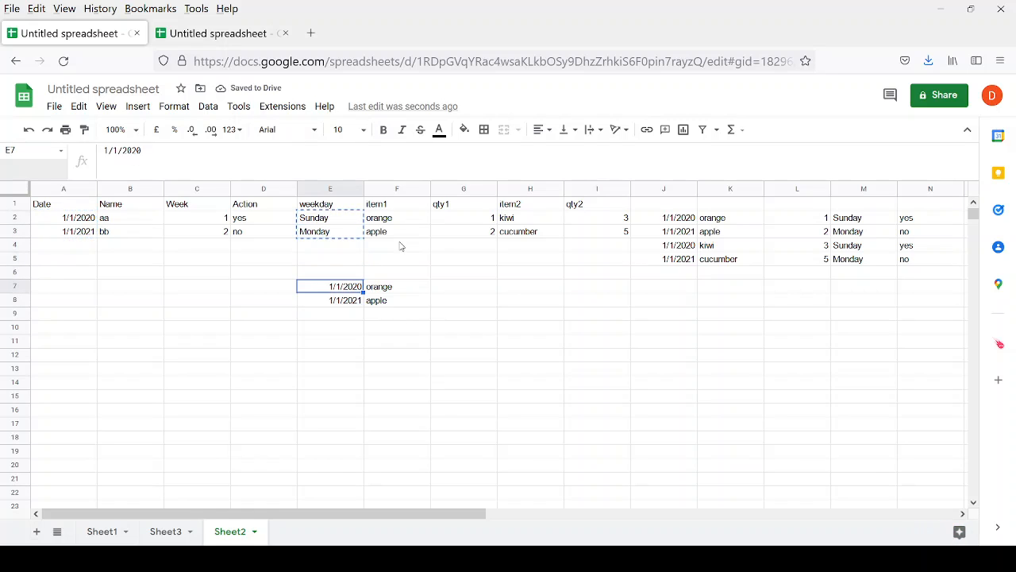
pyautogui.press('Right')
pyautogui.press('Right')
pyautogui.hotkey('ctrl', 'v')
pyautogui.press('Up')
pyautogui.press('Up')
pyautogui.press('Up')
pyautogui.press('Up')
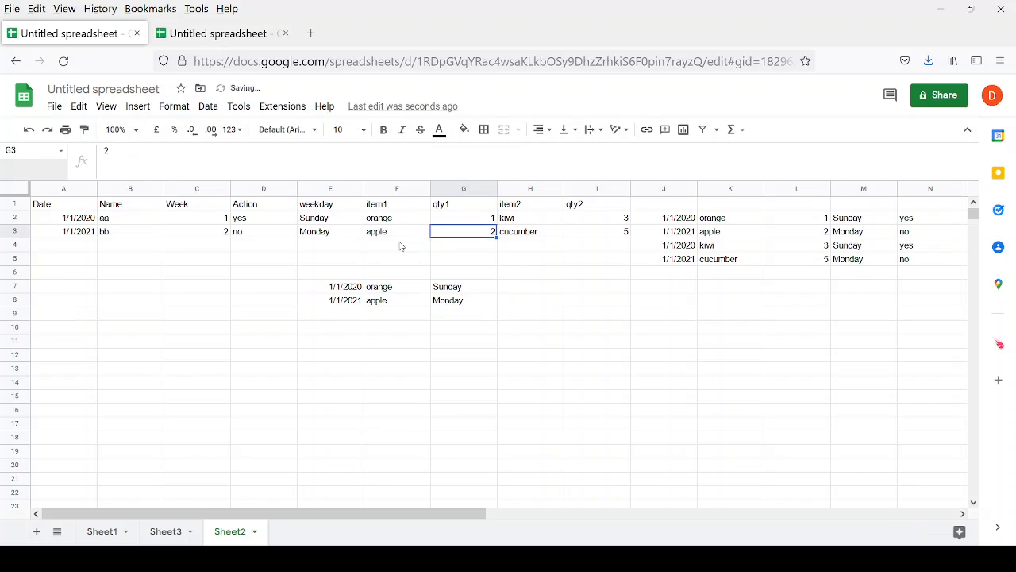
pyautogui.press('Up')
pyautogui.hotkey('shift', 'Down')
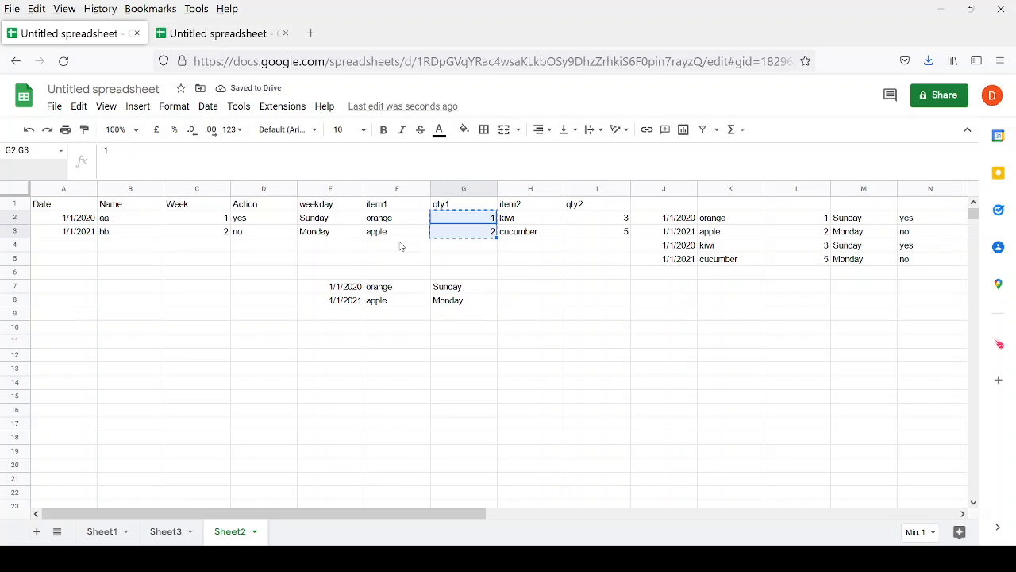
pyautogui.press('Down')
pyautogui.press('Down')
pyautogui.press('Down')
pyautogui.press('Down')
pyautogui.press('Down')
pyautogui.press('Right')
pyautogui.hotkey('ctrl', 'v')
# Swap the columns so quantities 1, 2 sit in G7:G8 and Sunday, Monday in H7:H8.
pyautogui.press('Left')
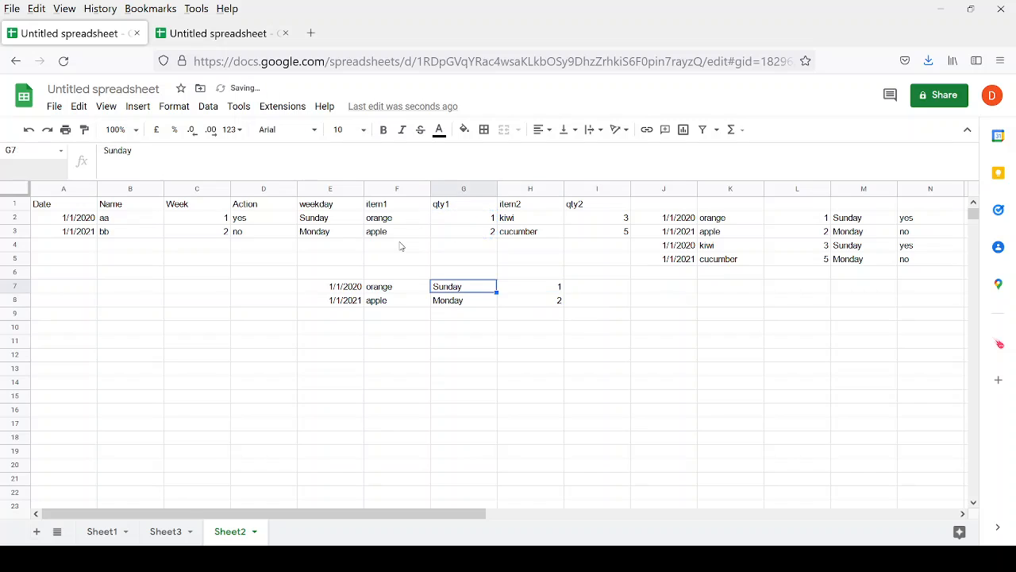
pyautogui.hotkey('shift', 'Down')
pyautogui.hotkey('ctrl', 'x')
pyautogui.press('Right')
pyautogui.press('Right')
pyautogui.hotkey('ctrl', 'v')
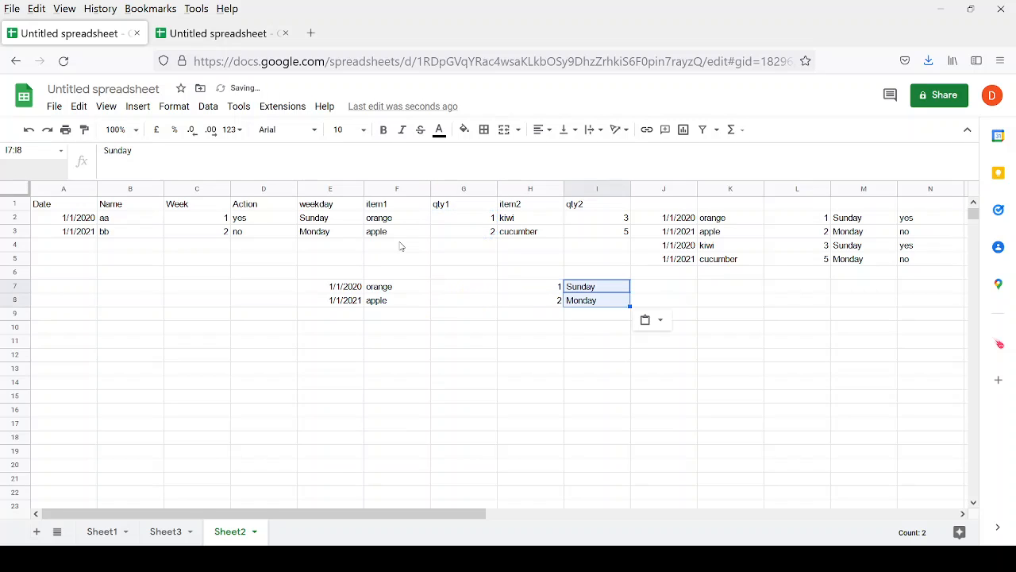
pyautogui.hotkey('shift', 'Left')
pyautogui.hotkey('ctrl', 'x')
pyautogui.press('Left')
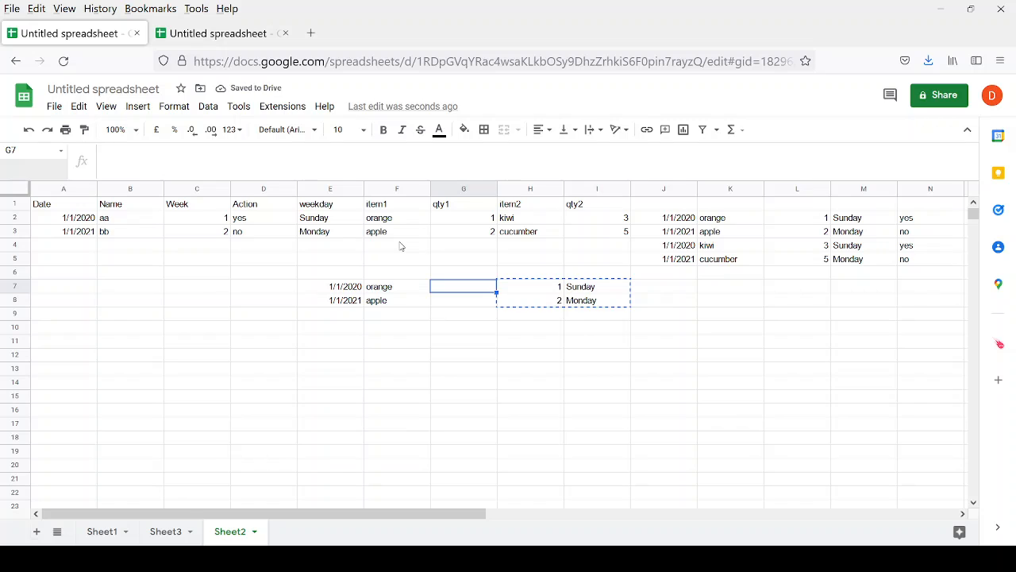
pyautogui.hotkey('ctrl', 'v')
# Check the new E7:H8 block, then select kiwi and cucumber in H2:H3.
pyautogui.press('Up')
pyautogui.press('Up')
pyautogui.press('Up')
pyautogui.press('Up')
pyautogui.press('Down')
pyautogui.press('Down')
pyautogui.press('Down')
pyautogui.press('Down')
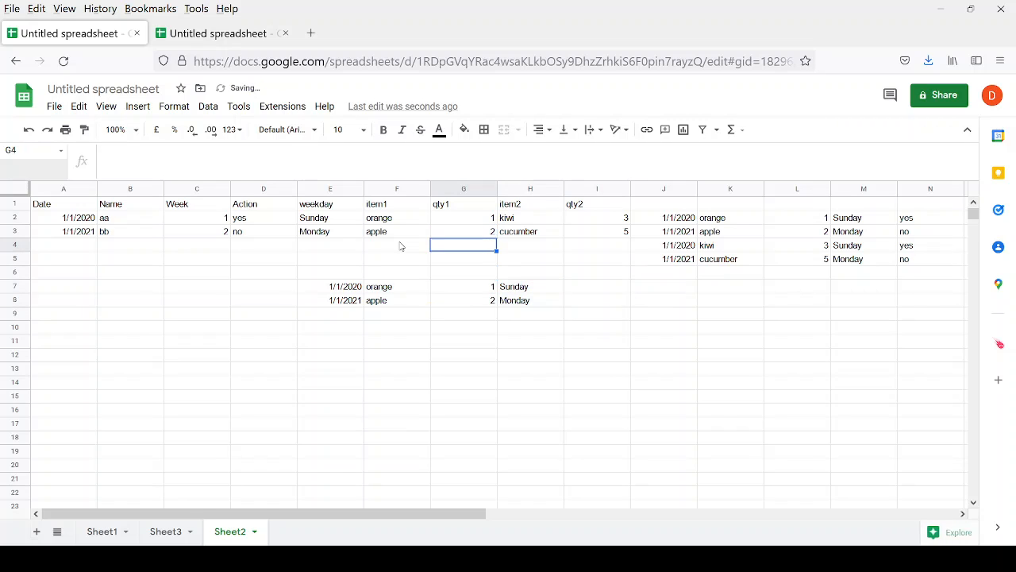
pyautogui.press('Left')
pyautogui.press('Left')
pyautogui.hotkey('shift', 'Down')
pyautogui.hotkey('shift', 'Right')
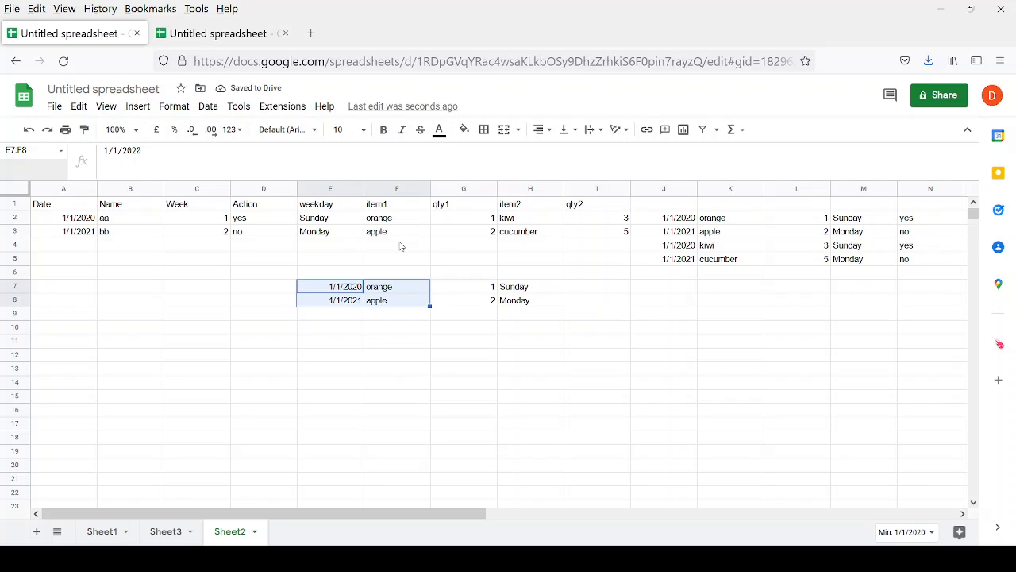
pyautogui.hotkey('shift', 'Right')
pyautogui.hotkey('shift', 'Right')
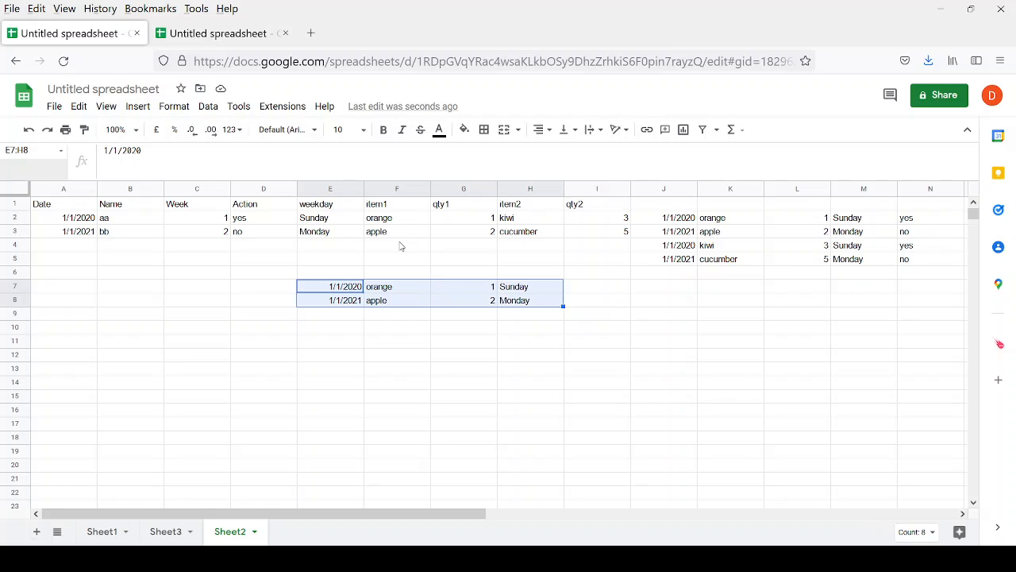
pyautogui.press('Right')
pyautogui.press('Right')
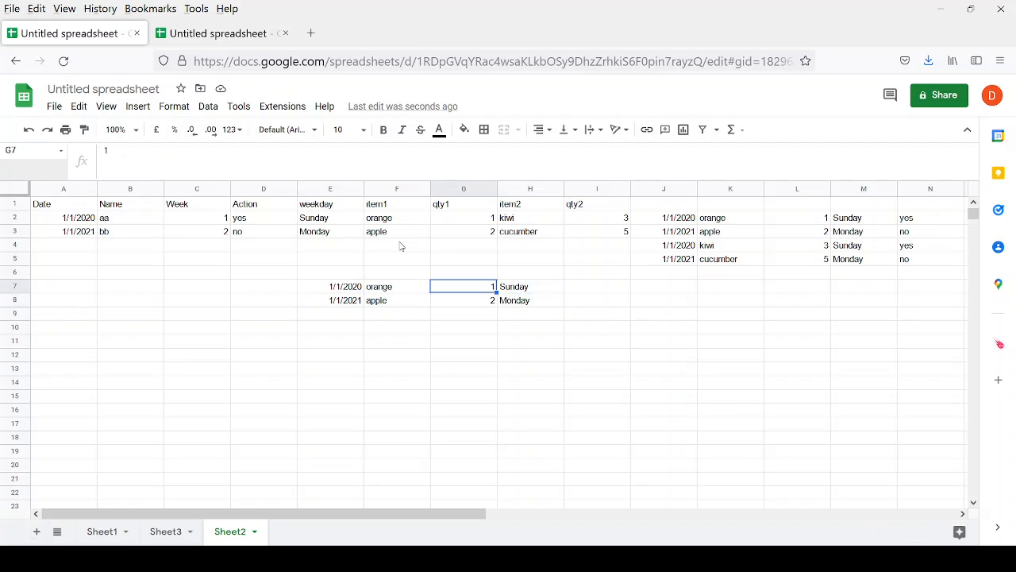
pyautogui.press('Down')
pyautogui.press('Left')
pyautogui.press('Up')
pyautogui.press('Up')
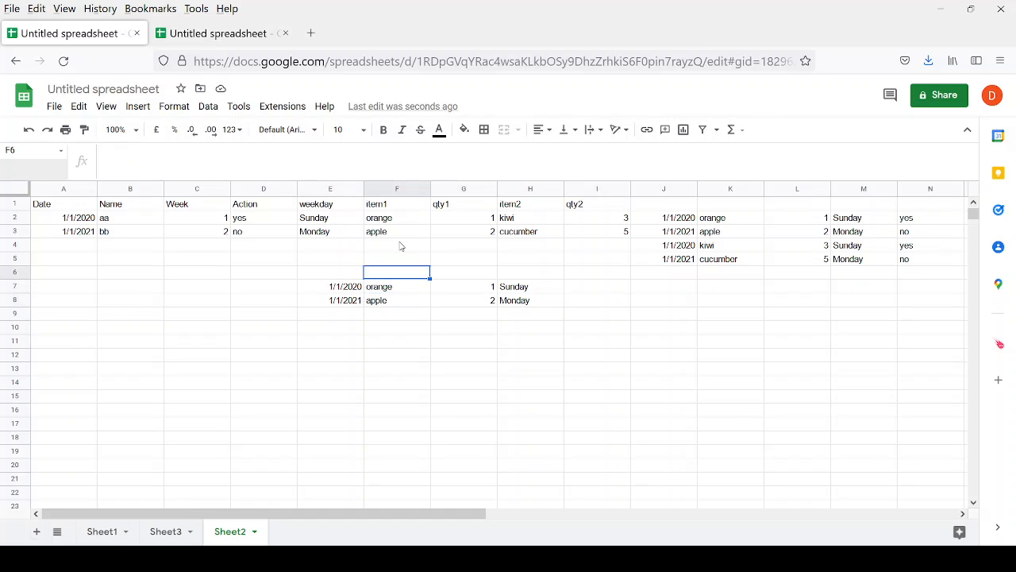
pyautogui.press('Down')
pyautogui.press('Down')
pyautogui.press('Down')
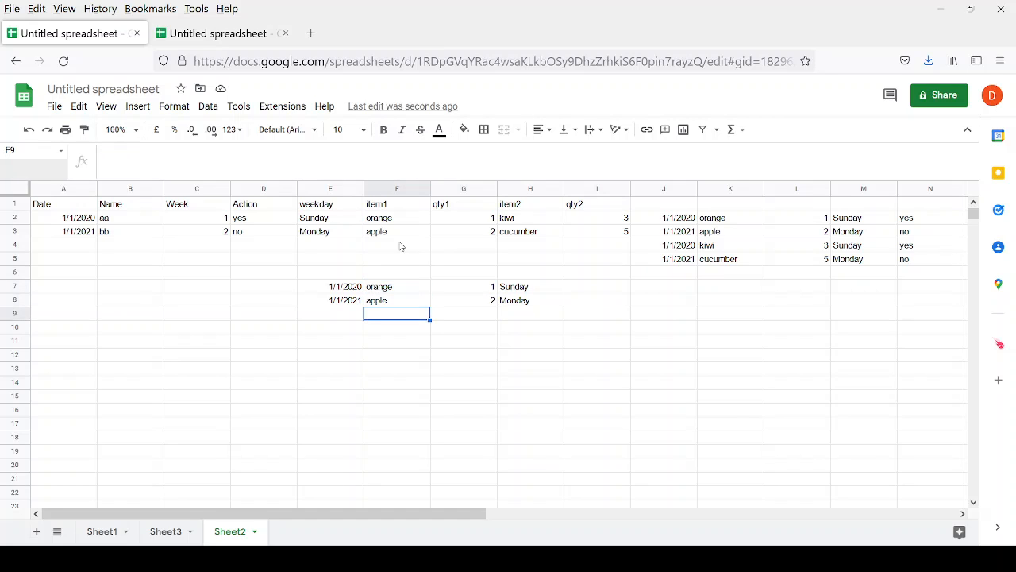
pyautogui.press('Right')
pyautogui.press('Up')
pyautogui.press('Up')
pyautogui.press('Up')
pyautogui.press('Up')
pyautogui.press('Up')
pyautogui.press('Up')
pyautogui.press('Up')
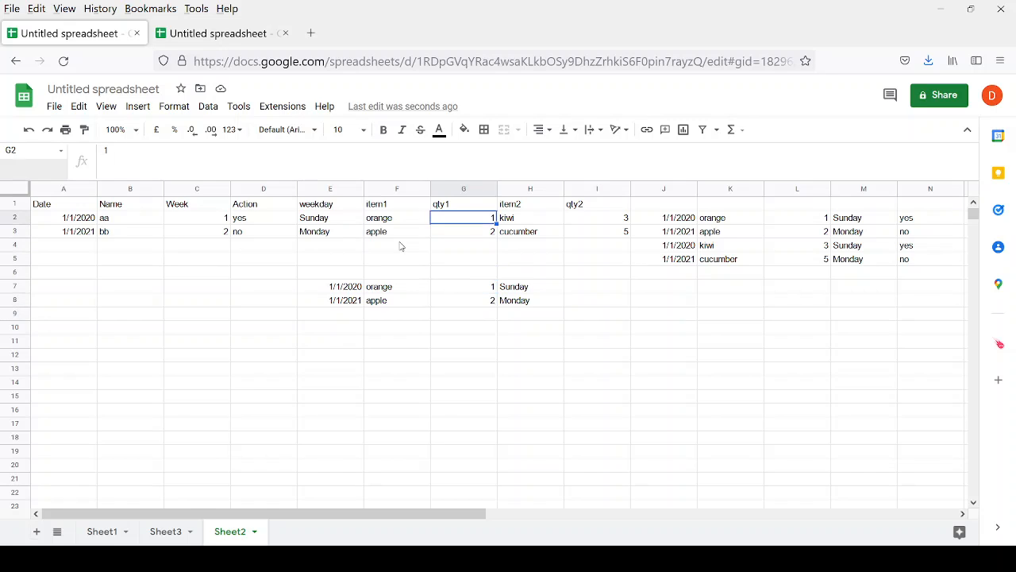
pyautogui.press('Right')
pyautogui.hotkey('shift', 'Down')
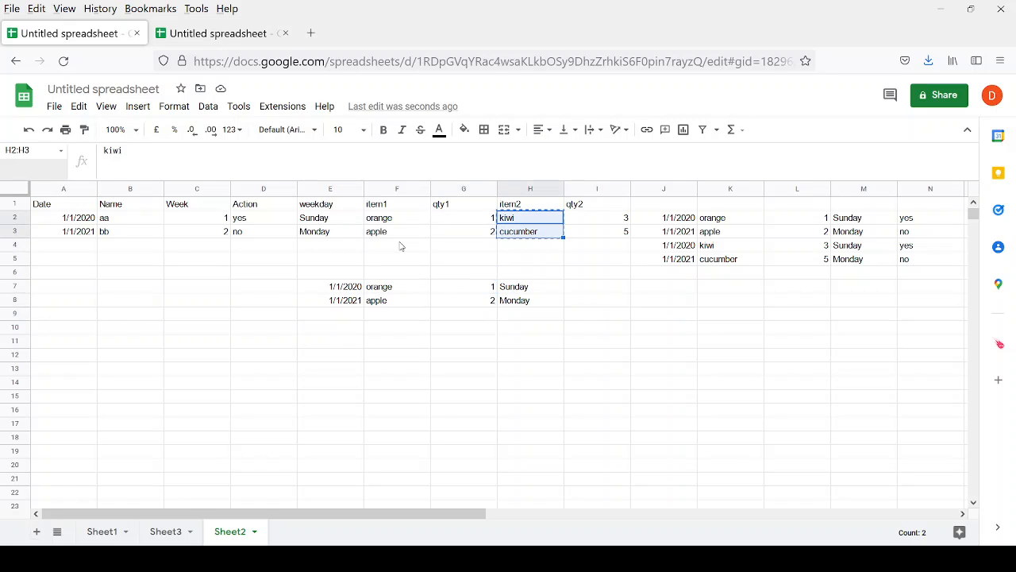
# Paste kiwi and cucumber into F9:F10 and the qty2 values 3 and 5 into G9:G10.
pyautogui.press('Down')
pyautogui.press('Down')
pyautogui.press('Down')
pyautogui.press('Down')
pyautogui.press('Down')
pyautogui.press('Down')
pyautogui.press('Down')
pyautogui.press('Down')
pyautogui.press('Left')
pyautogui.press('Left')
pyautogui.press('Up')
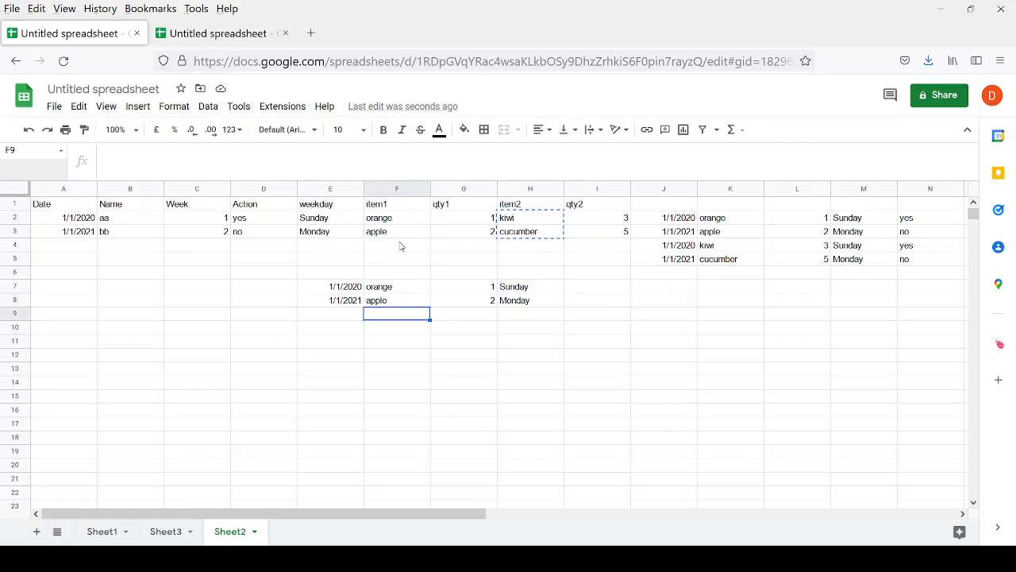
pyautogui.hotkey('ctrl', 'v')
pyautogui.press('Right')
pyautogui.press('Right')
pyautogui.press('Right')
pyautogui.press('Right')
pyautogui.press('Right')
pyautogui.press('Up')
pyautogui.press('Up')
pyautogui.press('Up')
pyautogui.press('Up')
pyautogui.press('Up')
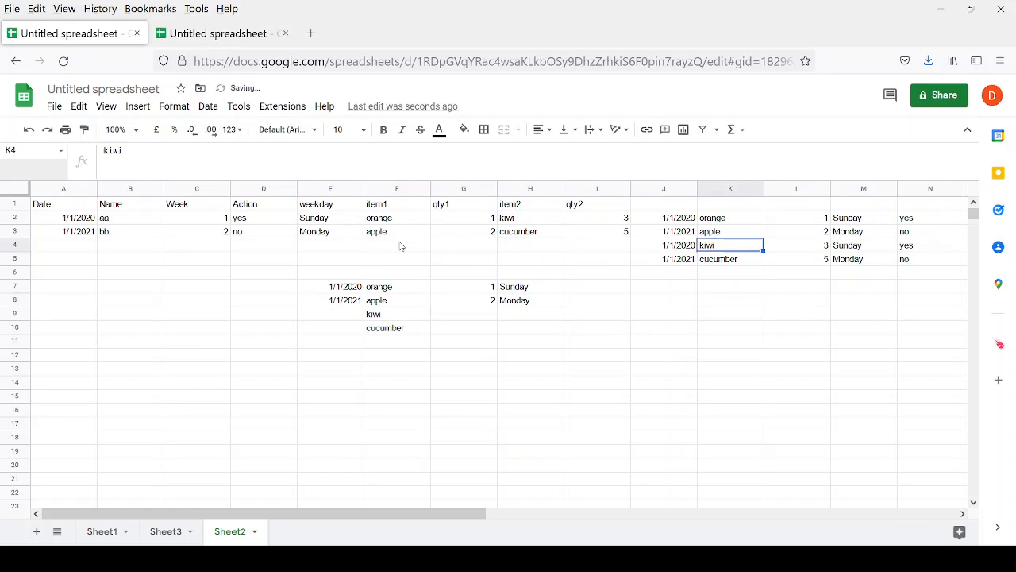
pyautogui.press('Up')
pyautogui.press('Left')
pyautogui.press('Left')
pyautogui.hotkey('shift', 'Up')
pyautogui.hotkey('ctrl', 'c')
pyautogui.hotkey('shift', 'Down')
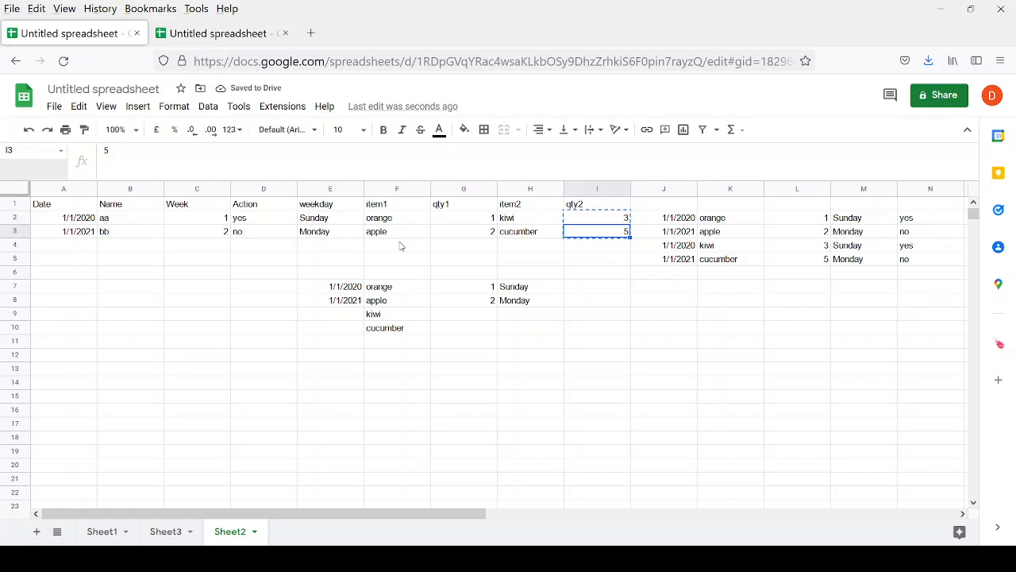
pyautogui.press('Down')
pyautogui.press('Down')
pyautogui.press('Down')
pyautogui.press('Down')
pyautogui.press('Left')
pyautogui.press('Left')
pyautogui.press('Down')
# Copy Sunday and Monday into H9:H10 and the two dates into E9:E10.
pyautogui.press('Down')
pyautogui.hotkey('ctrl', 'v')
pyautogui.press('Right')
pyautogui.press('Up')
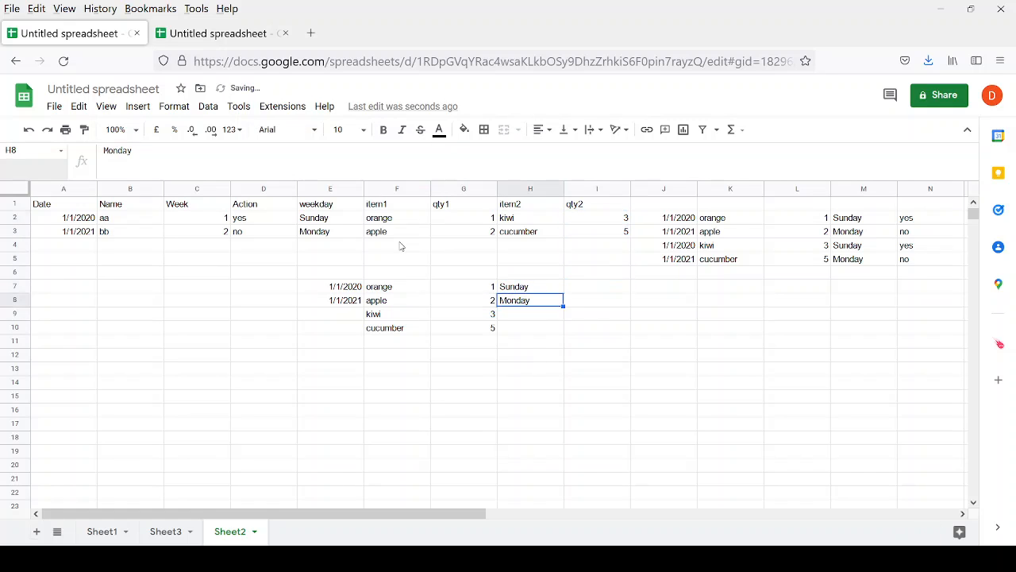
pyautogui.hotkey('shift', 'Up')
pyautogui.hotkey('ctrl', 'c')
pyautogui.hotkey('shift', 'Down')
pyautogui.press('Down')
pyautogui.hotkey('ctrl', 'v')
pyautogui.press('Left')
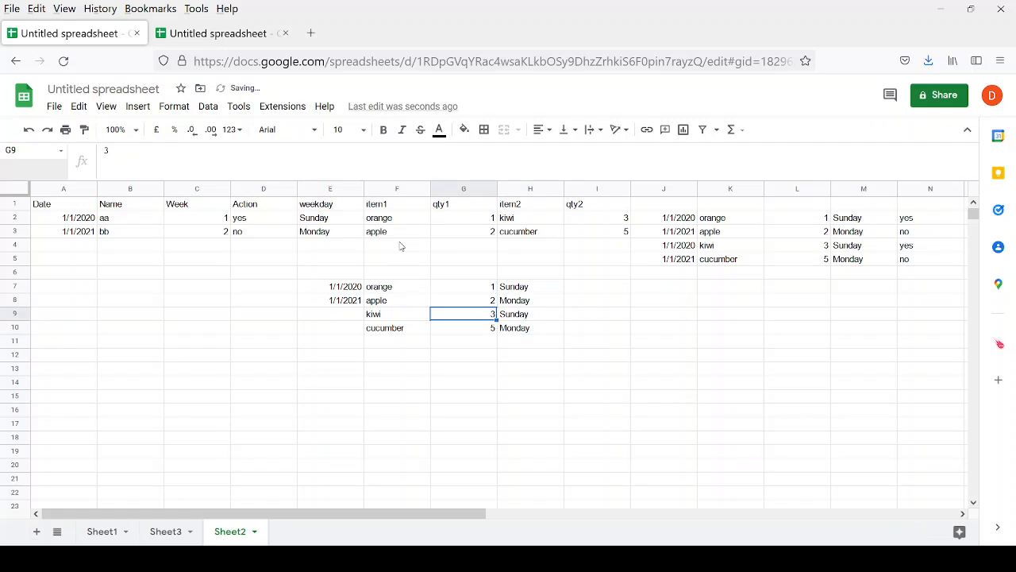
pyautogui.press('Up')
pyautogui.press('Left')
pyautogui.press('Up')
pyautogui.press('Left')
pyautogui.hotkey('shift', 'Down')
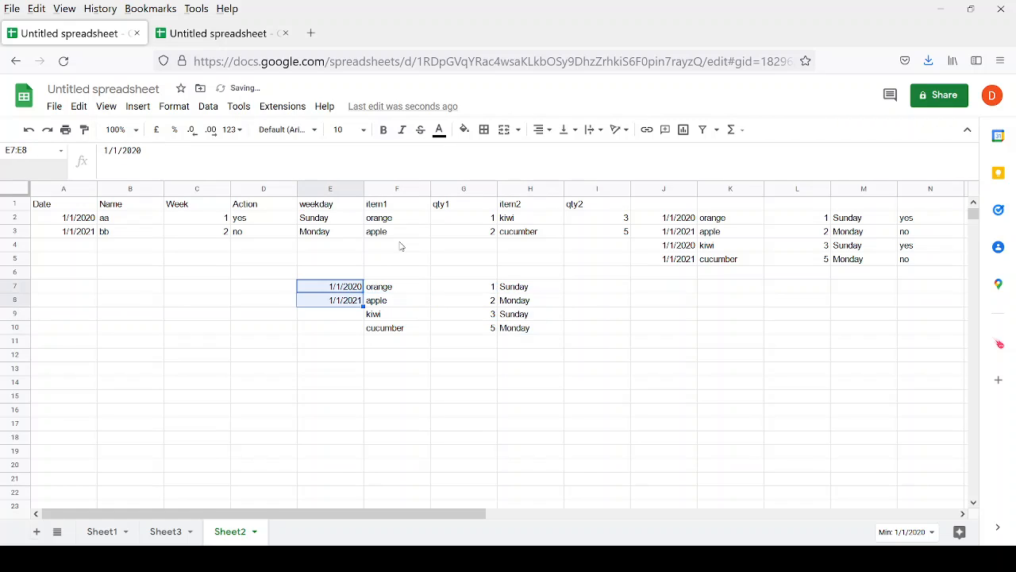
pyautogui.hotkey('ctrl', 'c')
pyautogui.press('Down')
pyautogui.press('Down')
pyautogui.hotkey('ctrl', 'v')
# Review the completed four-row block E7:H10, down the item column F7:F10.
pyautogui.press('Up')
pyautogui.press('Up')
pyautogui.hotkey('shift', 'Down')
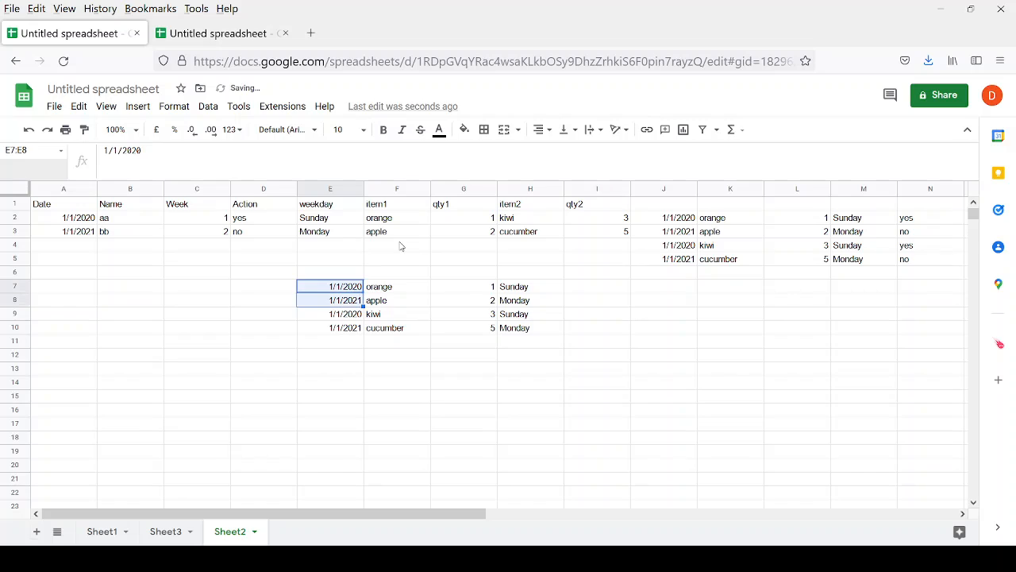
pyautogui.hotkey('shift', 'Down')
pyautogui.hotkey('shift', 'Down')
pyautogui.hotkey('shift', 'Right')
pyautogui.hotkey('shift', 'Right')
pyautogui.hotkey('shift', 'Right')
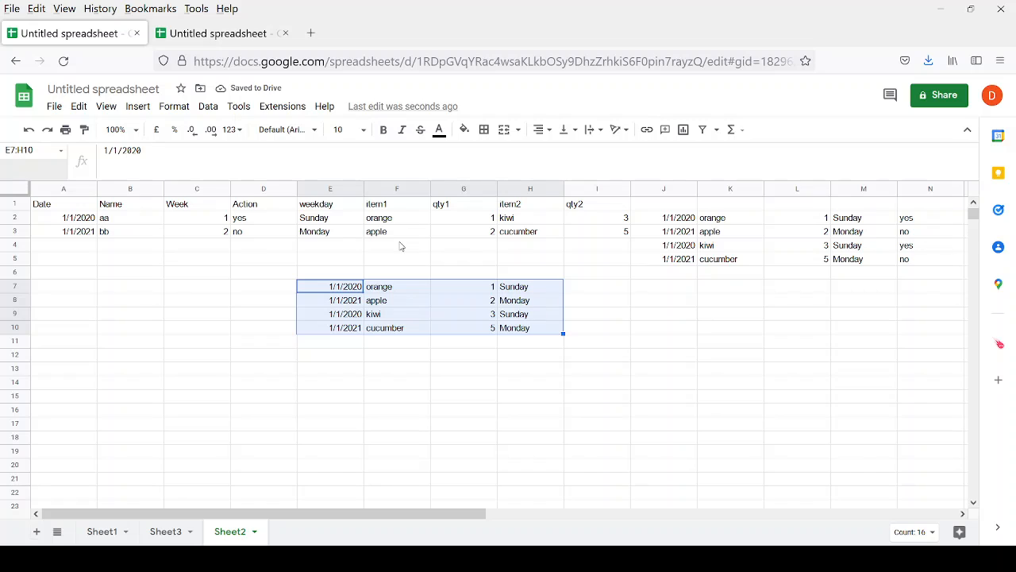
pyautogui.press('Right')
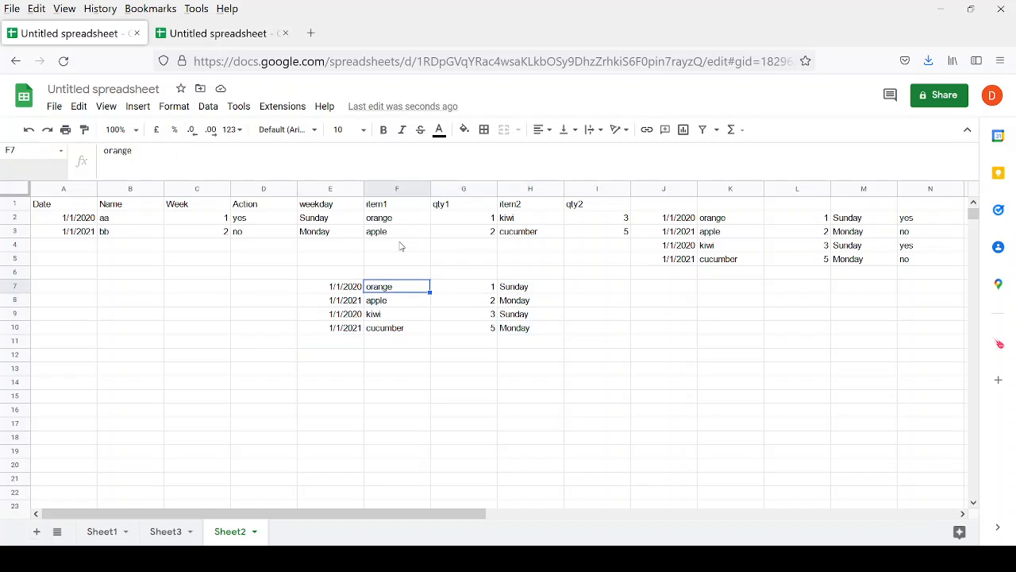
pyautogui.hotkey('shift', 'Down')
pyautogui.hotkey('shift', 'Down')
pyautogui.hotkey('shift', 'Down')
pyautogui.press('Down')
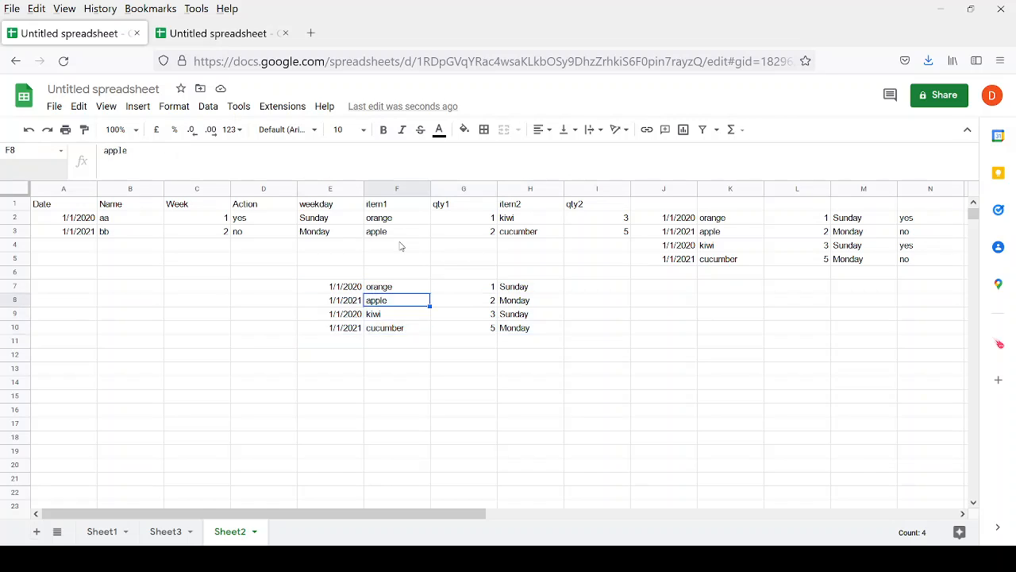
pyautogui.press('Down')
pyautogui.press('Down')
pyautogui.press('Down')
pyautogui.press('Down')
pyautogui.press('Down')
pyautogui.write('=Fla')
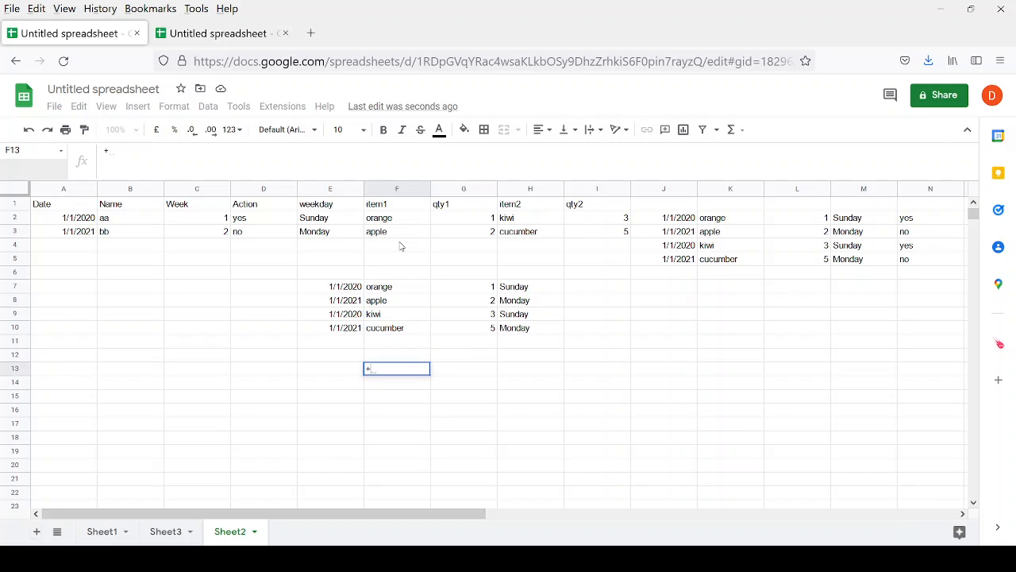
pyautogui.press('Tab')
pyautogui.press('Up')
pyautogui.press('Up')
pyautogui.press('Up')
pyautogui.press('Up')
pyautogui.press('Up')
pyautogui.press('Up')
pyautogui.press('Up')
pyautogui.press('Up')
pyautogui.press('Up')
pyautogui.press('Up')
pyautogui.press('Up')
pyautogui.press('Up')
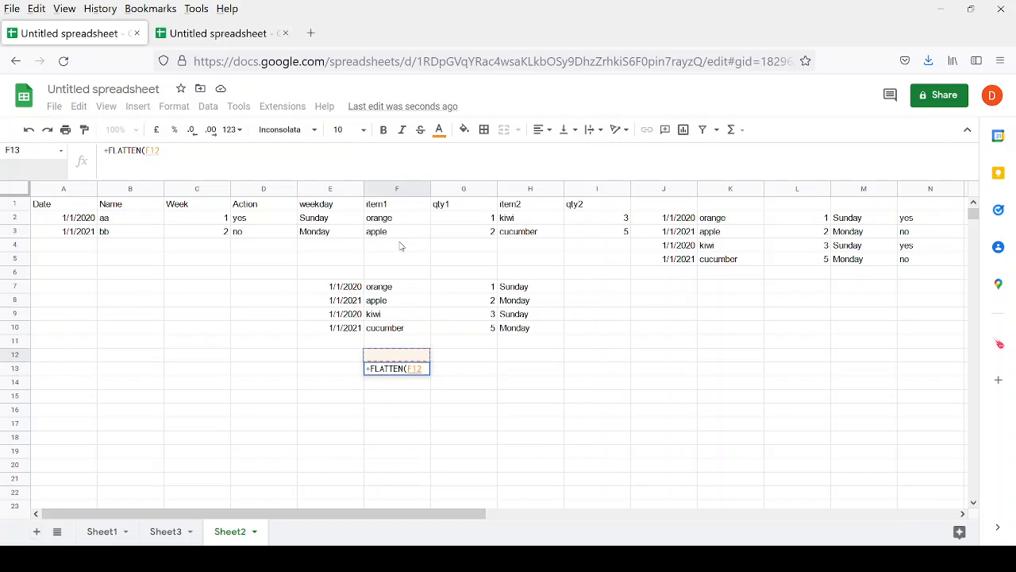
pyautogui.press('Down')
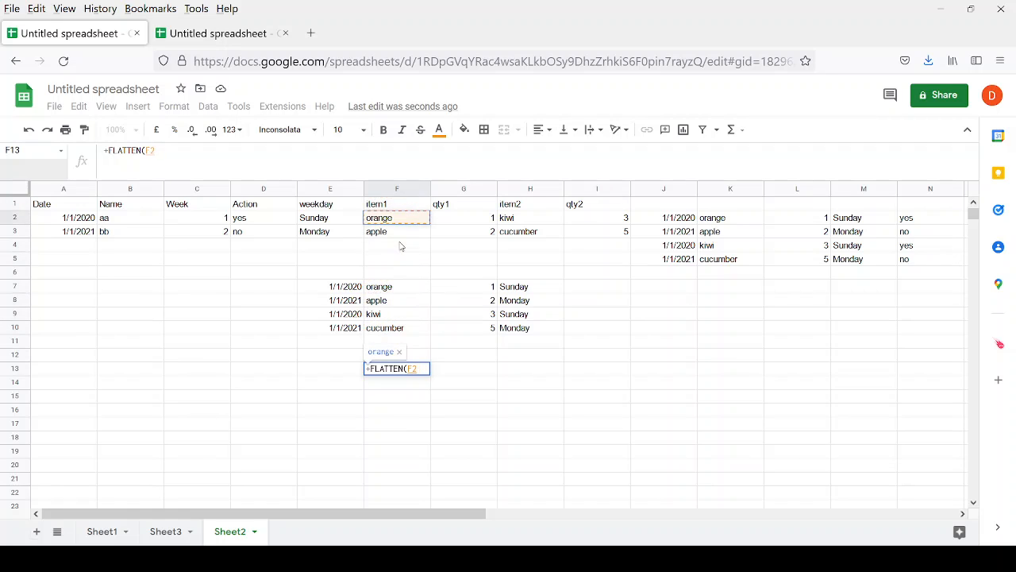
pyautogui.hotkey('shift', 'Down')
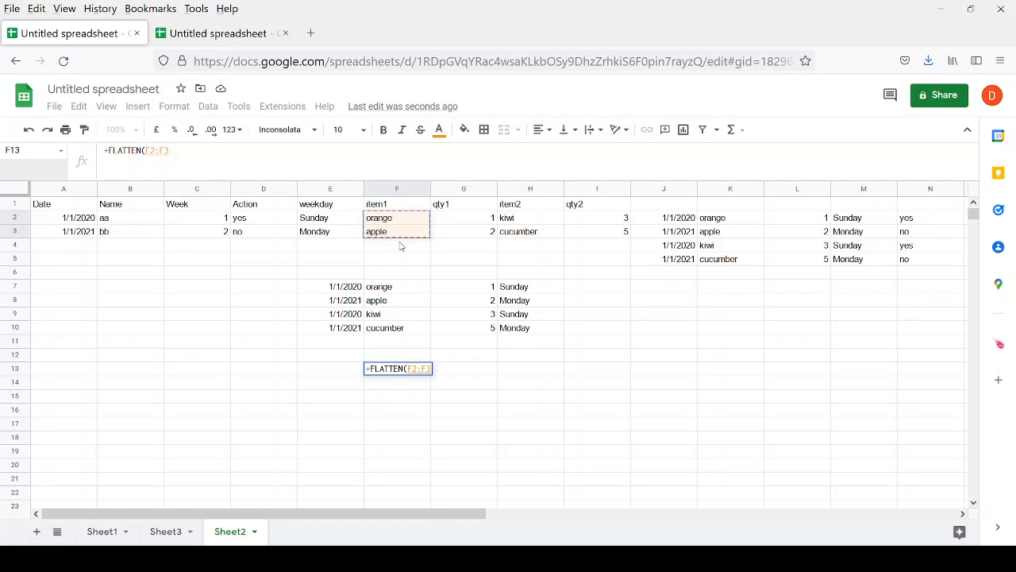
pyautogui.press('Return')
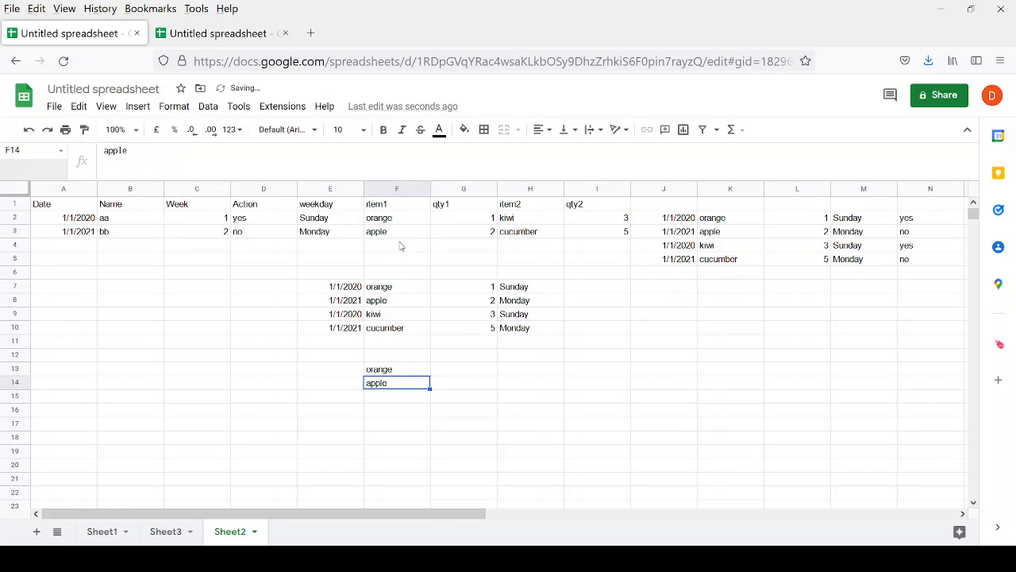
pyautogui.press('Up')
pyautogui.hotkey('shift', 'Down')
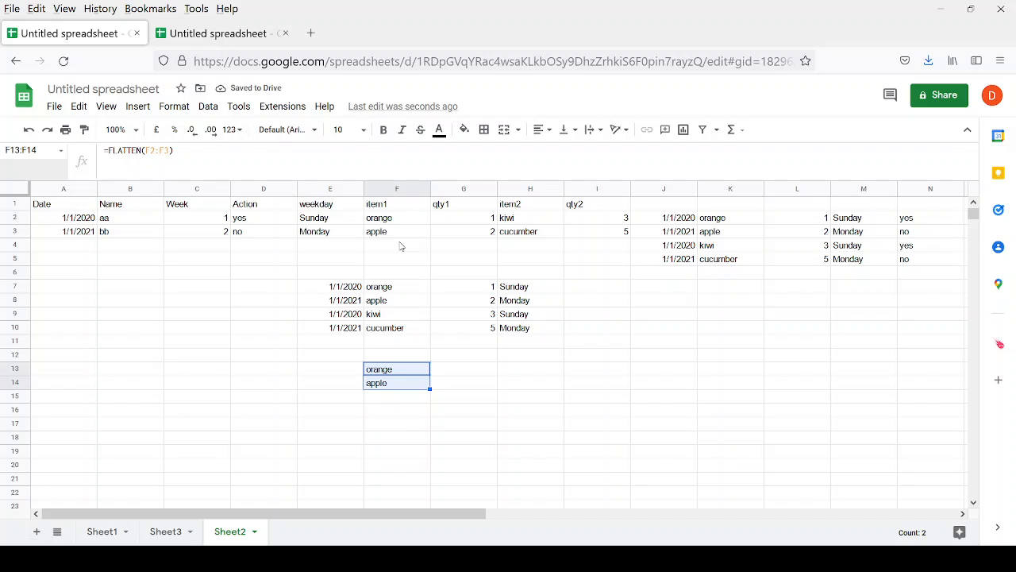
pyautogui.press('Up')
pyautogui.press('Up')
pyautogui.press('Up')
pyautogui.press('Up')
pyautogui.press('Up')
pyautogui.press('Up')
pyautogui.press('Up')
pyautogui.press('Up')
pyautogui.press('Up')
pyautogui.press('Up')
pyautogui.press('Up')
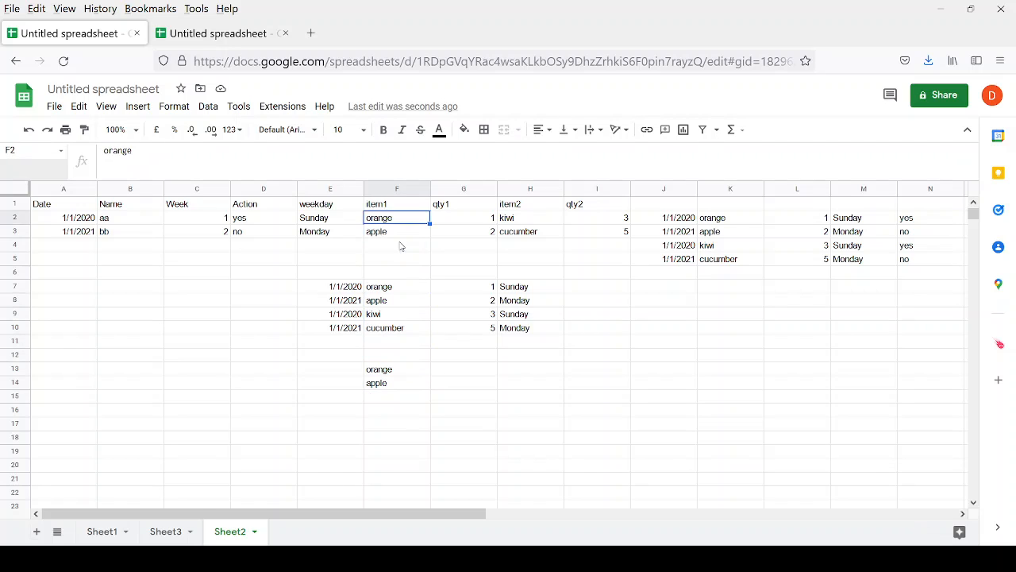
pyautogui.hotkey('shift', 'Right')
pyautogui.hotkey('shift', 'Right')
pyautogui.hotkey('shift', 'Right')
pyautogui.hotkey('shift', 'Right')
pyautogui.hotkey('shift', 'Right')
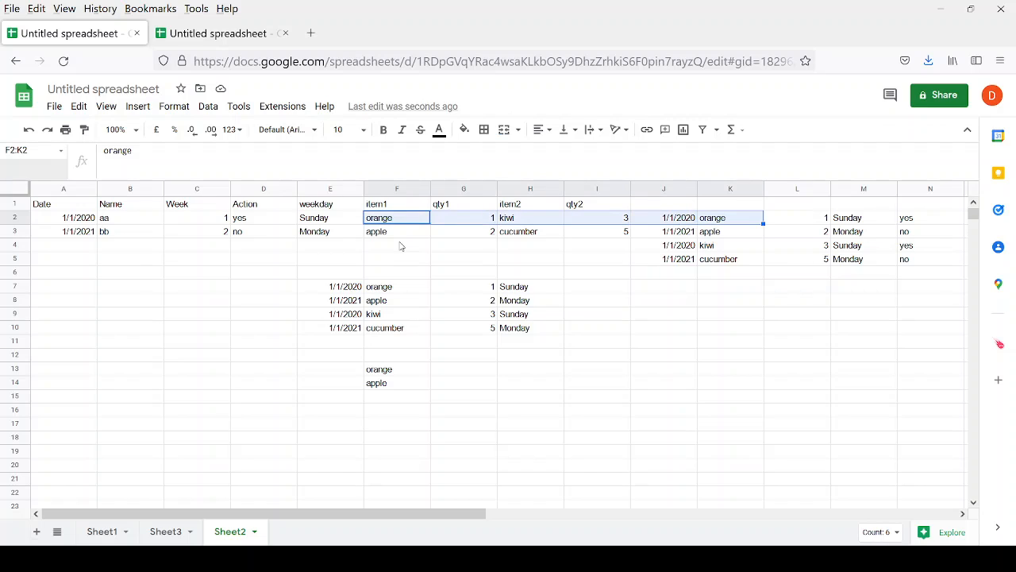
pyautogui.press('Right')
pyautogui.press('Left')
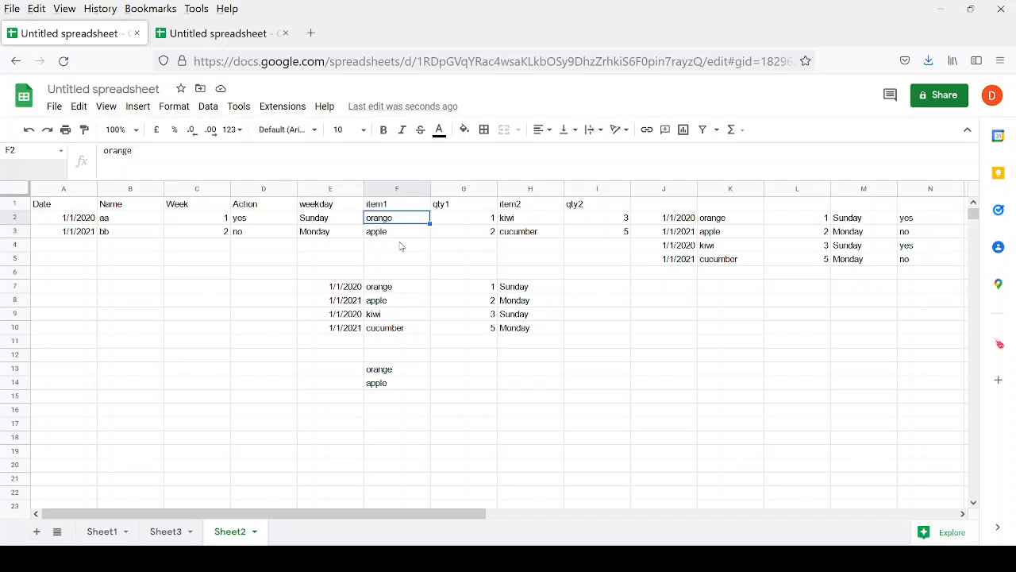
pyautogui.press('Right')
pyautogui.press('Down')
pyautogui.press('Down')
pyautogui.press('Down')
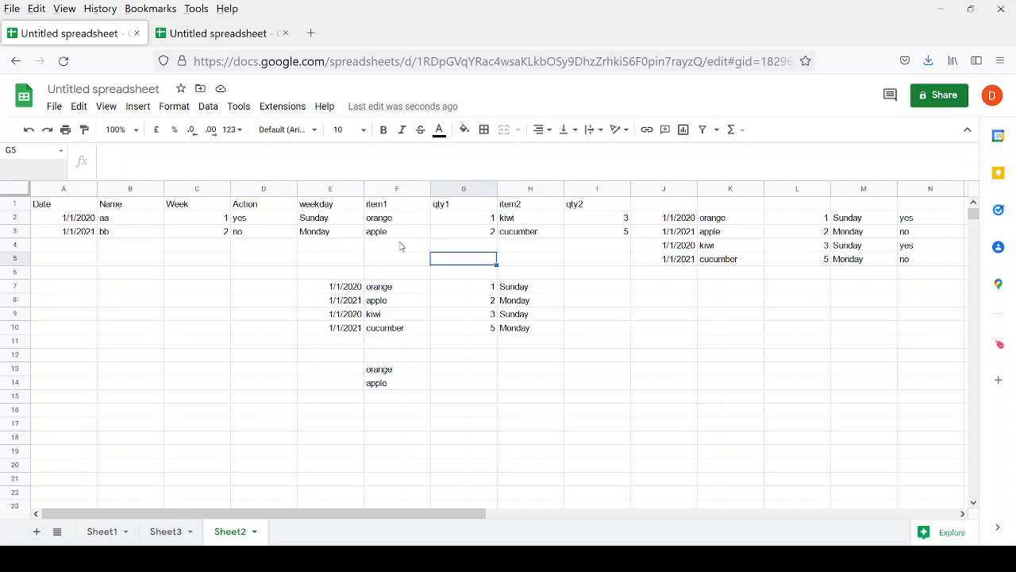
pyautogui.press('Left')
pyautogui.press('Down')
pyautogui.press('Down')
pyautogui.press('Down')
pyautogui.press('Down')
pyautogui.press('Down')
pyautogui.press('Down')
pyautogui.press('Down')
pyautogui.press('Down')
pyautogui.hotkey('shift', 'Down')
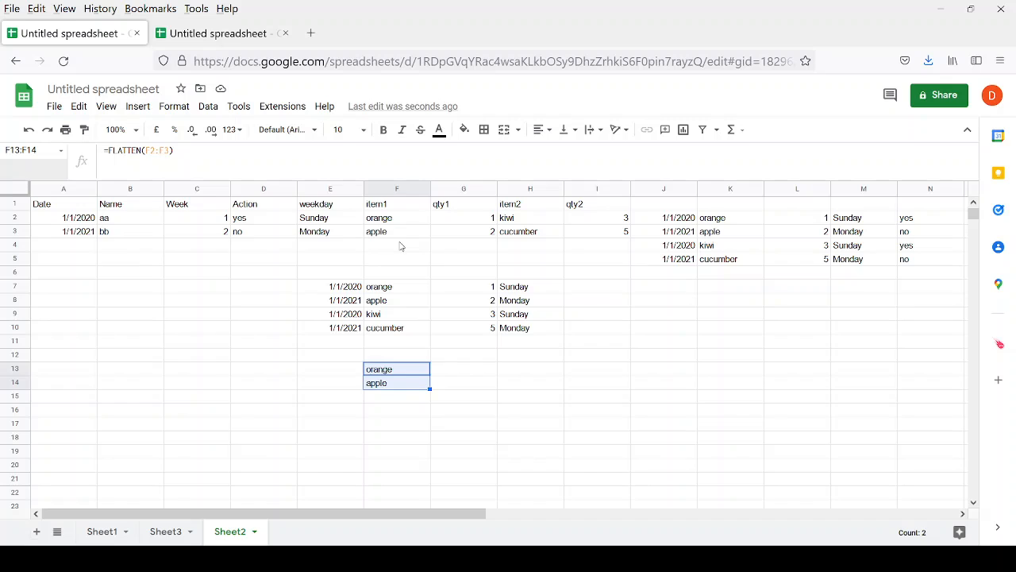
pyautogui.press('Delete')
pyautogui.press('Up')
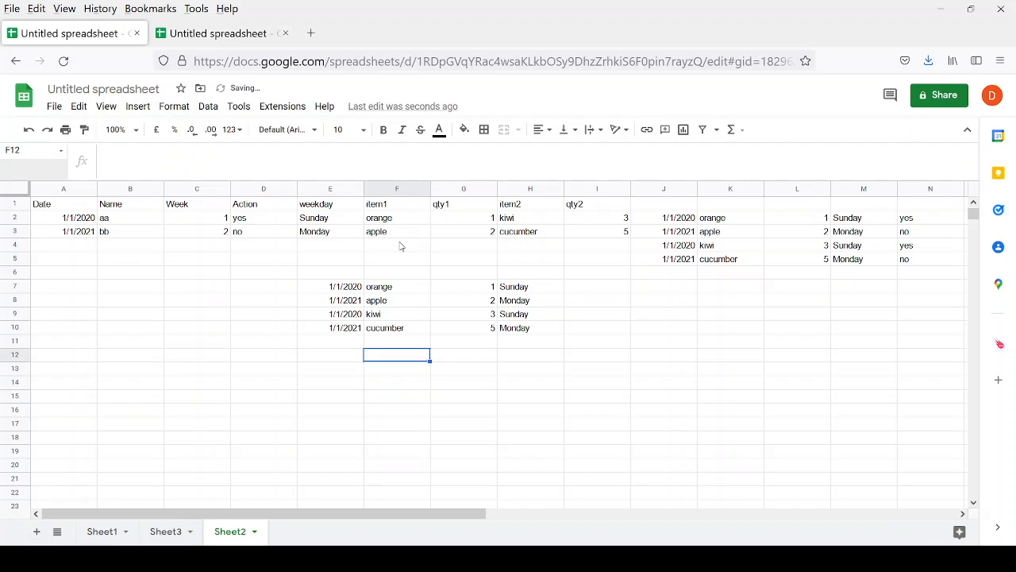
pyautogui.press('Down')
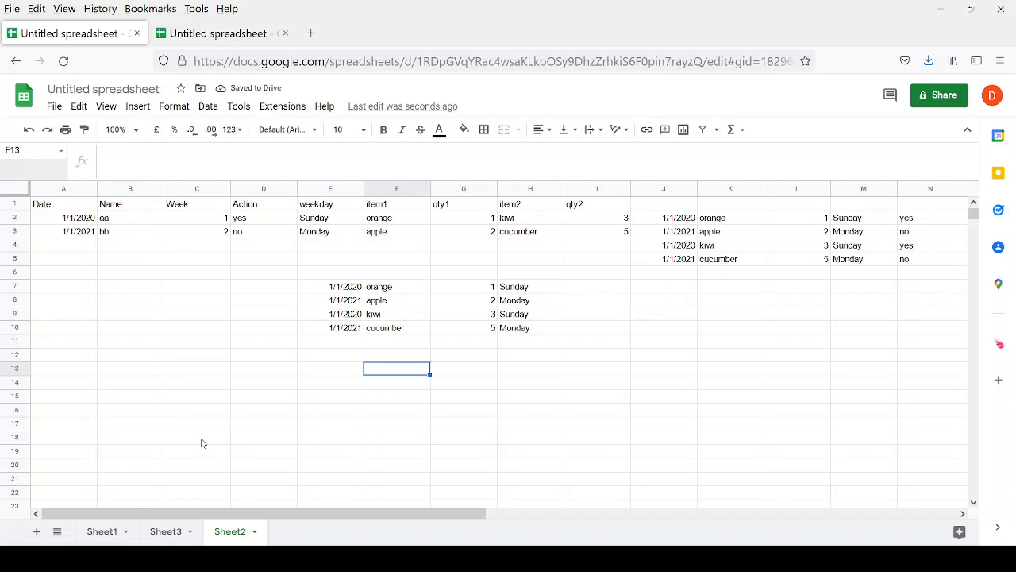
pyautogui.click(165, 531)
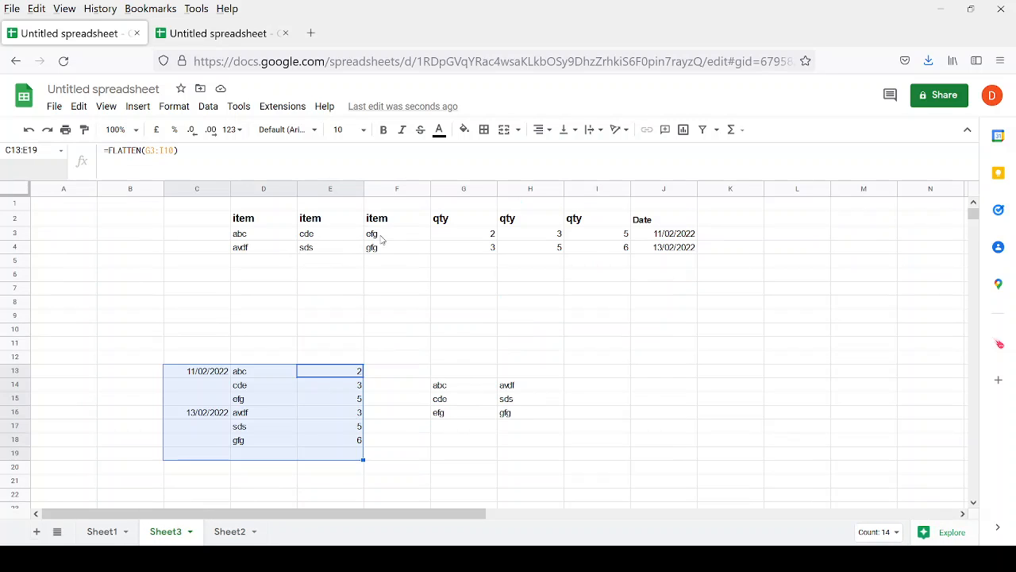
pyautogui.moveTo(239, 223); pyautogui.dragTo(578, 228)
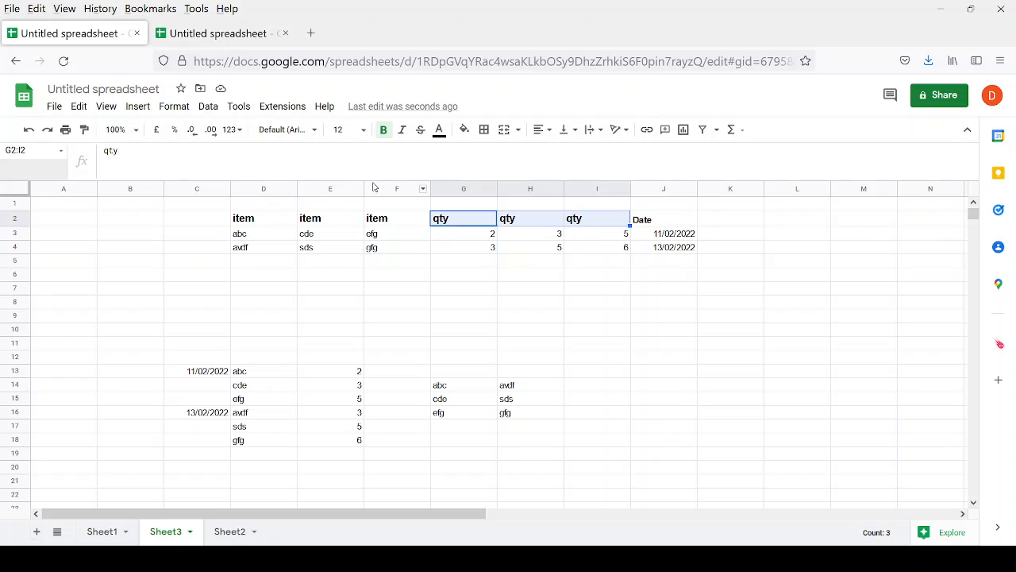
pyautogui.click(252, 220)
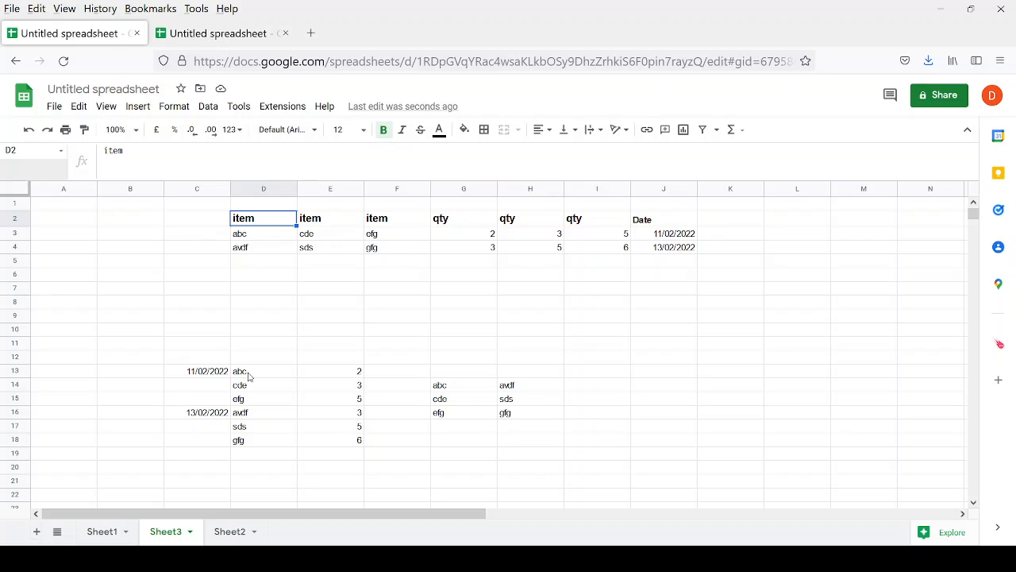
pyautogui.click(226, 531)
# Select the flattened block E7:H10 and delete its contents.
pyautogui.press('Up')
pyautogui.press('Up')
pyautogui.press('Up')
pyautogui.press('Up')
pyautogui.press('Up')
pyautogui.press('Up')
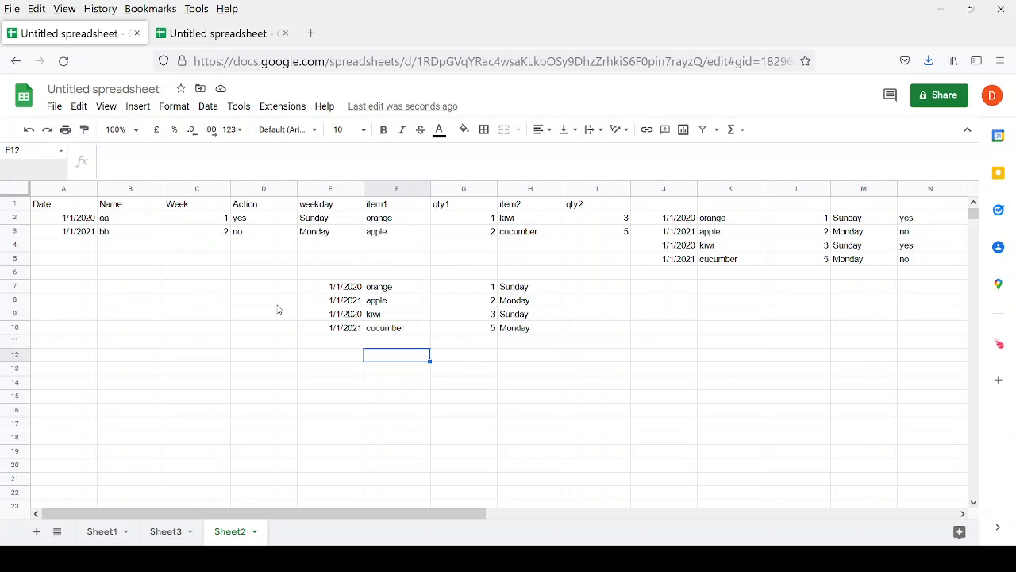
pyautogui.press('Left')
pyautogui.hotkey('shift', 'Down')
pyautogui.hotkey('shift', 'Down')
pyautogui.hotkey('shift', 'Down')
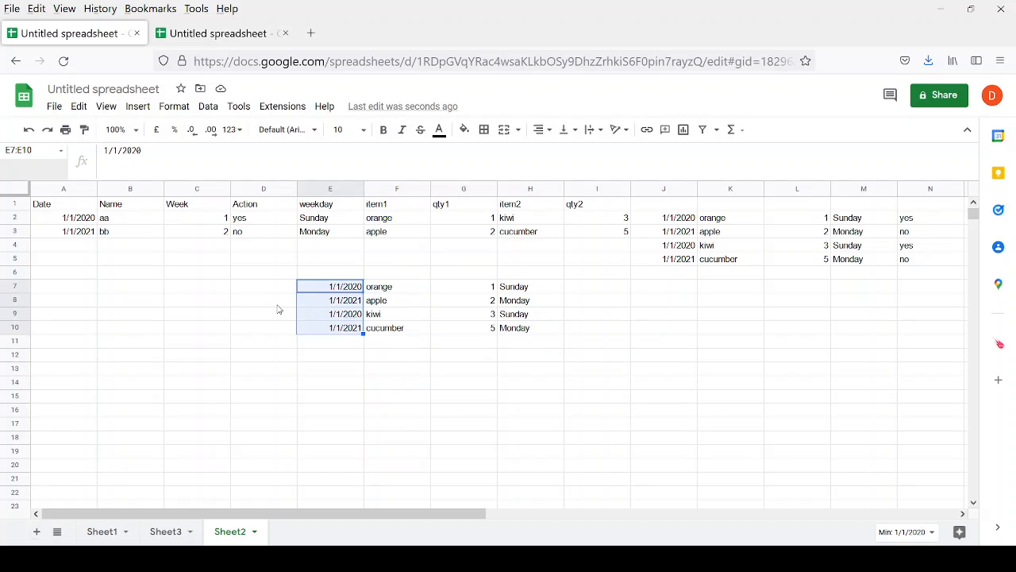
pyautogui.hotkey('shift', 'Right')
pyautogui.hotkey('shift', 'Right')
pyautogui.hotkey('shift', 'Right')
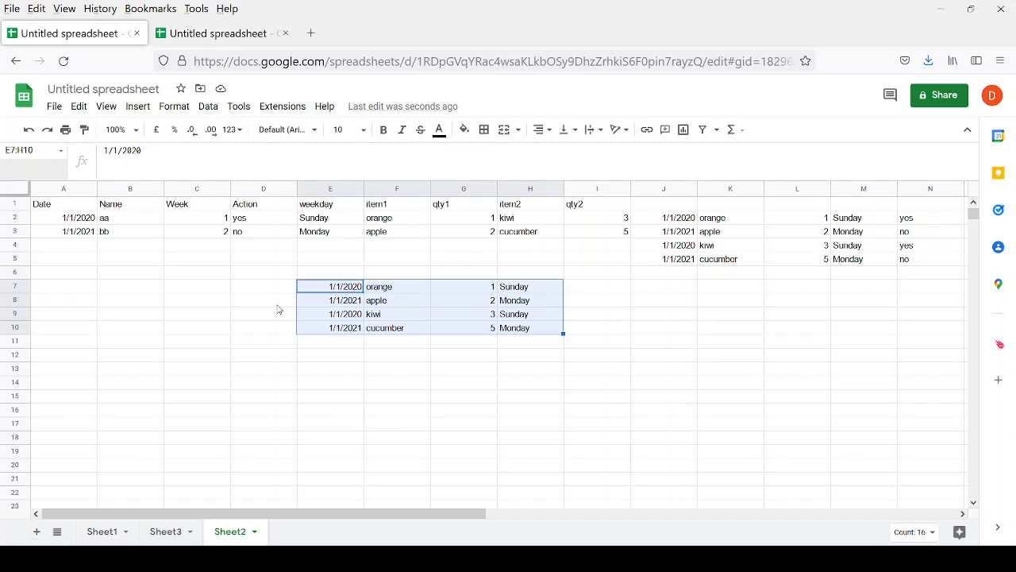
pyautogui.press('Up')
pyautogui.press('Up')
pyautogui.press('Up')
pyautogui.press('Up')
pyautogui.press('Up')
pyautogui.press('Up')
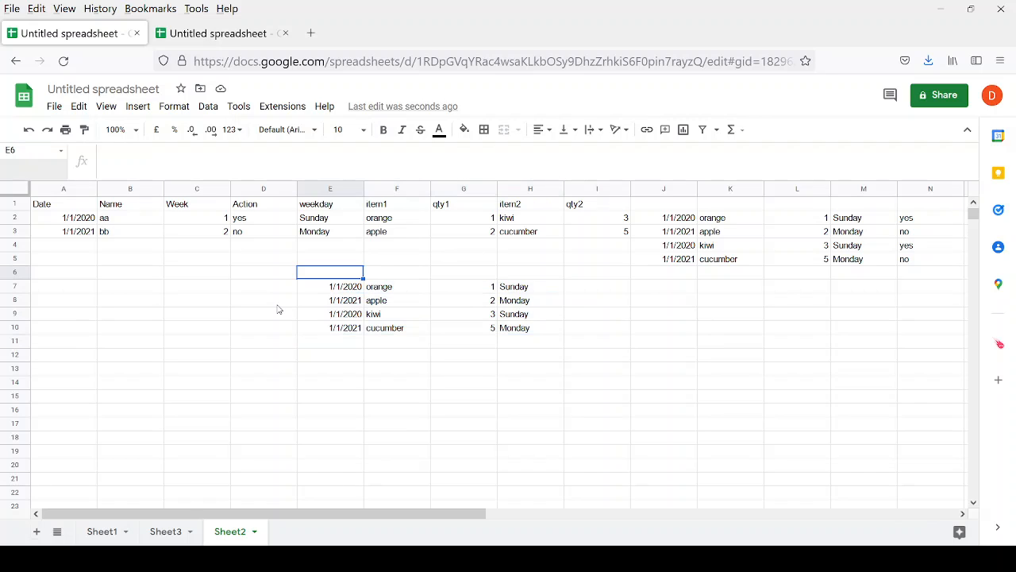
pyautogui.press('Right')
pyautogui.press('Down')
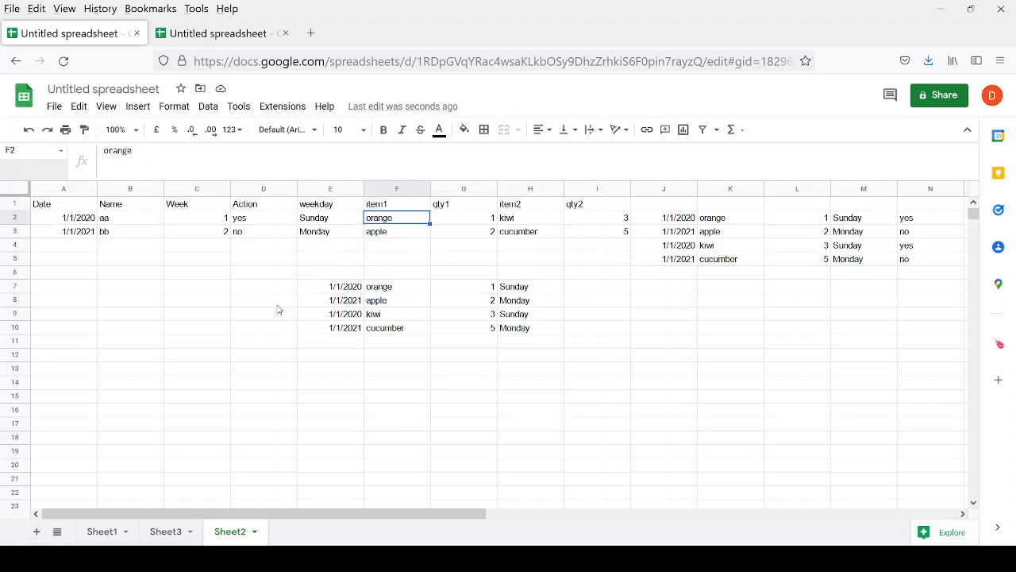
pyautogui.press('Down')
pyautogui.press('Down')
pyautogui.press('Down')
pyautogui.press('Down')
pyautogui.press('Left')
pyautogui.press('Down')
pyautogui.hotkey('shift', 'Down')
pyautogui.hotkey('shift', 'Down')
pyautogui.hotkey('shift', 'Down')
pyautogui.hotkey('shift', 'Right')
pyautogui.hotkey('shift', 'Right')
pyautogui.hotkey('shift', 'Right')
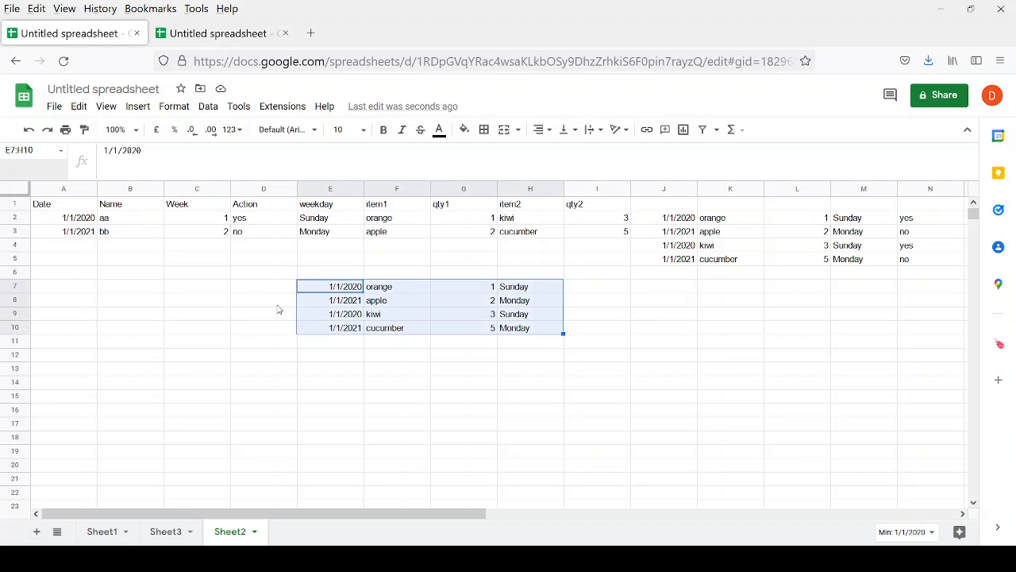
pyautogui.press('Delete')
# Select the source data starting from the Date header in A1.
pyautogui.press('Up')
pyautogui.press('Up')
pyautogui.press('Up')
pyautogui.press('Up')
pyautogui.press('Up')
pyautogui.press('Up')
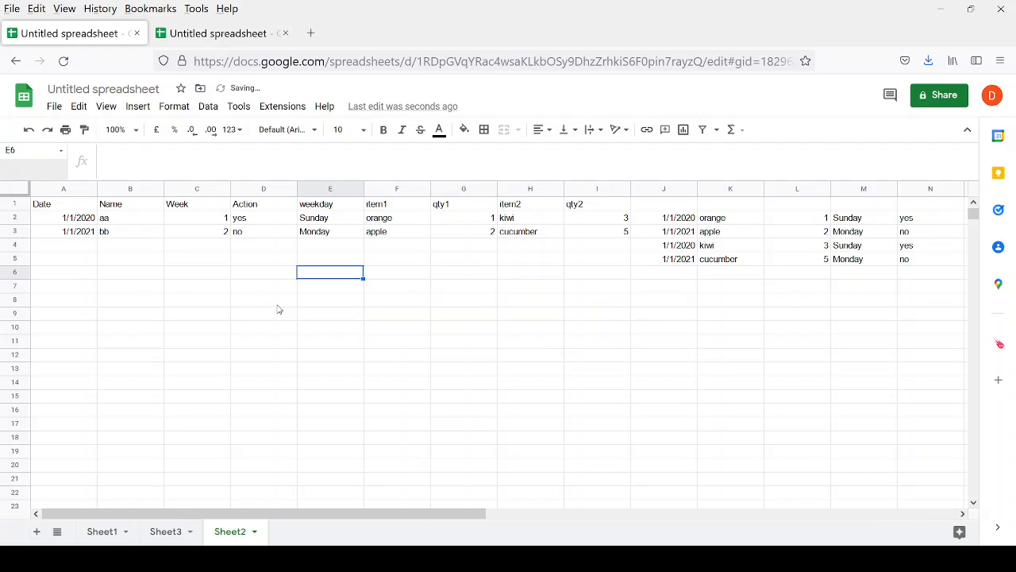
pyautogui.press('Right')
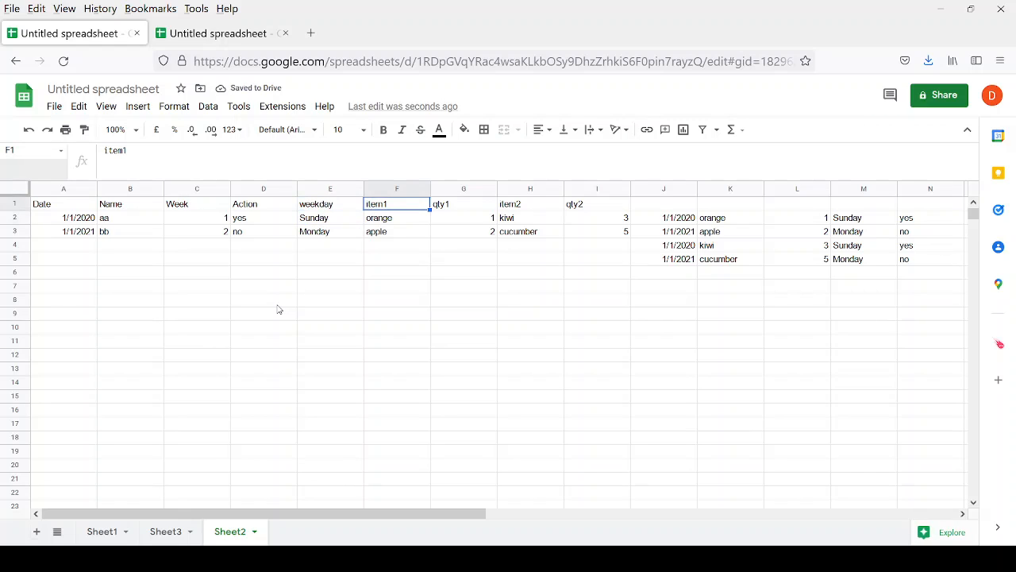
pyautogui.press('Left')
pyautogui.press('Left')
pyautogui.press('Left')
pyautogui.press('Left')
pyautogui.press('Left')
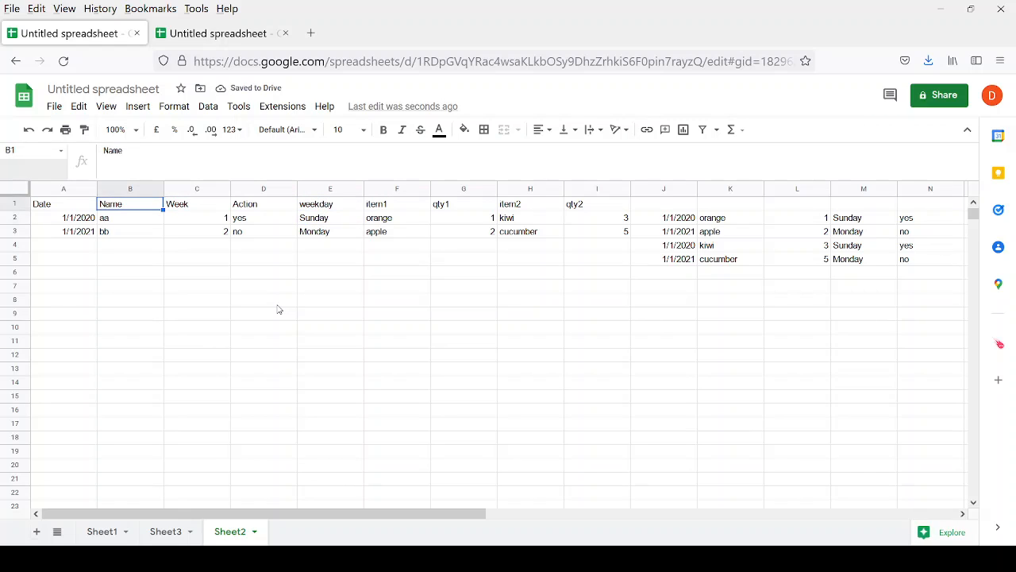
pyautogui.hotkey('shift', 'Down')
pyautogui.hotkey('shift', 'Down')
pyautogui.hotkey('shift', 'Down')
# Create a pivot table from Sheet2's data A1:I3 on a new sheet, Pivot Table 1.
pyautogui.hotkey('shift', 'Right')
pyautogui.hotkey('shift', 'Right')
pyautogui.hotkey('shift', 'Right')
pyautogui.hotkey('shift', 'Right')
pyautogui.hotkey('shift', 'Right')
pyautogui.hotkey('shift', 'Right')
pyautogui.hotkey('shift', 'Right')
pyautogui.hotkey('shift', 'Right')
pyautogui.hotkey('shift', 'Right')
pyautogui.hotkey('shift', 'Right')
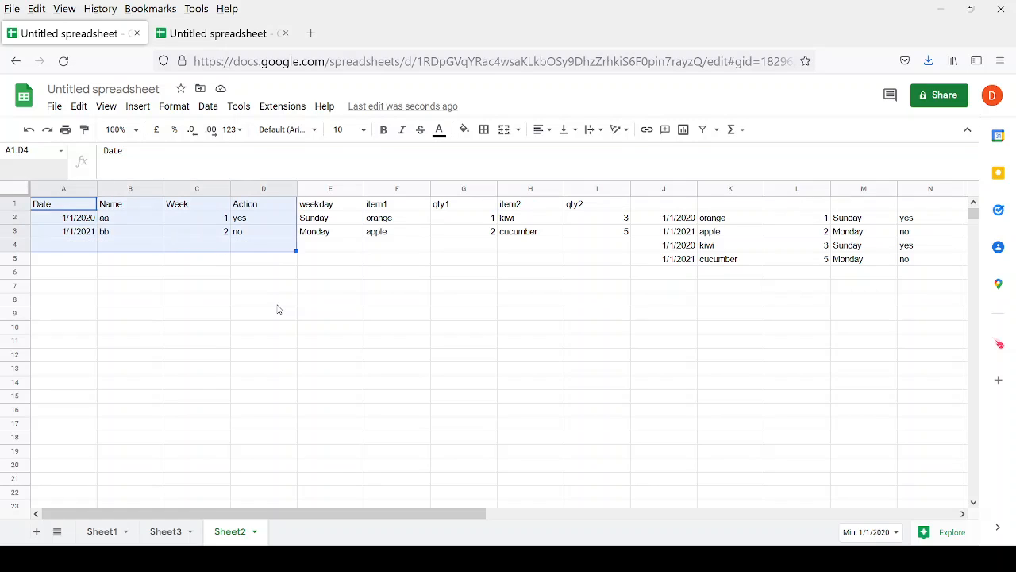
pyautogui.hotkey('shift', 'Left')
pyautogui.hotkey('shift', 'Left')
pyautogui.hotkey('shift', 'Up')
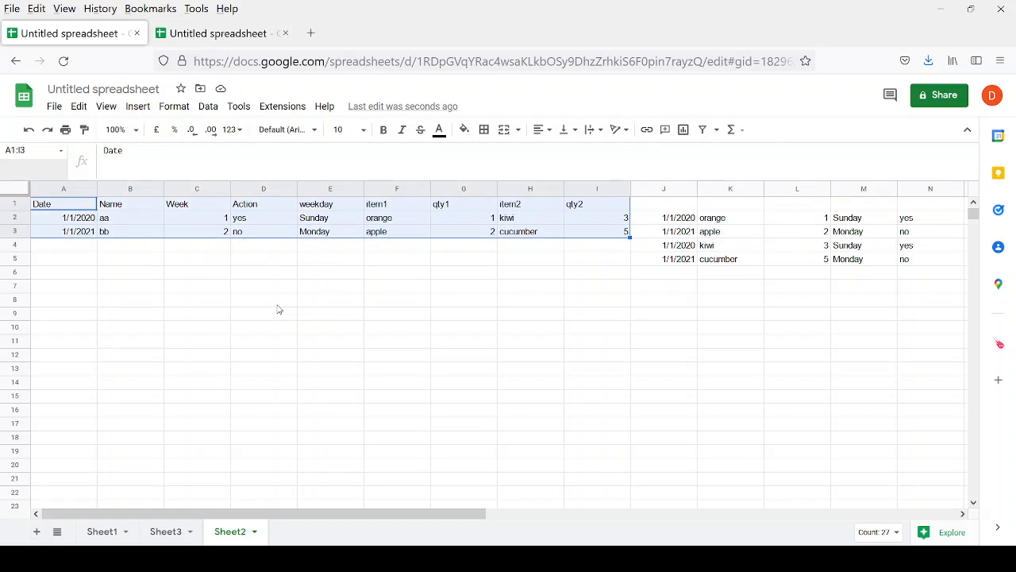
pyautogui.click(138, 107)
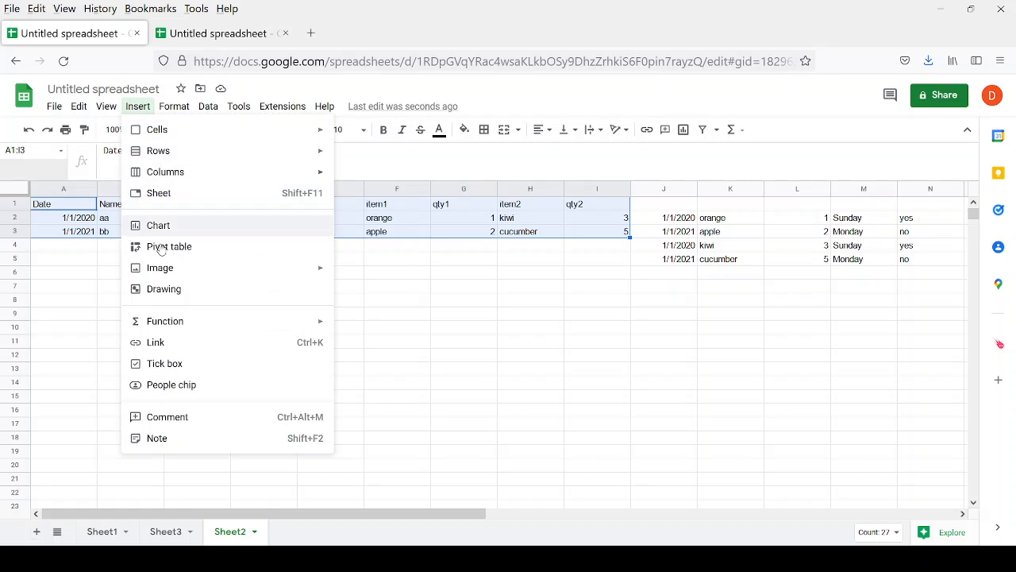
pyautogui.click(182, 252)
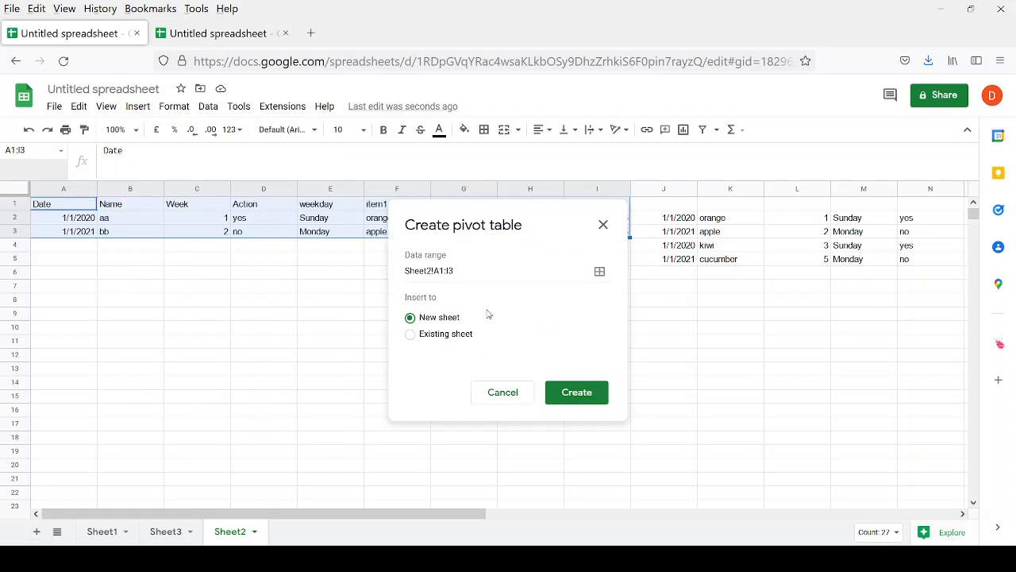
pyautogui.click(437, 335)
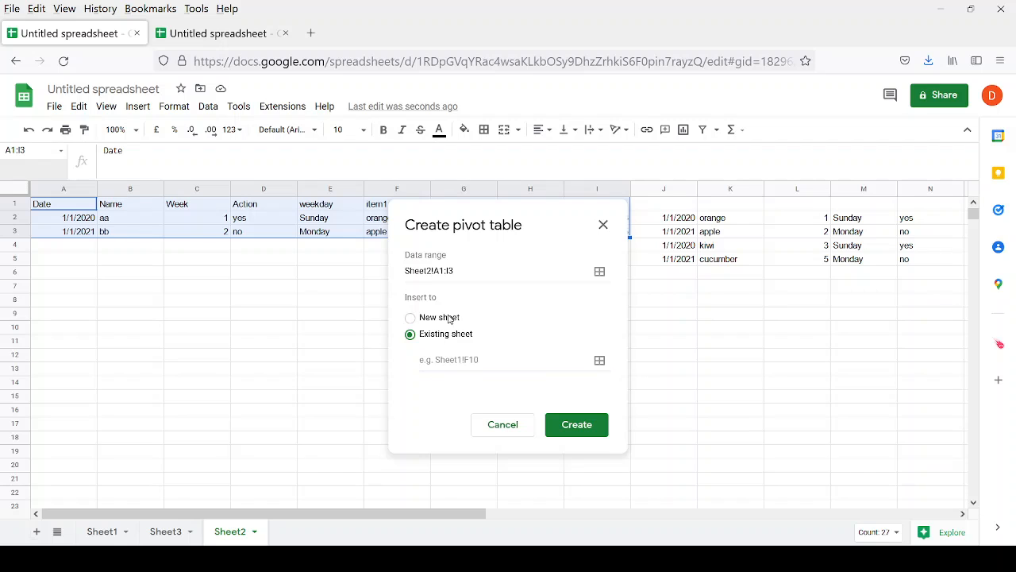
pyautogui.click(444, 319)
pyautogui.click(577, 391)
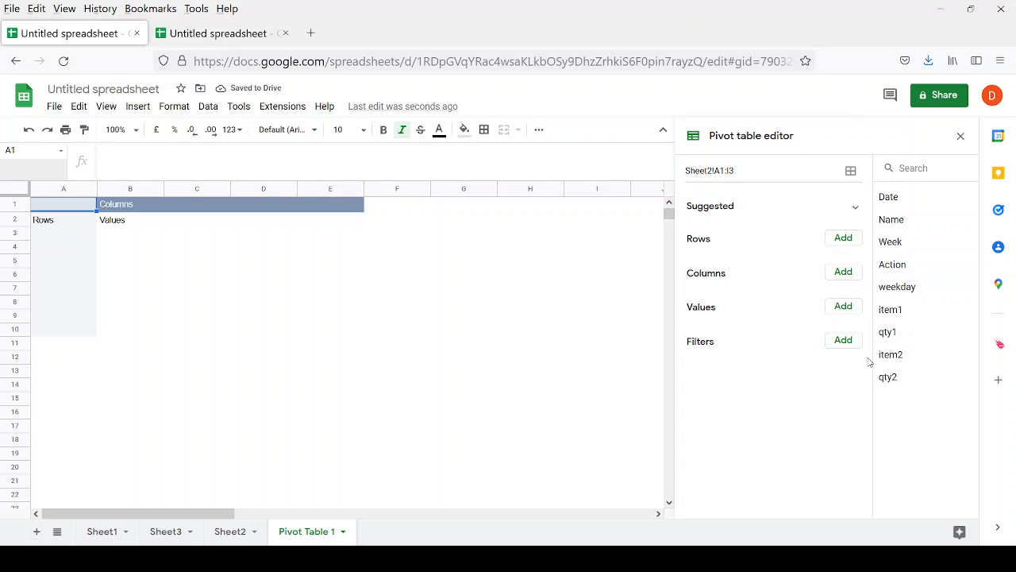
# Add Date, Name, weekday and item1 as pivot rows without totals, with SUM of qty1 as values.
pyautogui.moveTo(894, 311); pyautogui.dragTo(716, 258)
pyautogui.moveTo(890, 197); pyautogui.dragTo(719, 266)
pyautogui.click(699, 319)
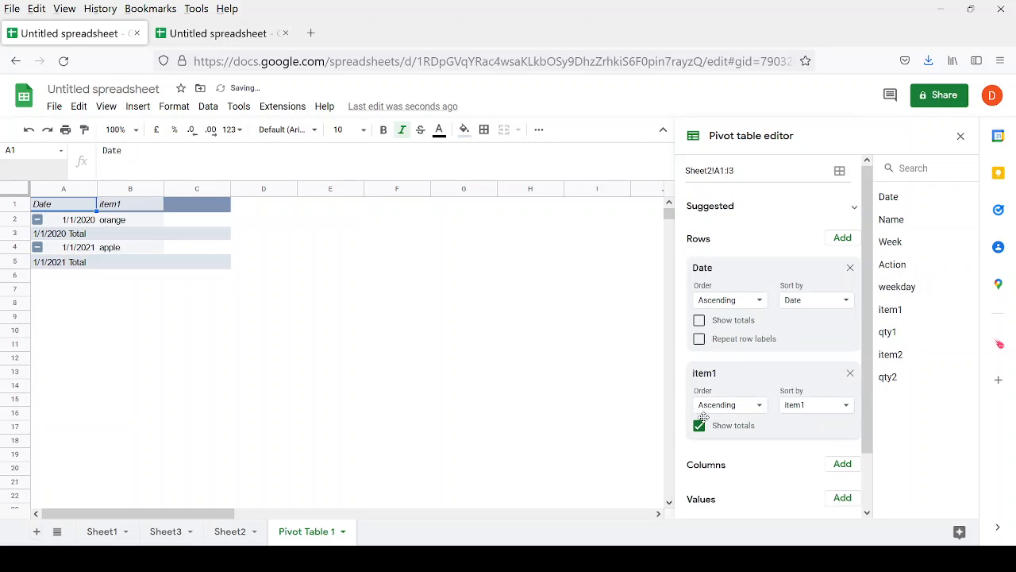
pyautogui.click(699, 425)
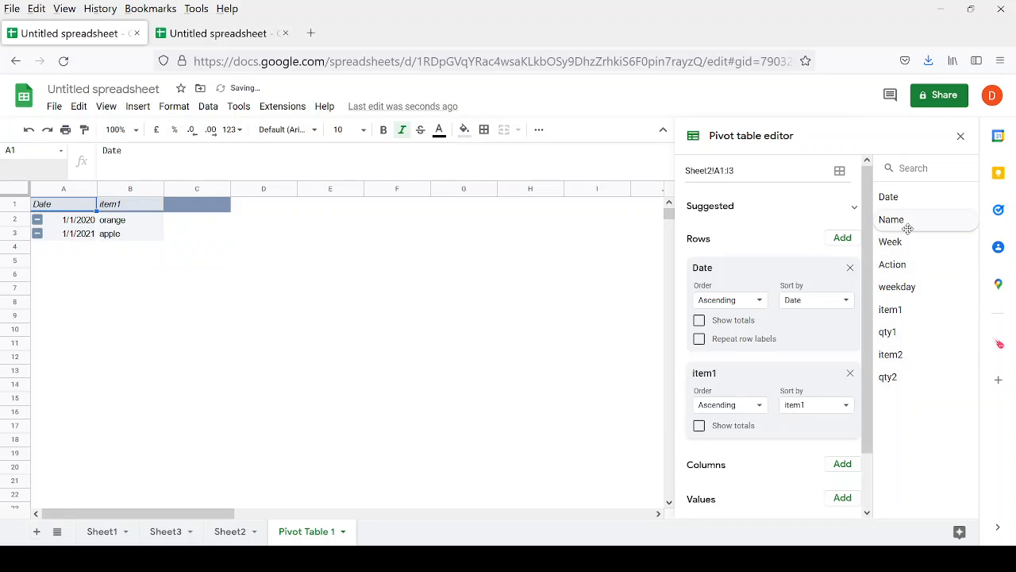
pyautogui.moveTo(908, 229); pyautogui.dragTo(755, 373)
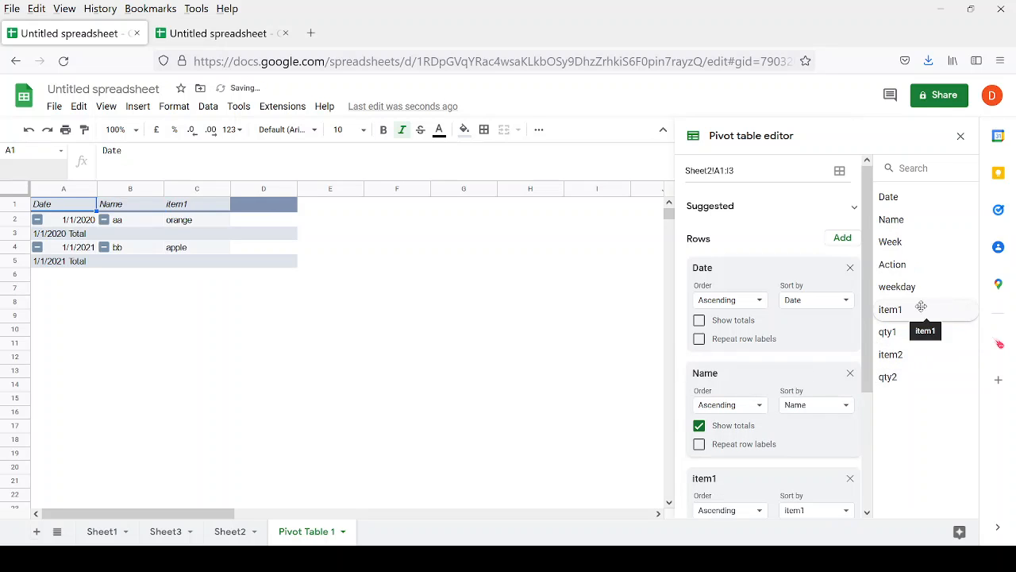
pyautogui.moveTo(904, 288); pyautogui.dragTo(724, 465)
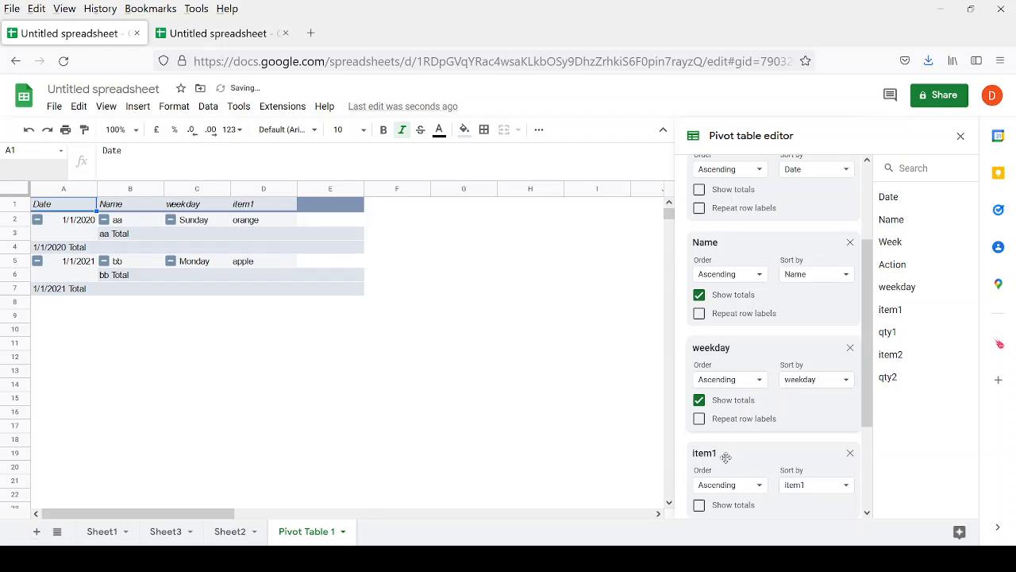
pyautogui.click(698, 295)
pyautogui.scroll(-3, 709, 306)
pyautogui.moveTo(887, 334); pyautogui.dragTo(704, 468)
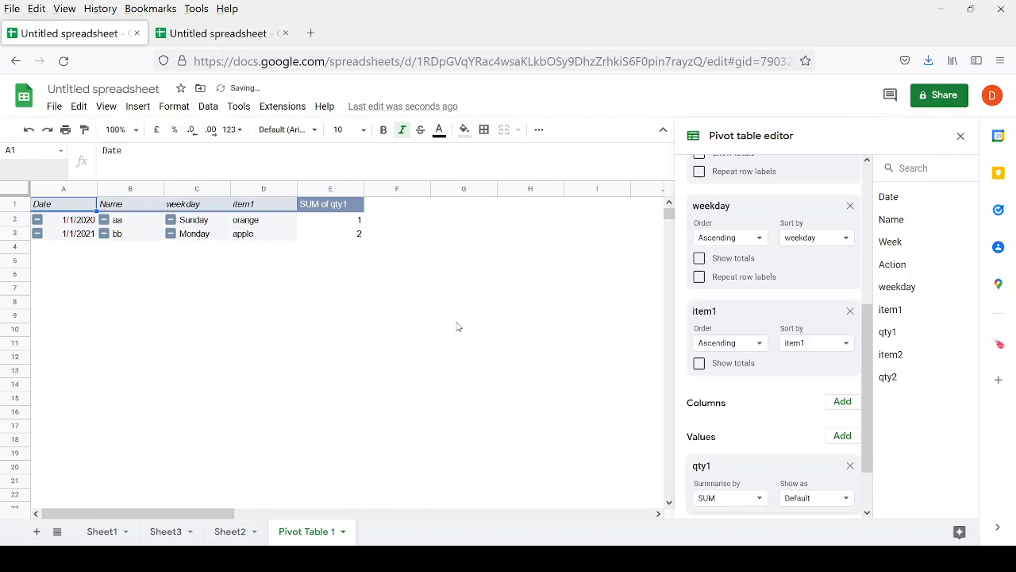
pyautogui.moveTo(61, 208); pyautogui.dragTo(352, 243)
pyautogui.hotkey('ctrl', 'c')
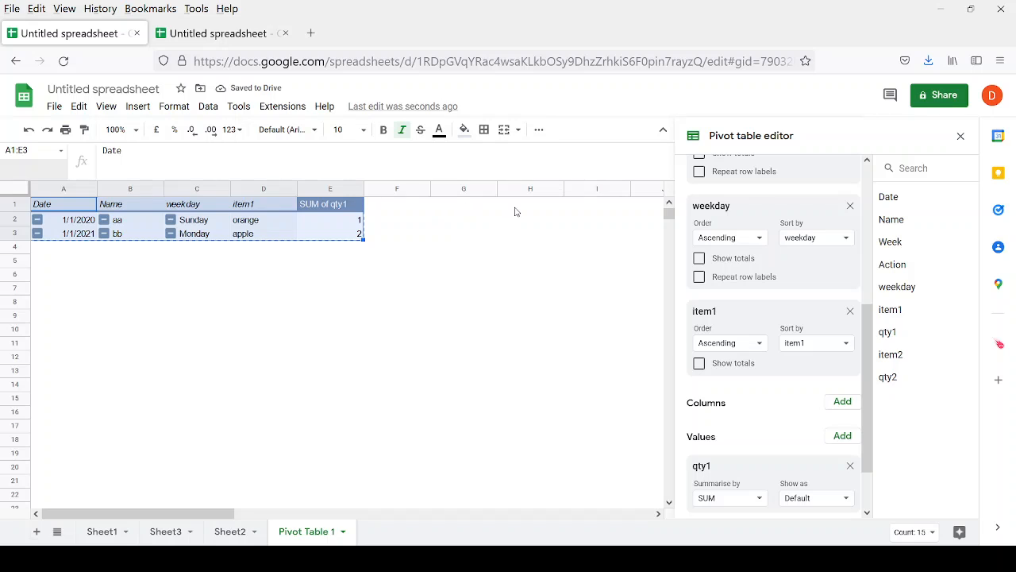
# Paste a copy of the pivot at H1 and switch it to item2 rows with SUM of qty2.
pyautogui.click(514, 209)
pyautogui.hotkey('ctrl', 'v')
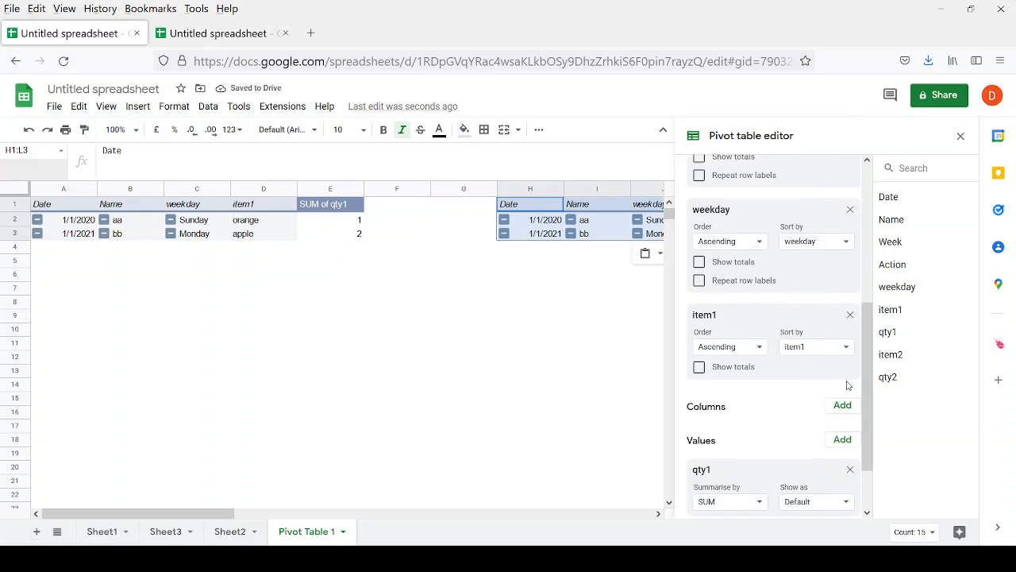
pyautogui.click(850, 310)
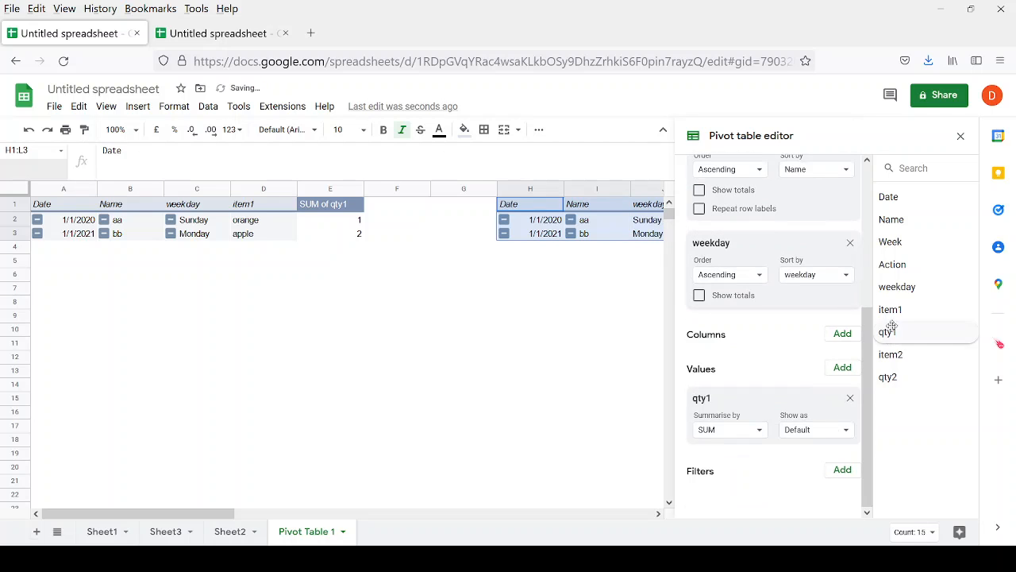
pyautogui.moveTo(893, 354); pyautogui.dragTo(715, 323)
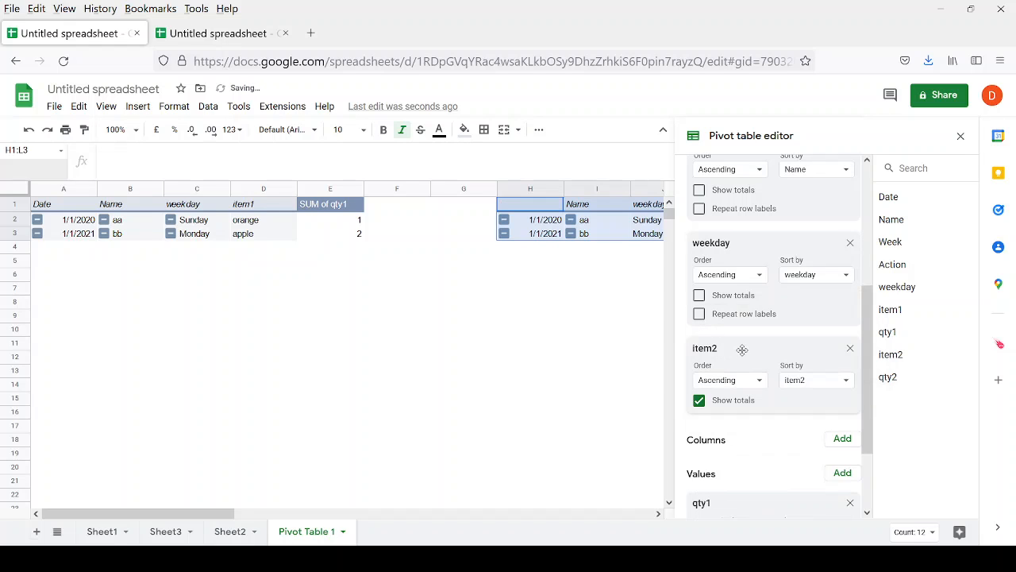
pyautogui.click(699, 299)
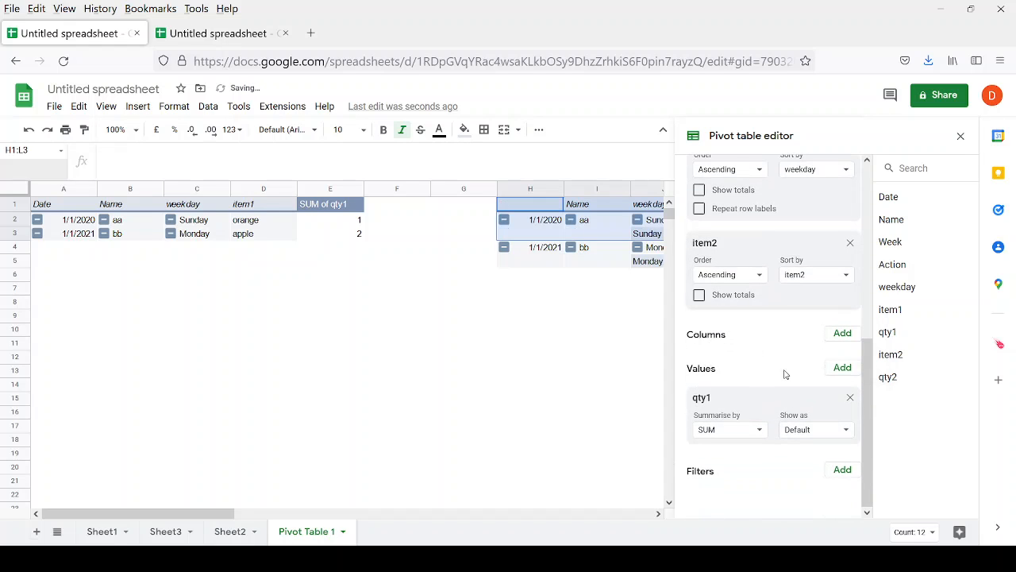
pyautogui.click(850, 397)
pyautogui.moveTo(898, 377); pyautogui.dragTo(714, 463)
pyautogui.scroll(-2, 709, 483)
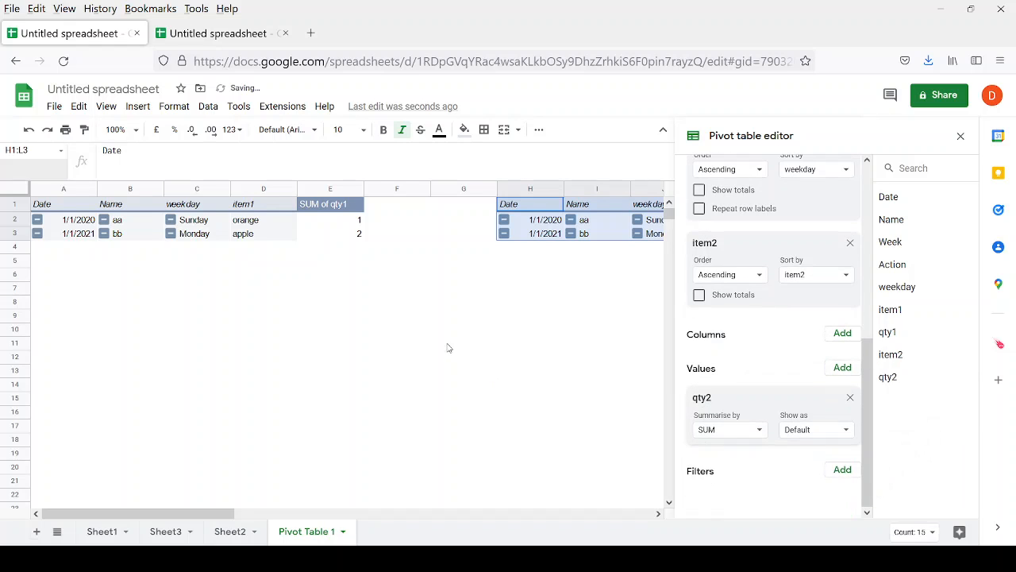
pyautogui.click(454, 316)
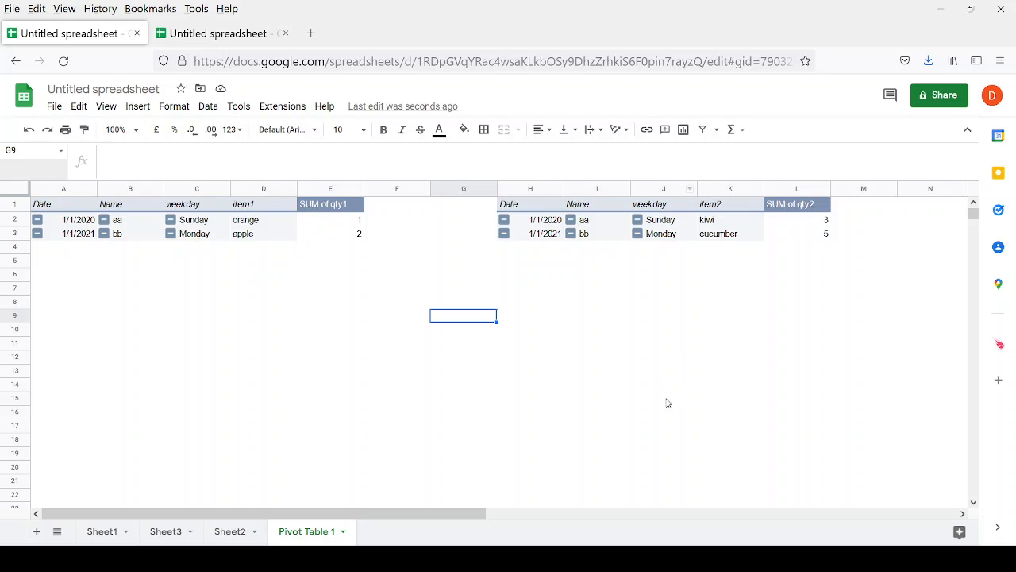
# Select Sheet2's flattened block in columns J–N and start a formula with ={ in D10.
pyautogui.click(228, 531)
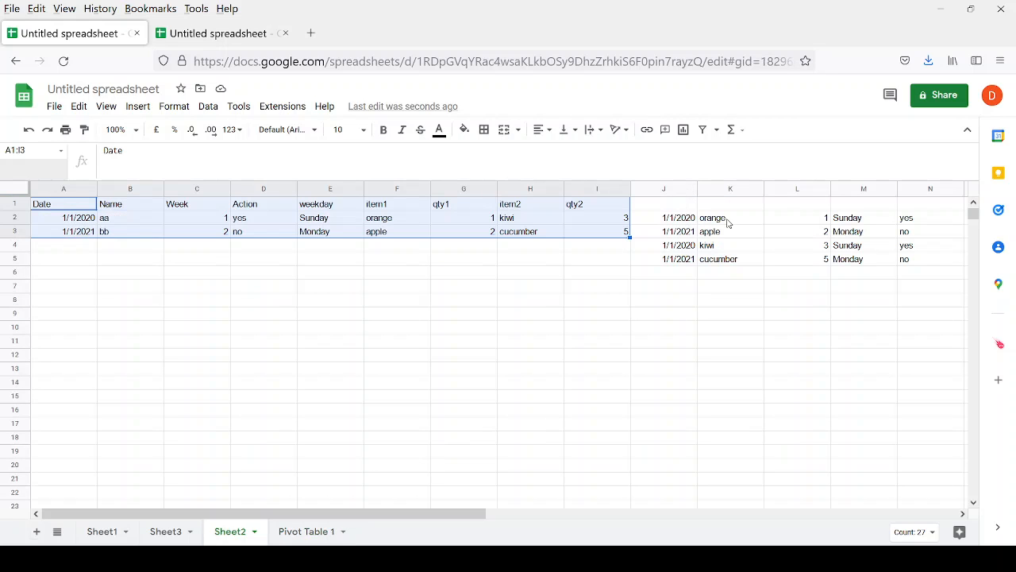
pyautogui.moveTo(659, 218); pyautogui.dragTo(918, 316)
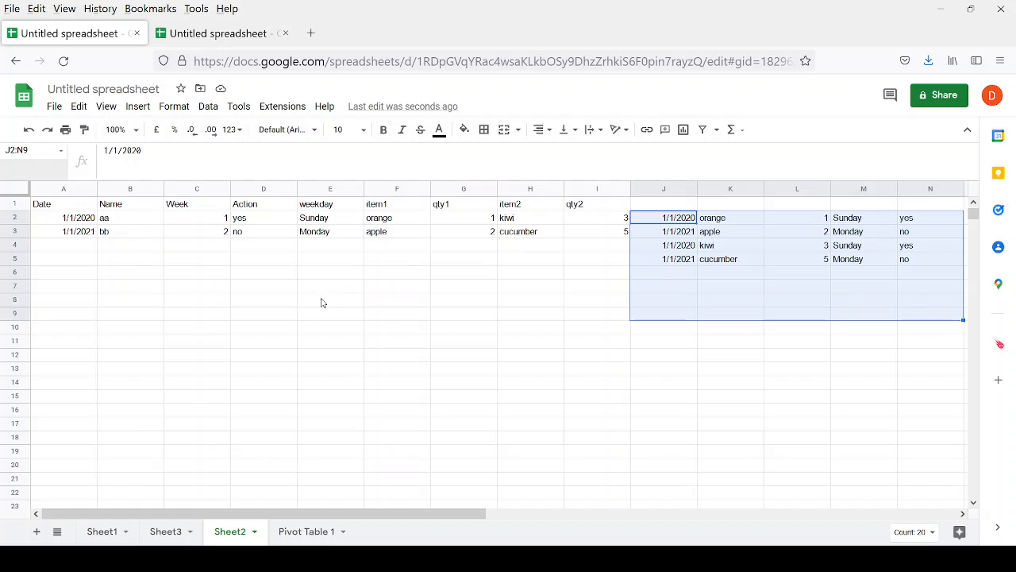
pyautogui.click(286, 325)
pyautogui.write('+')
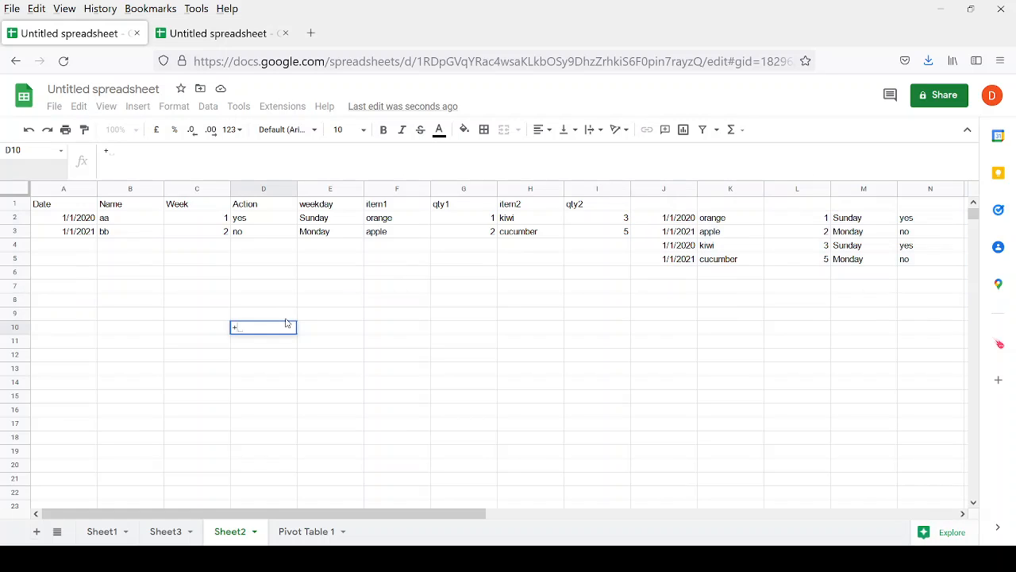
pyautogui.write('{')
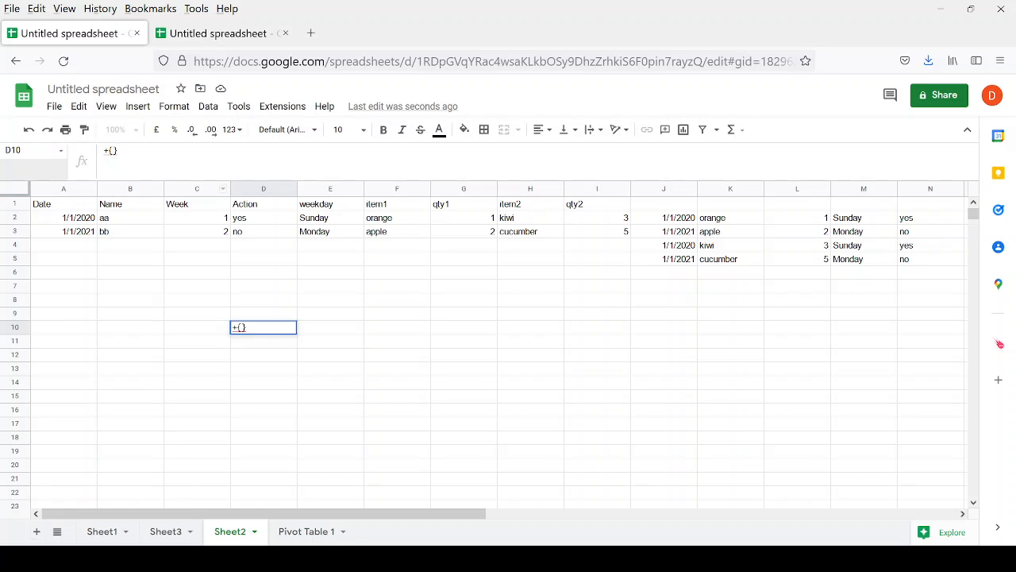
# Dismiss the formula error and reference the first pivot's rows A2:E3 on Pivot Table 1.
pyautogui.click(301, 530)
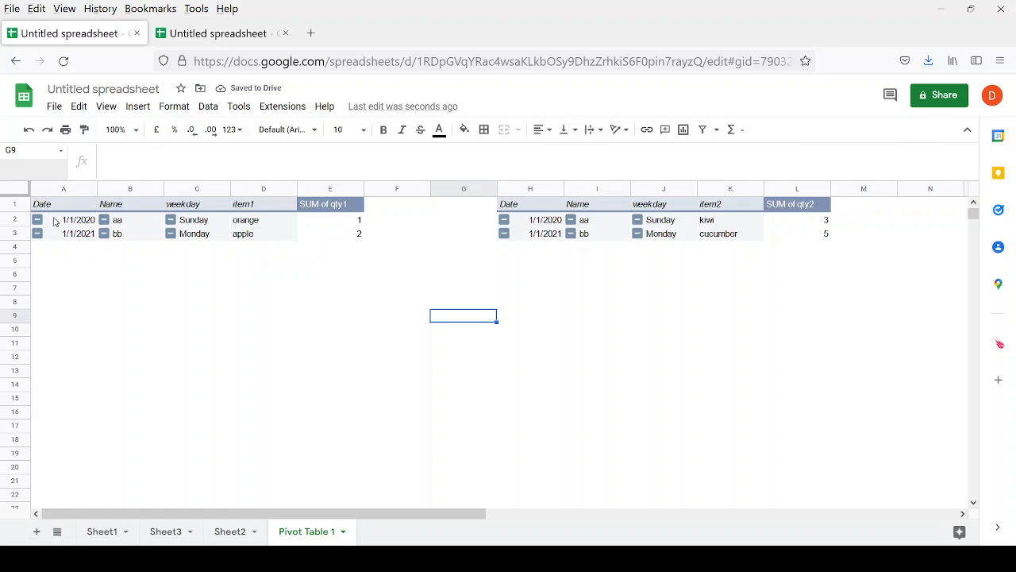
pyautogui.moveTo(54, 221); pyautogui.dragTo(319, 238)
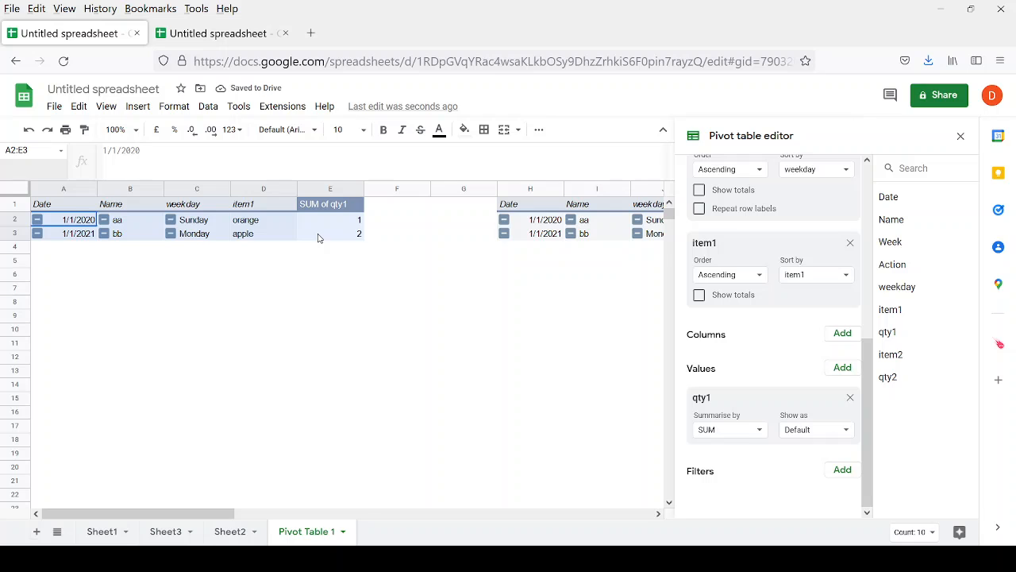
pyautogui.click(231, 533)
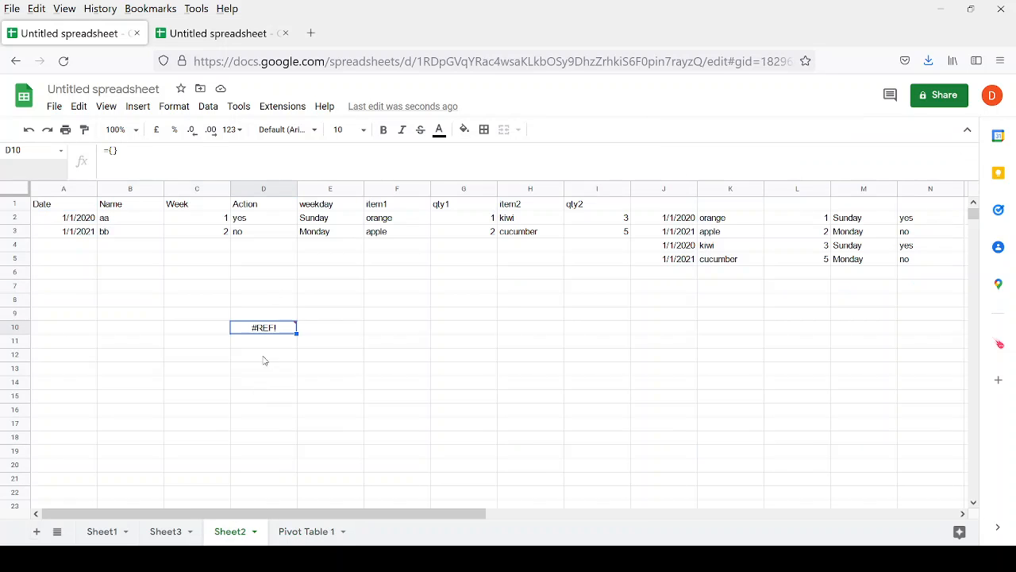
pyautogui.click(144, 151)
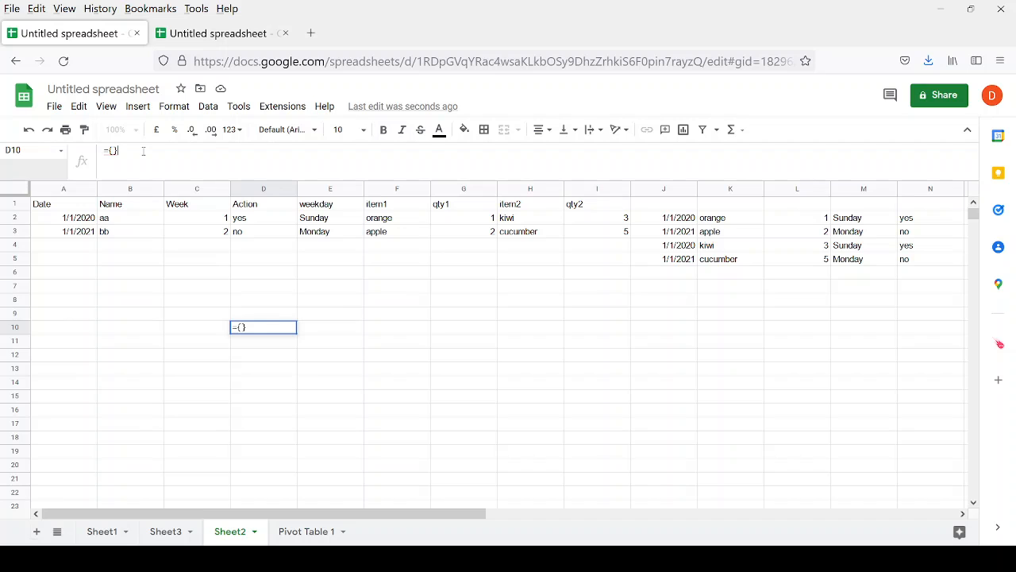
pyautogui.click(300, 530)
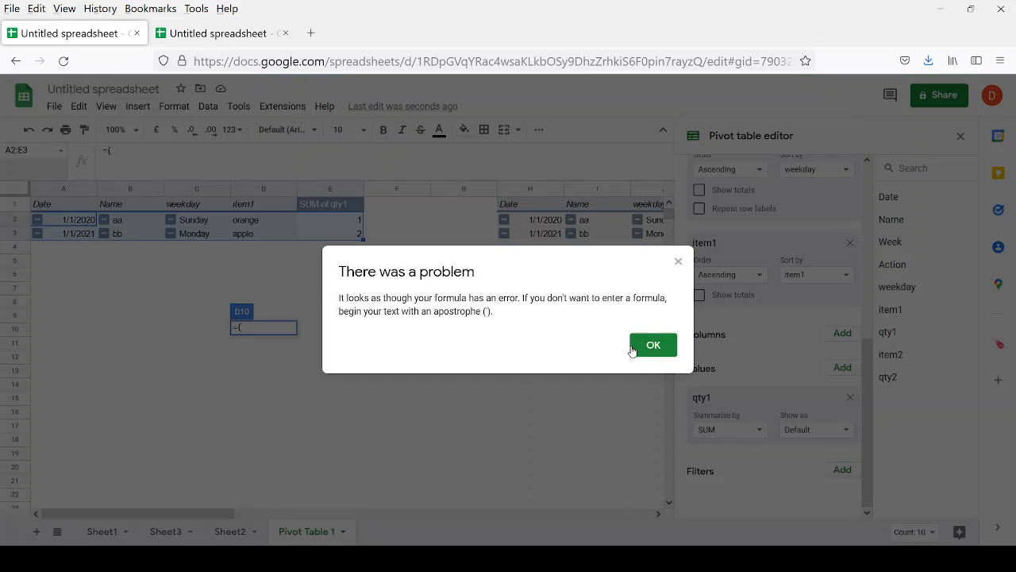
pyautogui.press('Return')
pyautogui.moveTo(49, 211); pyautogui.dragTo(348, 239)
# Complete D10 as ={A2:E3;H2:I4}, listing orange 1, apple 2, kiwi 3, cucumber 5.
pyautogui.click(79, 331)
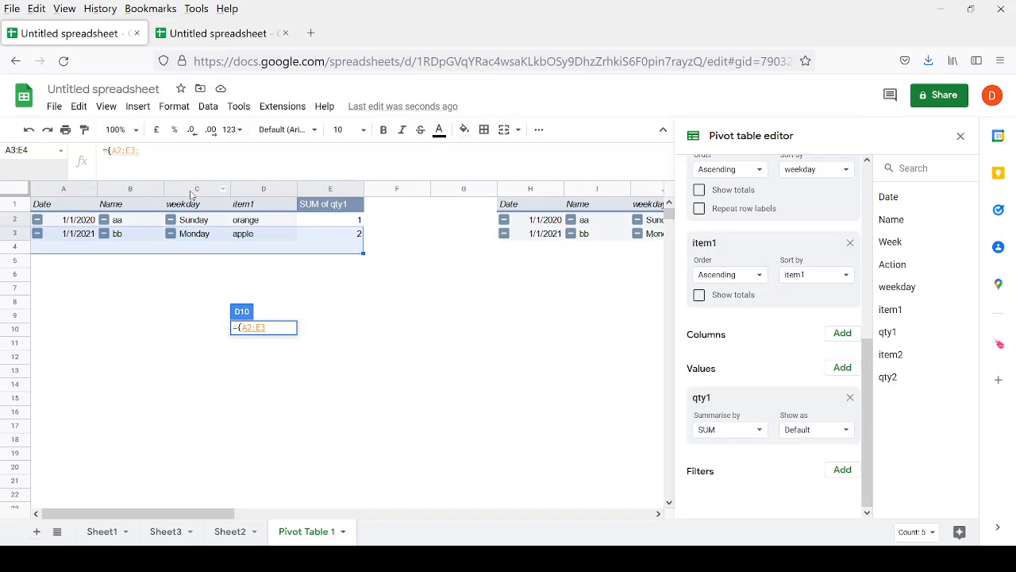
pyautogui.write(':')
pyautogui.press('BackSpace')
pyautogui.write(';')
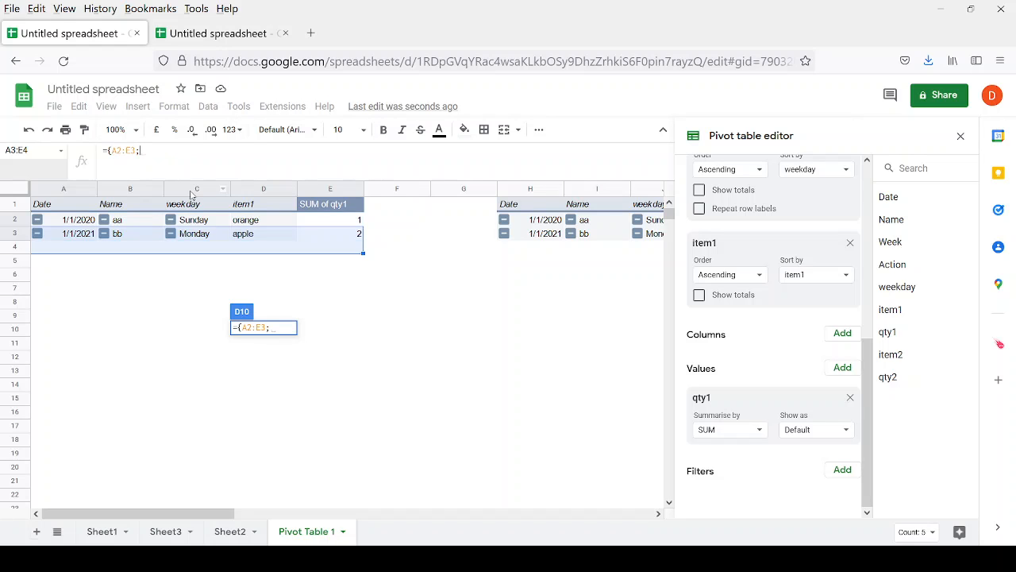
pyautogui.moveTo(535, 220); pyautogui.dragTo(612, 252)
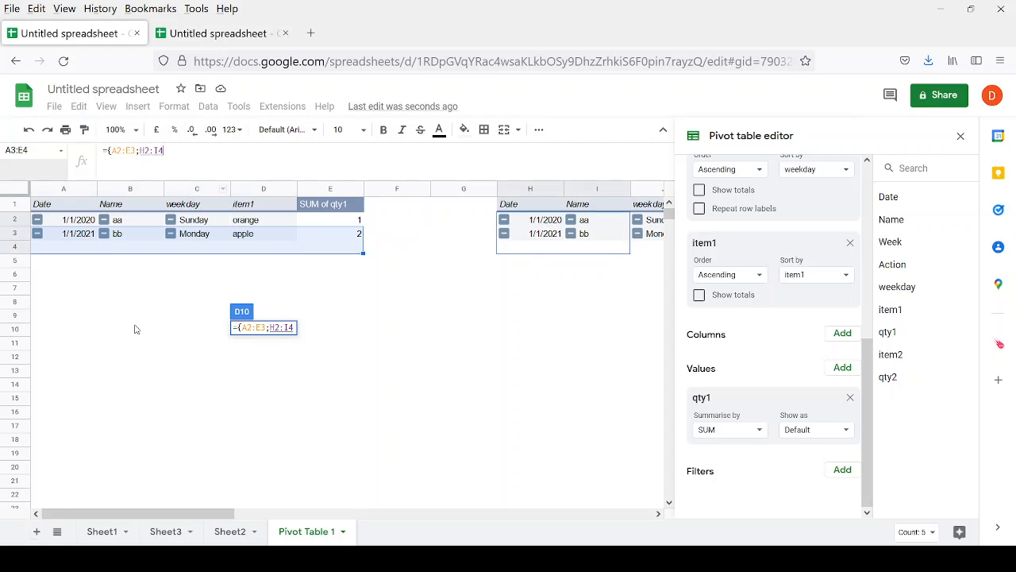
pyautogui.moveTo(178, 513); pyautogui.dragTo(287, 523)
pyautogui.click(157, 150)
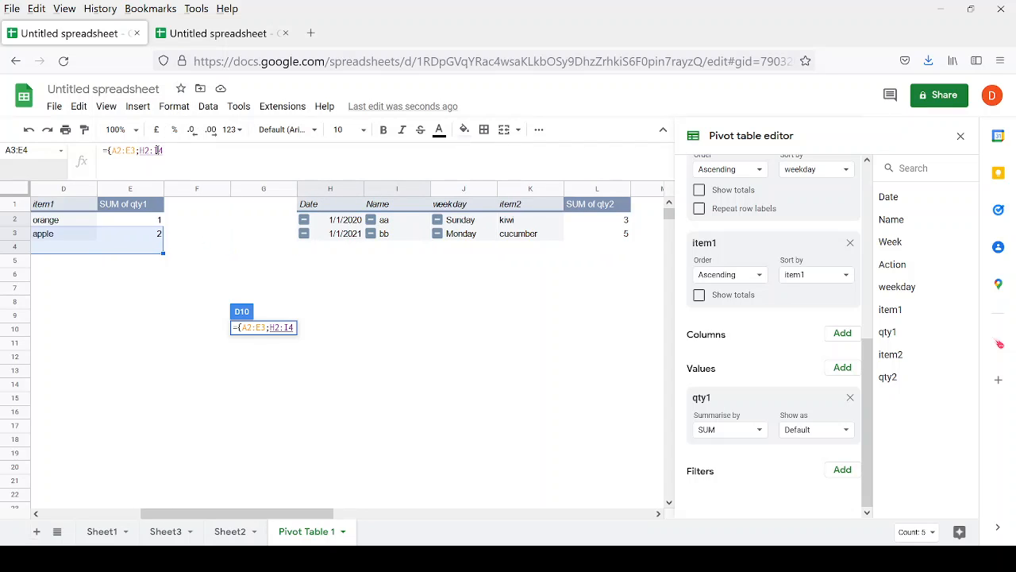
pyautogui.press('BackSpace')
pyautogui.write('}')
pyautogui.press('Return')
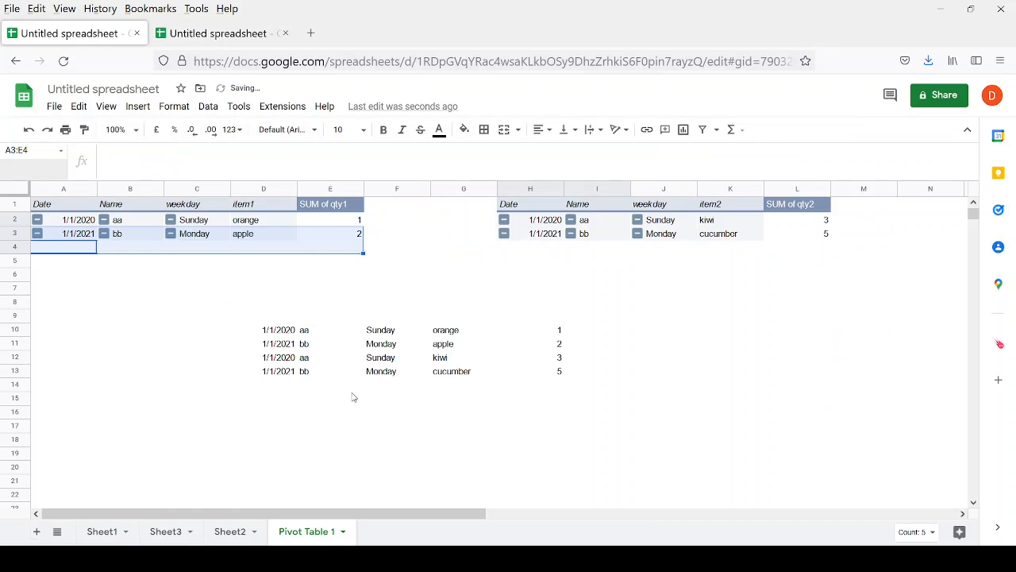
# Clear the broken #REF! formula in Sheet2's D10 and recheck the stacking formula on Pivot Table 1.
pyautogui.click(240, 536)
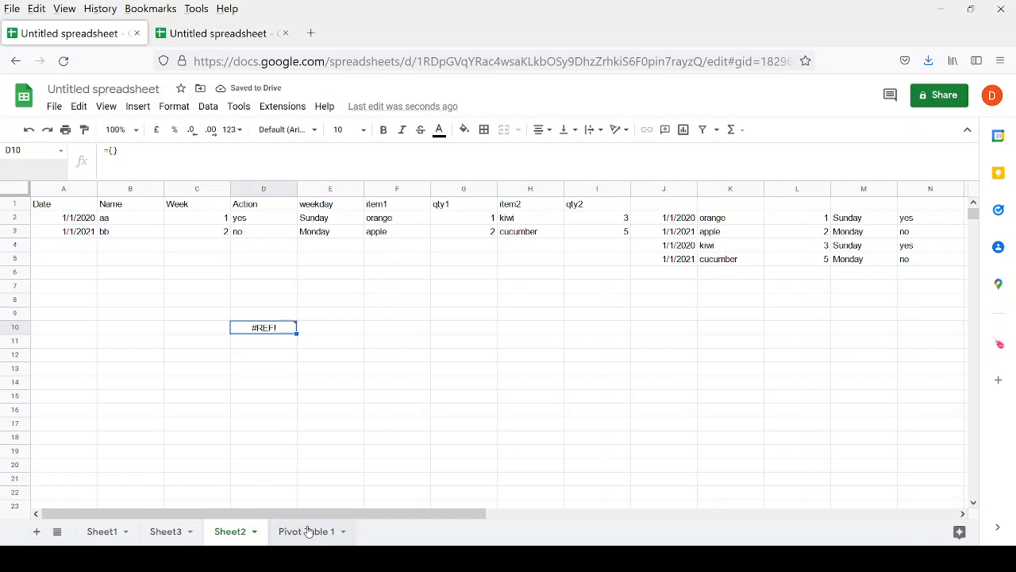
pyautogui.click(306, 531)
pyautogui.click(248, 533)
pyautogui.press('Delete')
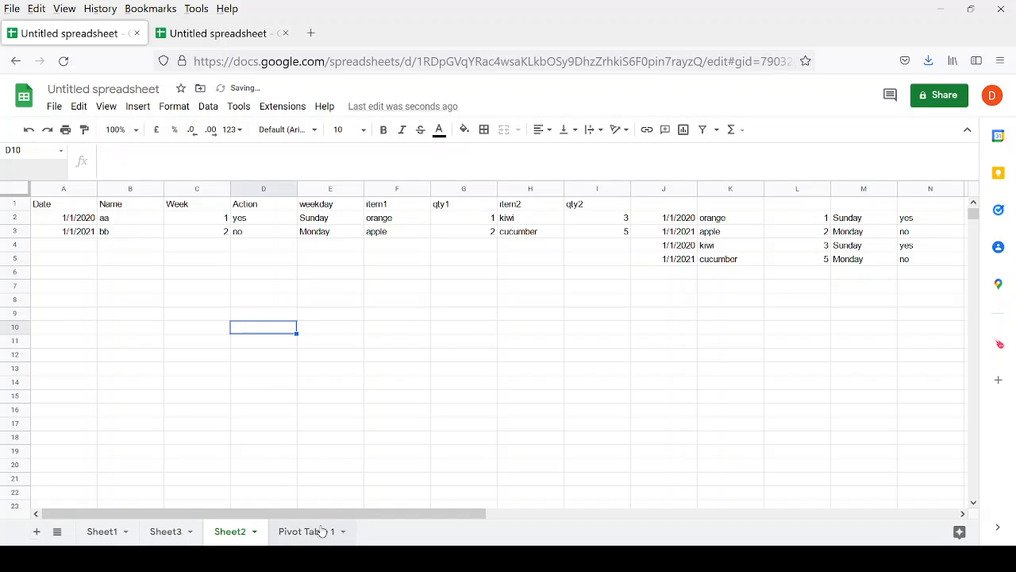
pyautogui.click(322, 531)
pyautogui.click(284, 334)
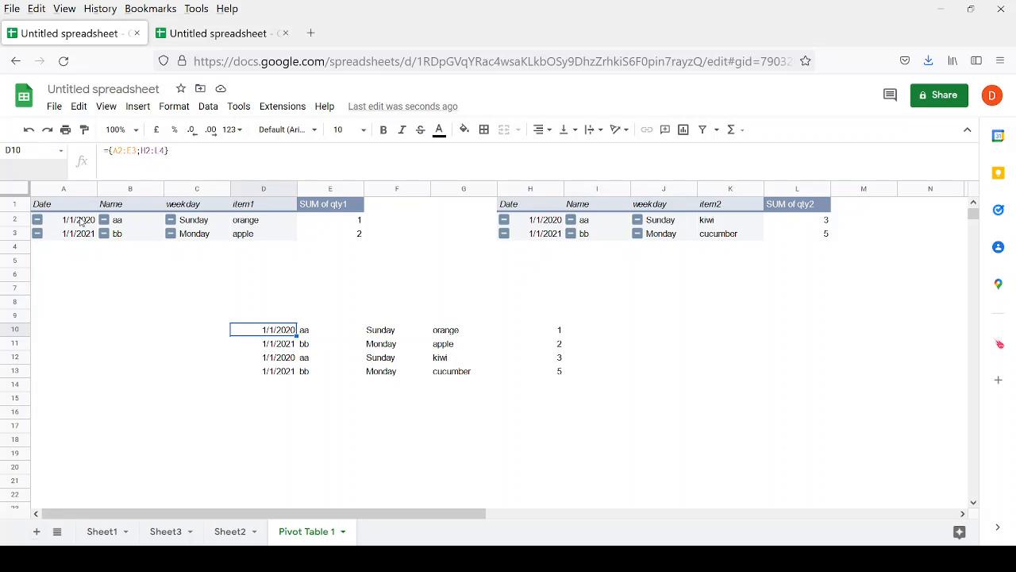
pyautogui.moveTo(82, 222); pyautogui.dragTo(85, 235)
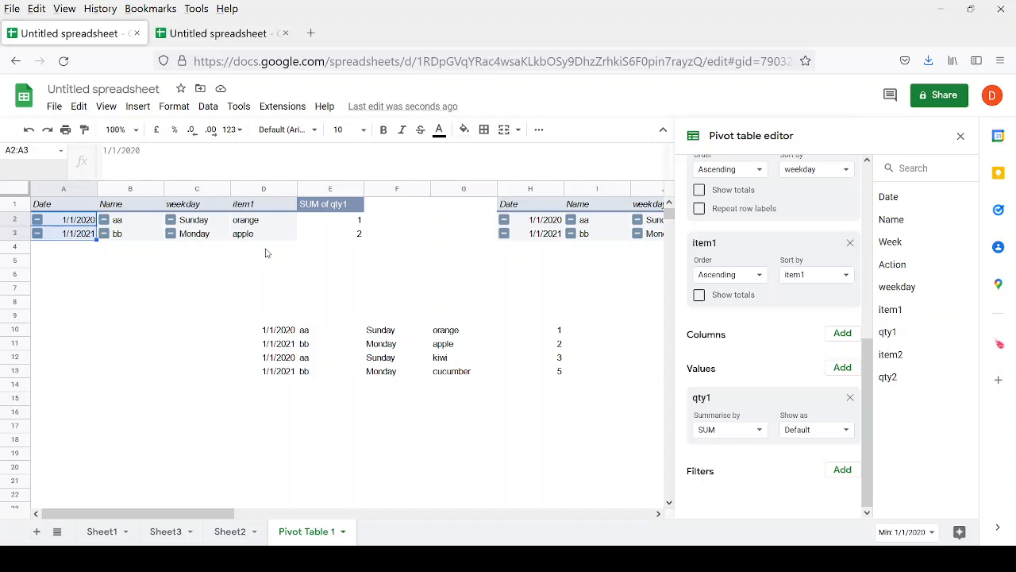
# Copy Sheet2's flattened block J2:N5 into Pivot Table 1 starting at D17.
pyautogui.click(229, 531)
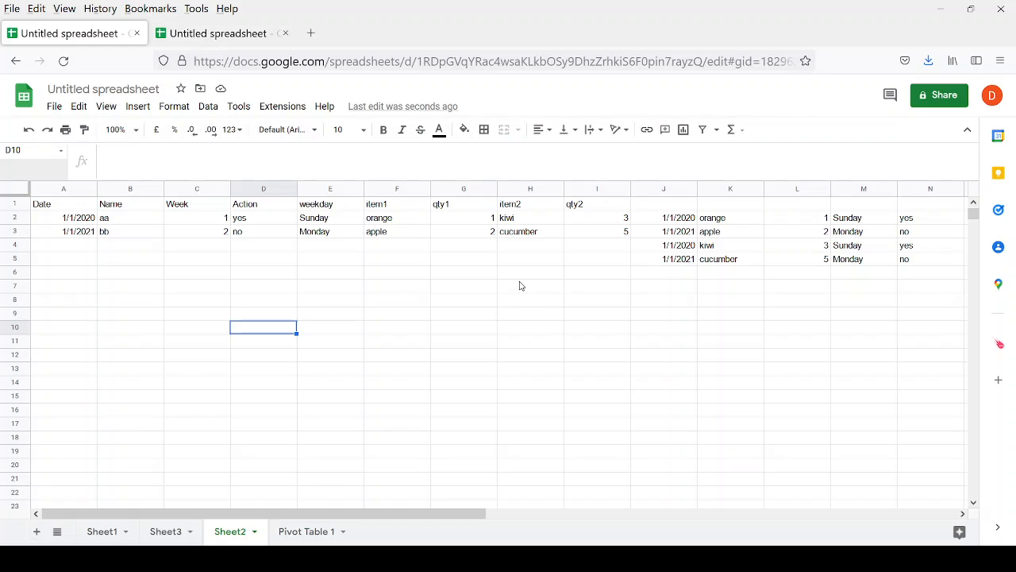
pyautogui.moveTo(657, 222); pyautogui.dragTo(915, 266)
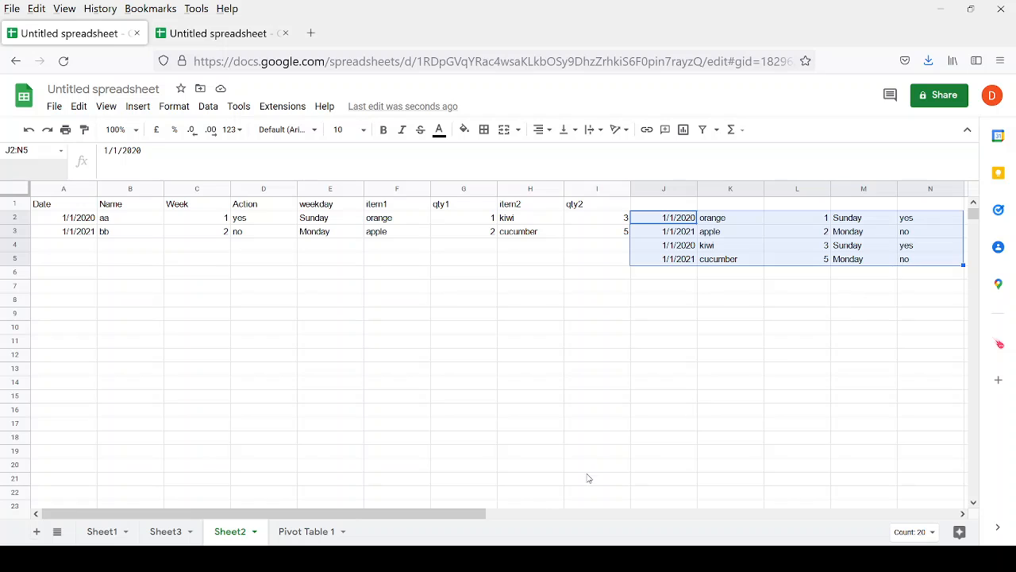
pyautogui.hotkey('ctrl', 'c')
pyautogui.click(300, 531)
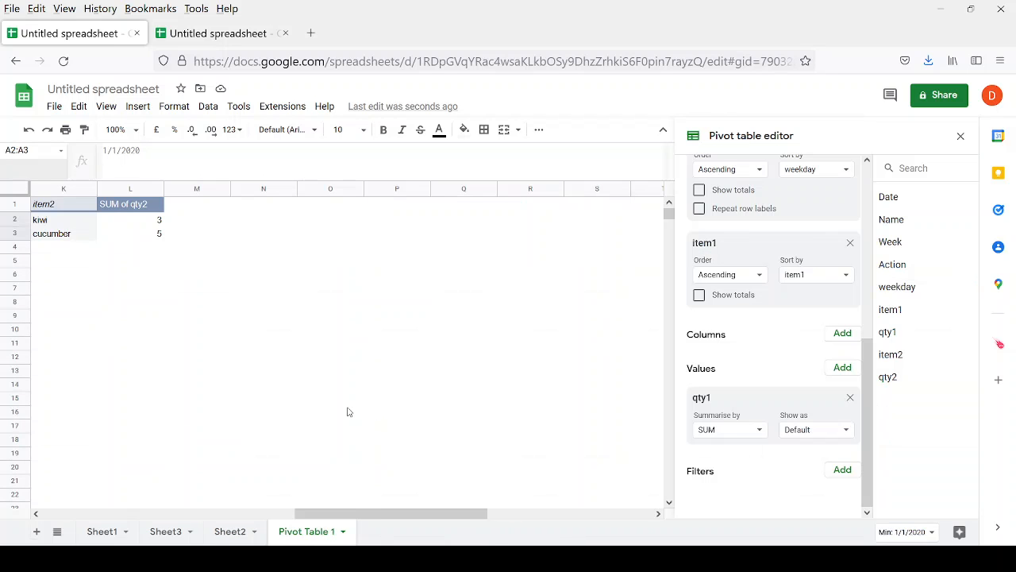
pyautogui.moveTo(317, 512); pyautogui.dragTo(113, 508)
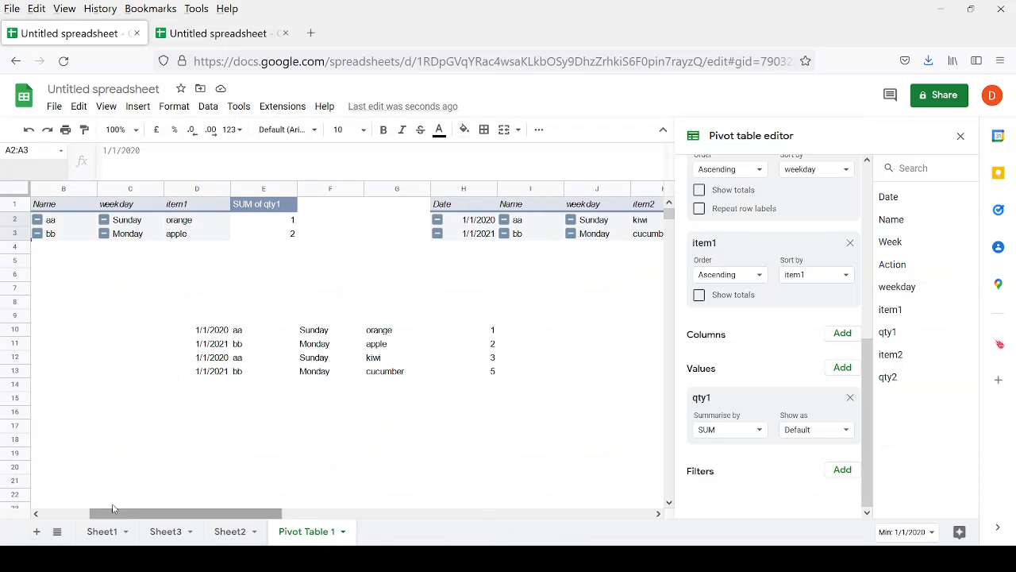
pyautogui.click(211, 432)
pyautogui.hotkey('ctrl', 'v')
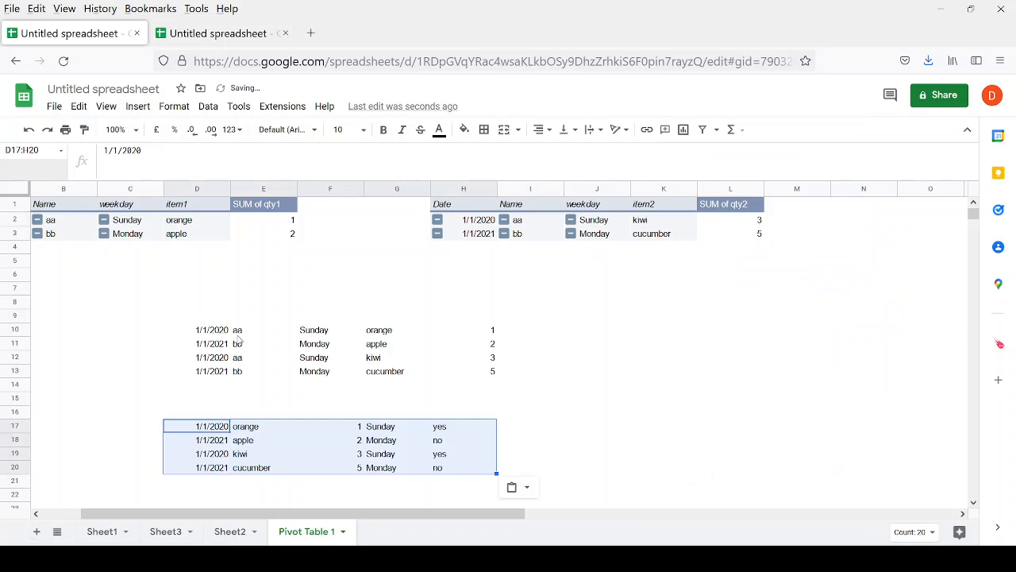